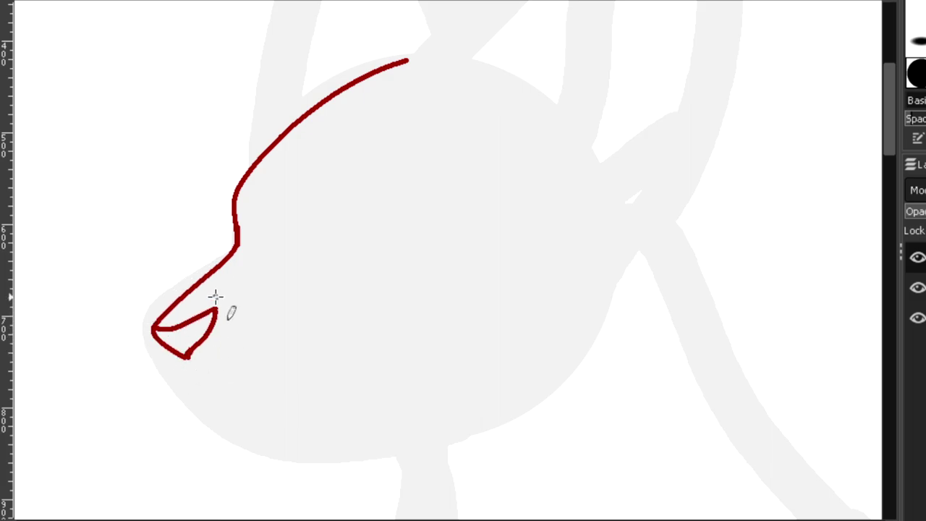
Draw the upper mouth line with a thickened corner, the muzzle crease, and the lower jaw curving up to the cheek.
mouse_move(154, 334)
mouse_down()
mouse_move(193, 371)
mouse_move(267, 376)
mouse_move(331, 352)
mouse_move(344, 333)
mouse_up()
drag(223, 306, 280, 255)
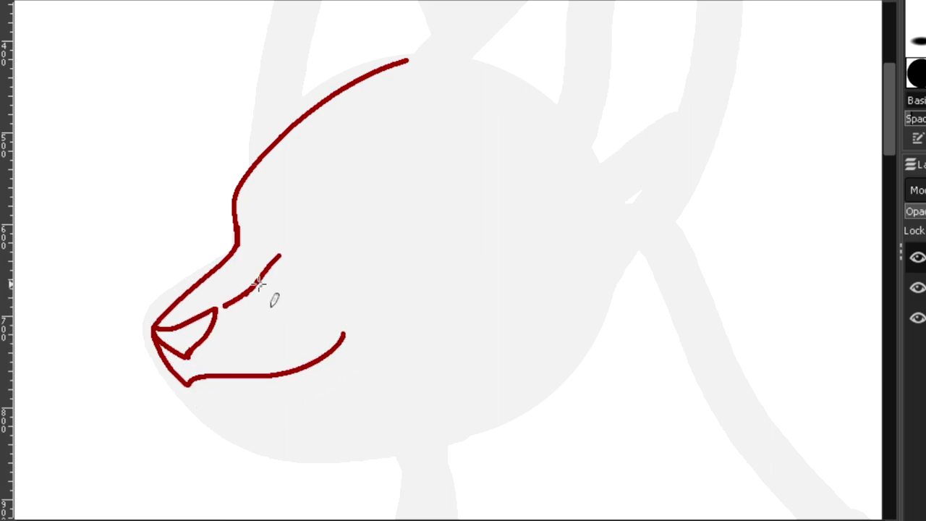
drag(343, 331, 391, 307)
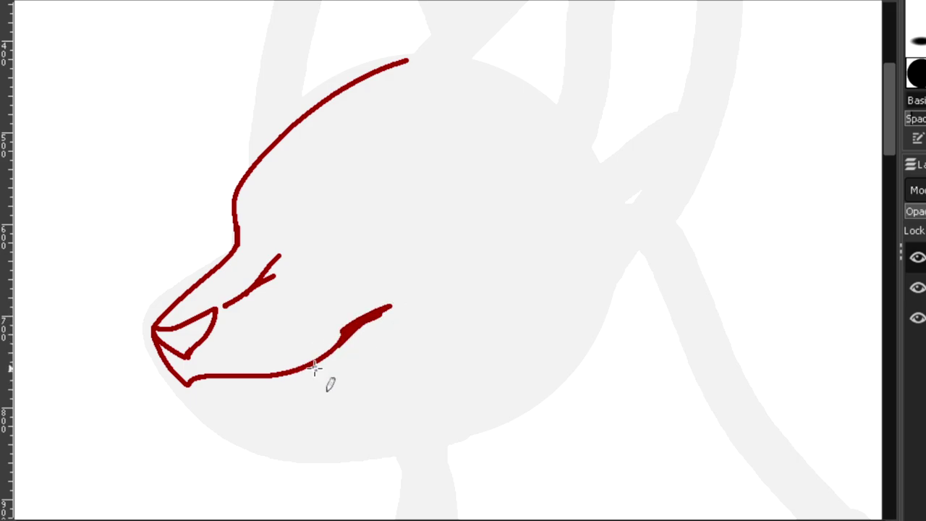
mouse_move(313, 366)
mouse_down()
mouse_move(272, 400)
mouse_move(231, 416)
mouse_up()
mouse_move(287, 447)
mouse_down()
mouse_move(550, 287)
mouse_move(547, 269)
mouse_up()
Select the drawn face lines, scale them to 714 × 606 px over the head guide, and clear the selection.
scroll(548, 214, down, 2)
mouse_move(305, 114)
mouse_down()
mouse_move(586, 352)
mouse_move(542, 332)
mouse_move(592, 352)
mouse_move(625, 381)
mouse_up()
key(shift+s)
click(686, 134)
drag(306, 111, 297, 103)
drag(461, 241, 461, 235)
click(820, 135)
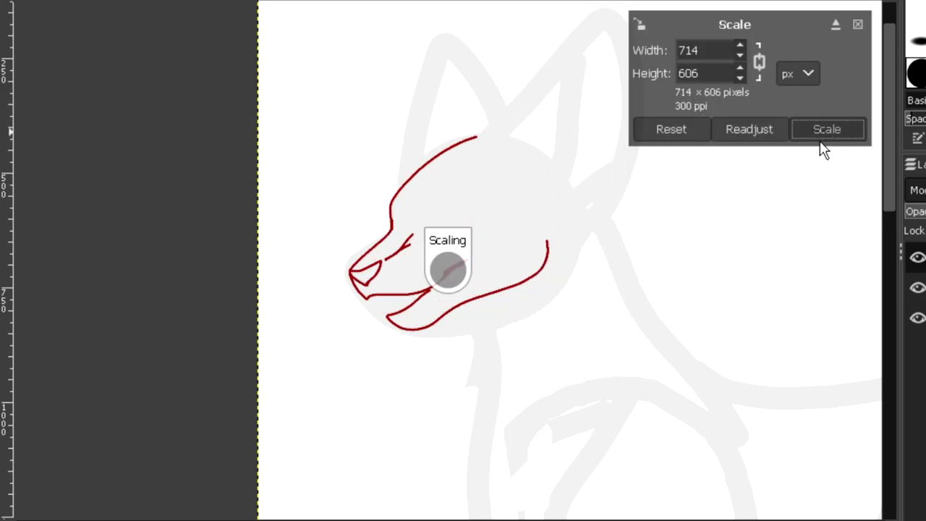
key(f)
click(549, 190)
Erase the rough lower lip edge and redraw it from the chin up to the mouth corner.
scroll(425, 317, up, 2)
click(426, 285)
key(shift+e)
mouse_move(439, 310)
mouse_down()
mouse_move(481, 283)
mouse_move(428, 316)
mouse_up()
key(n)
drag(382, 356, 622, 180)
Trim and reshape the thick mouth corner, and draw small pointed teeth inside the open mouth.
key(shift+e)
mouse_move(505, 278)
mouse_down()
mouse_move(554, 201)
mouse_move(612, 180)
mouse_up()
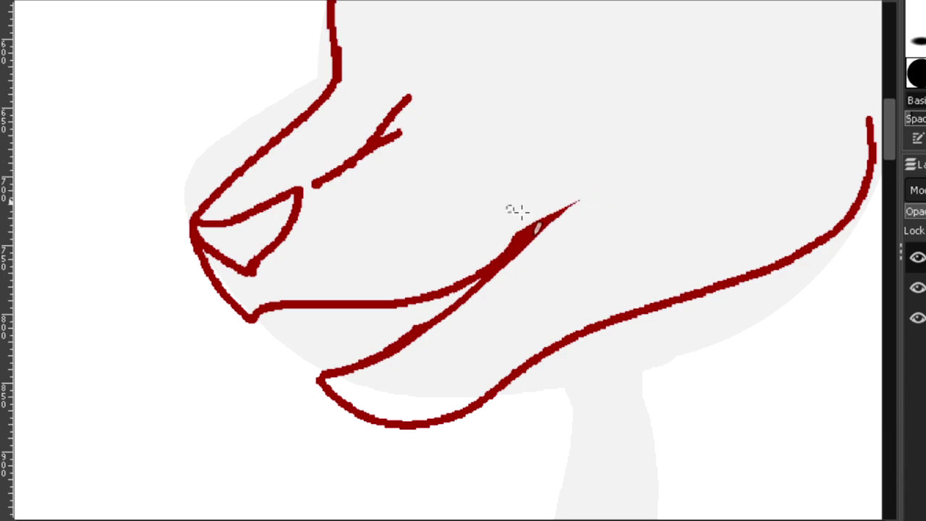
mouse_move(517, 229)
mouse_down()
mouse_move(603, 162)
mouse_move(524, 235)
mouse_move(506, 227)
mouse_move(522, 249)
mouse_move(523, 227)
mouse_up()
key(n)
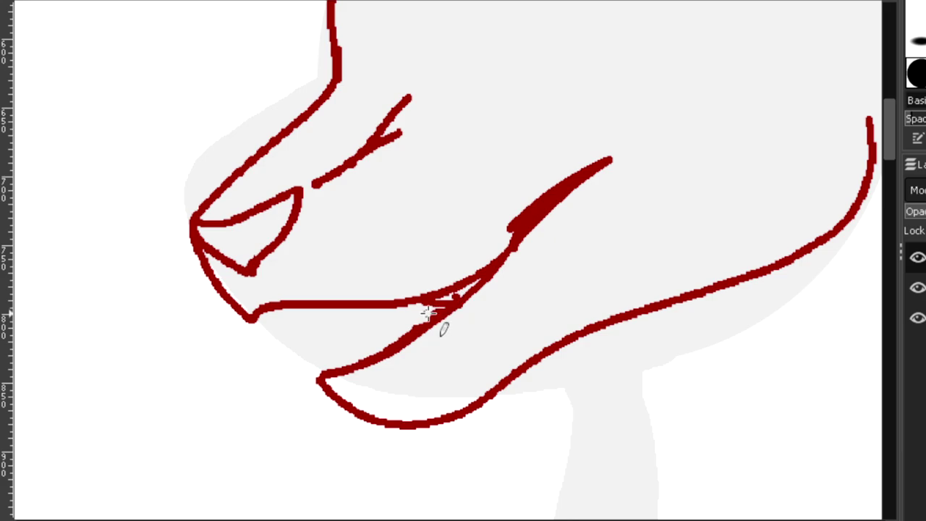
mouse_move(402, 335)
mouse_down()
mouse_move(360, 344)
mouse_move(345, 371)
mouse_move(332, 350)
mouse_move(320, 375)
mouse_move(358, 327)
mouse_up()
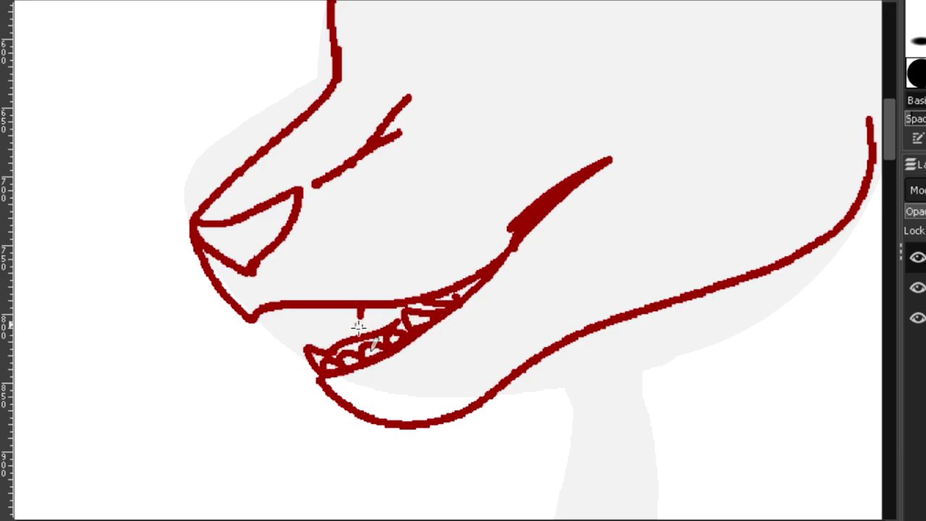
Draw the near ear's tall outline with its inner edge, fold lines and fur at the base.
scroll(595, 88, down, 2)
scroll(823, 198, right, 5)
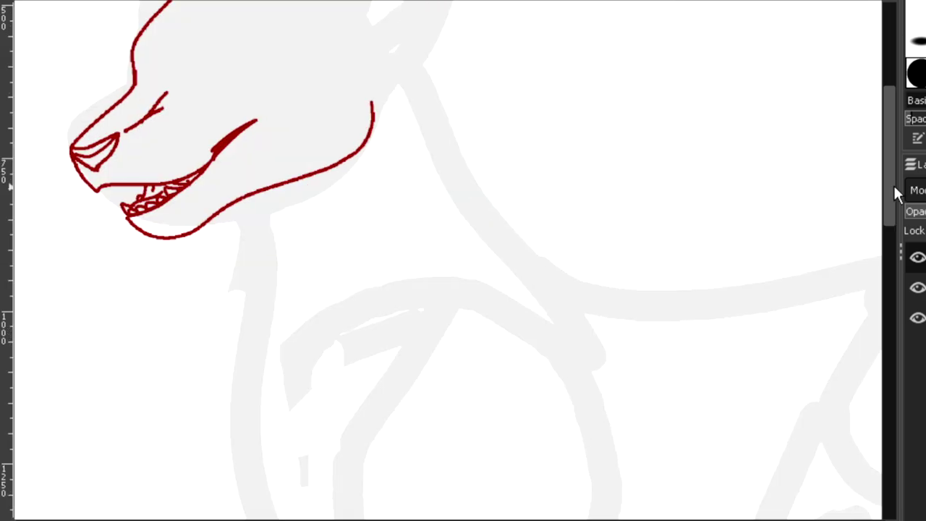
scroll(822, 198, up, 4)
mouse_move(250, 233)
mouse_down()
mouse_move(424, 89)
mouse_move(355, 355)
mouse_up()
drag(391, 109, 323, 305)
mouse_move(348, 341)
mouse_down()
mouse_move(376, 325)
mouse_move(388, 285)
mouse_up()
drag(420, 210, 440, 157)
Draw the far ear's outline above the forehead and add its inner ear lines.
drag(148, 293, 199, 162)
mouse_move(184, 194)
mouse_down()
mouse_move(240, 143)
mouse_move(269, 204)
mouse_up()
drag(233, 159, 262, 206)
drag(221, 162, 258, 204)
scroll(129, 139, down, 3)
mouse_move(254, 63)
mouse_down()
mouse_move(248, 88)
mouse_move(266, 142)
mouse_up()
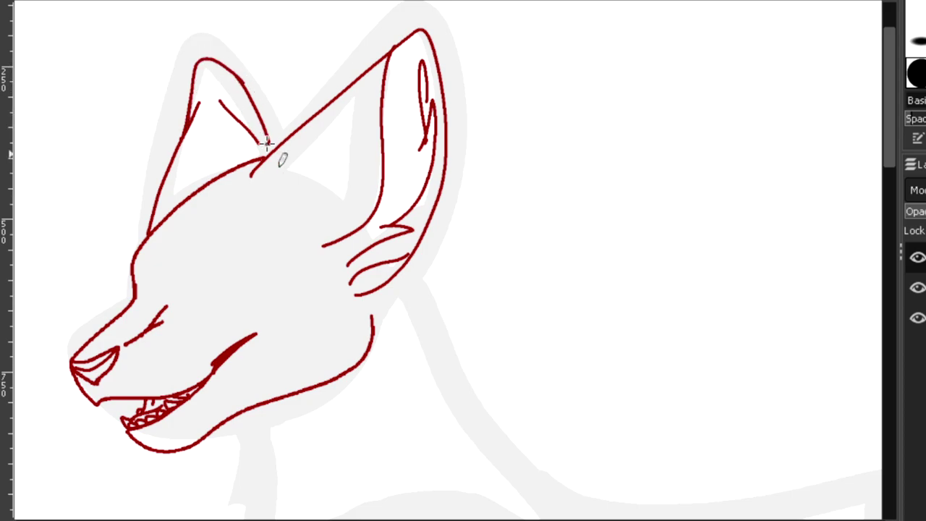
Draw the almond-shaped eye with a thick upper lid and a brow line, and reshape the forehead dip.
drag(72, 201, 460, 381)
key(n)
mouse_move(244, 267)
mouse_down()
mouse_move(391, 158)
mouse_move(247, 278)
mouse_up()
drag(160, 166, 152, 262)
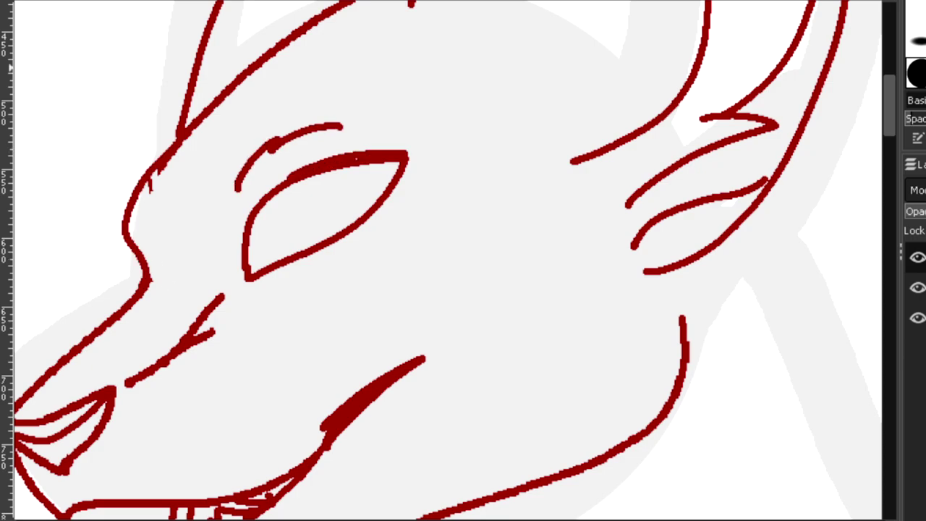
mouse_move(245, 276)
mouse_down()
mouse_move(433, 147)
mouse_move(423, 153)
mouse_up()
Draw the oval pupil and the curved iris edge inside the eye, and fill the pupil with dark red.
mouse_move(260, 212)
mouse_down()
mouse_move(296, 216)
mouse_move(289, 186)
mouse_up()
key(ctrl+z)
drag(343, 169, 341, 232)
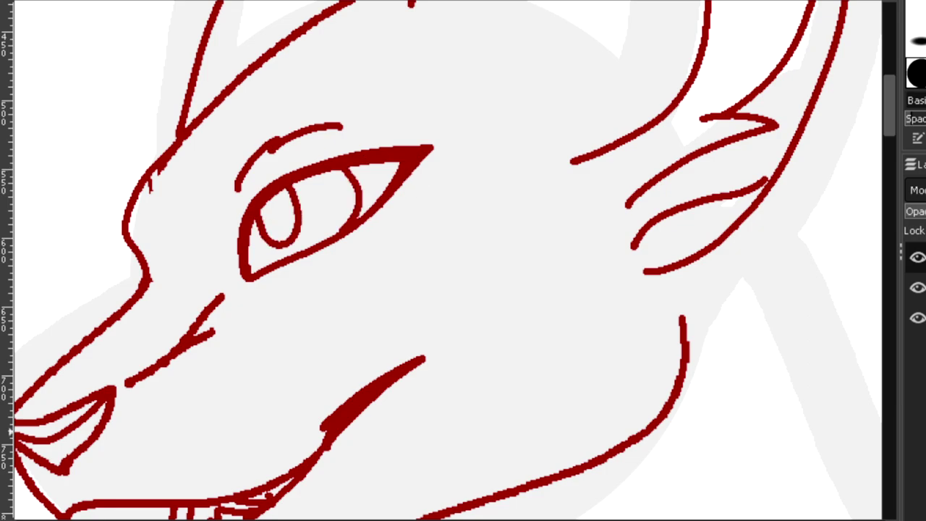
key(ctrl+z)
drag(319, 175, 320, 241)
key(shift+b)
click(278, 217)
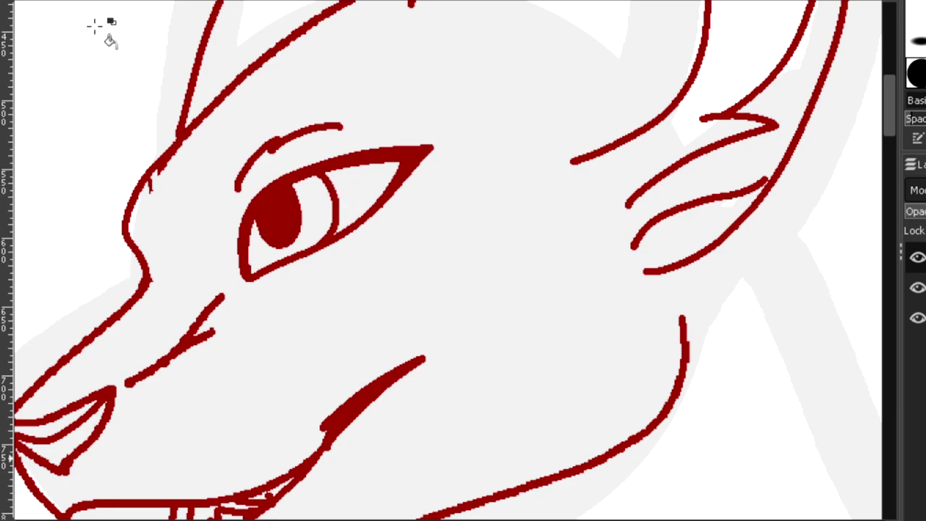
Redraw the brow ridge further out with a small fur notch and erase the old forehead line.
key(n)
drag(179, 137, 126, 204)
drag(123, 193, 115, 239)
key(shift+e)
drag(131, 226, 190, 127)
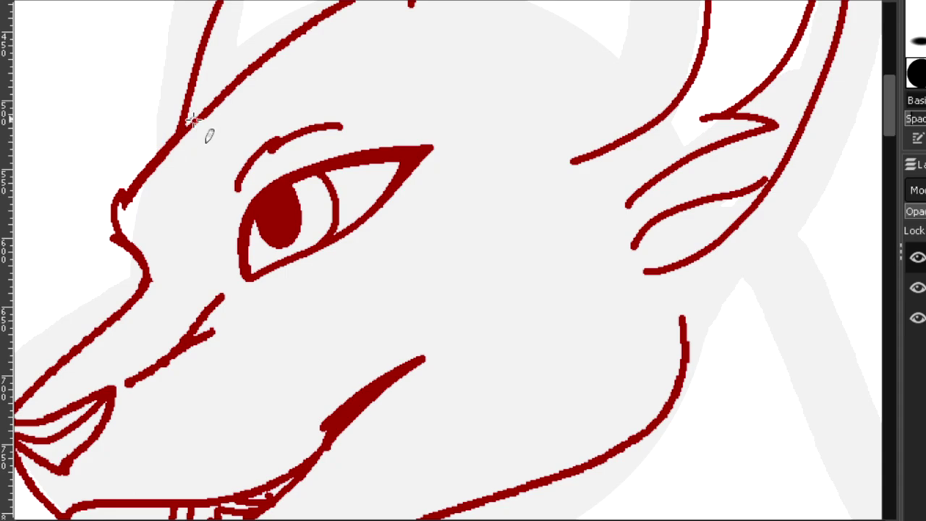
Draw jagged fur tufts along the jaw and cheek, below the near ear, behind the eye and on the forehead.
scroll(277, 141, down, 2)
drag(296, 336, 437, 224)
mouse_move(435, 163)
mouse_down()
mouse_move(477, 207)
mouse_move(370, 292)
mouse_up()
drag(434, 206, 415, 278)
drag(367, 148, 384, 156)
mouse_move(239, 131)
mouse_down()
mouse_move(354, 58)
mouse_move(247, 131)
mouse_up()
Draw the back of the neck from behind the near ear down to the shoulders, with a fur tuft.
scroll(444, 267, down, 1)
key(ctrl+Page_Up)
key(ctrl+Page_Down)
key(n)
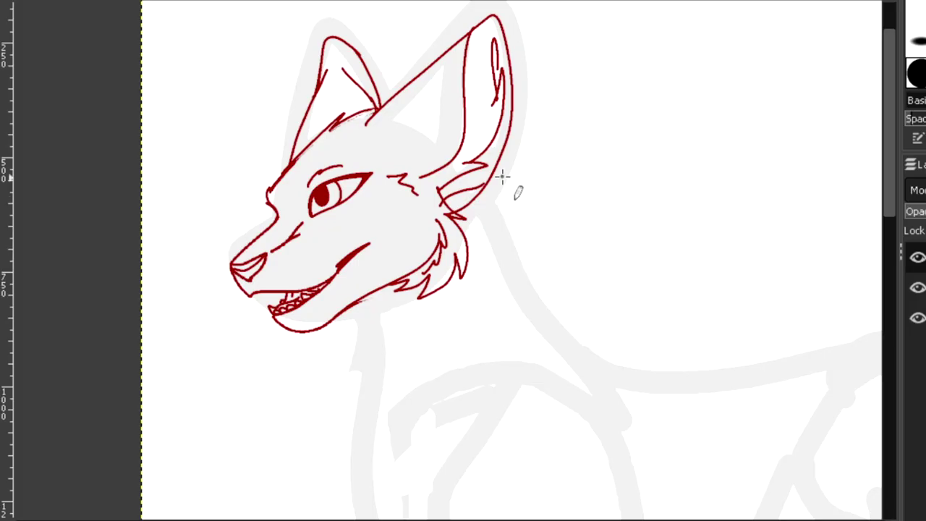
drag(504, 195, 600, 383)
key(ctrl+z)
drag(495, 173, 628, 405)
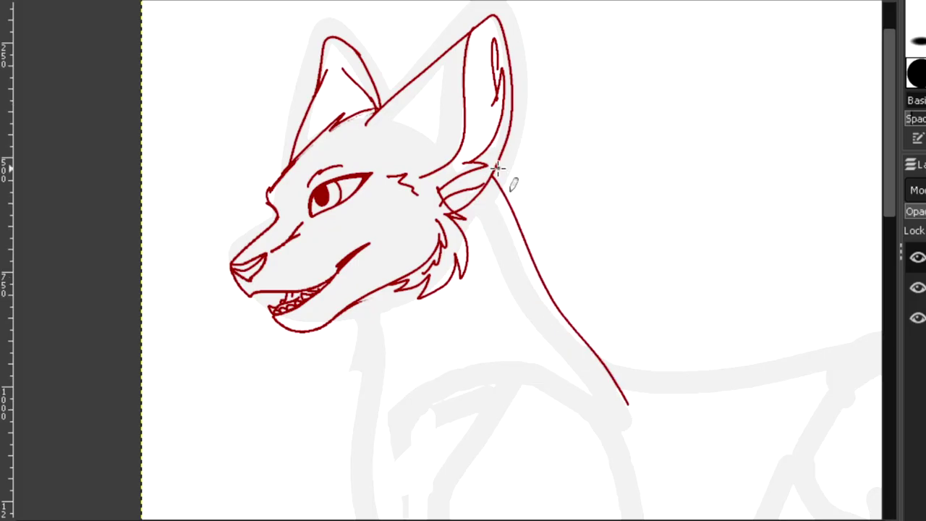
mouse_move(580, 318)
mouse_down()
mouse_move(519, 198)
mouse_move(583, 338)
mouse_up()
Draw the shoulder line down to the front leg and the chest contour from the throat to the leg.
key(n)
drag(891, 149, 893, 239)
drag(525, 106, 436, 389)
mouse_move(381, 66)
mouse_down()
mouse_move(365, 146)
mouse_move(371, 296)
mouse_move(432, 373)
mouse_up()
Draw the near front leg's front and back contours and outline its paw.
drag(892, 222, 893, 310)
mouse_move(438, 134)
mouse_down()
mouse_move(387, 377)
mouse_move(392, 406)
mouse_up()
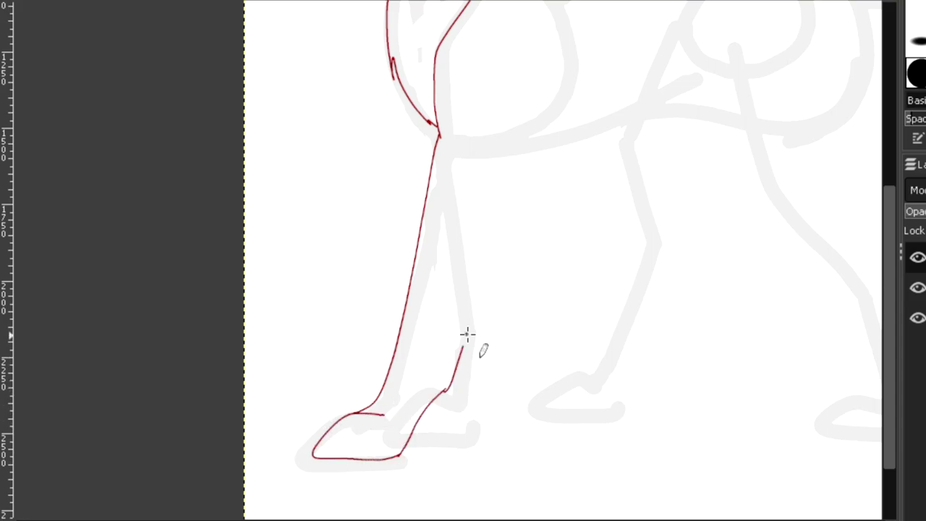
drag(426, 416, 494, 230)
mouse_move(454, 365)
mouse_down()
mouse_move(533, 138)
mouse_move(529, 116)
mouse_up()
Add the short chest line, an inner contour along the near front leg, and toe lines on its paw.
drag(890, 242, 891, 178)
drag(450, 253, 476, 254)
drag(890, 239, 890, 284)
mouse_move(493, 184)
mouse_down()
mouse_move(492, 225)
mouse_move(423, 388)
mouse_up()
drag(333, 468, 324, 485)
drag(353, 472, 351, 483)
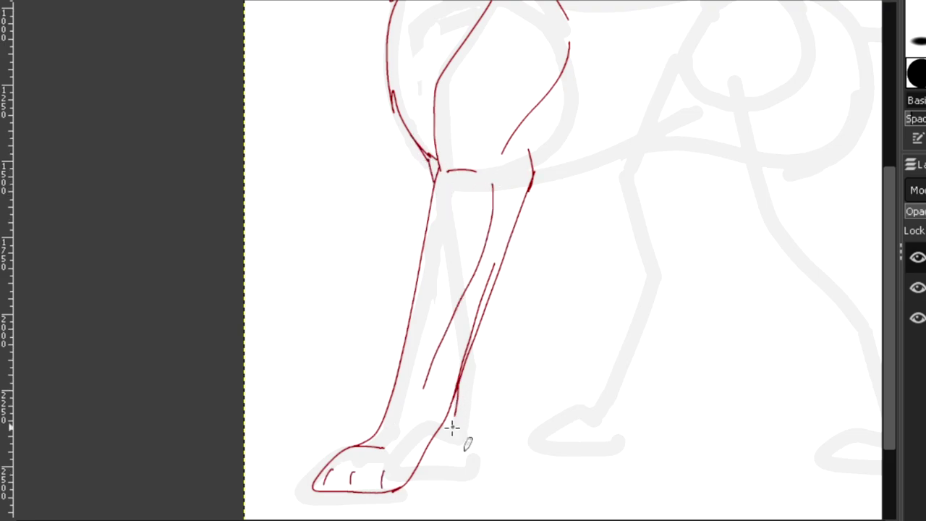
Draw the far front leg behind the near one, with its wrist detail, paw and toe line.
mouse_move(415, 476)
mouse_down()
mouse_move(512, 396)
mouse_move(518, 220)
mouse_up()
drag(499, 349, 506, 409)
drag(428, 467, 454, 452)
Draw a jagged fur contour along the shoulder line above the near front leg.
scroll(471, 400, up, 4)
scroll(470, 275, up, 2)
mouse_move(540, 120)
mouse_down()
mouse_move(540, 150)
mouse_move(390, 432)
mouse_move(399, 337)
mouse_up()
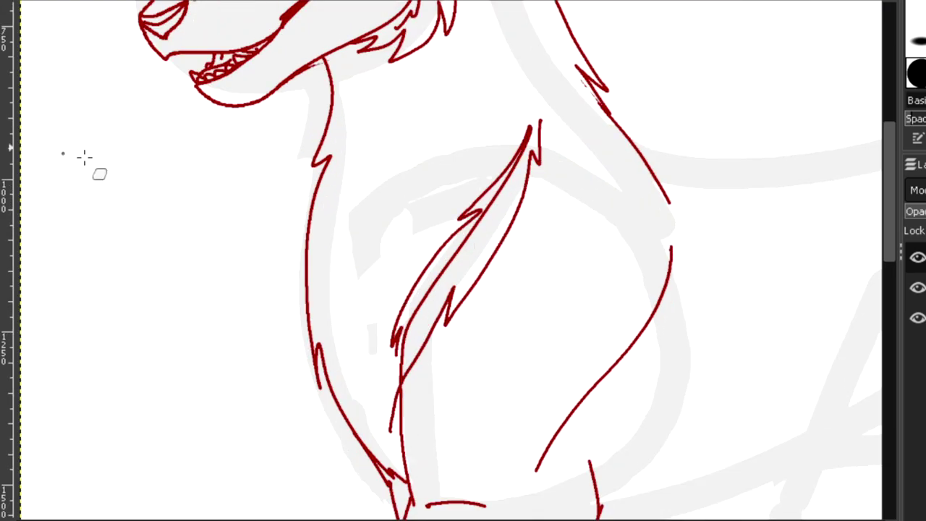
key(ctrl+z)
Select the head and upper neck, reposition them with the Scale tool at 848 × 883 px, and clear the selection.
scroll(354, 109, up, 2)
key(minus)
mouse_move(366, 224)
mouse_down()
mouse_move(522, 73)
mouse_move(367, 229)
mouse_up()
key(shift+s)
click(361, 166)
drag(397, 128, 403, 143)
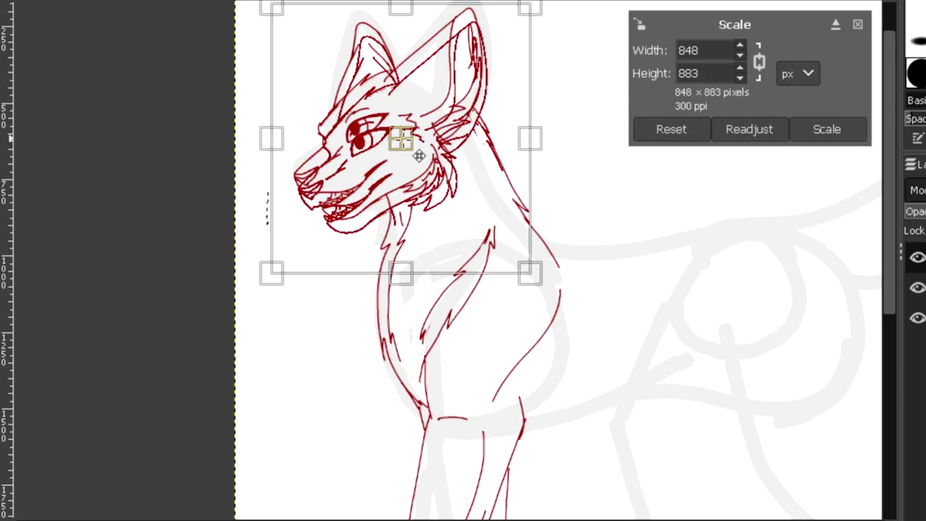
click(830, 132)
key(ctrl+h)
Erase leftover lines around the neck, and redraw the furry nape behind the ear and the throat line.
scroll(478, 157, up, 2)
key(shift+e)
mouse_move(279, 301)
mouse_down()
mouse_move(262, 366)
mouse_move(275, 286)
mouse_up()
drag(473, 85, 510, 141)
drag(475, 76, 538, 198)
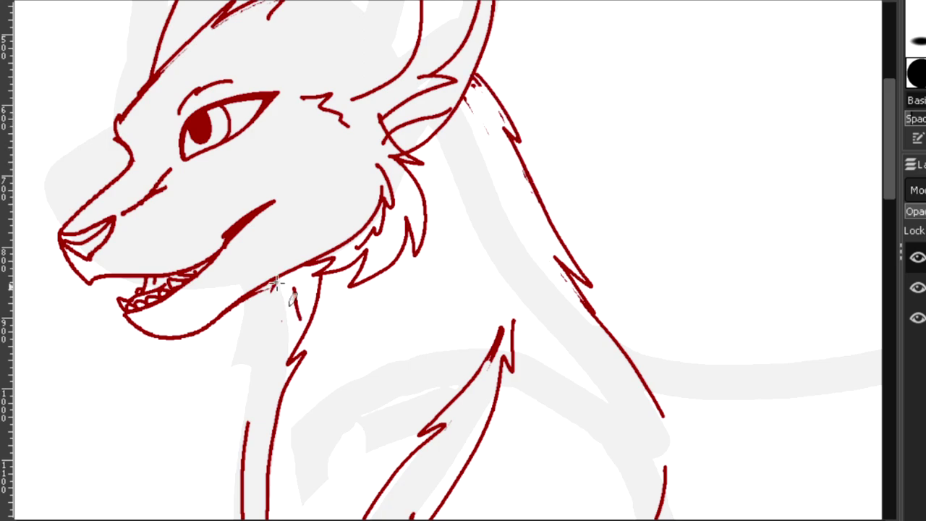
drag(274, 282, 248, 424)
Draw the belly line from the front elbow back to the hind leg, with jagged fur tufts.
scroll(269, 429, down, 2)
drag(891, 124, 896, 258)
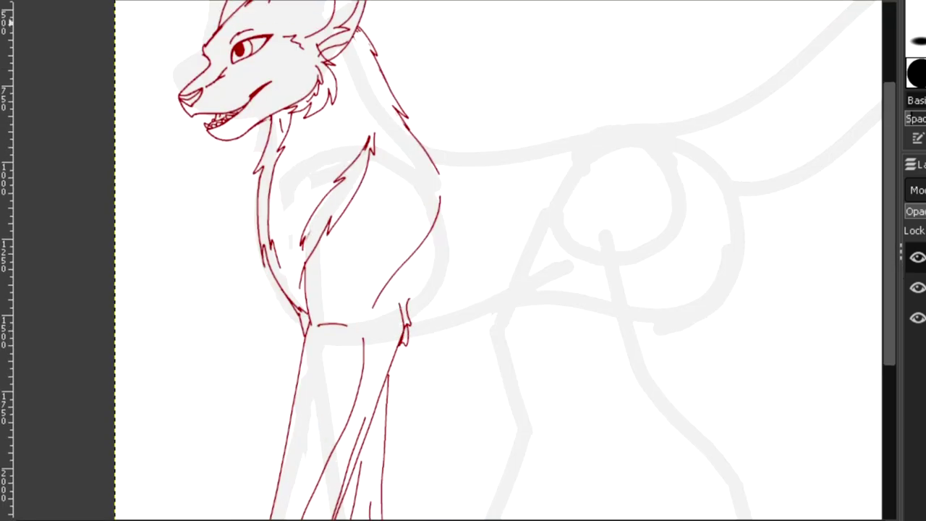
drag(402, 334, 568, 264)
Erase the front chest contour and redraw it with fur tufts from the throat down to the front leg.
key(shift+e)
drag(262, 259, 262, 253)
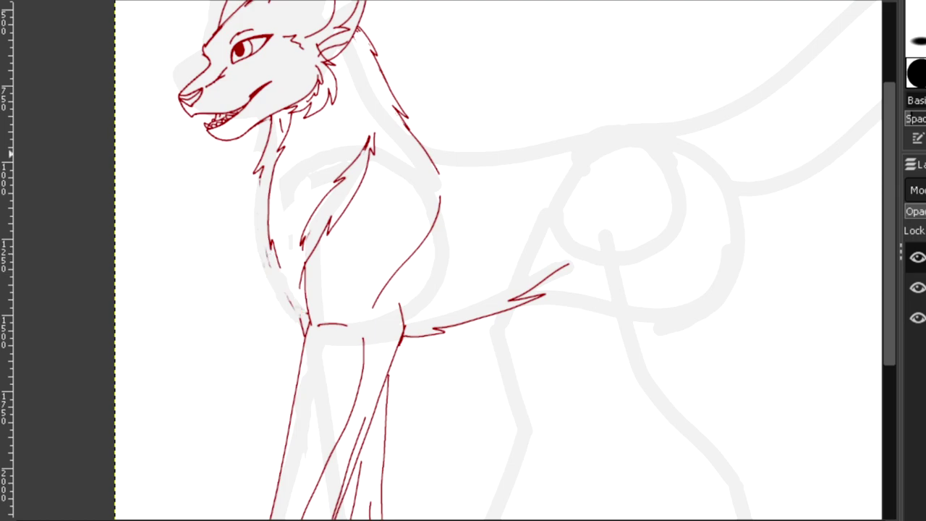
key(n)
drag(259, 174, 304, 326)
Draw the curved furry flank line rising from the elbow and extend the belly line to the hind leg.
drag(442, 249, 403, 320)
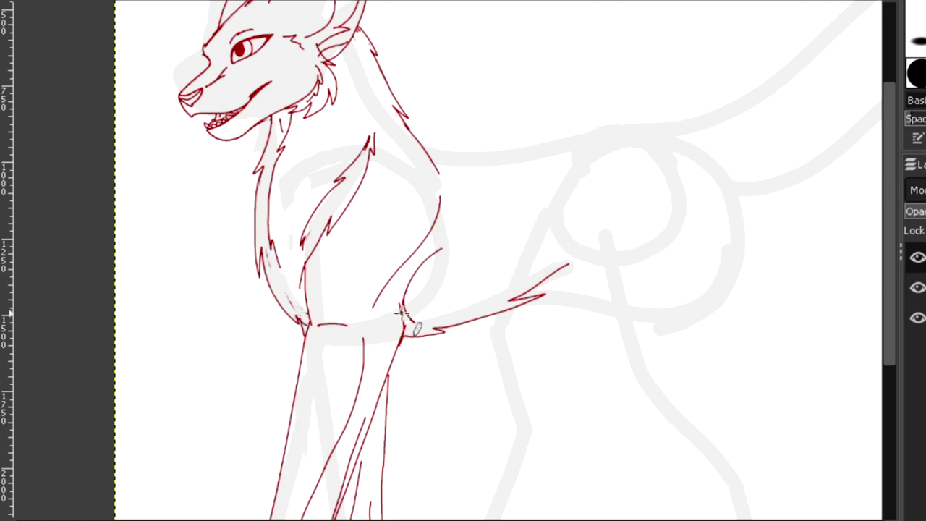
drag(401, 313, 399, 348)
drag(420, 271, 460, 239)
drag(448, 248, 537, 244)
drag(525, 292, 604, 312)
Draw the back line from the base of the neck to the rump, redoing the first attempt.
drag(410, 131, 670, 132)
scroll(448, 260, right, 3)
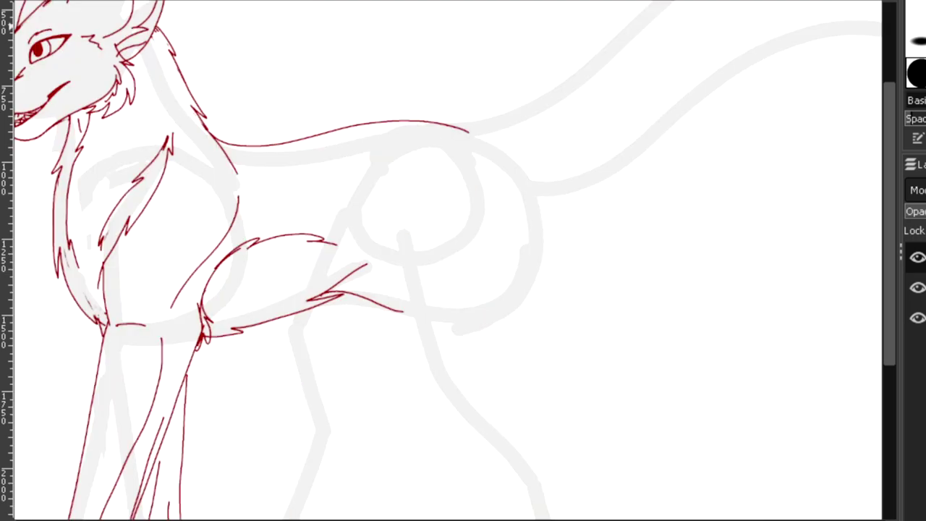
key(ctrl+z)
mouse_move(209, 141)
mouse_down()
mouse_move(399, 134)
mouse_move(513, 157)
mouse_up()
Draw the rump and the near hind leg's front and back contours, and its paw with three toe lines.
key(minus)
scroll(448, 260, down, 2)
drag(397, 158, 514, 402)
drag(395, 62, 539, 304)
drag(410, 309, 657, 477)
mouse_move(393, 282)
mouse_down()
mouse_move(452, 283)
mouse_move(525, 326)
mouse_move(529, 261)
mouse_up()
drag(372, 325, 359, 360)
drag(416, 321, 416, 348)
drag(474, 328, 475, 350)
Draw the far hind leg's contour from the belly down to its paw, redoing the first stroke.
scroll(531, 339, down, 2)
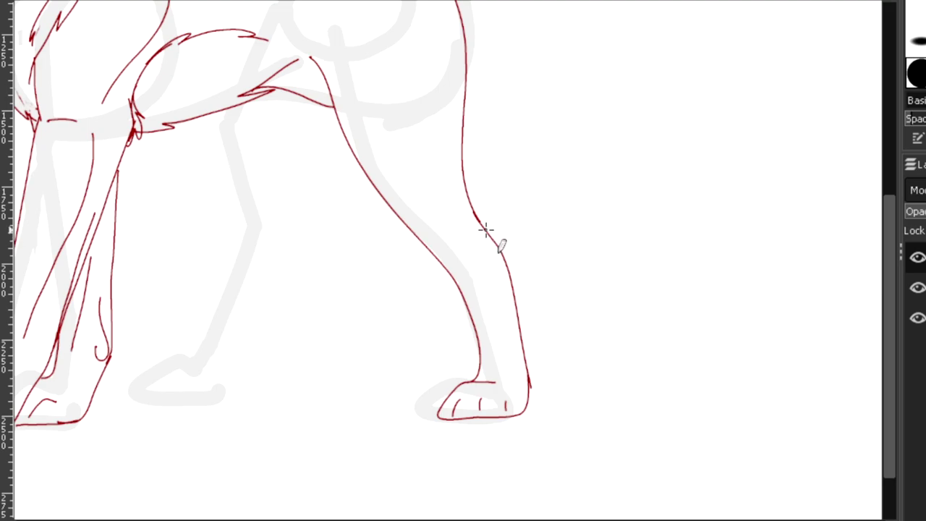
mouse_move(318, 109)
mouse_down()
mouse_move(245, 293)
mouse_move(285, 152)
mouse_move(222, 380)
mouse_up()
key(ctrl+z)
mouse_move(188, 120)
mouse_down()
mouse_move(172, 354)
mouse_move(158, 397)
mouse_up()
Add inner contour strokes to the far hind leg's thigh and a fur tuft at its hock.
scroll(177, 340, up, 2)
drag(212, 204, 235, 257)
drag(287, 193, 255, 256)
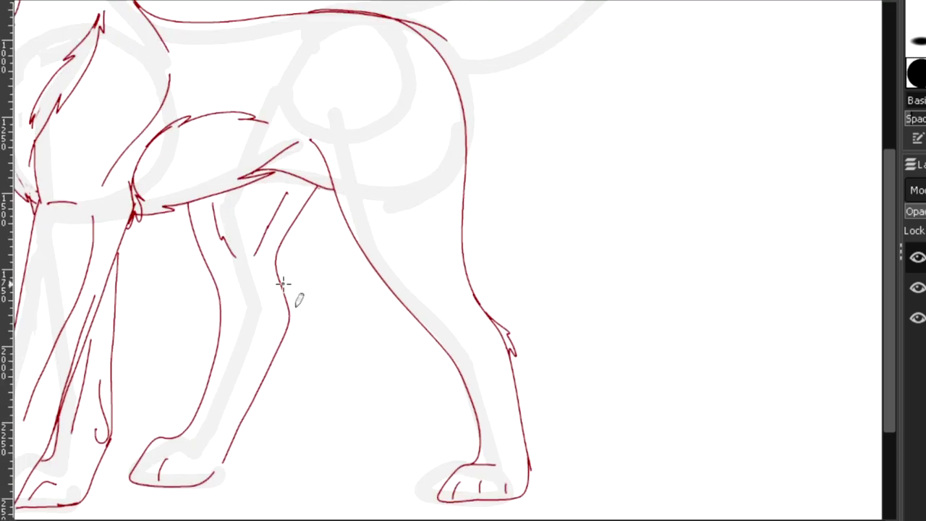
drag(283, 284, 297, 316)
Draw a furry outer edge down the rump and a fur tuft behind the far hind leg's thigh.
scroll(361, 303, up, 5)
drag(394, 228, 467, 394)
drag(304, 429, 282, 470)
Draw the long raised tail with its upper and lower contours, pointed furry tip and inner fur line.
drag(889, 211, 888, 186)
scroll(449, 290, right, 2)
mouse_move(142, 266)
mouse_down()
mouse_move(212, 269)
mouse_move(606, 45)
mouse_move(785, 130)
mouse_up()
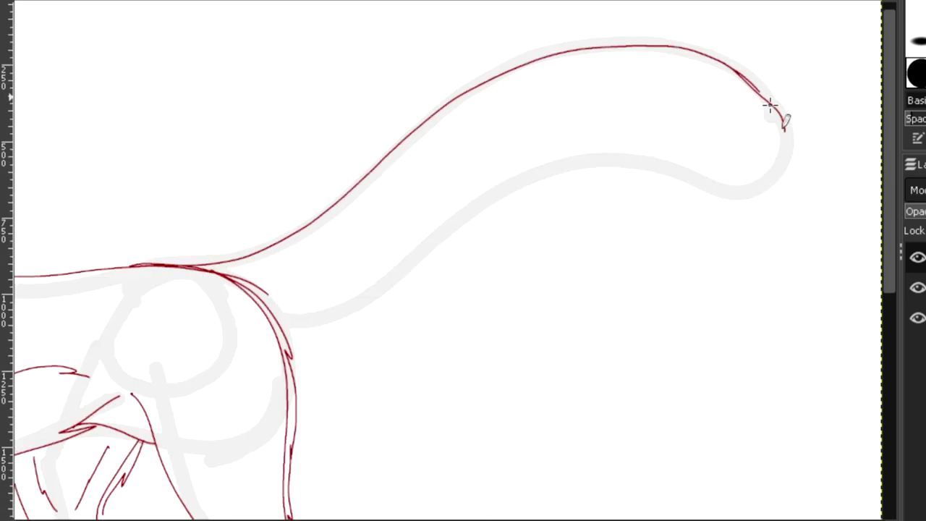
mouse_move(336, 334)
mouse_down()
mouse_move(450, 235)
mouse_move(690, 204)
mouse_up()
drag(771, 101, 713, 235)
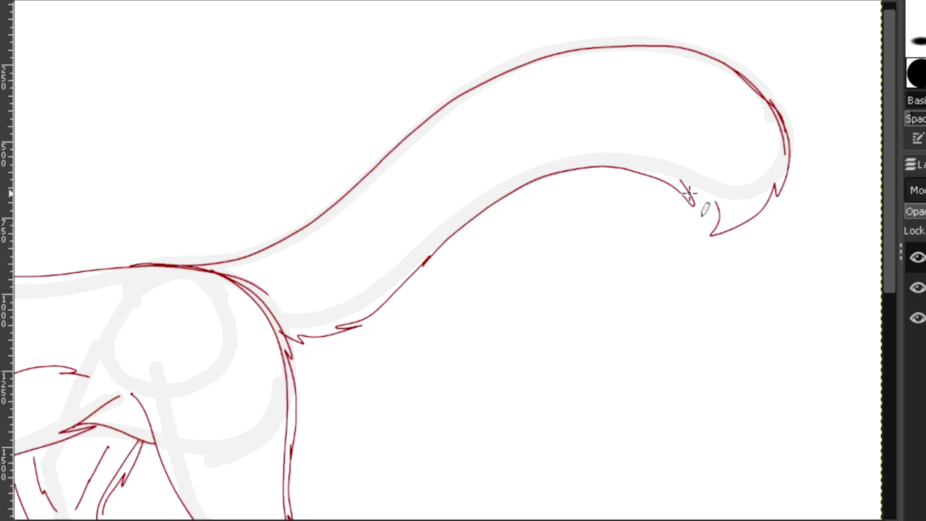
drag(385, 246, 608, 140)
scroll(662, 190, down, 2)
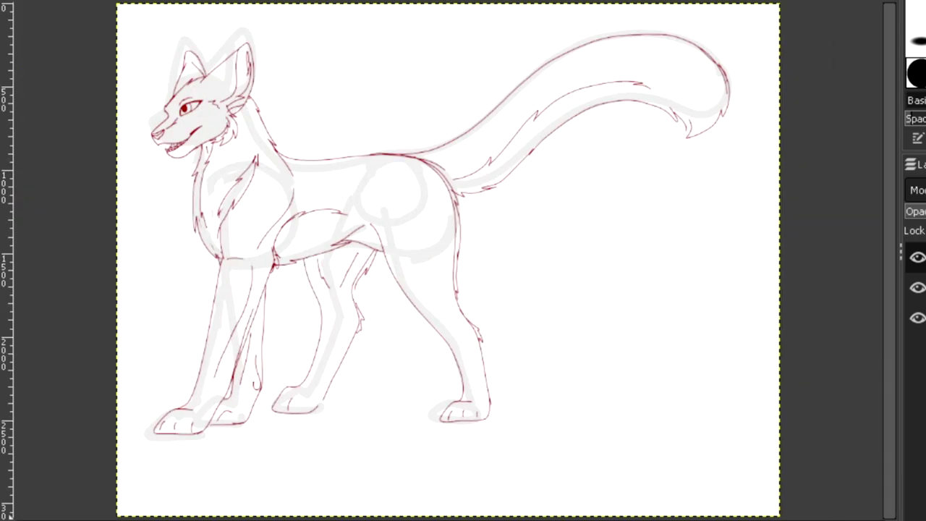
Select the near hind leg's front contour, reposition it with the Scale tool at 636 × 1137 px, and clear the selection.
scroll(376, 394, up, 1)
scroll(376, 398, up, 1)
mouse_move(384, 153)
mouse_down()
mouse_move(546, 384)
mouse_move(506, 413)
mouse_up()
key(Return)
key(shift+s)
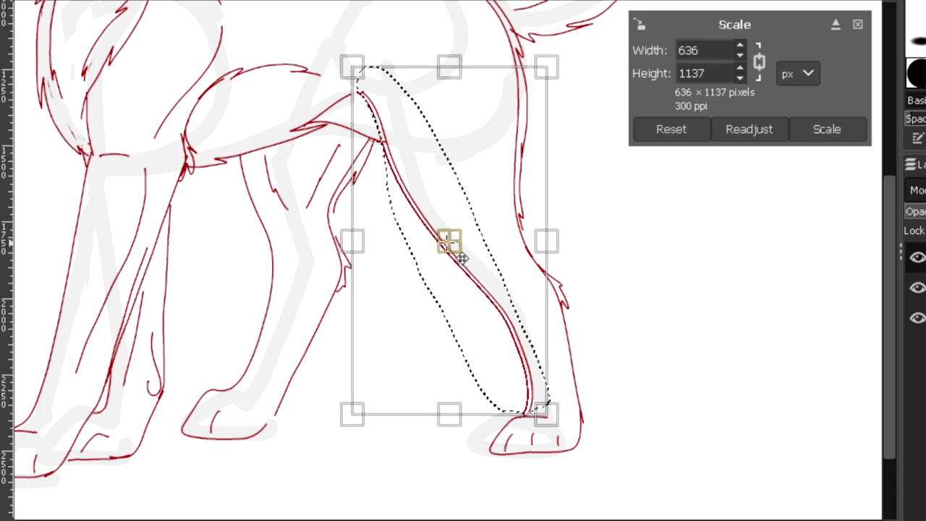
key(Return)
key(ctrl+h)
Erase the near hind leg's old rear contour and redraw it from the hock down to the paw with a fur tuft.
key(shift+e)
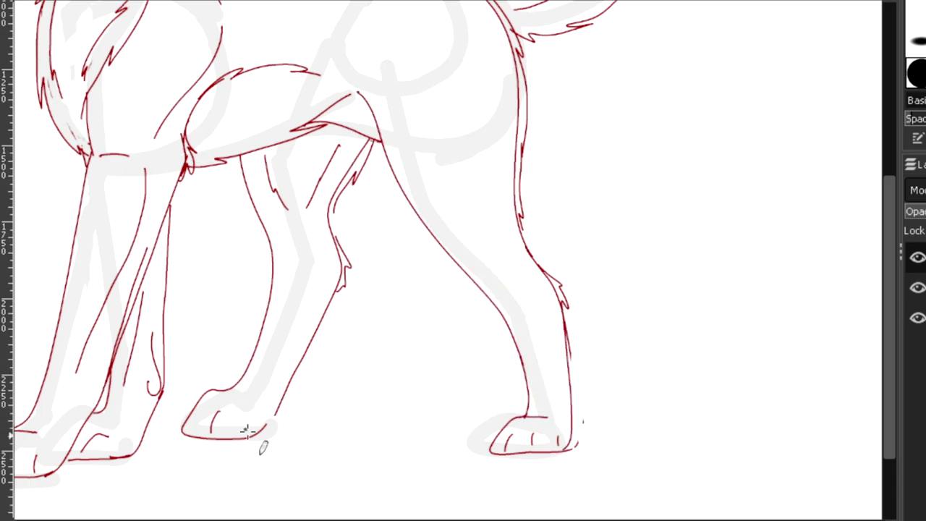
drag(571, 356, 575, 420)
key(ctrl+z)
key(ctrl+z)
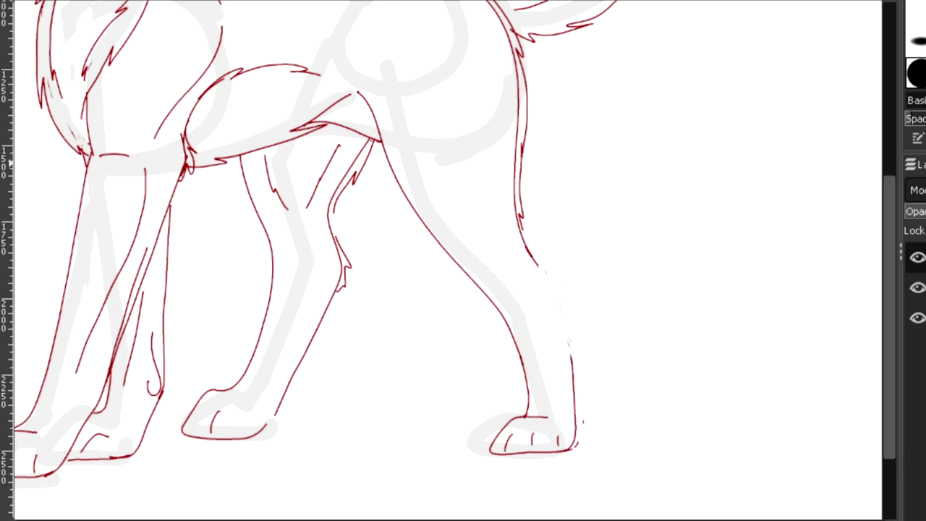
drag(522, 227, 568, 274)
drag(566, 282, 574, 405)
Remove the pale guide sketch, add a new layer, and lower the red line art's opacity to a faint pink.
scroll(449, 260, left, 3)
drag(890, 246, 890, 128)
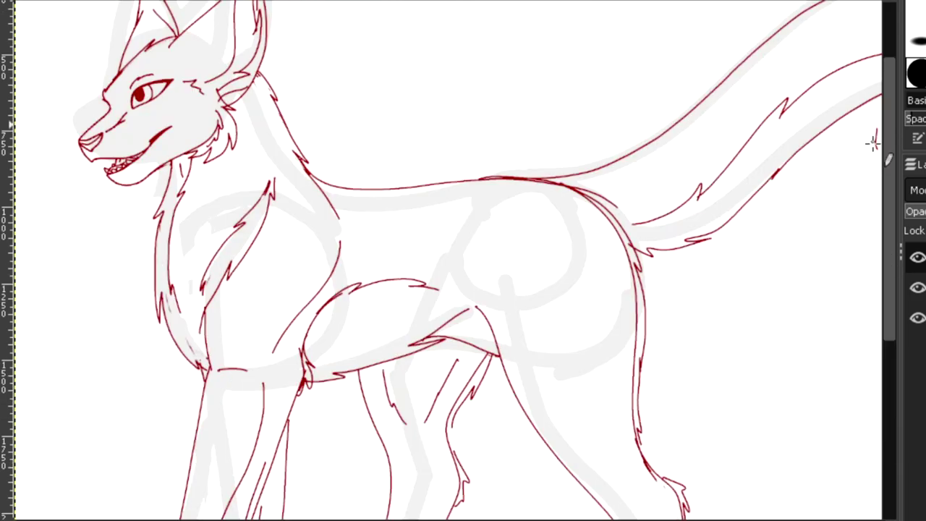
click(917, 287)
click(923, 287)
key(Delete)
key(ctrl+shift+n)
click(923, 288)
drag(925, 212, 923, 213)
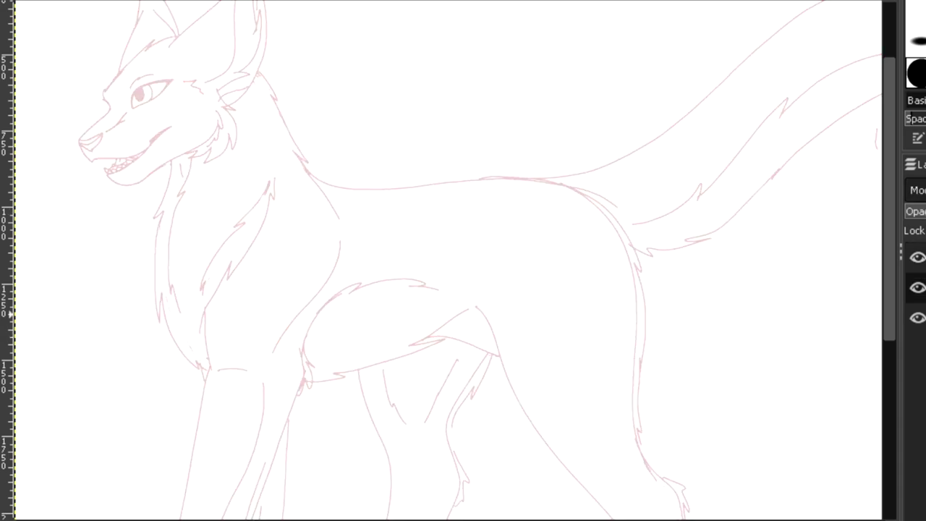
Ink the eye's upper and lower lid outline in black on the new layer over the faded sketch.
drag(55, 36, 267, 229)
click(235, 204)
click(919, 258)
drag(891, 132, 890, 116)
mouse_move(424, 308)
mouse_down()
mouse_move(415, 265)
mouse_move(582, 188)
mouse_up()
key(z)
click(508, 256)
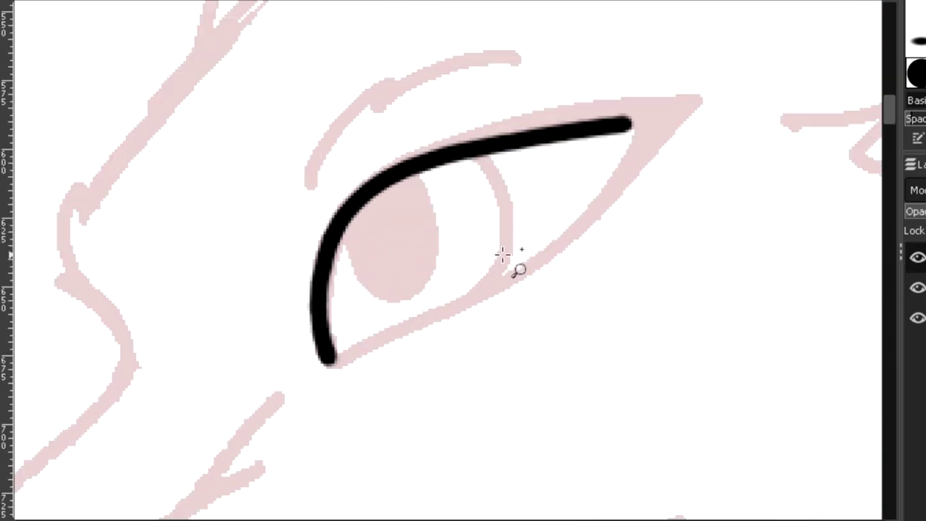
mouse_move(624, 122)
mouse_down()
mouse_move(589, 213)
mouse_move(329, 365)
mouse_up()
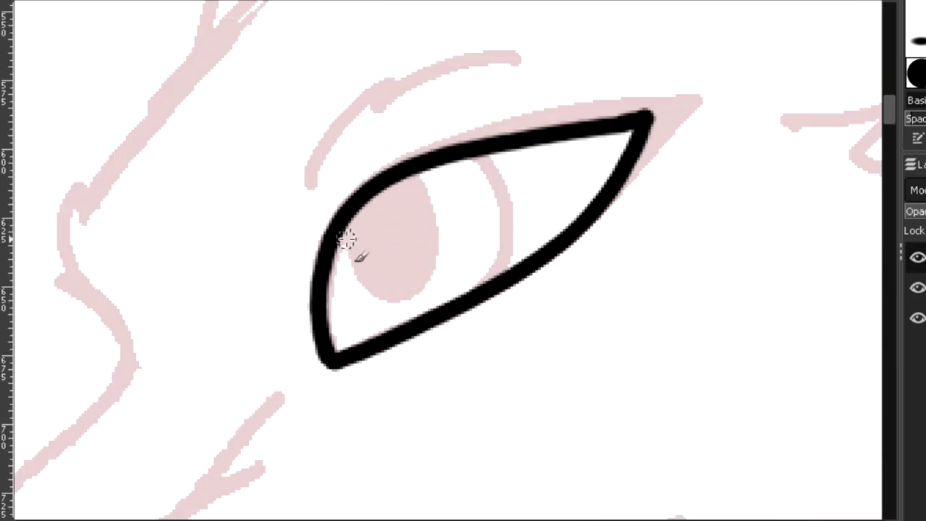
Add the pupil outline, iris arc and brow crease to the eye, and thicken the upper lid into a pointed outer corner.
drag(347, 224, 417, 202)
drag(407, 168, 405, 167)
mouse_move(304, 188)
mouse_down()
mouse_move(413, 73)
mouse_move(552, 60)
mouse_up()
mouse_move(340, 223)
mouse_down()
mouse_move(415, 156)
mouse_move(658, 90)
mouse_up()
key(ctrl+z)
mouse_move(344, 216)
mouse_down()
mouse_move(506, 121)
mouse_move(697, 99)
mouse_up()
drag(587, 225, 706, 93)
mouse_move(628, 123)
mouse_down()
mouse_move(554, 111)
mouse_move(548, 124)
mouse_move(644, 144)
mouse_up()
drag(466, 152, 510, 271)
key(ctrl+z)
Ink the face profile from the brow notch down the muzzle's bridge to the nose.
mouse_move(116, 384)
mouse_down()
mouse_move(56, 279)
mouse_move(81, 180)
mouse_up()
drag(81, 200, 98, 180)
scroll(138, 188, down, 1)
scroll(535, 217, up, 1)
scroll(543, 172, down, 2)
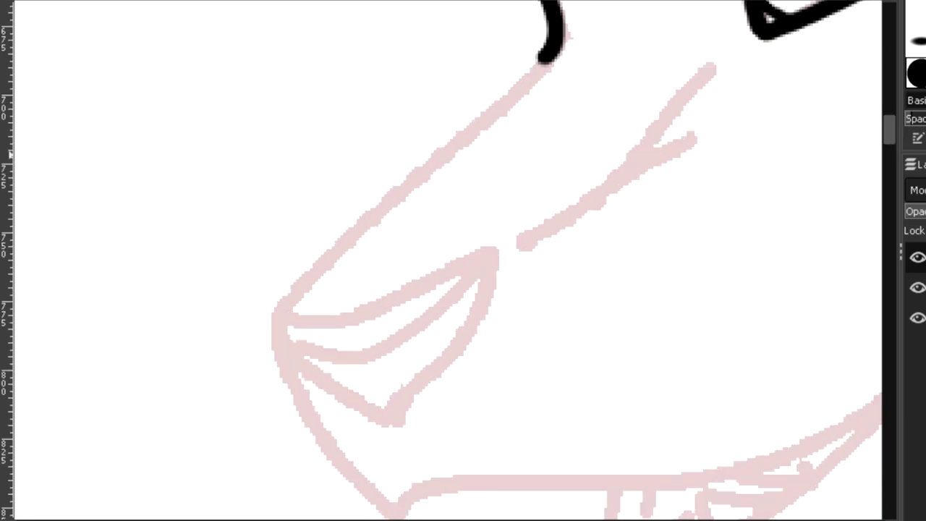
key(ctrl+z)
mouse_move(558, 43)
mouse_down()
mouse_move(268, 335)
mouse_move(504, 250)
mouse_move(489, 257)
mouse_up()
key(ctrl+z)
Ink the nose with its lower part filled black and add the forked crease on the muzzle.
mouse_move(283, 315)
mouse_down()
mouse_move(327, 319)
mouse_move(493, 254)
mouse_move(381, 415)
mouse_move(339, 400)
mouse_move(409, 397)
mouse_move(490, 258)
mouse_move(478, 271)
mouse_move(719, 74)
mouse_up()
key(ctrl+z)
drag(704, 143, 589, 211)
mouse_move(319, 371)
mouse_down()
mouse_move(444, 324)
mouse_move(365, 390)
mouse_up()
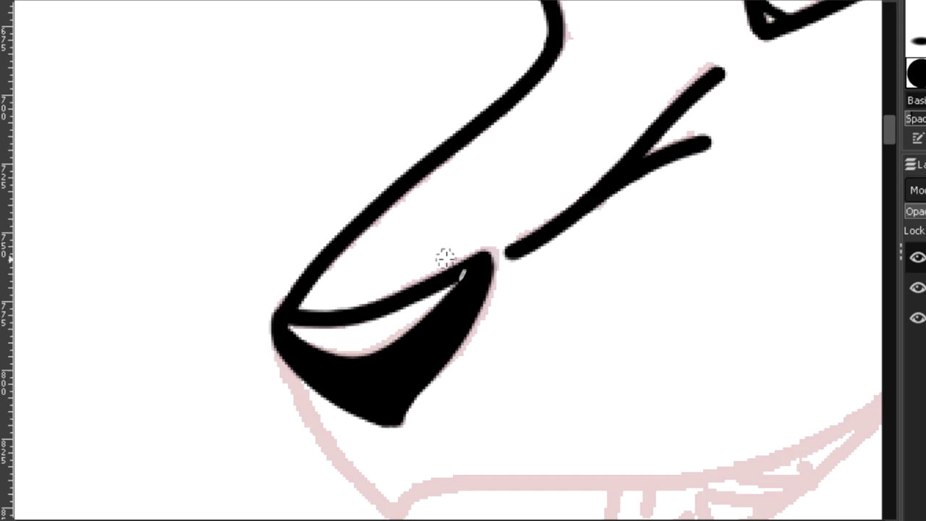
Ink the front of the muzzle and the upper lip line, thickening the stroke at the mouth corner.
scroll(446, 258, down, 1)
mouse_move(192, 318)
mouse_down()
mouse_move(207, 351)
mouse_move(331, 413)
mouse_move(629, 310)
mouse_move(618, 307)
mouse_move(699, 248)
mouse_up()
drag(691, 256, 626, 322)
drag(673, 276, 622, 323)
drag(631, 261, 669, 236)
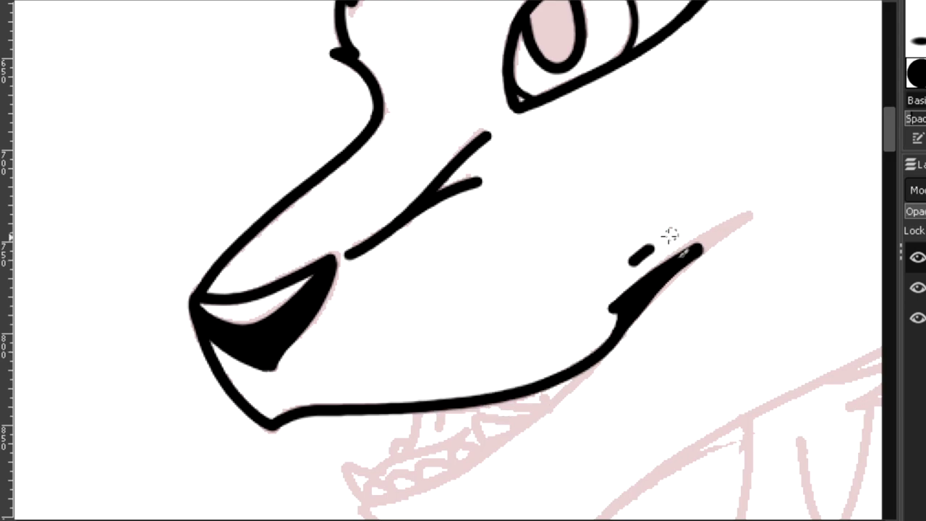
key(ctrl+z)
Ink the open mouth's thick lower lip and the curved underside of the lower jaw.
key(plus)
scroll(610, 161, down, 5)
mouse_move(622, 174)
mouse_down()
mouse_move(362, 327)
mouse_move(318, 341)
mouse_move(861, 246)
mouse_up()
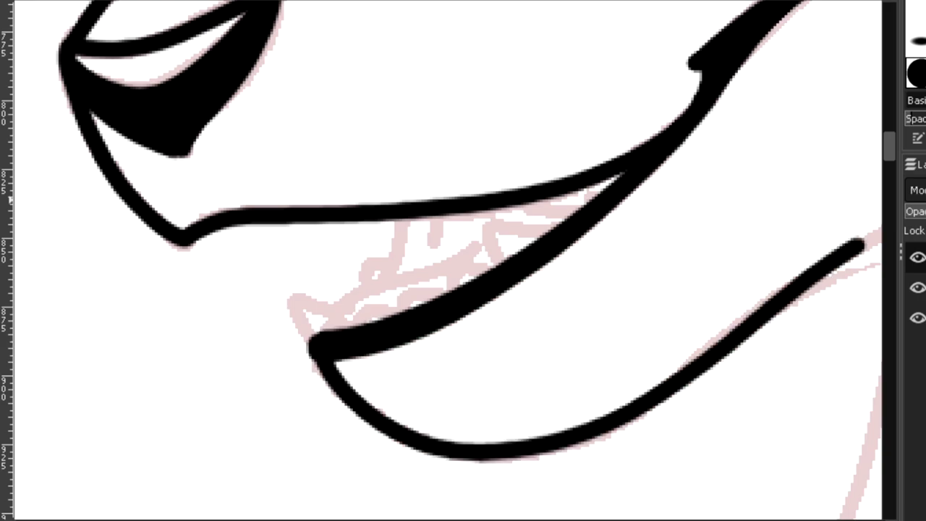
Ink the lower row of teeth, the upper canine and the pointed back teeth inside the open mouth.
key(plus)
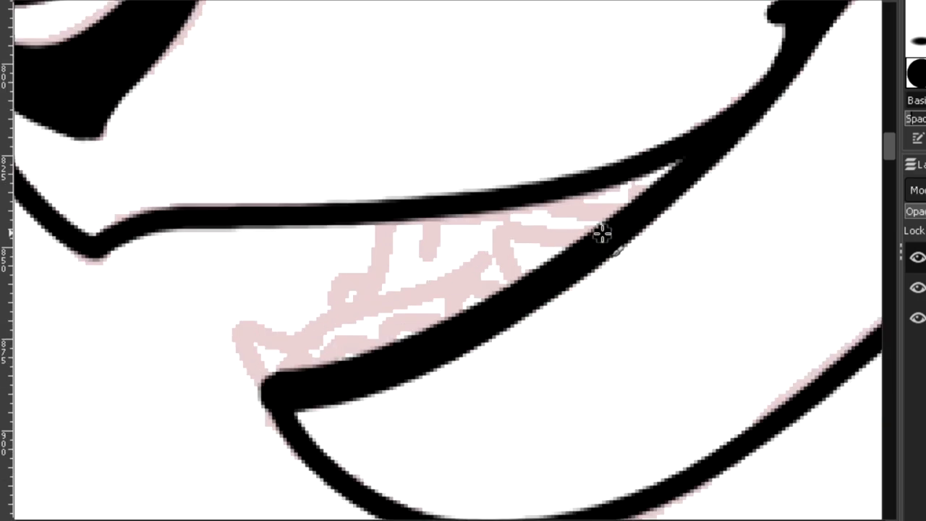
drag(602, 232, 273, 372)
mouse_move(320, 319)
mouse_down()
mouse_move(262, 296)
mouse_move(280, 343)
mouse_move(483, 272)
mouse_up()
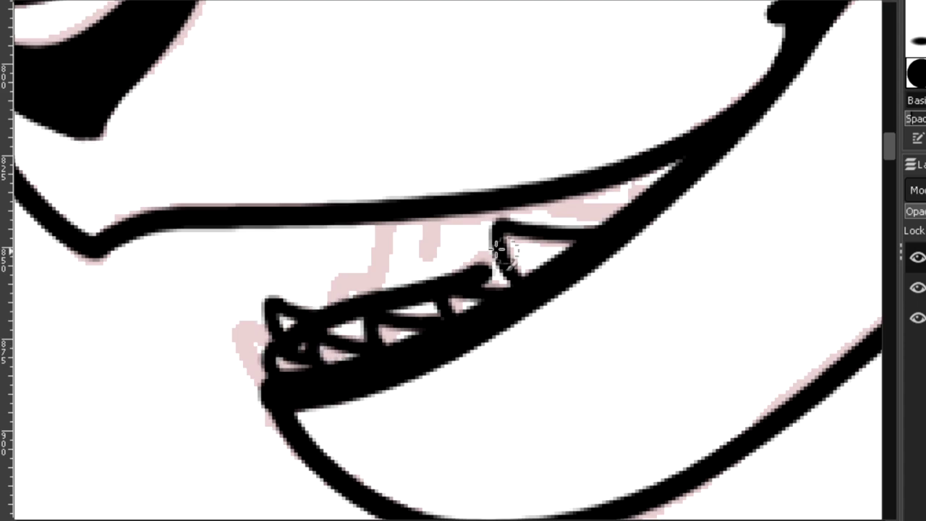
drag(407, 219, 324, 307)
drag(442, 217, 428, 244)
drag(636, 179, 648, 197)
key(ctrl+z)
drag(543, 201, 619, 212)
drag(625, 181, 628, 205)
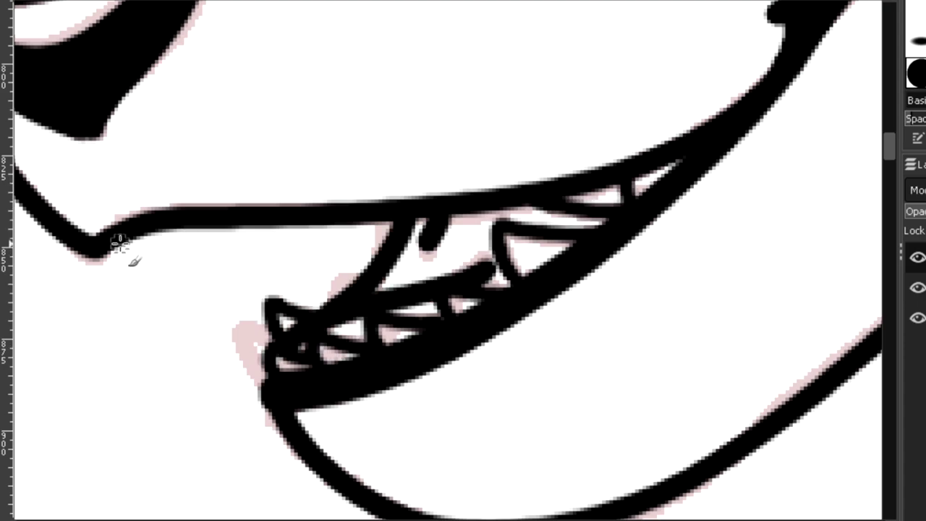
Add a small front tooth under the upper lip and rework the divisions between the rear upper teeth.
drag(119, 244, 206, 230)
key(ctrl+z)
key(ctrl+z)
key(ctrl+z)
drag(144, 242, 206, 229)
drag(626, 184, 630, 204)
drag(663, 171, 667, 184)
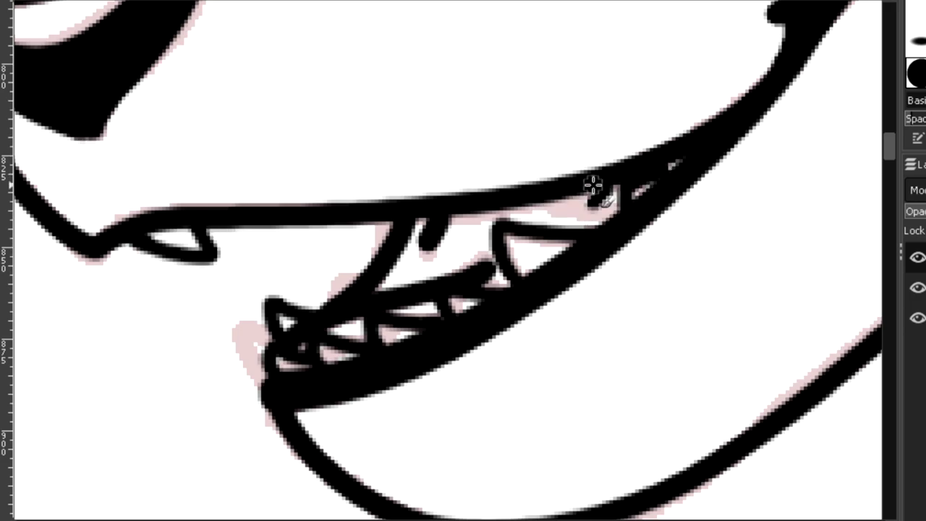
Ink the cheek's jagged fur, the marking behind the eye and the fur tufts at the near ear's base.
scroll(593, 186, down, 5)
mouse_move(290, 520)
mouse_down()
mouse_move(419, 520)
mouse_move(383, 519)
mouse_up()
drag(888, 142, 887, 100)
scroll(375, 309, up, 2)
mouse_move(476, 73)
mouse_down()
mouse_move(546, 196)
mouse_move(521, 281)
mouse_move(337, 396)
mouse_move(354, 350)
mouse_up()
drag(249, 400, 375, 342)
drag(482, 179, 403, 320)
mouse_move(299, 46)
mouse_down()
mouse_move(371, 27)
mouse_move(384, 63)
mouse_move(404, 74)
mouse_up()
Ink the tall near ear's front and rear edges with its inner contour and fur strands.
scroll(403, 79, down, 1)
drag(403, 102, 418, 457)
mouse_move(320, 305)
mouse_down()
mouse_move(440, 196)
mouse_move(618, 211)
mouse_move(480, 486)
mouse_up()
mouse_move(508, 336)
mouse_down()
mouse_move(432, 403)
mouse_move(571, 90)
mouse_up()
key(ctrl+z)
drag(477, 463, 559, 409)
scroll(611, 310, up, 2)
mouse_move(413, 486)
mouse_down()
mouse_move(469, 416)
mouse_move(563, 235)
mouse_move(574, 103)
mouse_up()
Ink the forehead line with its fur tuft, plus the far ear's outline and inner lines.
scroll(289, 430, left, 3)
drag(134, 491, 383, 258)
drag(337, 300, 463, 251)
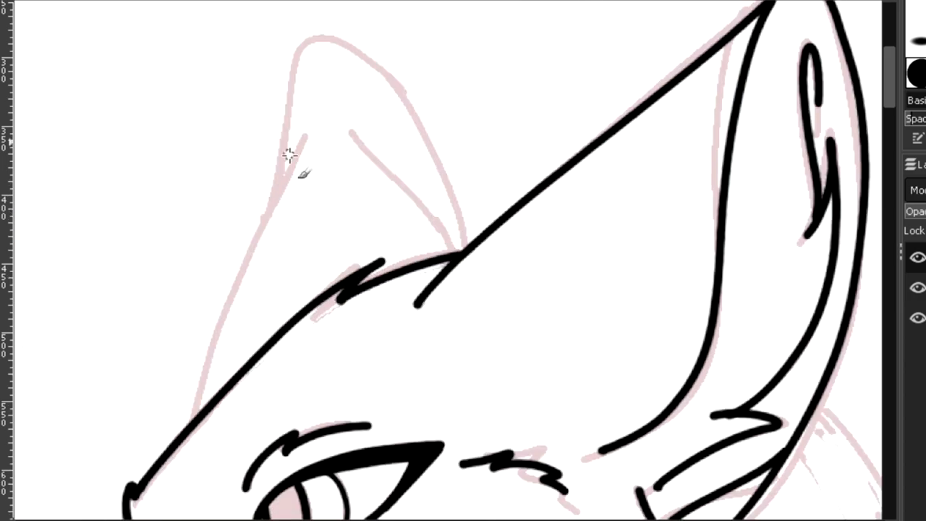
drag(305, 136, 194, 418)
drag(351, 131, 443, 236)
mouse_move(273, 200)
mouse_down()
mouse_move(295, 56)
mouse_move(465, 251)
mouse_up()
Ink the nape contour running from behind the near ear down toward the back.
scroll(469, 288, down, 1)
drag(891, 92, 895, 149)
scroll(636, 289, right, 1)
scroll(456, 58, up, 3)
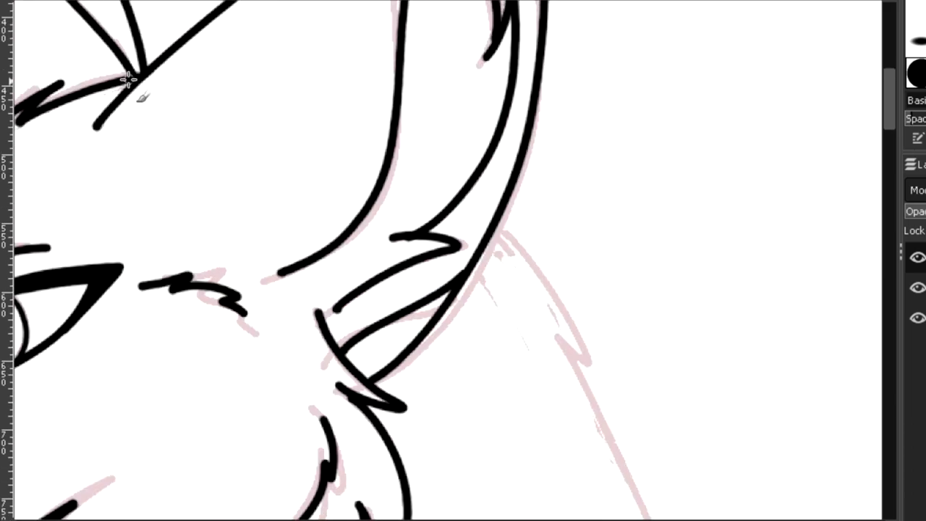
drag(510, 208, 555, 321)
scroll(529, 310, down, 1)
mouse_move(893, 100)
mouse_down()
mouse_move(902, 106)
mouse_move(896, 148)
mouse_up()
mouse_move(445, 49)
mouse_down()
mouse_move(485, 111)
mouse_move(520, 235)
mouse_move(641, 398)
mouse_up()
Ink the chest's furry front contour and the inner fur edge down to the top of the near foreleg.
scroll(492, 24, down, 3)
mouse_move(486, 16)
mouse_down()
mouse_move(382, 275)
mouse_move(288, 389)
mouse_move(238, 497)
mouse_up()
mouse_move(443, 65)
mouse_down()
mouse_move(308, 236)
mouse_move(224, 422)
mouse_move(238, 434)
mouse_up()
scroll(314, 207, left, 3)
drag(308, 16, 296, 144)
scroll(296, 144, down, 3)
drag(247, 72, 288, 395)
scroll(413, 232, down, 5)
drag(402, 126, 425, 285)
drag(279, 65, 414, 315)
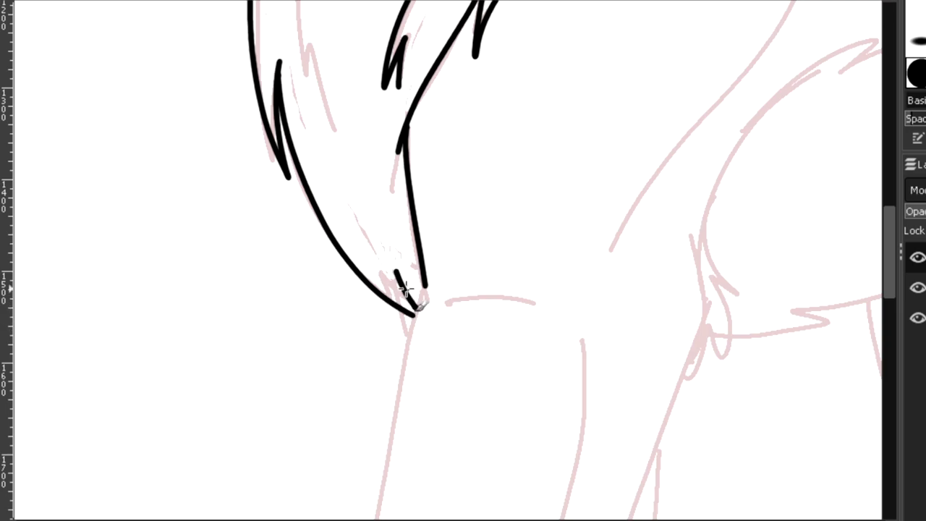
Ink the elbow's fur tufts, the shoulder's rear line and a short curve across the top of the near foreleg.
drag(707, 256, 723, 313)
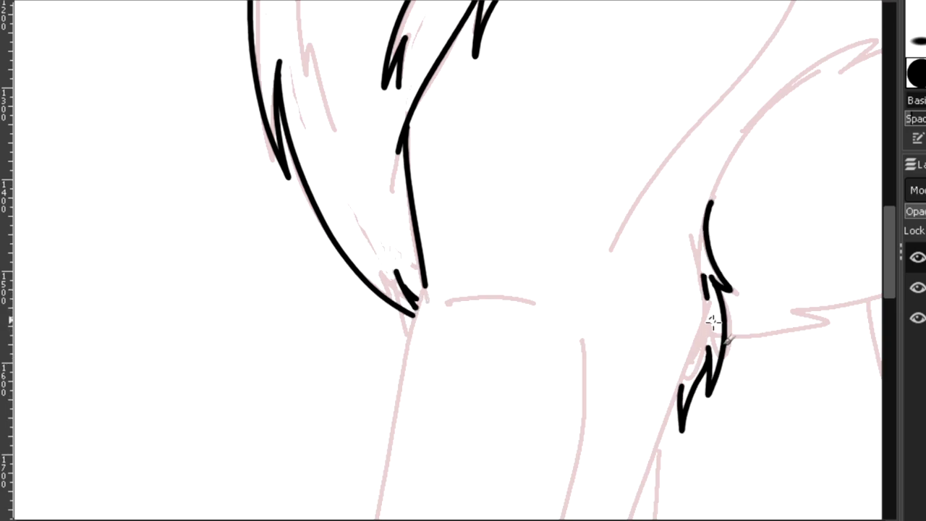
drag(891, 215, 891, 185)
mouse_move(818, 73)
mouse_down()
mouse_move(747, 238)
mouse_move(606, 419)
mouse_up()
drag(893, 222, 895, 259)
drag(444, 252, 526, 258)
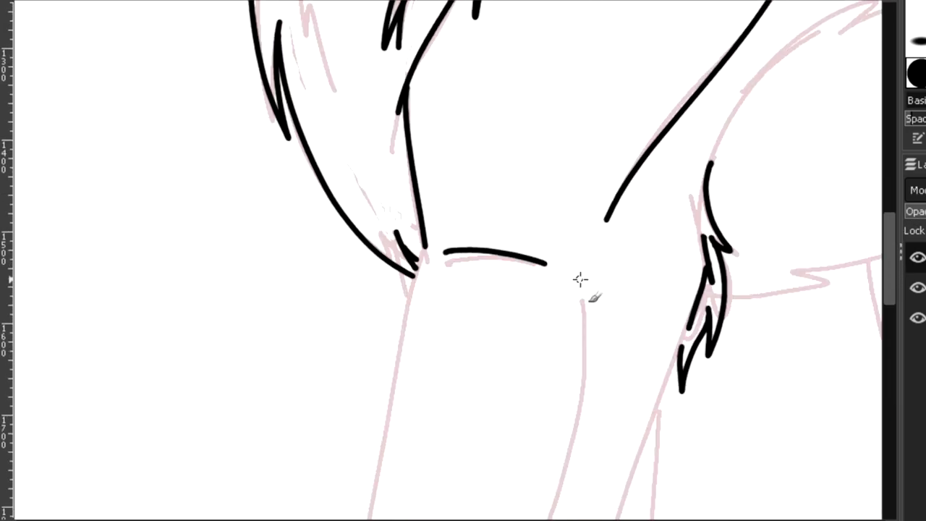
Ink the near front paw with its overlapping rounded toes.
drag(891, 246, 891, 408)
scroll(627, 263, up, 2)
mouse_move(627, 262)
mouse_down()
mouse_move(470, 388)
mouse_move(716, 307)
mouse_up()
mouse_move(553, 161)
mouse_down()
mouse_move(418, 395)
mouse_move(475, 392)
mouse_up()
mouse_move(432, 142)
mouse_down()
mouse_move(289, 210)
mouse_move(333, 382)
mouse_move(221, 326)
mouse_move(340, 389)
mouse_up()
key(ctrl+z)
drag(260, 236, 237, 386)
scroll(810, 258, down, 3)
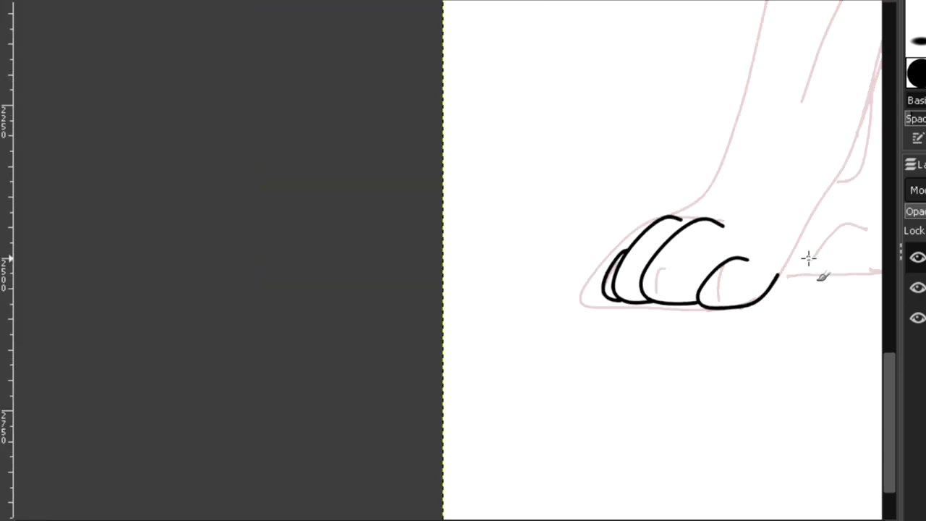
Ink the near foreleg's front contour and its rear contour between the paw and the elbow.
drag(891, 420, 891, 362)
drag(76, 520, 299, 520)
scroll(299, 502, down, 1)
key(ctrl+z)
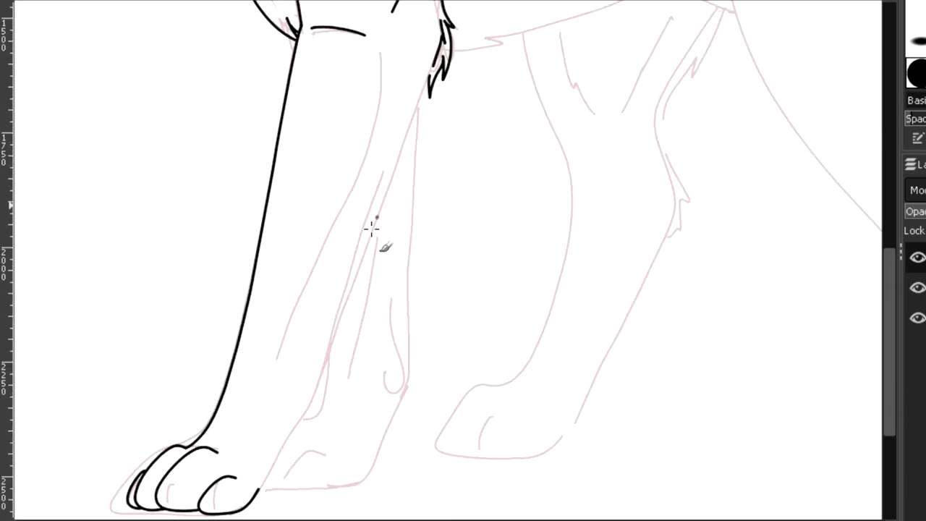
key(ctrl+z)
drag(402, 140, 259, 488)
key(ctrl+z)
drag(317, 397, 431, 76)
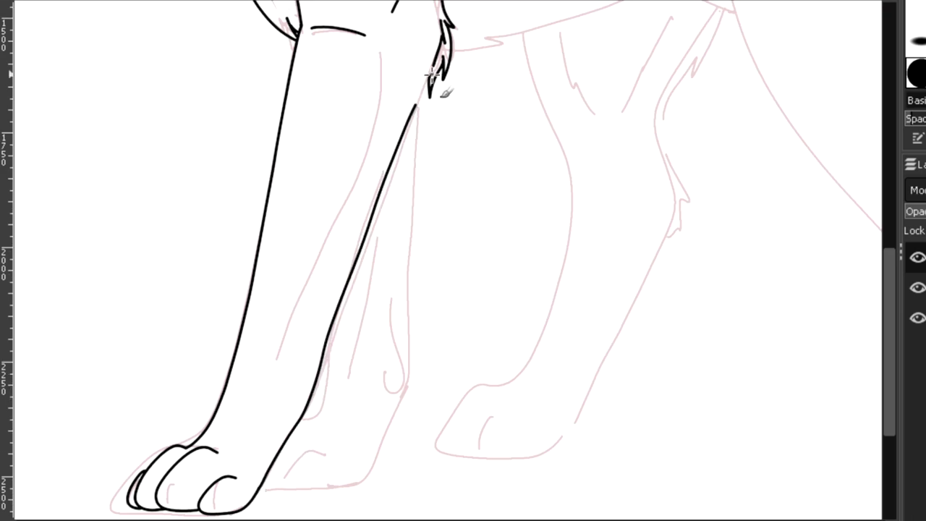
Check the near foreleg with the red sketch hidden and try redrawing its upper rear contour.
click(917, 288)
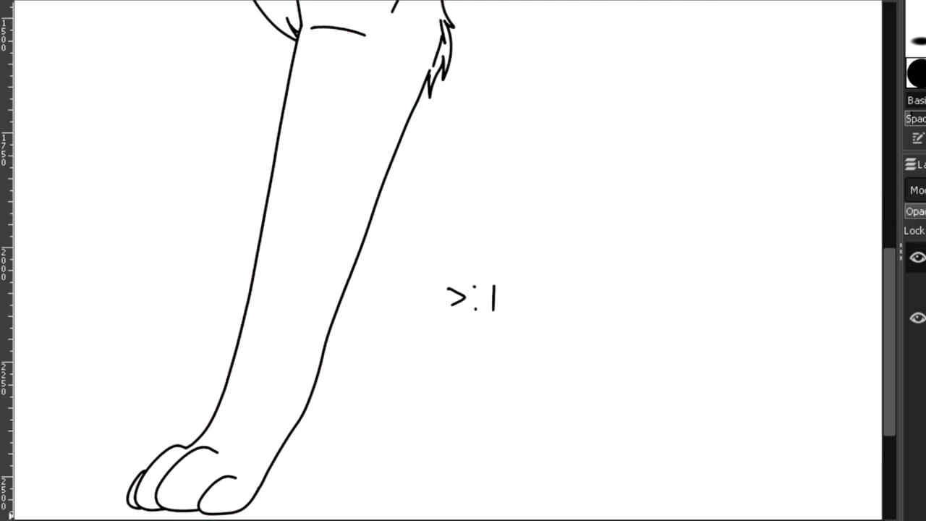
key(ctrl+z)
key(ctrl+z)
scroll(193, 463, up, 2)
mouse_move(324, 324)
mouse_down()
mouse_move(442, 120)
mouse_move(469, 31)
mouse_up()
key(ctrl+z)
mouse_move(263, 372)
mouse_down()
mouse_move(299, 353)
mouse_move(474, 32)
mouse_up()
click(918, 287)
click(918, 288)
Redraw the near foreleg's upper rear contour from the elbow fur and clean up where it meets the lower stroke.
key(minus)
key(minus)
drag(888, 347, 889, 265)
key(plus)
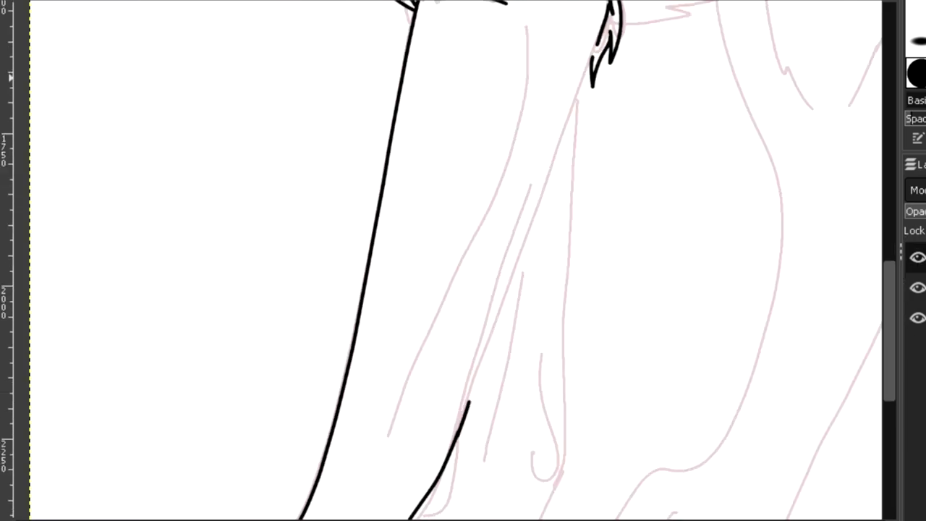
drag(577, 91, 519, 257)
drag(451, 453, 449, 457)
key(z)
drag(358, 364, 601, 510)
key(shift+e)
drag(343, 318, 365, 264)
mouse_move(338, 332)
mouse_down()
mouse_move(384, 193)
mouse_move(328, 359)
mouse_up()
key(ctrl+z)
key(ctrl+z)
Ink the long inner contour line running down the near foreleg.
scroll(327, 360, down, 5)
drag(891, 323, 894, 285)
mouse_move(384, 120)
mouse_down()
mouse_move(347, 283)
mouse_move(288, 434)
mouse_up()
key(ctrl+z)
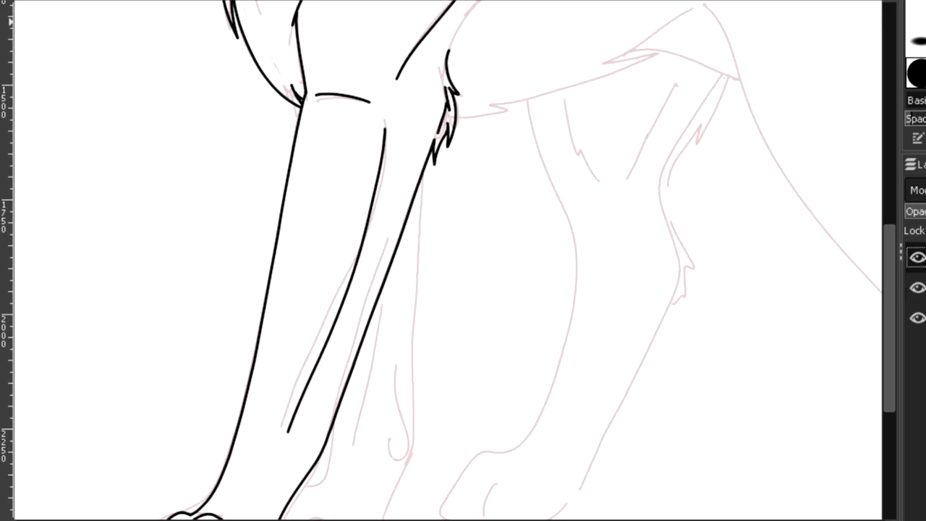
Redraw the long inner contour line of the near foreleg, comparing it with the red sketch hidden and shown.
key(ctrl+z)
drag(386, 124, 291, 429)
key(ctrl+z)
click(917, 287)
key(ctrl+z)
drag(384, 128, 287, 434)
click(917, 287)
Ink the far front paw's toe and sole and the far foreleg's curved wrist contour behind the near leg.
scroll(292, 84, up, 4)
drag(302, 178, 325, 244)
scroll(333, 284, down, 2)
drag(891, 278, 891, 418)
scroll(318, 358, up, 1)
mouse_move(432, 263)
mouse_down()
mouse_move(397, 256)
mouse_move(516, 364)
mouse_move(549, 330)
mouse_up()
scroll(692, 285, up, 2)
mouse_move(447, 63)
mouse_down()
mouse_move(323, 282)
mouse_move(356, 283)
mouse_up()
scroll(251, 304, down, 3)
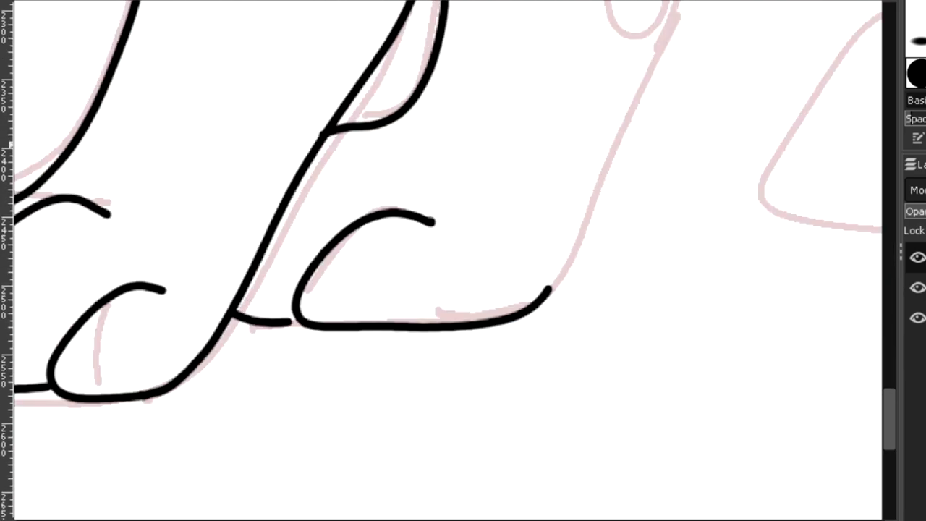
drag(246, 316, 300, 324)
Ink the hooked pad line on the far foreleg and the far front paw's rear contour rising to it.
drag(890, 408, 890, 369)
mouse_move(609, 302)
mouse_down()
mouse_move(640, 215)
mouse_move(631, 86)
mouse_up()
scroll(644, 16, down, 2)
drag(405, 520, 466, 520)
drag(890, 412, 890, 371)
scroll(337, 374, up, 3)
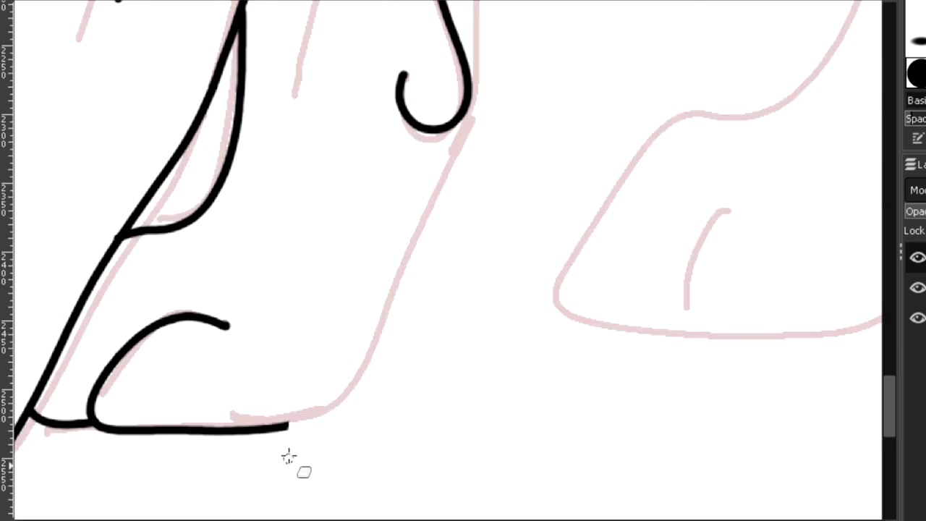
mouse_move(245, 430)
mouse_down()
mouse_move(341, 393)
mouse_move(464, 118)
mouse_up()
drag(890, 390, 890, 361)
scroll(454, 448, down, 2)
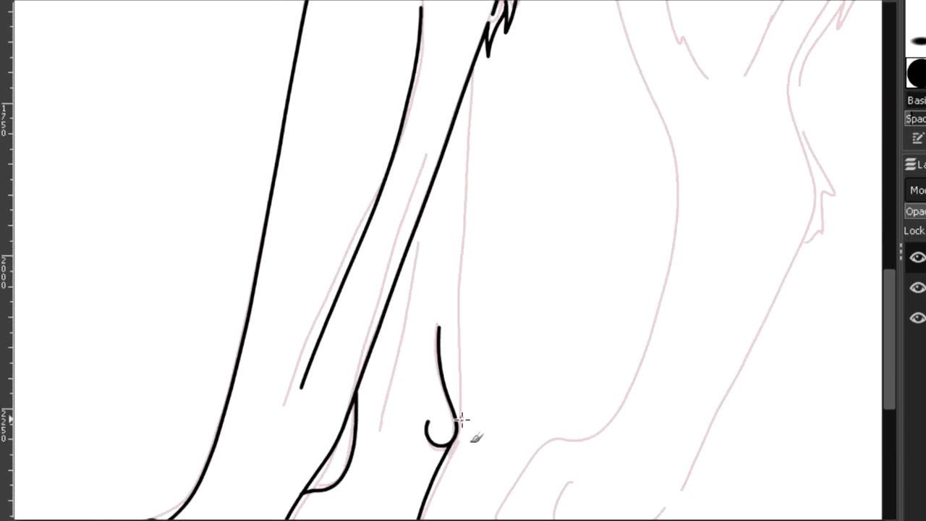
Ink the far foreleg's rear contour from the elbow down to the hooked pad and check it without the sketch.
drag(465, 173, 456, 437)
click(919, 291)
click(919, 291)
Ink the inner fur line running down the front of the neck and chest, with pointed tufts.
drag(891, 313, 890, 166)
scroll(208, 240, up, 1)
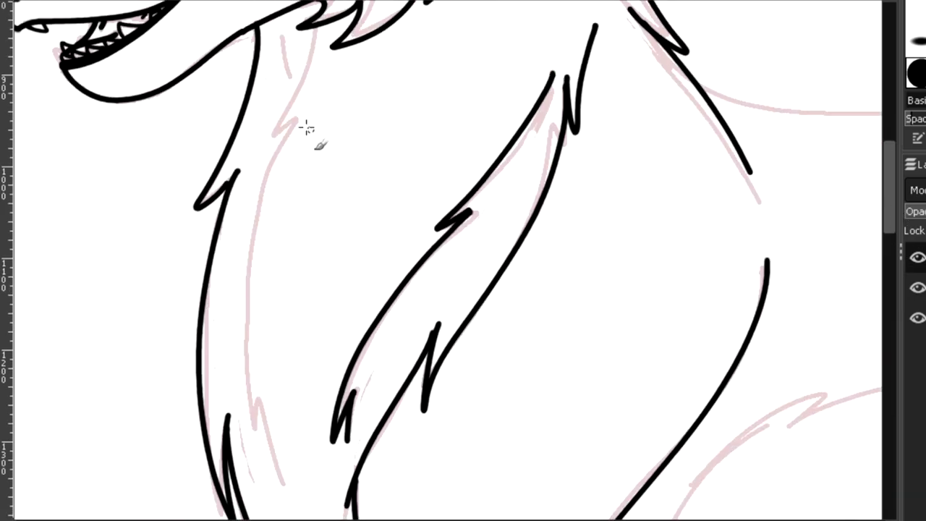
drag(281, 177, 281, 477)
scroll(620, 132, down, 3)
drag(890, 159, 890, 112)
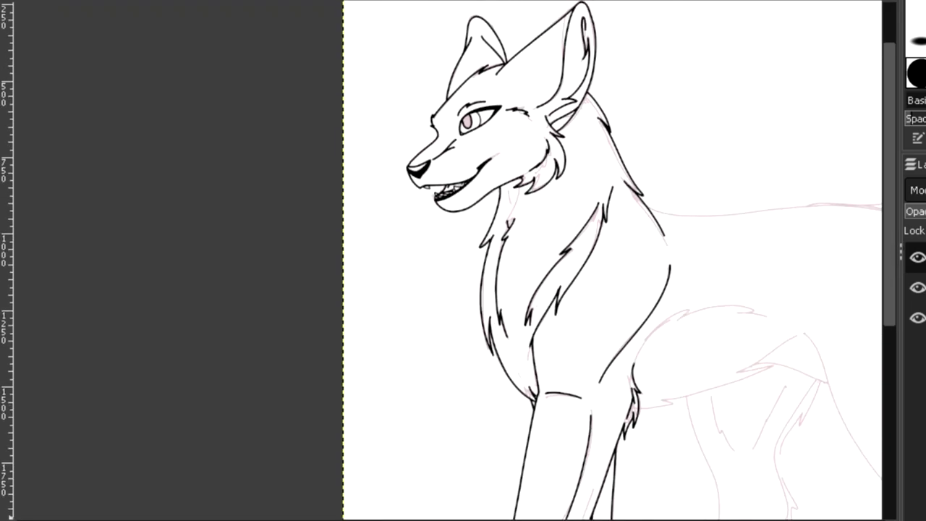
Ink the long back contour from the neck fur to the rump.
drag(434, 519, 615, 519)
scroll(225, 219, up, 2)
mouse_move(137, 158)
mouse_down()
mouse_move(243, 190)
mouse_move(472, 173)
mouse_move(675, 196)
mouse_move(766, 282)
mouse_up()
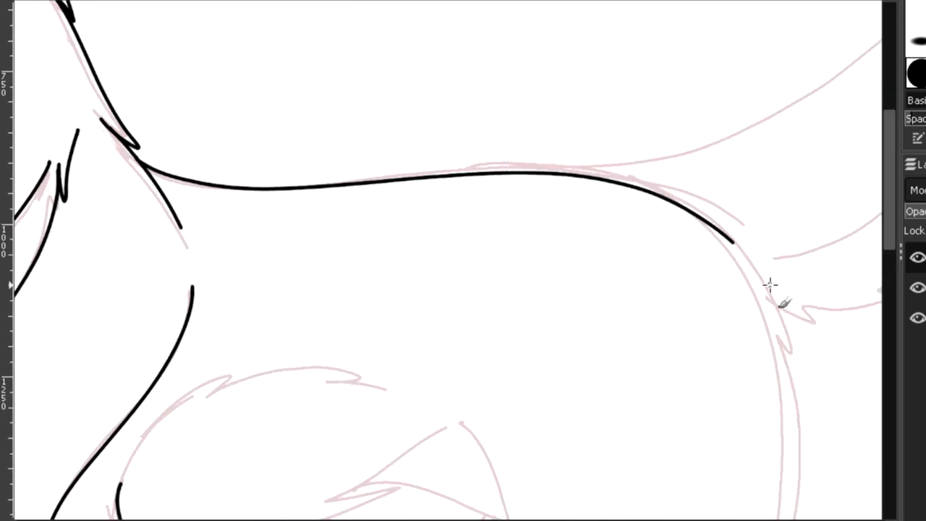
Ink the belly contour with fur tufts and the curved, tufted fur line along the flank.
scroll(140, 325, down, 5)
scroll(232, 332, left, 4)
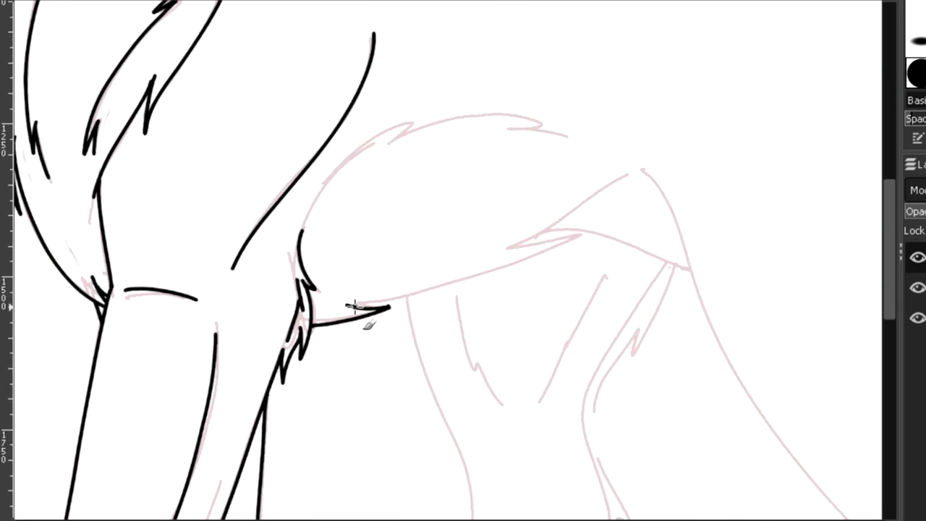
drag(355, 305, 594, 221)
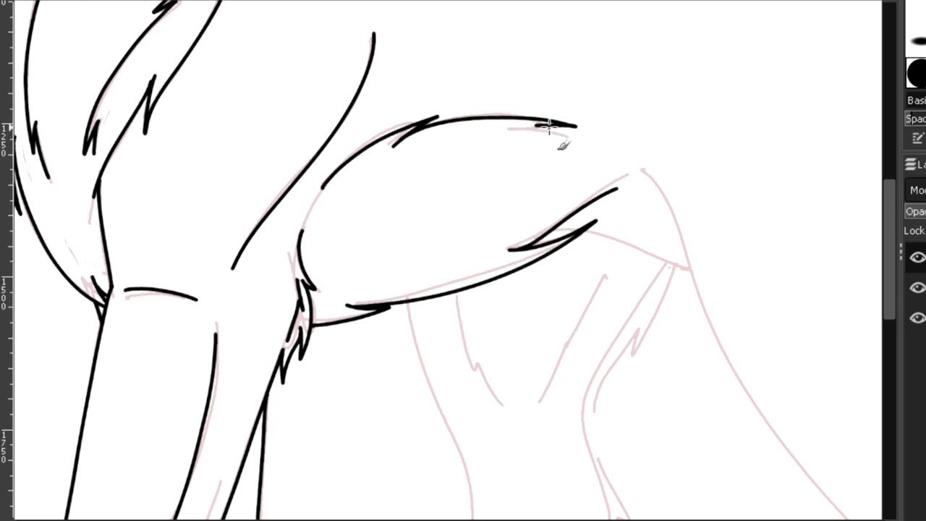
Ink the near hind leg's front contour and the toes and outline of its paw.
scroll(639, 150, right, 5)
drag(888, 197, 888, 339)
key(z)
drag(512, 259, 768, 418)
key(p)
mouse_move(632, 210)
mouse_down()
mouse_move(640, 307)
mouse_move(669, 166)
mouse_up()
mouse_move(540, 137)
mouse_down()
mouse_move(426, 127)
mouse_move(503, 334)
mouse_move(444, 118)
mouse_move(527, 336)
mouse_up()
key(ctrl+z)
mouse_move(408, 114)
mouse_down()
mouse_move(261, 227)
mouse_move(389, 331)
mouse_move(238, 307)
mouse_move(375, 330)
mouse_up()
key(ctrl+z)
drag(273, 194, 274, 330)
Ink the fold line joining the rear belly tuft to the near hind leg's front contour.
key(minus)
key(minus)
key(minus)
key(minus)
drag(892, 387, 893, 283)
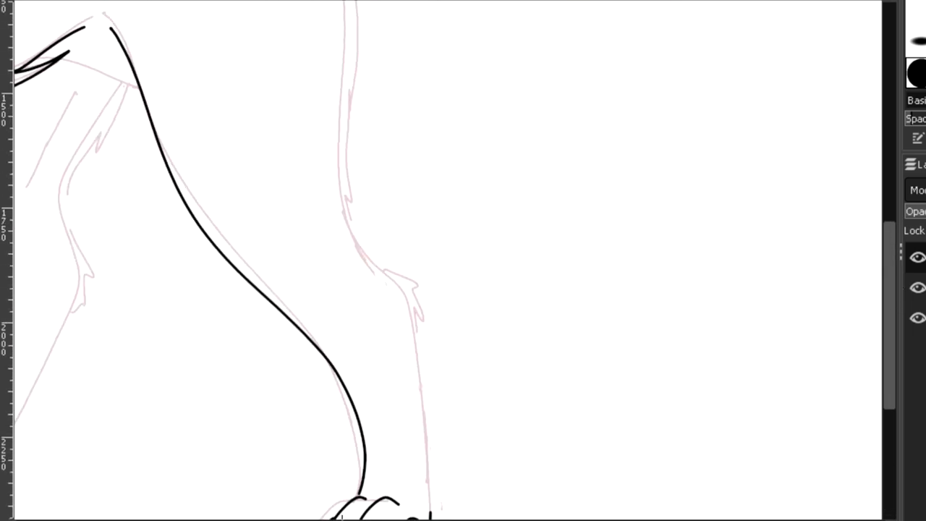
scroll(448, 261, left, 2)
key(plus)
key(plus)
key(plus)
mouse_move(69, 120)
mouse_down()
mouse_move(139, 101)
mouse_move(375, 142)
mouse_up()
Ink the rump and the rear contour of the near thigh with small fur tufts.
key(minus)
key(minus)
key(minus)
key(minus)
key(z)
click(347, 245)
drag(326, 520, 427, 520)
drag(891, 362, 892, 300)
click(405, 244)
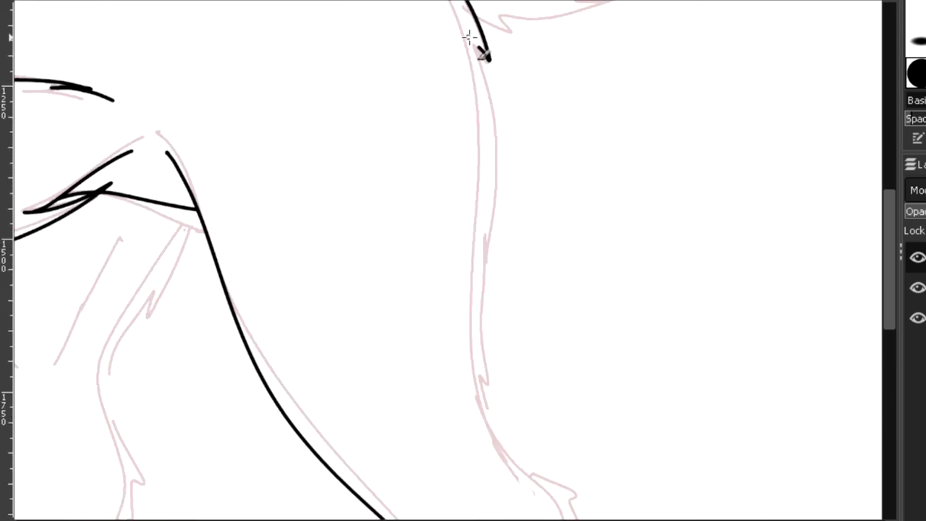
drag(471, 40, 489, 279)
scroll(706, 381, down, 3)
scroll(707, 380, up, 2)
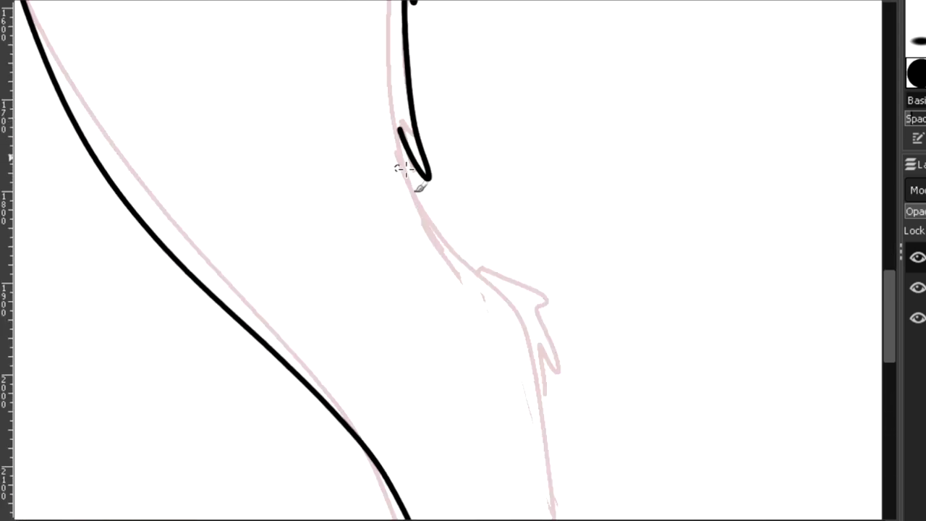
Ink the near hind leg's rear contour through the furry hock and down to the paw.
drag(399, 130, 508, 295)
key(ctrl+z)
drag(400, 131, 522, 303)
drag(889, 289, 890, 325)
mouse_move(528, 116)
mouse_down()
mouse_move(573, 190)
mouse_move(554, 215)
mouse_up()
scroll(562, 120, down, 3)
drag(558, 109, 563, 470)
Ink the far hind leg's rear contour from the thigh to the hock, including the fur tufts.
drag(892, 388, 890, 258)
scroll(863, 296, left, 10)
mouse_move(640, 99)
mouse_down()
mouse_move(603, 201)
mouse_move(499, 342)
mouse_move(557, 486)
mouse_up()
drag(894, 292, 899, 355)
mouse_move(536, 139)
mouse_down()
mouse_move(554, 156)
mouse_move(508, 262)
mouse_up()
Ink the far hind paw's toe and sole and the short inner line on the far foreleg.
scroll(496, 296, down, 5)
scroll(448, 279, up, 2)
mouse_move(433, 267)
mouse_down()
mouse_move(335, 382)
mouse_move(628, 291)
mouse_up()
mouse_move(538, 16)
mouse_down()
mouse_move(345, 207)
mouse_move(318, 368)
mouse_up()
scroll(723, 52, down, 2)
scroll(860, 348, right, 2)
drag(890, 371, 889, 259)
drag(504, 295, 457, 75)
scroll(457, 33, down, 2)
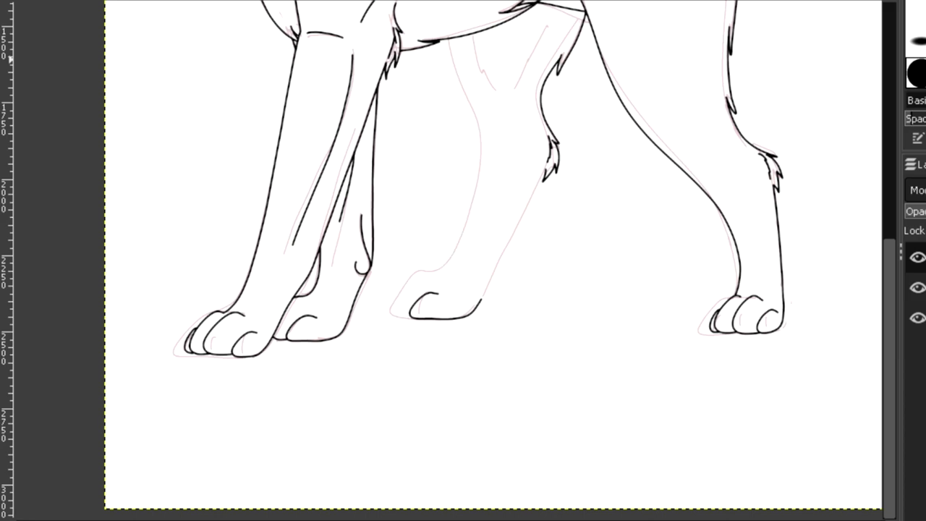
Complete the far hind paw's front outline, select the paw freehand and move it slightly higher with the Scale transform.
drag(487, 248, 485, 248)
key(shift+s)
drag(457, 301, 455, 300)
drag(445, 286, 455, 264)
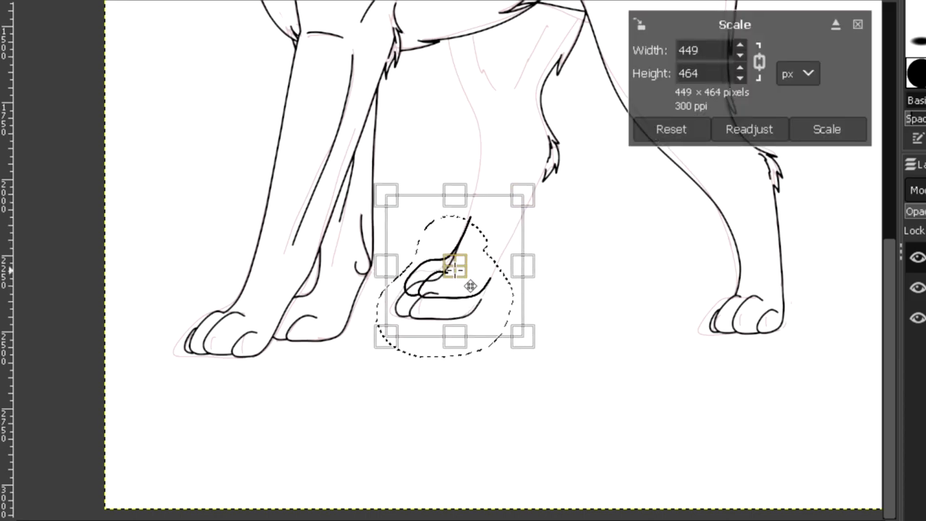
key(Return)
Ink the far hind leg's lower rear contour from the hock fur to the paw.
key(z)
drag(386, 99, 593, 337)
scroll(884, 290, up, 3)
drag(514, 234, 396, 457)
Ink the far hind leg's front contour from the belly to the paw and clean up the join at the ankle.
scroll(887, 301, up, 3)
key(minus)
drag(362, 105, 345, 438)
key(ctrl+z)
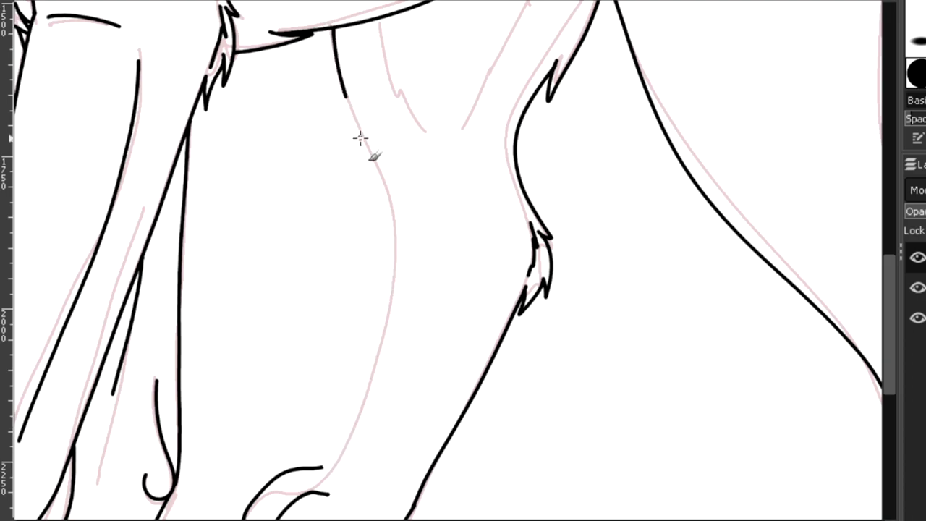
drag(395, 368, 293, 471)
key(z)
drag(430, 511, 237, 441)
key(shift+e)
mouse_move(474, 217)
mouse_down()
mouse_move(446, 258)
mouse_move(348, 241)
mouse_move(345, 174)
mouse_move(366, 229)
mouse_move(199, 244)
mouse_up()
key(p)
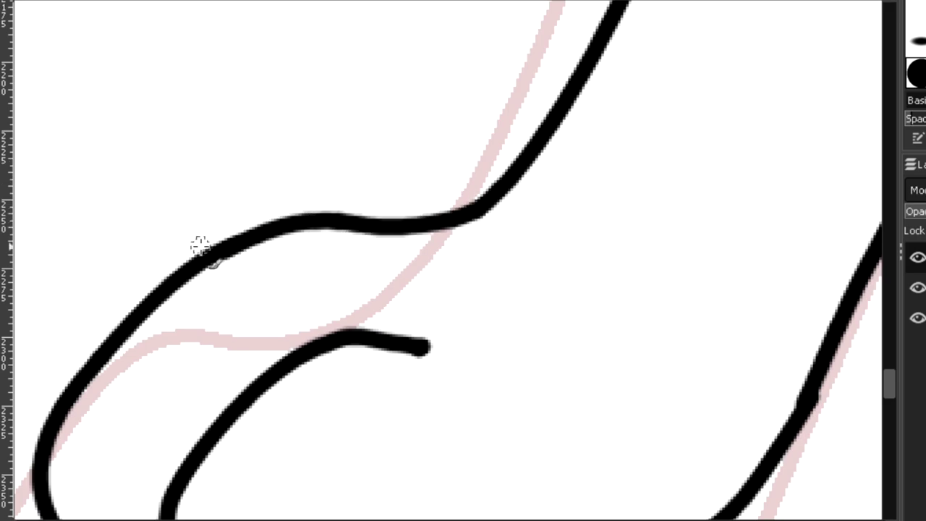
Ink the two tufted fur lines inside the far hind leg's thigh.
scroll(199, 244, down, 5)
scroll(189, 98, up, 4)
scroll(300, 144, up, 2)
drag(248, 128, 319, 289)
drag(490, 67, 374, 297)
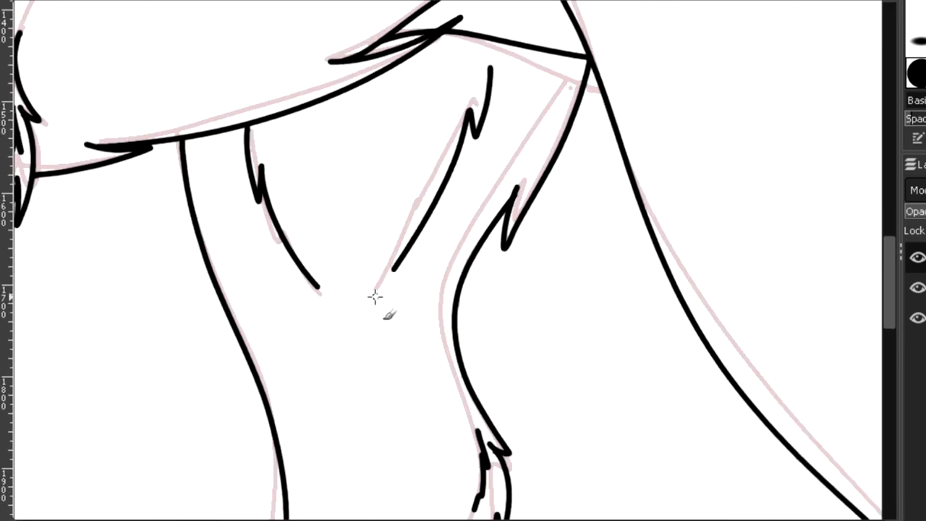
Review the inked body and legs with the red sketch hidden, and show the sketch again.
scroll(375, 291, down, 4)
click(919, 286)
click(921, 290)
scroll(634, 448, up, 1)
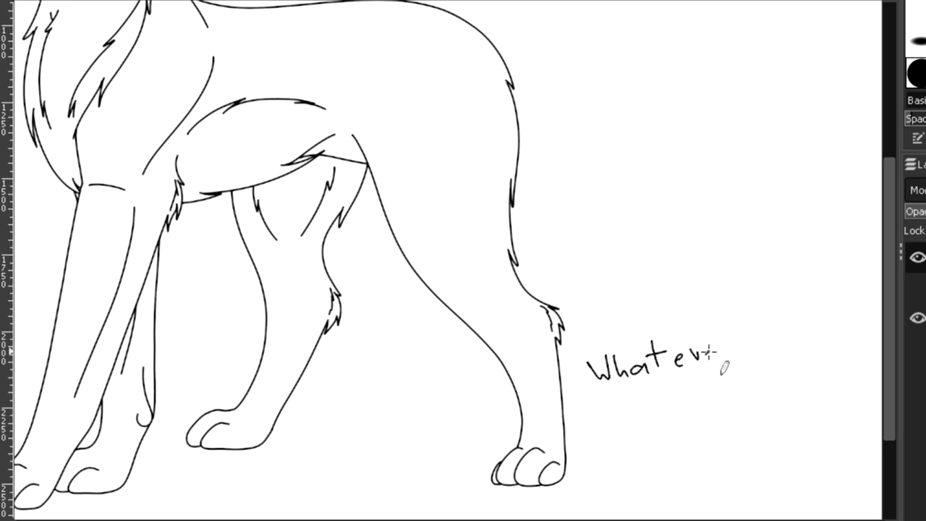
click(918, 287)
Ink the tail's lower contour with fur tufts from the rump towards the tip.
scroll(795, 225, up, 4)
scroll(796, 224, right, 3)
scroll(661, 116, up, 1)
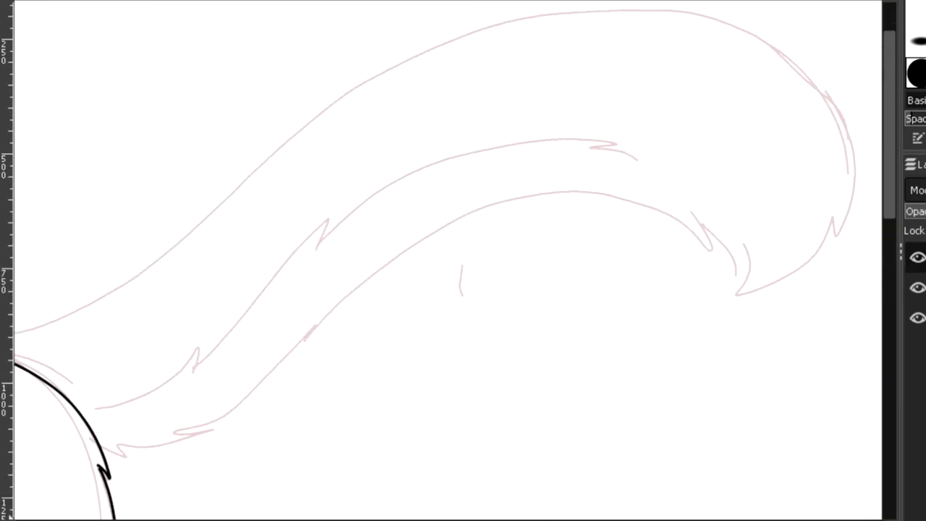
scroll(108, 445, left, 1)
drag(337, 322, 682, 217)
key(ctrl+z)
drag(196, 432, 658, 204)
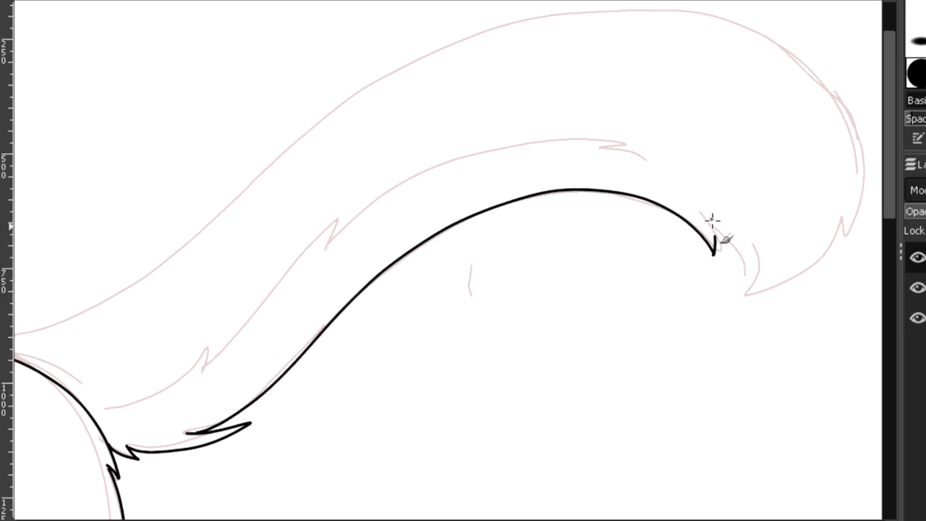
Ink the furry tail tip and the tail's upper contour back to the rump.
scroll(558, 252, down, 1)
drag(752, 245, 543, 375)
scroll(740, 233, up, 3)
drag(543, 375, 593, 272)
drag(502, 235, 543, 379)
scroll(531, 379, down, 2)
drag(506, 520, 390, 520)
drag(890, 170, 891, 208)
Ink the tufted fur line along the middle of the tail and hide the red sketch.
drag(204, 383, 323, 304)
mouse_move(324, 304)
mouse_down()
mouse_move(291, 358)
mouse_move(561, 130)
mouse_move(496, 168)
mouse_up()
drag(496, 167, 775, 135)
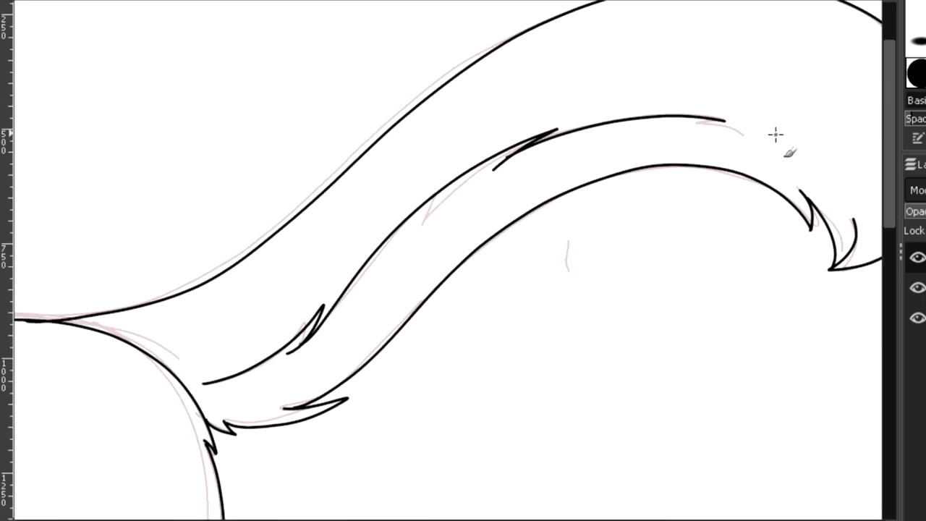
scroll(787, 146, down, 3)
click(916, 287)
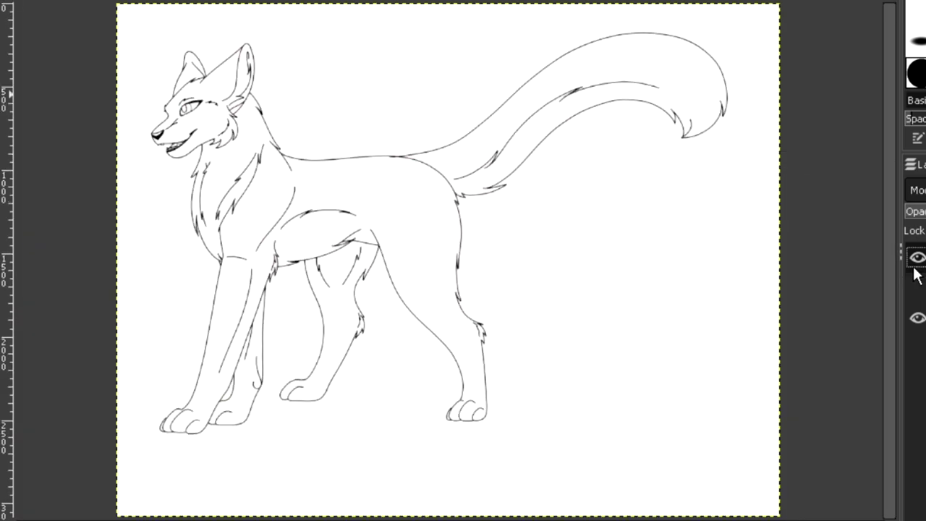
Draw a solid black oval pupil inside the eye.
scroll(186, 105, up, 8)
mouse_move(295, 175)
mouse_down()
mouse_move(339, 123)
mouse_move(314, 198)
mouse_move(345, 192)
mouse_up()
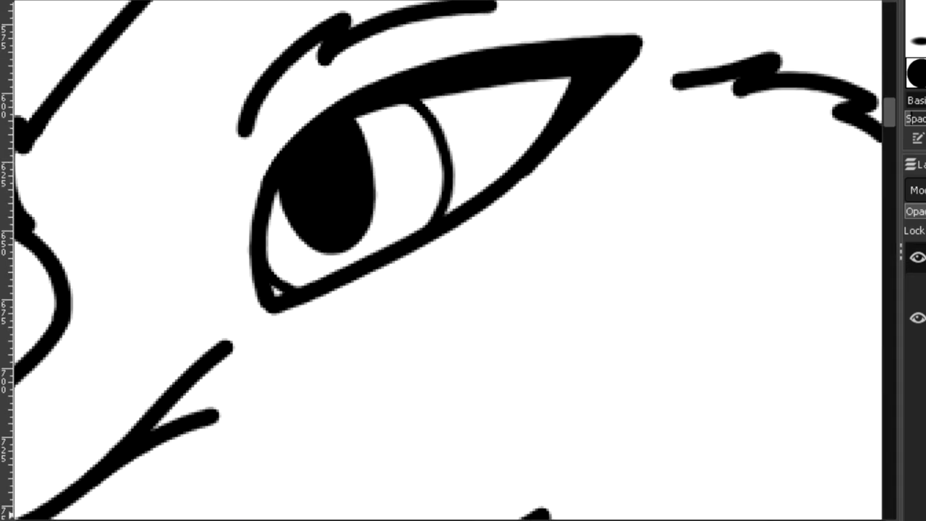
key(shift+ctrl+j)
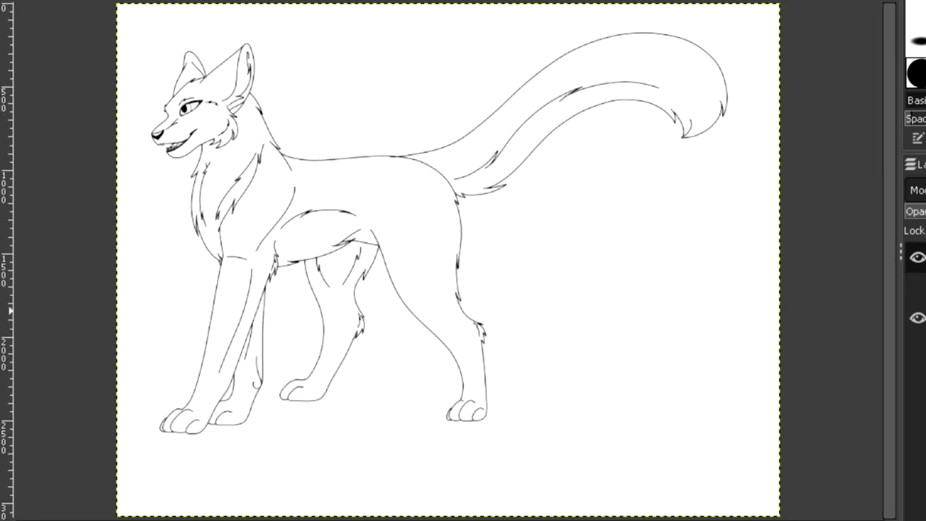
Select the canine's silhouette from the line art and fill it with light tan on the layer beneath.
key(Page_Up)
click(297, 467)
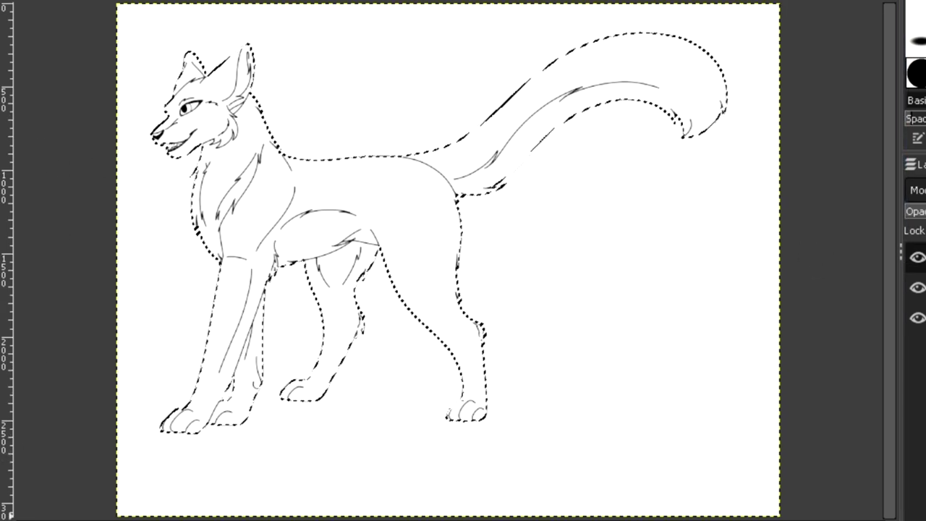
key(Page_Down)
key(ctrl+comma)
Outline the muzzle-bridge marking from the eye down to the nose and fill it with brown.
drag(155, 73, 242, 157)
scroll(84, 120, down, 2)
scroll(65, 62, up, 4)
drag(295, 172, 165, 168)
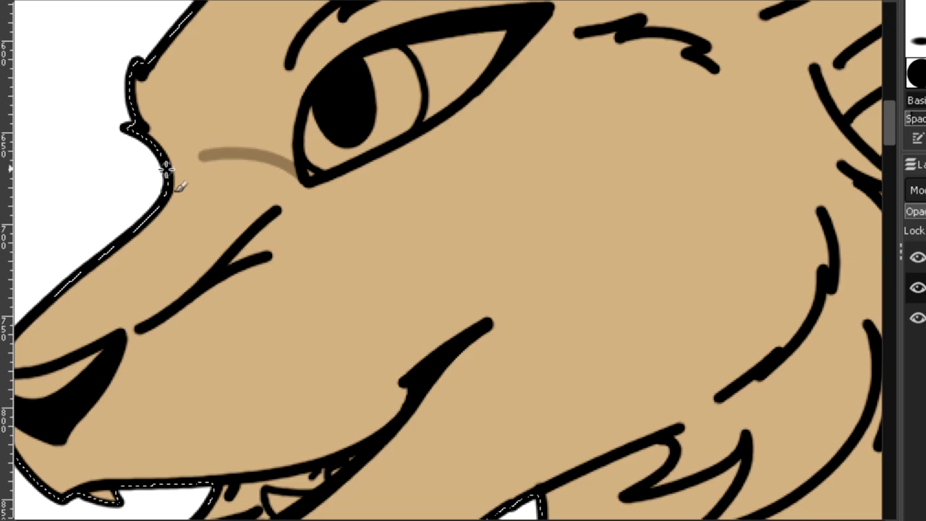
scroll(264, 182, left, 2)
mouse_move(266, 178)
mouse_down()
mouse_move(347, 217)
mouse_move(176, 355)
mouse_move(87, 365)
mouse_up()
click(333, 204)
key(ctrl+z)
click(224, 280)
Paint a curved brown marking beneath the eye.
drag(890, 125, 889, 106)
mouse_move(362, 423)
mouse_down()
mouse_move(603, 299)
mouse_move(618, 259)
mouse_up()
mouse_move(397, 402)
mouse_down()
mouse_move(554, 321)
mouse_move(461, 371)
mouse_up()
mouse_move(324, 464)
mouse_down()
mouse_move(379, 427)
mouse_move(367, 427)
mouse_move(376, 432)
mouse_up()
Close off the inner part of the near ear and fill it with brown.
drag(889, 109, 889, 91)
scroll(448, 261, right, 7)
mouse_move(354, 405)
mouse_down()
mouse_move(430, 497)
mouse_move(597, 397)
mouse_move(644, 305)
mouse_move(508, 225)
mouse_move(523, 7)
mouse_up()
drag(889, 93, 889, 57)
mouse_move(522, 404)
mouse_down()
mouse_move(554, 253)
mouse_move(583, 187)
mouse_up()
key(shift+b)
click(607, 279)
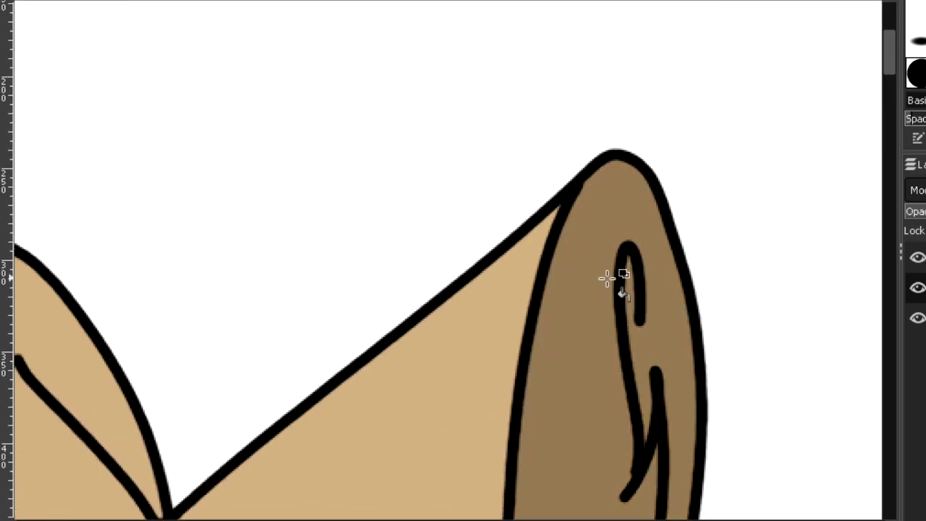
Outline a patch along the lower chest in front of the foreleg and fill it with brown.
key(minus)
key(minus)
key(minus)
key(minus)
key(minus)
drag(892, 120, 892, 208)
scroll(448, 261, right, 6)
key(z)
drag(84, 174, 274, 468)
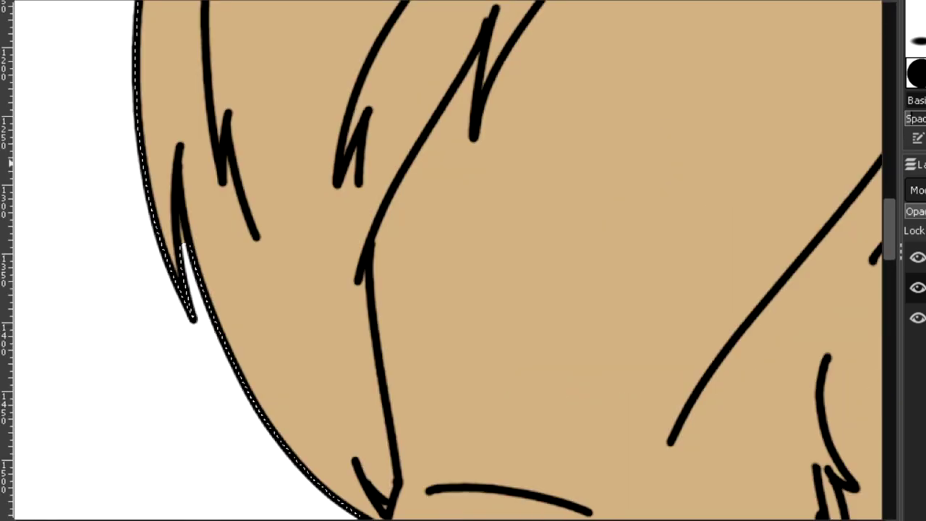
key(p)
drag(365, 303, 235, 136)
scroll(463, 289, down, 5)
mouse_move(46, 322)
mouse_down()
mouse_move(114, 326)
mouse_move(818, 183)
mouse_up()
scroll(449, 260, left, 10)
key(plus)
key(n)
mouse_move(203, 262)
mouse_down()
mouse_move(211, 68)
mouse_move(264, 110)
mouse_move(395, 252)
mouse_move(425, 381)
mouse_move(436, 499)
mouse_up()
drag(886, 238, 885, 257)
drag(433, 298, 425, 340)
key(shift+b)
click(381, 304)
Outline the underbelly from behind the foreleg to the hind leg and fill it with brown.
drag(271, 519, 340, 520)
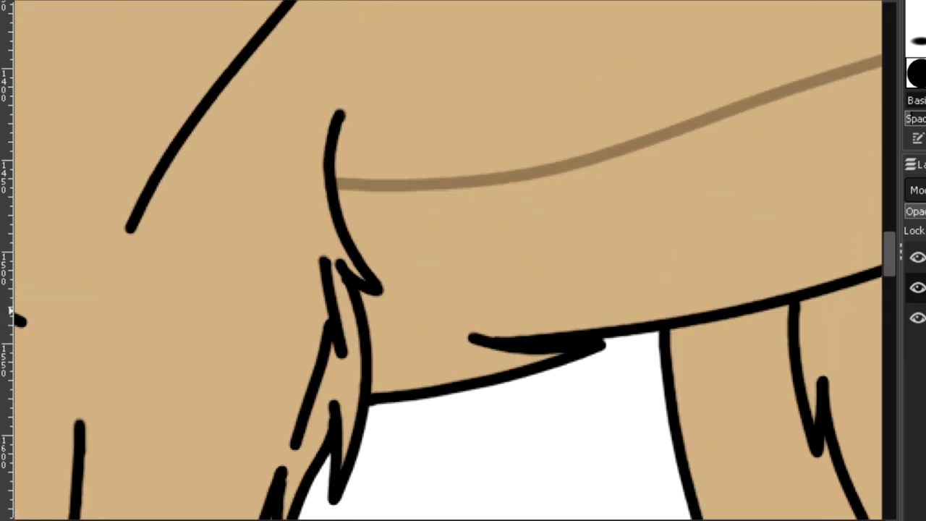
drag(338, 196, 370, 394)
scroll(370, 395, right, 5)
mouse_move(163, 197)
mouse_down()
mouse_move(227, 192)
mouse_move(824, 14)
mouse_up()
mouse_move(394, 329)
mouse_down()
mouse_move(531, 302)
mouse_move(733, 227)
mouse_move(871, 148)
mouse_up()
scroll(871, 149, right, 5)
scroll(474, 163, right, 4)
mouse_move(419, 168)
mouse_down()
mouse_move(595, 104)
mouse_move(748, 145)
mouse_move(871, 163)
mouse_up()
scroll(871, 163, right, 2)
scroll(723, 181, up, 3)
drag(681, 125, 728, 213)
mouse_move(363, 152)
mouse_down()
mouse_move(629, 128)
mouse_move(666, 141)
mouse_up()
key(shift+b)
click(217, 333)
Trace the tail's base along the rump line in brown and fill the whole tail with the same colour.
scroll(289, 510, down, 6)
key(z)
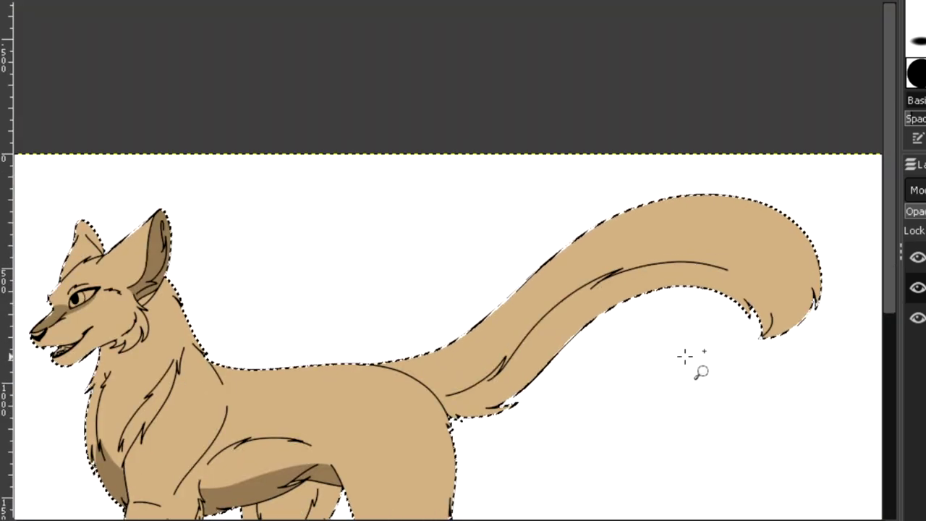
scroll(453, 446, up, 4)
scroll(232, 13, up, 1)
key(n)
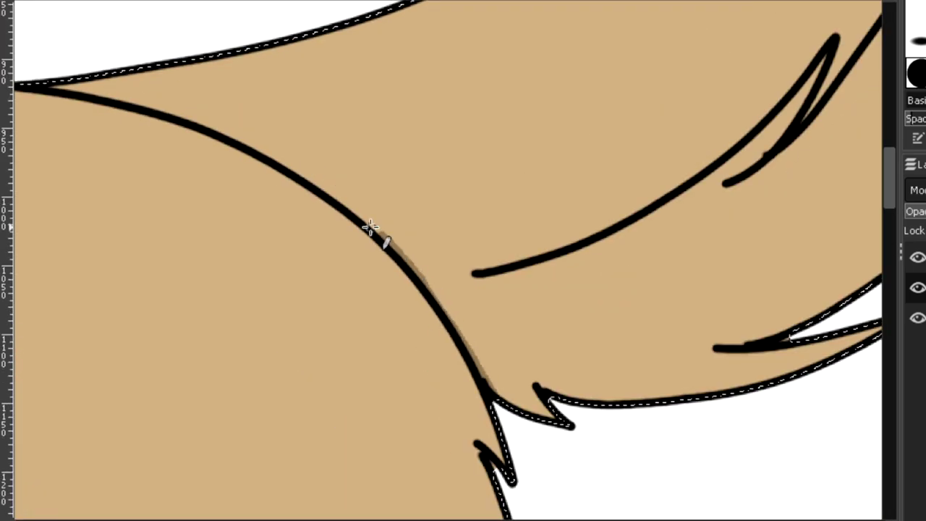
scroll(451, 455, down, 5)
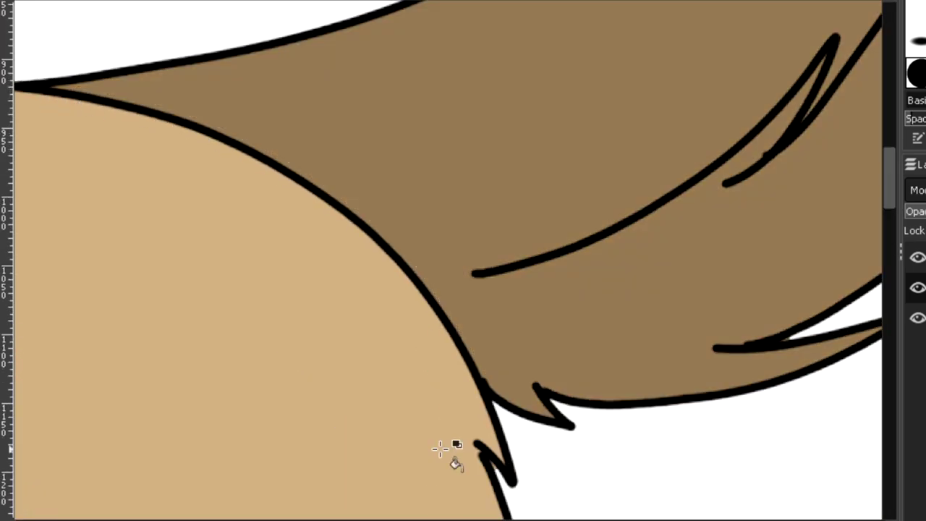
Paint the inner edges of the eye white and fill the eyeball with white.
scroll(445, 283, up, 8)
mouse_move(138, 475)
mouse_down()
mouse_move(128, 383)
mouse_move(628, 72)
mouse_move(619, 181)
mouse_move(438, 332)
mouse_up()
mouse_move(171, 466)
mouse_down()
mouse_move(266, 439)
mouse_move(428, 345)
mouse_up()
key(shift+b)
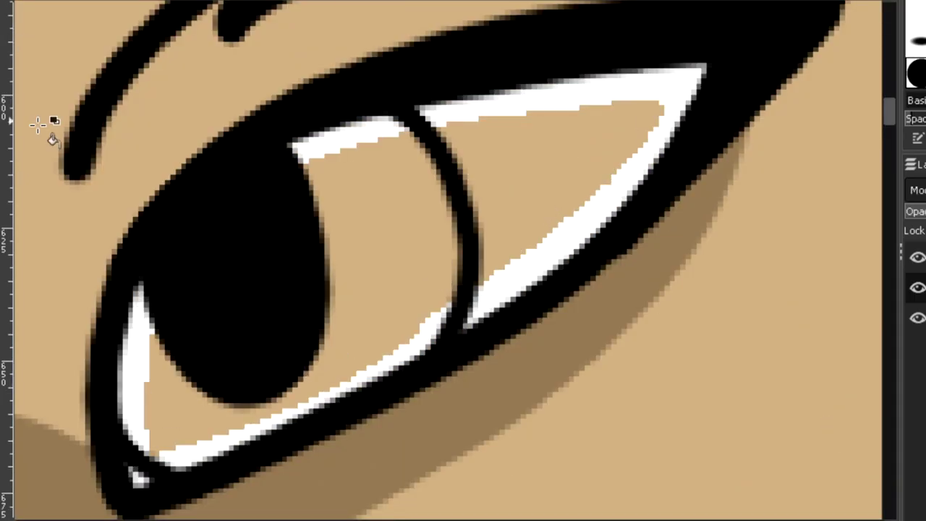
click(371, 242)
Select the iris area around the pupil and fill it with medium blue.
mouse_move(137, 289)
mouse_down()
mouse_move(186, 462)
mouse_move(444, 246)
mouse_move(299, 145)
mouse_up()
click(362, 242)
click(129, 259)
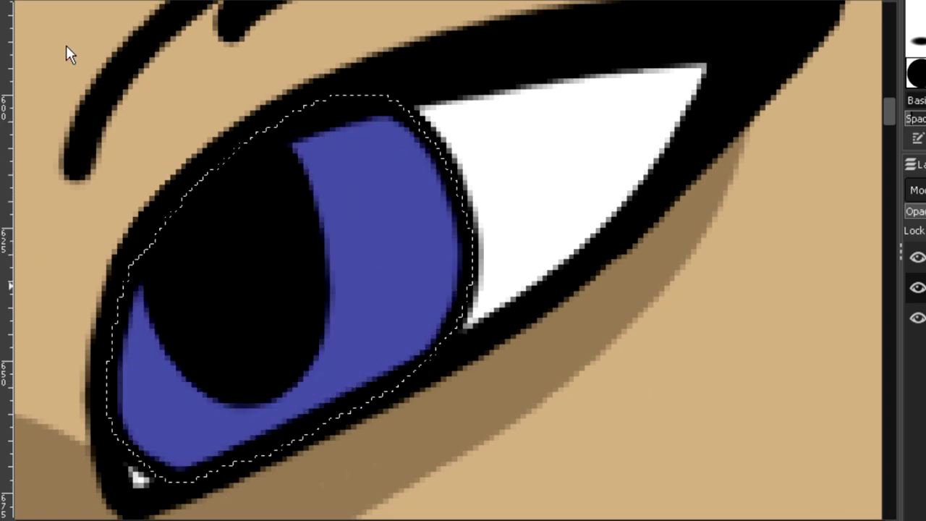
Shade the upper iris dark blue and paint a light blue rim along its lower edge.
mouse_move(122, 359)
mouse_down()
mouse_move(400, 156)
mouse_move(496, 136)
mouse_up()
mouse_move(414, 105)
mouse_down()
mouse_move(441, 136)
mouse_move(75, 357)
mouse_move(137, 452)
mouse_move(100, 428)
mouse_up()
key(ctrl+z)
Add a large round white highlight at the pupil's upper edge and another highlight low in the eye.
click(924, 257)
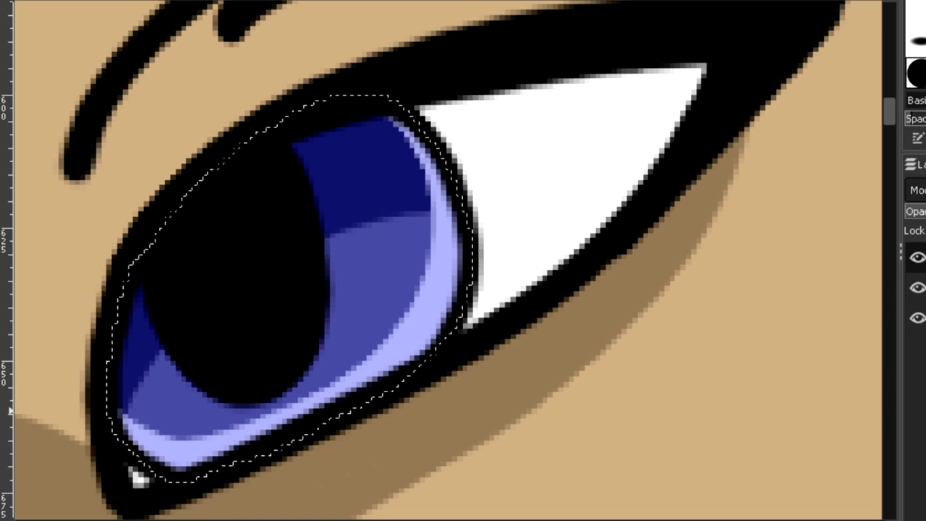
click(303, 195)
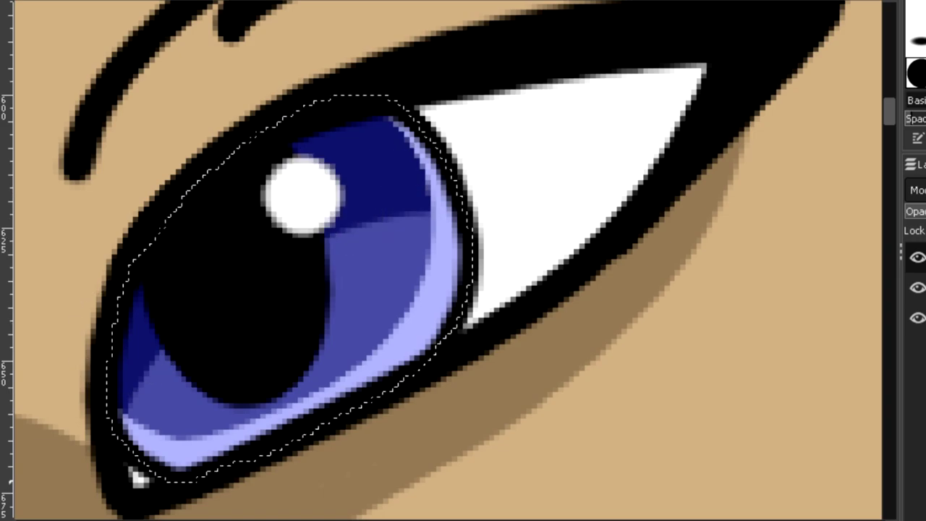
click(206, 395)
Paint the upper part of the nose, the mouth interior and the teeth white on the colour layer.
scroll(442, 249, down, 4)
drag(890, 133, 896, 158)
scroll(282, 396, up, 3)
click(311, 103)
click(923, 288)
click(506, 73)
mouse_move(204, 338)
mouse_down()
mouse_move(637, 114)
mouse_move(559, 162)
mouse_up()
drag(499, 206, 197, 289)
key(ctrl+shift+a)
drag(45, 191, 91, 197)
drag(889, 150, 888, 141)
mouse_move(130, 178)
mouse_down()
mouse_move(244, 183)
mouse_move(185, 191)
mouse_up()
drag(889, 140, 889, 146)
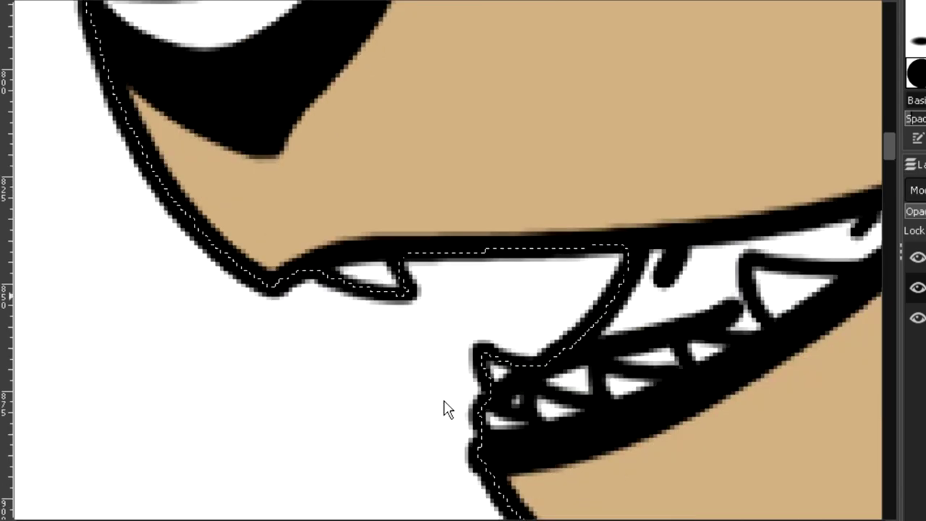
Fill the tongue and the mouth gaps between the teeth with pink and clear the selection.
scroll(449, 260, right, 3)
click(264, 400)
click(319, 382)
click(395, 357)
click(497, 325)
click(560, 250)
click(622, 241)
click(698, 185)
click(427, 300)
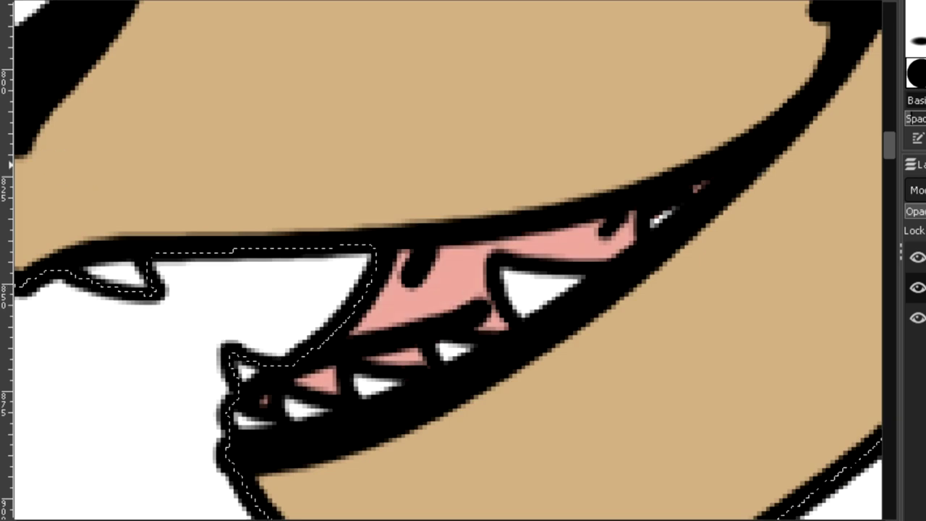
scroll(335, 343, down, 6)
key(ctrl+shift+a)
Add a new layer and select the canine's silhouette slightly beyond its line art.
scroll(448, 261, right, 3)
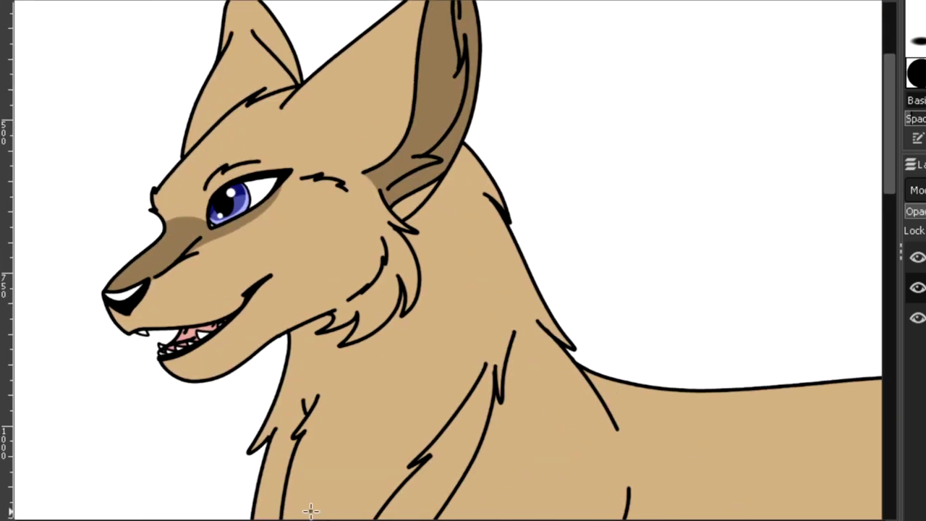
scroll(304, 506, down, 2)
key(ctrl+shift+n)
key(ctrl+shift+j)
click(917, 258)
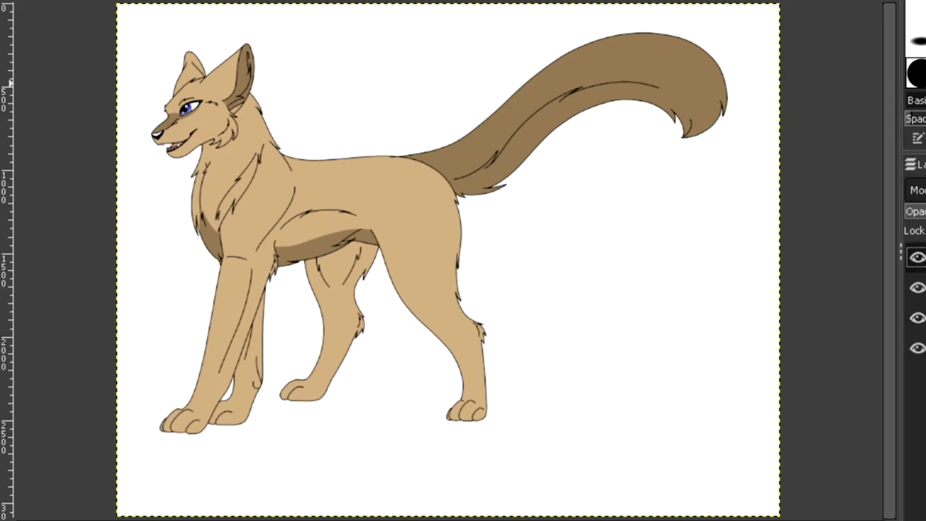
click(235, 407)
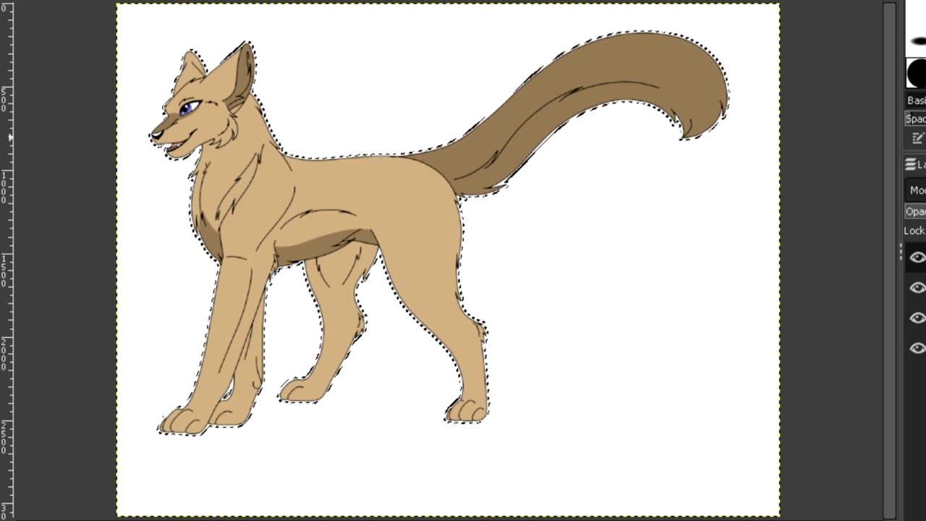
Fill the enlarged silhouette with black on a layer beneath the colours to thicken the outline, and clear the selection.
click(916, 317)
key(shift+b)
click(447, 253)
key(ctrl+shift+a)
key(z)
drag(286, 139, 349, 176)
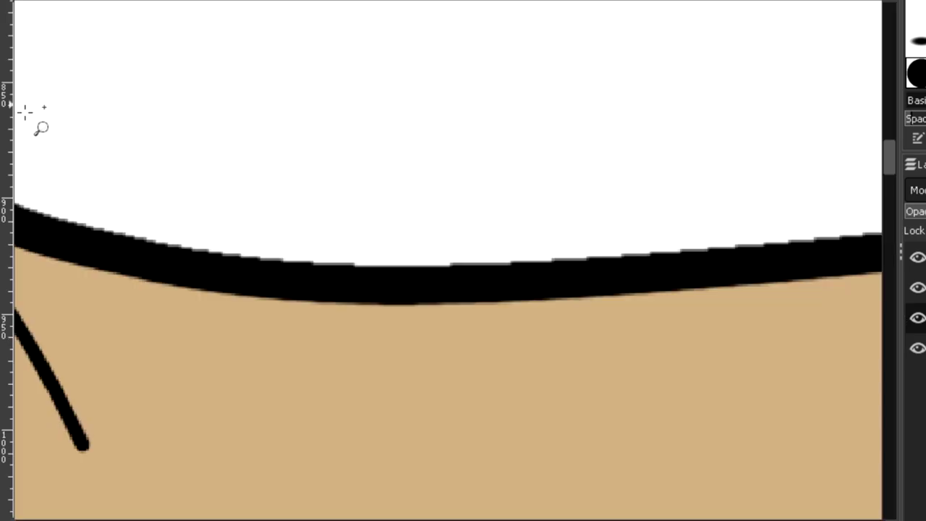
drag(25, 112, 753, 397)
mouse_move(230, 194)
mouse_down()
mouse_move(258, 268)
mouse_move(380, 250)
mouse_move(436, 275)
mouse_move(541, 289)
mouse_up()
scroll(543, 182, down, 5)
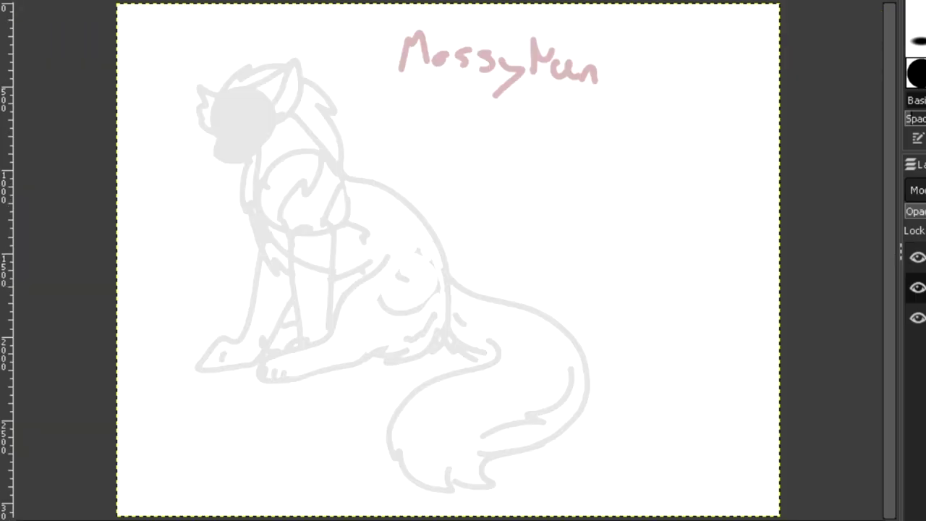
Erase thin curved facial guidelines across the grey head shape of the seated canine.
click(923, 257)
key(z)
click(238, 248)
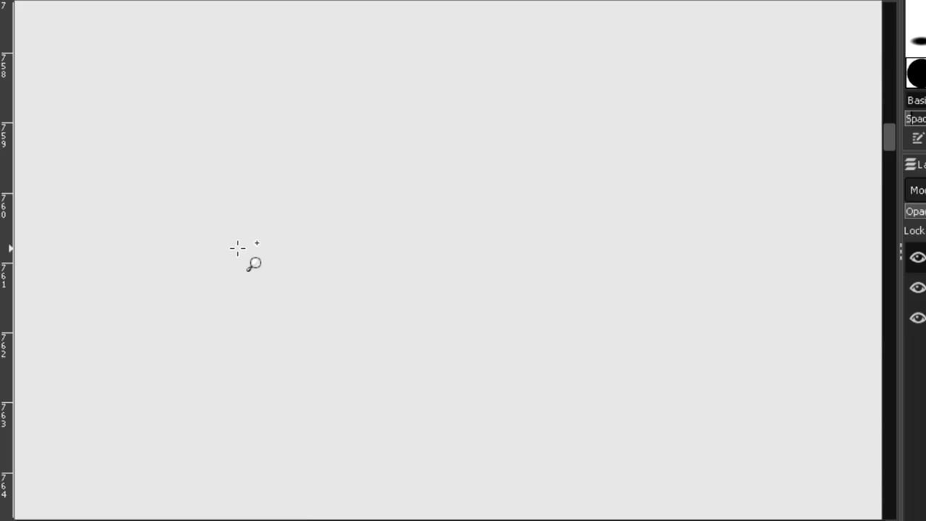
key(grave)
click(923, 287)
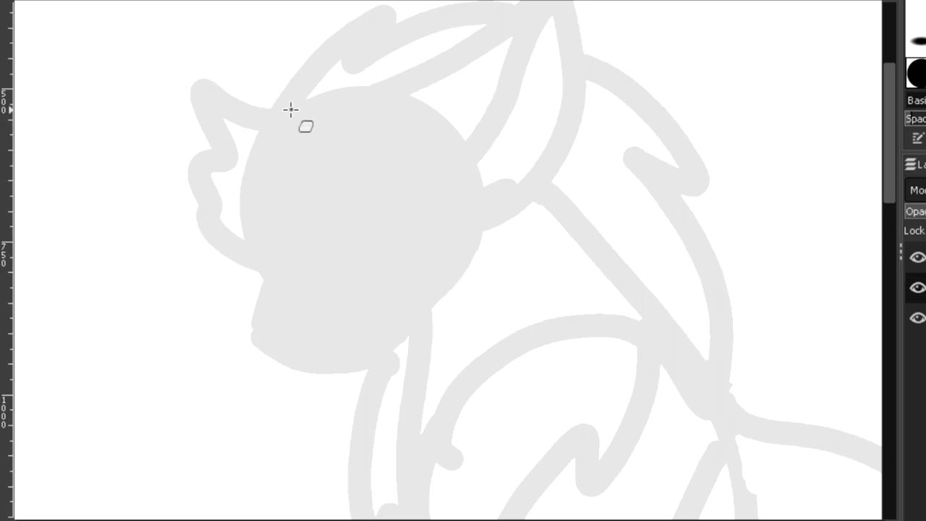
drag(284, 124, 390, 338)
Sketch the nose, the muzzle-bridge line and a small V-shaped crease in dark red on the layer above.
key(Page_Up)
key(z)
double_click(285, 340)
scroll(892, 157, down, 1)
mouse_move(302, 165)
mouse_down()
mouse_move(275, 275)
mouse_move(353, 253)
mouse_up()
mouse_move(275, 279)
mouse_down()
mouse_move(323, 314)
mouse_move(358, 279)
mouse_move(318, 263)
mouse_up()
drag(376, 162, 376, 208)
drag(397, 177, 370, 232)
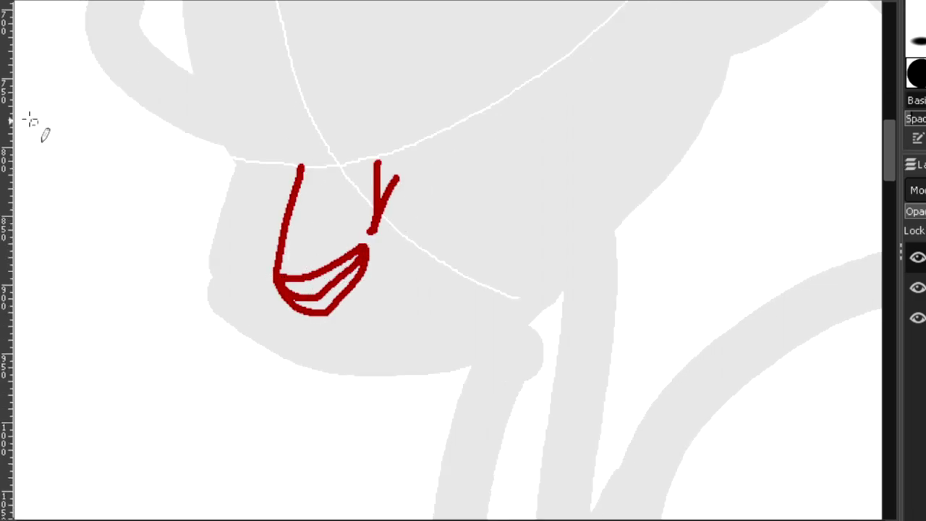
drag(280, 292, 334, 314)
Sketch the muzzle's front contour and the mouth line up to its corner in red, thickening the mouth opening.
mouse_move(329, 346)
mouse_down()
mouse_move(419, 324)
mouse_move(512, 244)
mouse_up()
mouse_move(273, 205)
mouse_down()
mouse_move(254, 273)
mouse_move(324, 346)
mouse_up()
mouse_move(463, 293)
mouse_down()
mouse_move(432, 316)
mouse_move(452, 322)
mouse_up()
drag(341, 350, 333, 340)
drag(470, 294, 522, 243)
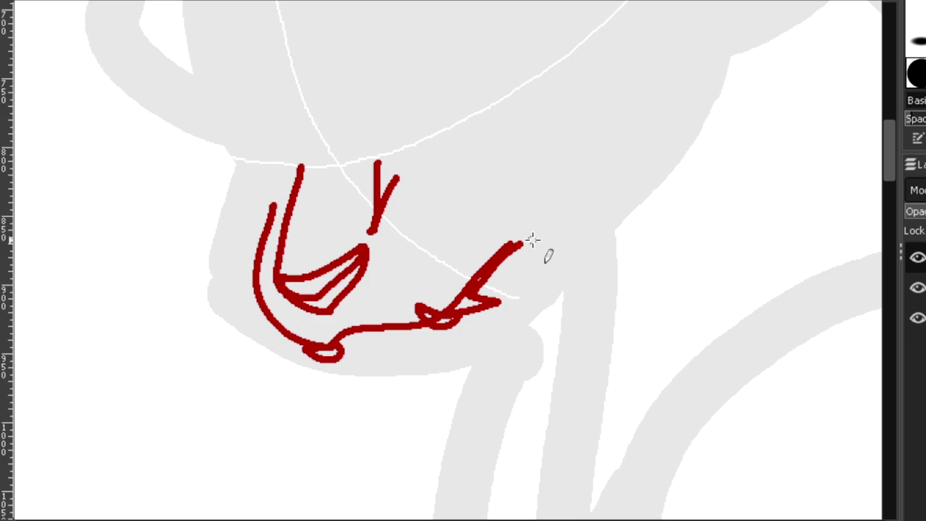
drag(334, 346, 419, 332)
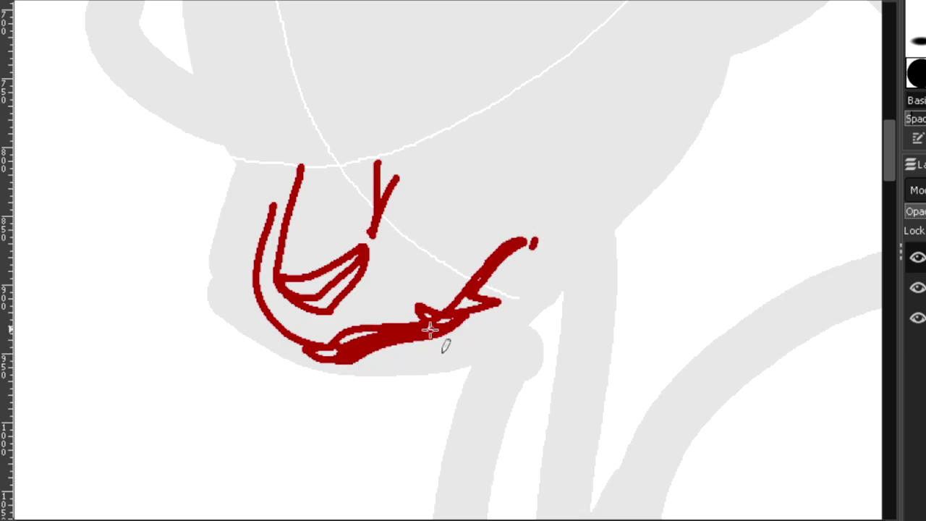
mouse_move(340, 362)
mouse_down()
mouse_move(410, 379)
mouse_move(463, 369)
mouse_up()
key(ctrl+z)
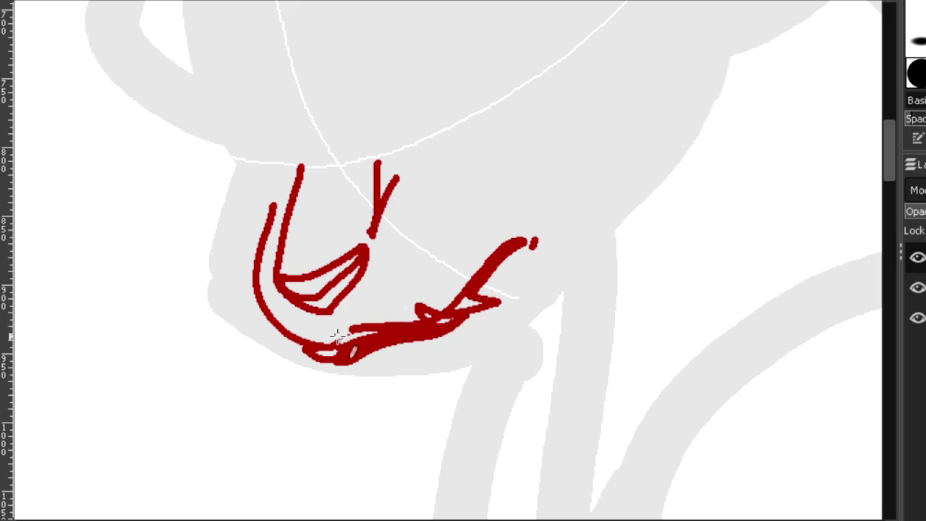
Sketch the lower jaw up to the near cheek and the short contour above the muzzle on the far side.
mouse_move(371, 379)
mouse_down()
mouse_move(489, 332)
mouse_move(682, 37)
mouse_up()
scroll(666, 36, down, 1)
drag(888, 193, 889, 161)
drag(377, 274, 389, 284)
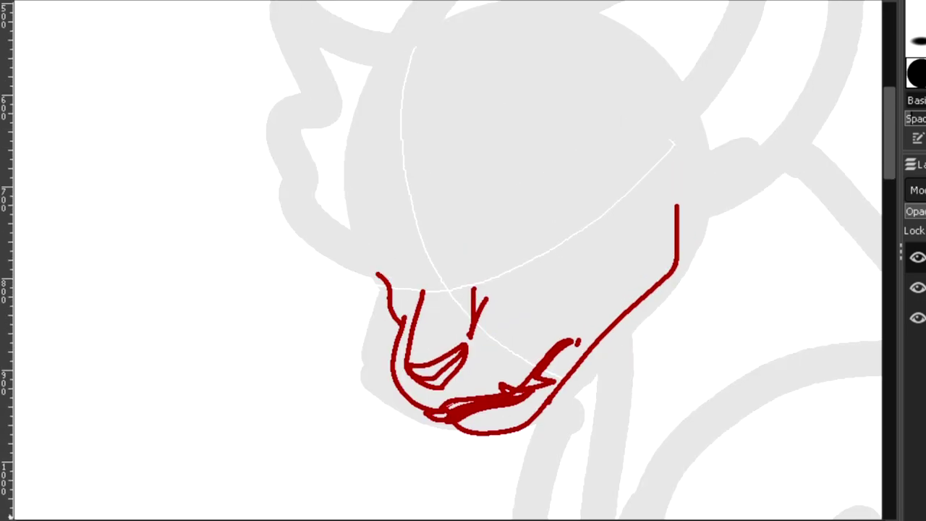
Select the red face sketch with a rectangle and scale it to 591 × 335 px over the head.
drag(507, 520, 528, 520)
drag(891, 156, 890, 151)
scroll(516, 178, down, 1)
key(r)
drag(280, 187, 629, 384)
key(shift+s)
drag(461, 286, 462, 284)
click(671, 130)
drag(465, 178, 465, 175)
drag(459, 387, 459, 391)
drag(461, 287, 463, 287)
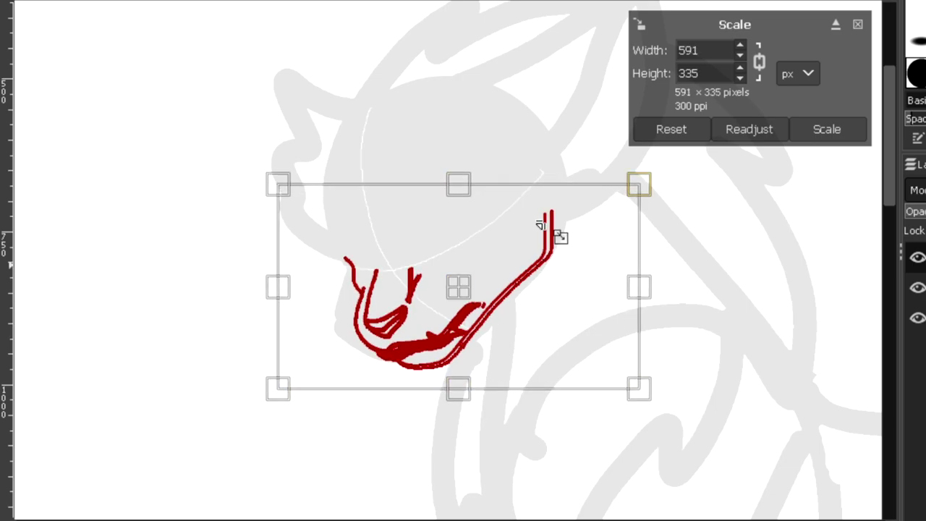
key(Return)
key(plus)
key(plus)
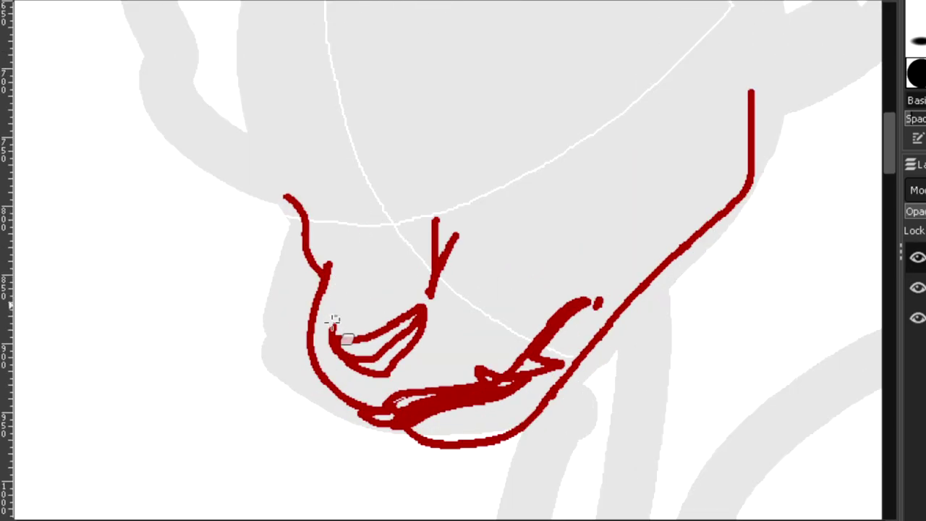
Sketch the muzzle's bridge line in red, rising from the nose toward the far eye.
drag(331, 338, 350, 226)
key(ctrl+z)
key(ctrl+z)
drag(330, 329, 347, 227)
scroll(436, 241, up, 4)
key(minus)
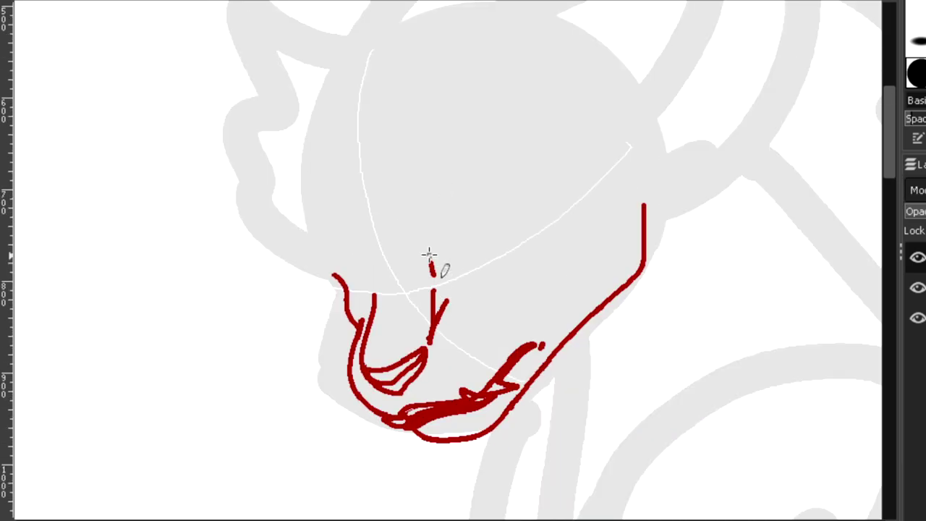
Sketch the almond-shaped near eye above the crease and the smaller far eye at the top of the bridge line, with solid pupils.
drag(514, 180, 441, 275)
key(plus)
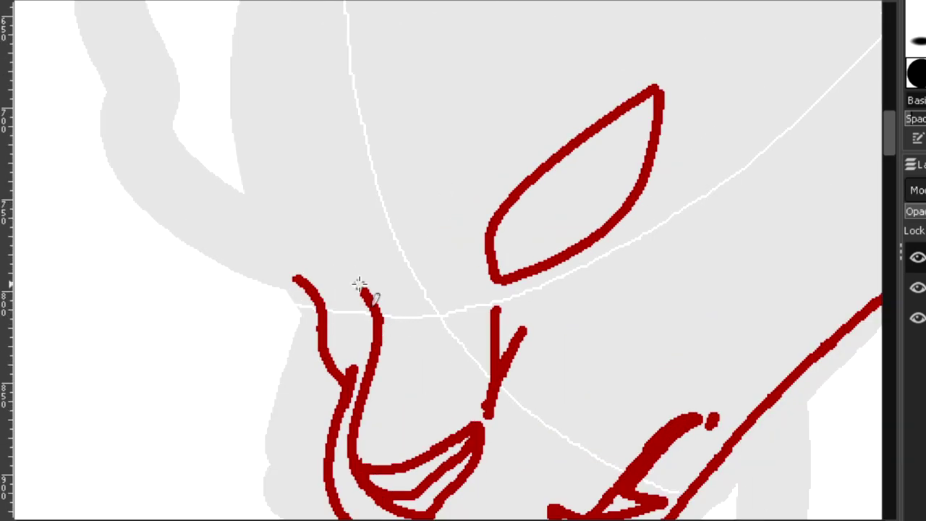
drag(359, 284, 297, 279)
key(ctrl+z)
key(ctrl+z)
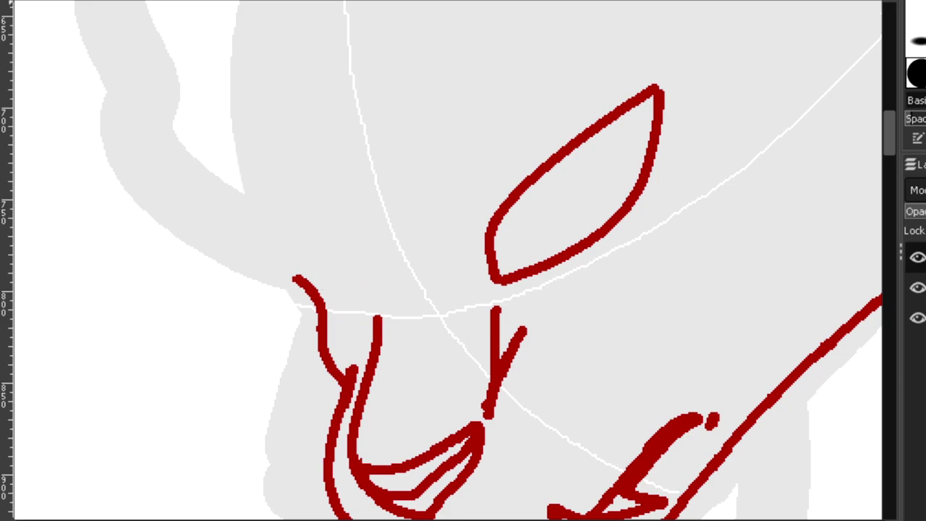
mouse_move(377, 317)
mouse_down()
mouse_move(332, 272)
mouse_move(297, 278)
mouse_up()
drag(324, 307, 378, 318)
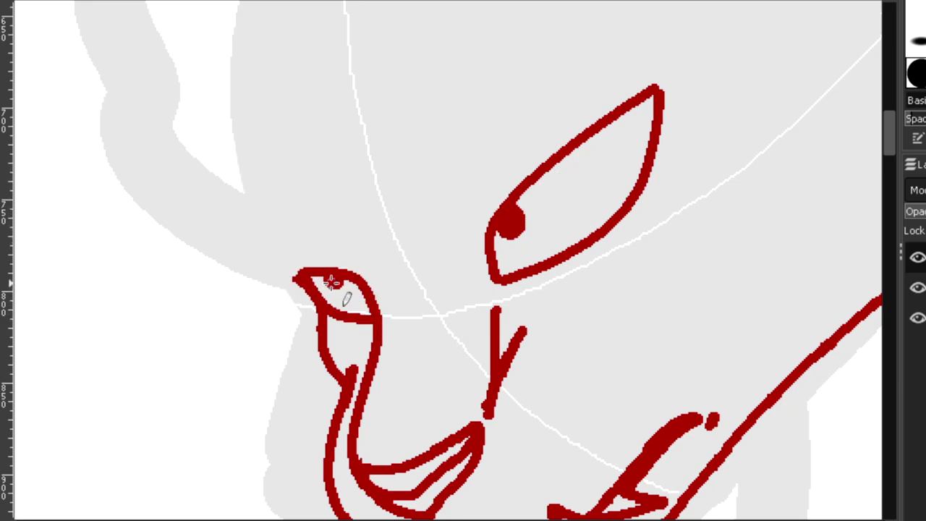
Sketch angled, furry brow lines above both eyes.
mouse_move(462, 232)
mouse_down()
mouse_move(550, 112)
mouse_move(626, 76)
mouse_up()
mouse_move(372, 253)
mouse_down()
mouse_move(296, 181)
mouse_move(269, 216)
mouse_up()
key(ctrl+z)
mouse_move(380, 266)
mouse_down()
mouse_move(337, 210)
mouse_move(270, 216)
mouse_up()
key(ctrl+z)
key(shift+e)
mouse_move(520, 145)
mouse_down()
mouse_move(447, 244)
mouse_move(520, 141)
mouse_up()
key(ctrl+z)
drag(469, 238, 520, 144)
mouse_move(368, 249)
mouse_down()
mouse_move(315, 175)
mouse_move(279, 216)
mouse_up()
scroll(378, 247, down, 2)
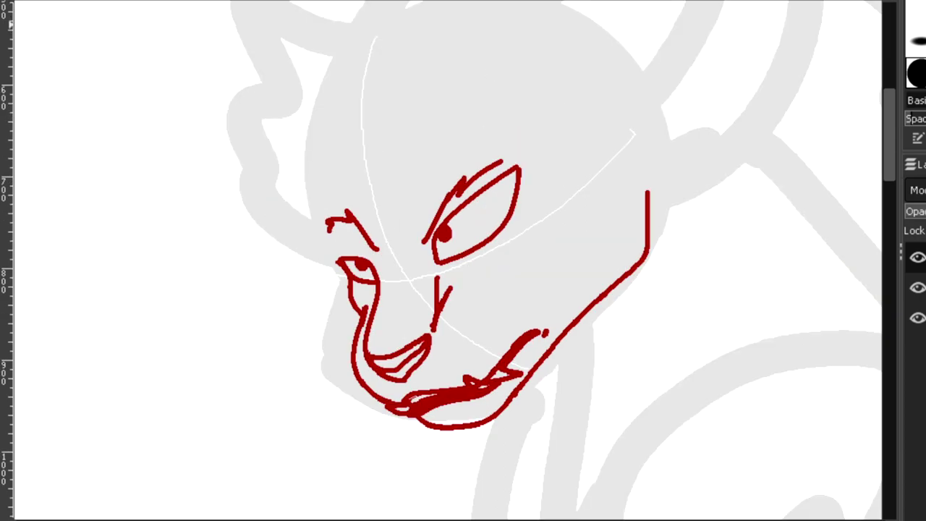
Sketch the forehead contour with a pointed tuft and the tall near ear with its inner fur.
scroll(542, 150, down, 1)
scroll(549, 147, up, 1)
key(z)
mouse_move(385, 250)
mouse_down()
mouse_move(439, 90)
mouse_move(497, 49)
mouse_up()
scroll(499, 72, up, 2)
mouse_move(501, 168)
mouse_down()
mouse_move(595, 124)
mouse_move(666, 234)
mouse_move(608, 282)
mouse_up()
drag(569, 235, 672, 67)
drag(595, 248, 654, 227)
drag(654, 224, 634, 217)
drag(660, 151, 673, 123)
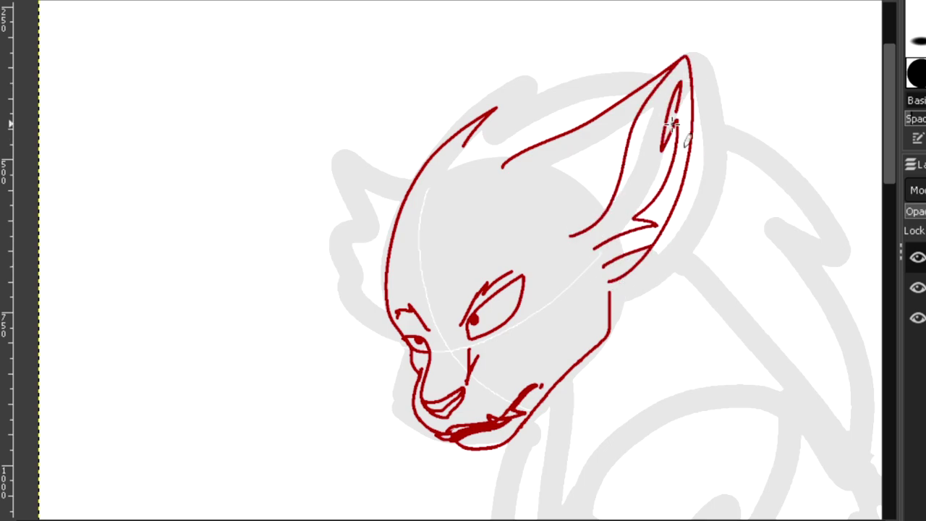
Sketch the far ear with its fur and the crown line from the forehead tuft to the near ear.
drag(345, 152, 388, 317)
drag(478, 134, 633, 84)
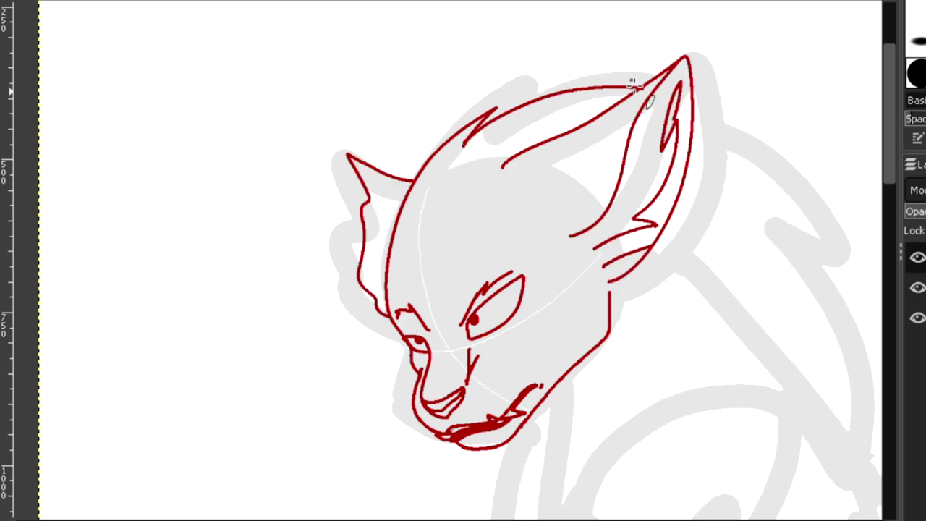
scroll(518, 109, right, 5)
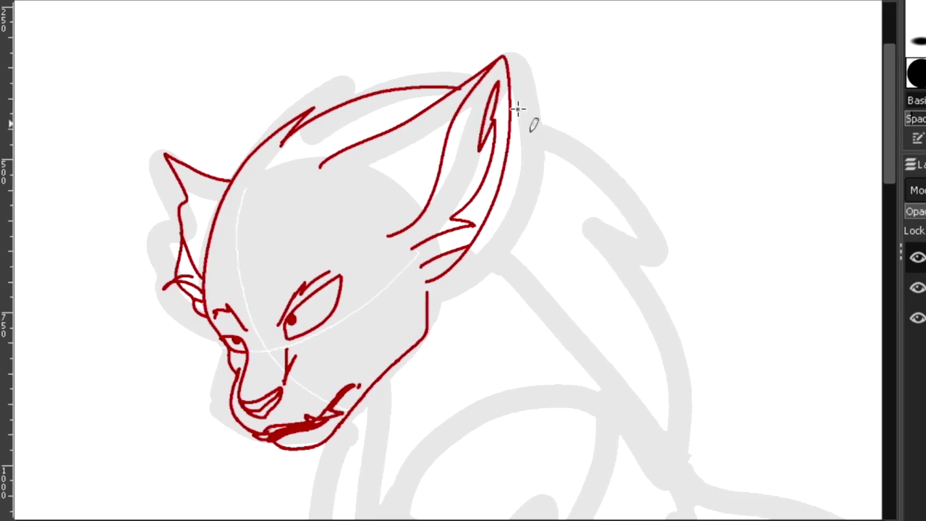
Sketch the back-of-neck contour with its pointed tuft and the jagged shoulder fur down to the top of the near foreleg.
drag(580, 155, 584, 208)
drag(889, 130, 889, 167)
drag(603, 81, 659, 280)
key(ctrl+z)
drag(604, 79, 615, 267)
drag(889, 128, 888, 161)
mouse_move(616, 144)
mouse_down()
mouse_move(550, 311)
mouse_move(477, 448)
mouse_up()
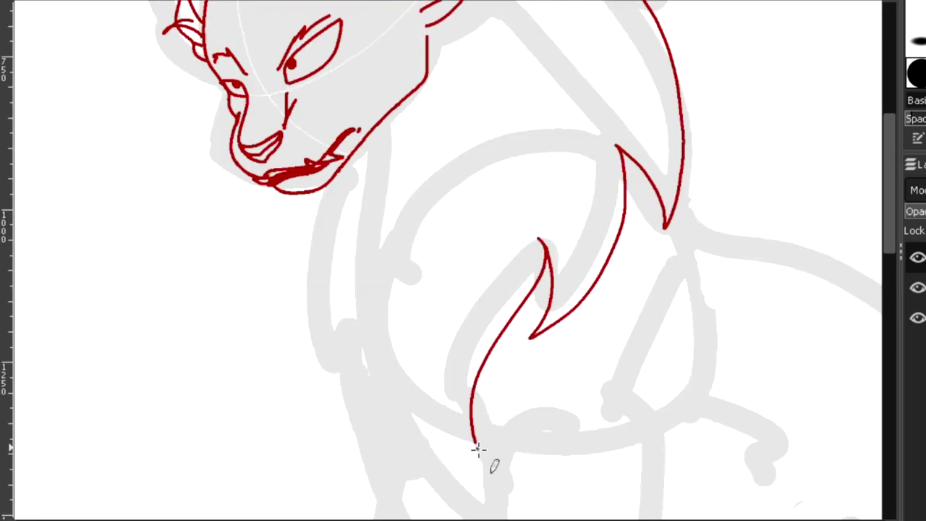
Sketch the cheek fur below the near ear and a jagged mane line over the shoulder.
drag(889, 150, 888, 128)
mouse_move(464, 90)
mouse_down()
mouse_move(388, 100)
mouse_move(394, 230)
mouse_up()
drag(545, 202, 454, 444)
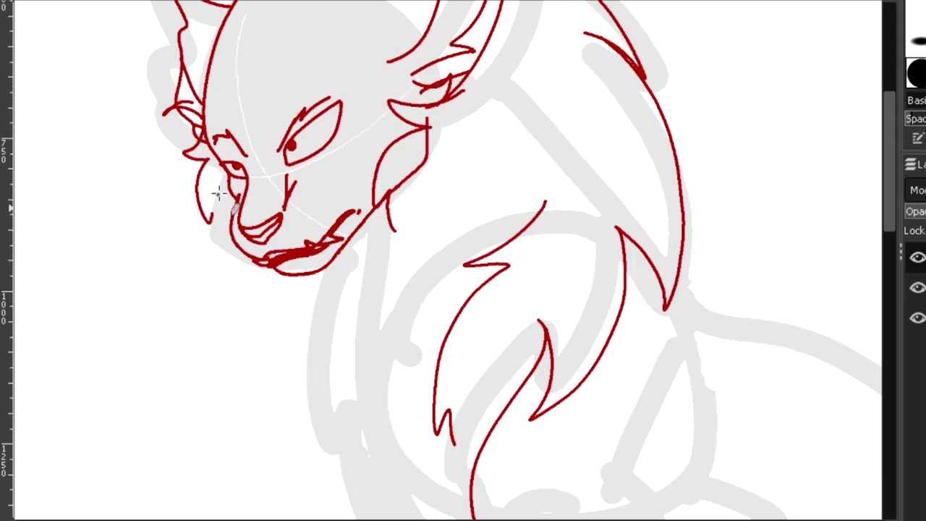
Sketch the chest contour from the jaw down to the forelegs with pointed fur tufts.
scroll(356, 77, down, 5)
scroll(355, 77, down, 2)
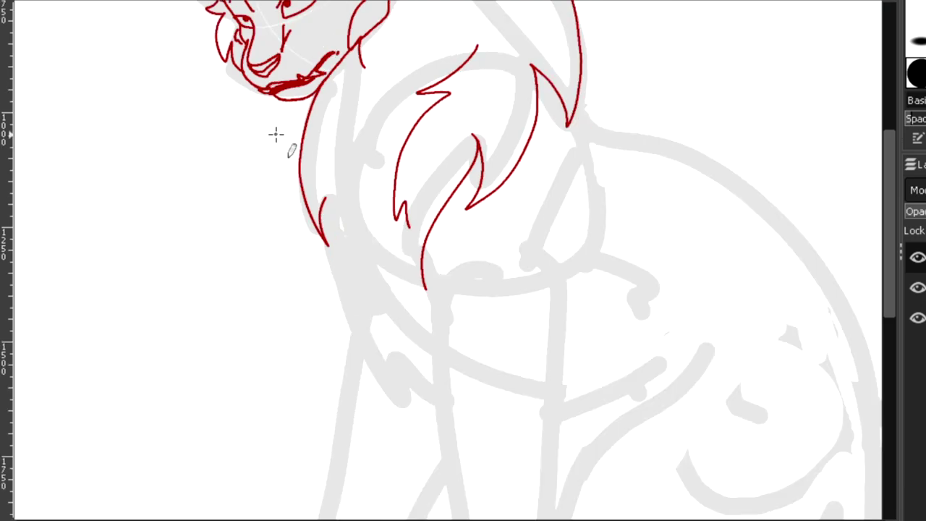
drag(329, 83, 301, 247)
drag(313, 201, 404, 377)
drag(381, 325, 404, 377)
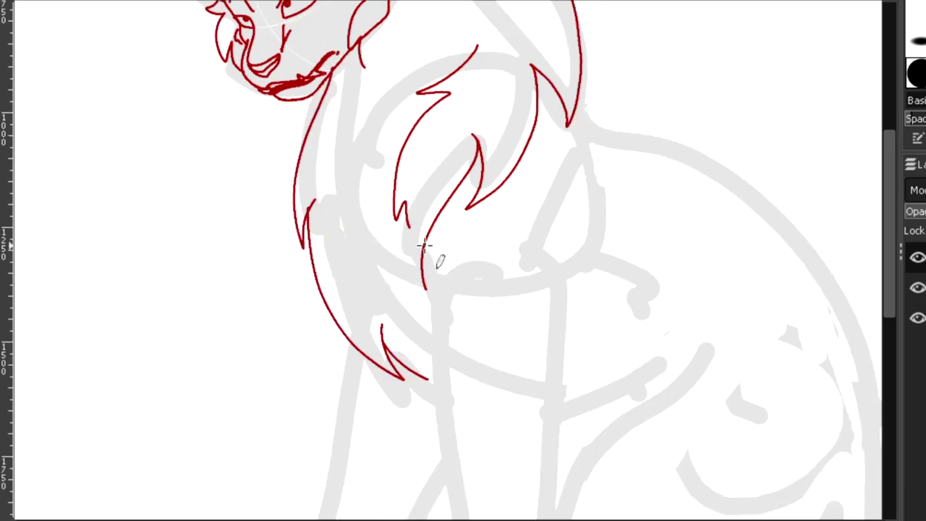
Sketch the near hind leg with its toes, furry heel and the rump contour behind it.
scroll(584, 149, down, 9)
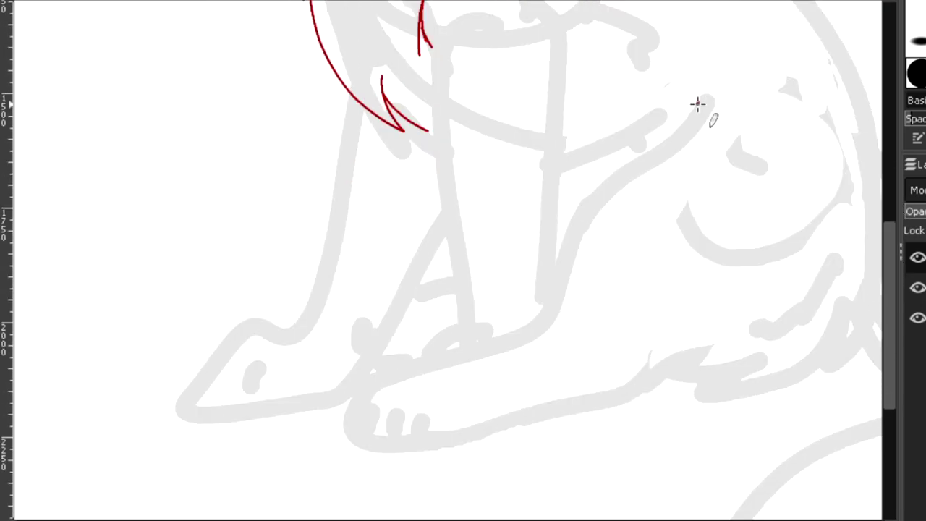
mouse_move(697, 103)
mouse_down()
mouse_move(343, 432)
mouse_move(589, 409)
mouse_up()
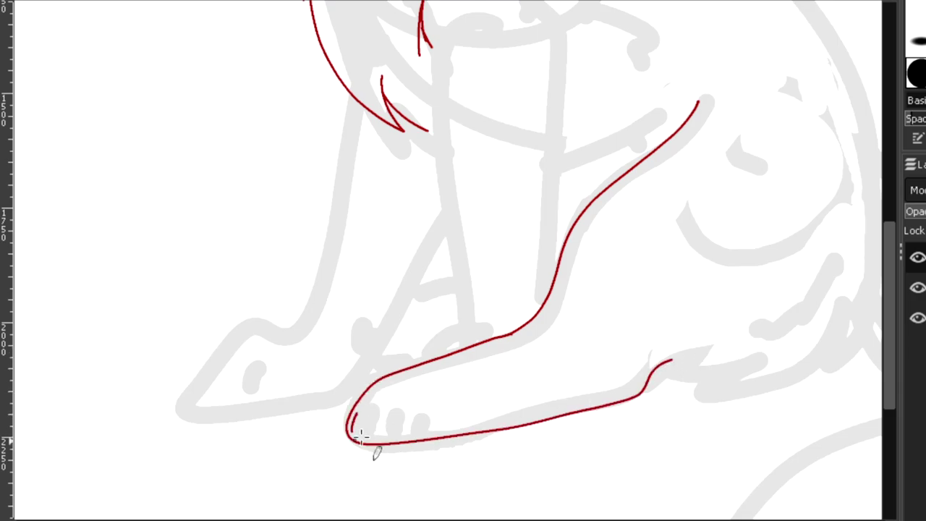
scroll(345, 515, right, 5)
mouse_move(659, 71)
mouse_down()
mouse_move(692, 191)
mouse_move(629, 384)
mouse_move(449, 370)
mouse_up()
drag(650, 270, 525, 356)
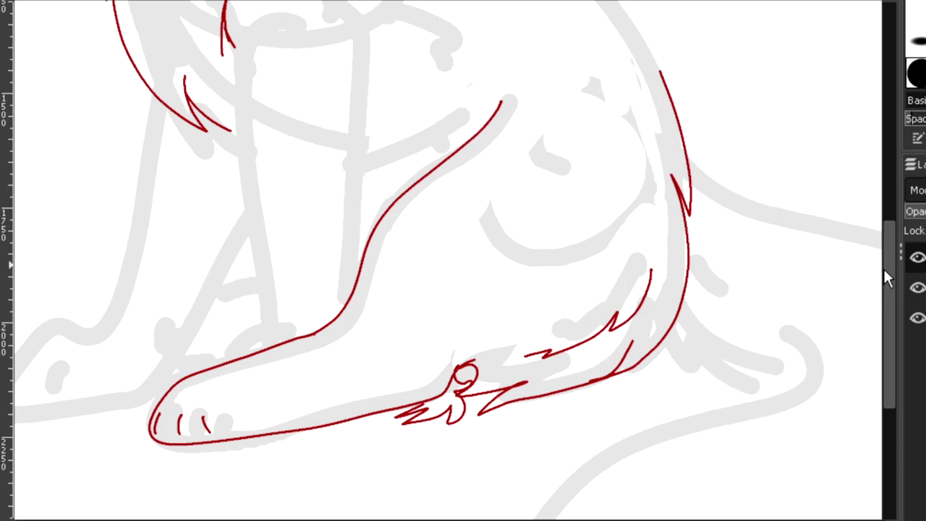
Sketch the near foreleg's edges, its inner contour line and the fur behind the elbow.
drag(889, 253, 889, 197)
drag(233, 201, 271, 504)
mouse_move(343, 169)
mouse_down()
mouse_move(358, 300)
mouse_move(351, 453)
mouse_up()
mouse_move(240, 199)
mouse_down()
mouse_move(291, 196)
mouse_move(320, 460)
mouse_up()
drag(349, 171, 385, 288)
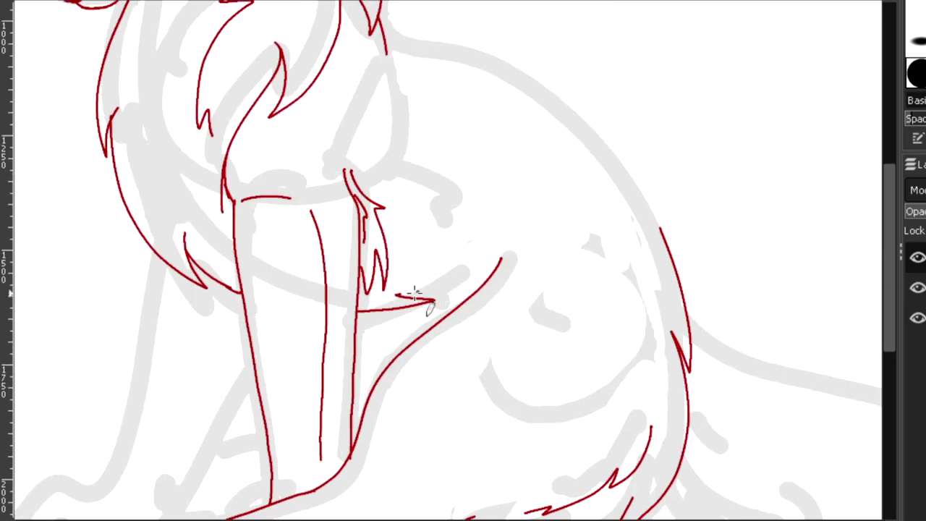
Sketch the curved fur along the flank, the shoulder line and the back contour from the mane to the rump.
drag(365, 161, 492, 228)
scroll(496, 248, up, 3)
drag(385, 144, 373, 172)
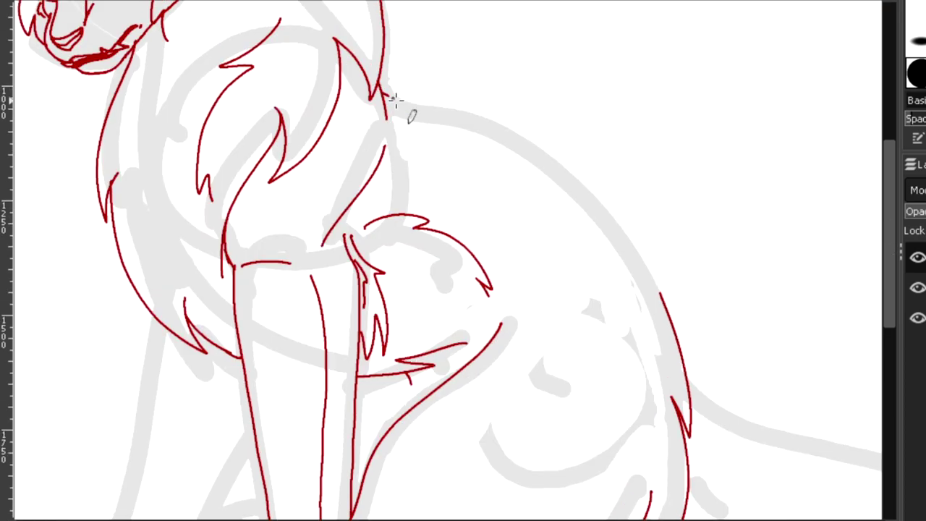
mouse_move(390, 100)
mouse_down()
mouse_move(557, 166)
mouse_move(660, 295)
mouse_up()
Sketch the far foreleg and paw, plus the far hind paw peeking out behind it.
scroll(894, 196, down, 8)
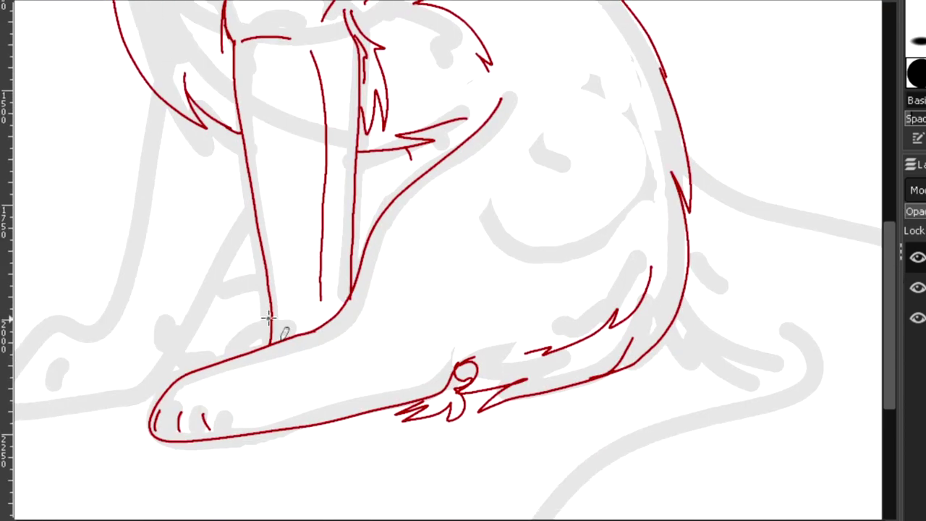
scroll(284, 333, left, 6)
scroll(434, 260, left, 3)
mouse_move(381, 90)
mouse_down()
mouse_move(345, 305)
mouse_move(282, 403)
mouse_move(450, 258)
mouse_up()
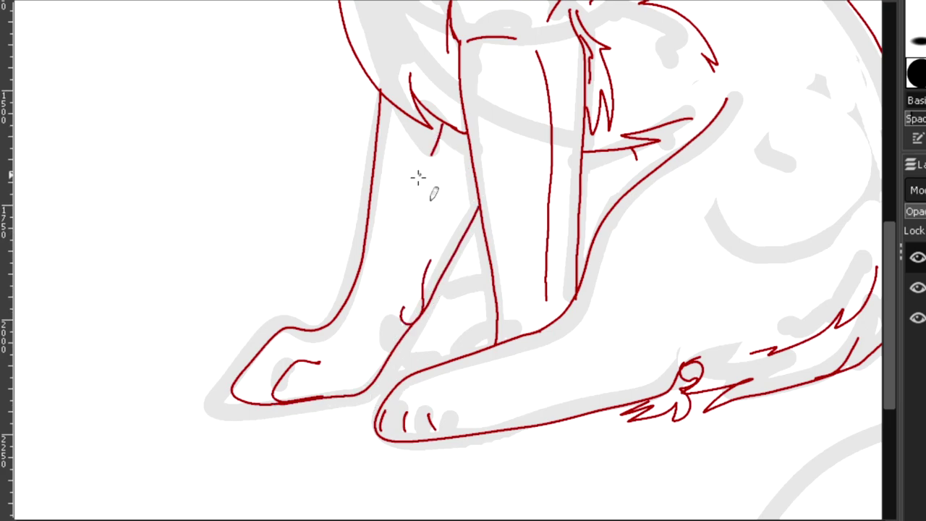
scroll(405, 296, right, 2)
drag(438, 294, 373, 304)
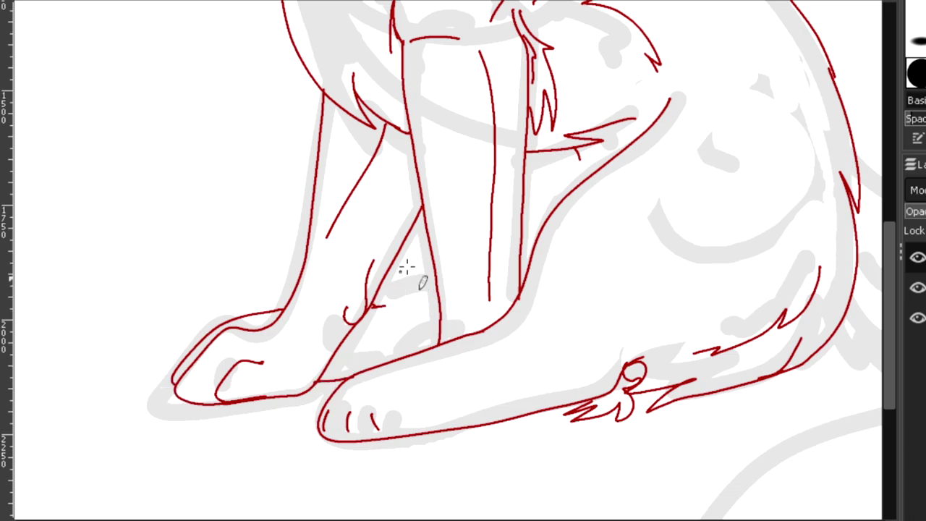
Sketch the fur tufts at the tail base and the tail's inner contour around to its jagged tip.
scroll(526, 305, right, 10)
drag(504, 327, 521, 385)
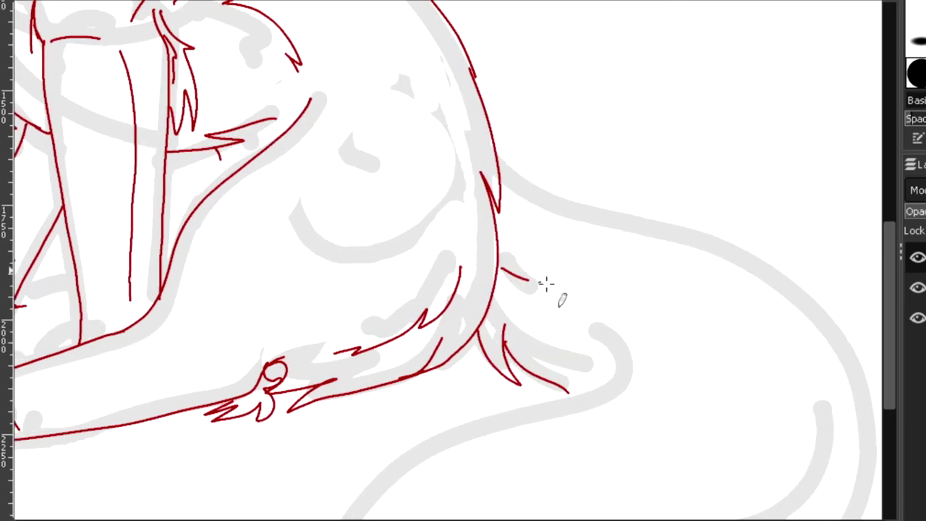
scroll(546, 283, down, 8)
mouse_move(597, 46)
mouse_down()
mouse_move(413, 161)
mouse_move(352, 336)
mouse_move(532, 459)
mouse_move(665, 353)
mouse_up()
Sketch the tail's outer contour from the rump to the tip and a jagged fur line inside it, undoing the last stroke.
scroll(666, 353, right, 8)
mouse_move(889, 415)
mouse_down()
mouse_move(888, 339)
mouse_move(888, 360)
mouse_up()
mouse_move(212, 14)
mouse_down()
mouse_move(574, 262)
mouse_move(381, 502)
mouse_move(354, 506)
mouse_up()
scroll(552, 169, down, 4)
mouse_move(558, 134)
mouse_down()
mouse_move(516, 242)
mouse_move(290, 363)
mouse_up()
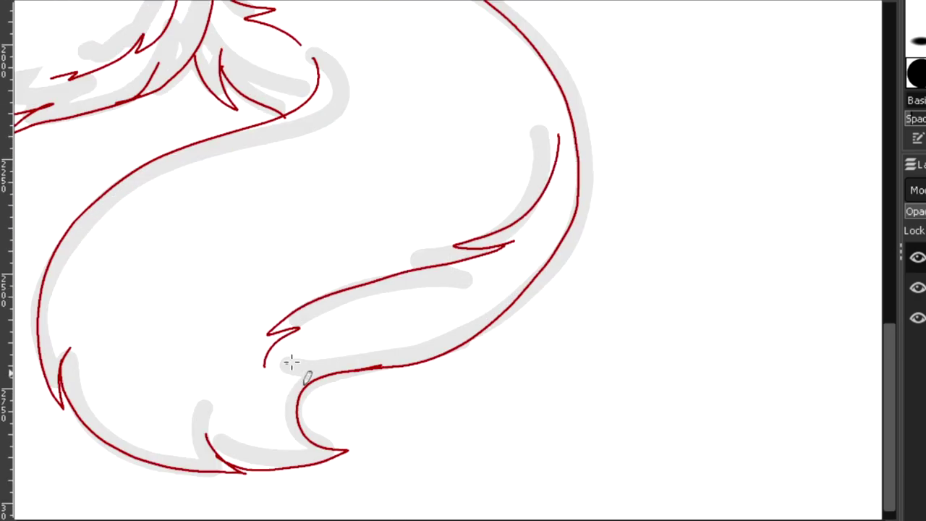
key(ctrl+z)
scroll(452, 267, down, 2)
scroll(452, 267, up, 5)
scroll(452, 266, left, 3)
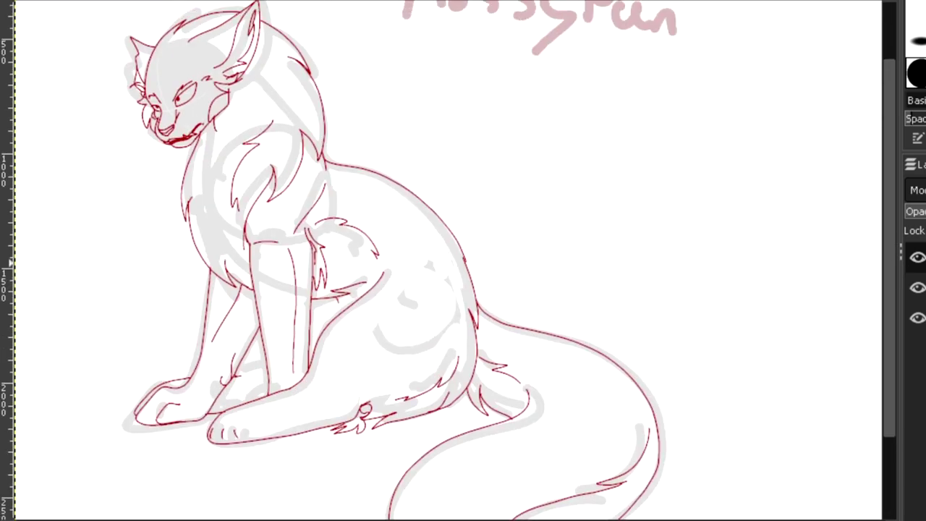
Hide the grey base layer, clean up the near cheek outline, and add neck tufts and an inner chest fur line.
click(917, 287)
scroll(175, 106, up, 4)
key(shift+e)
drag(361, 167, 438, 76)
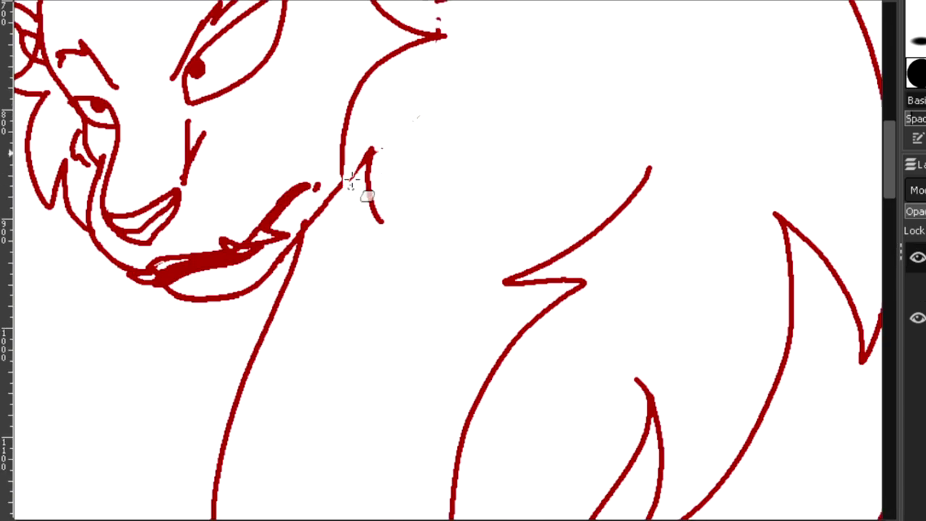
scroll(346, 199, down, 8)
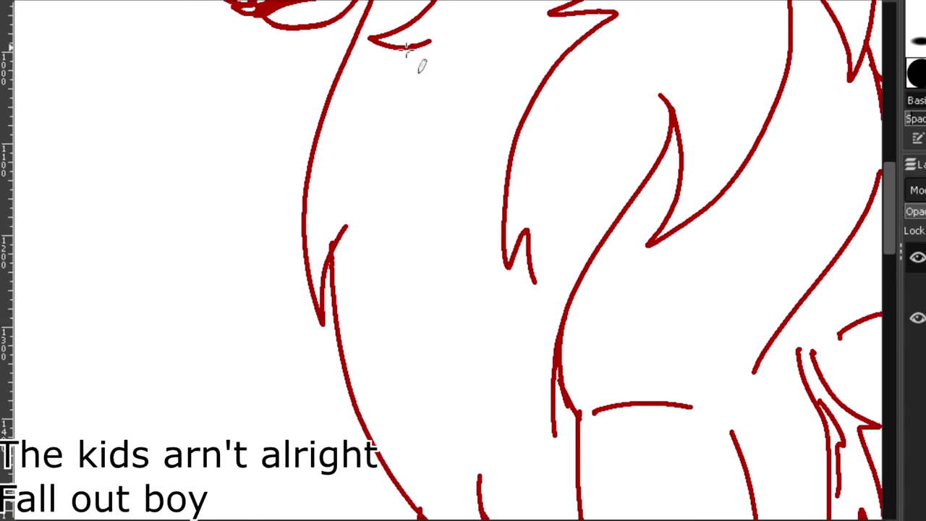
scroll(512, 128, down, 4)
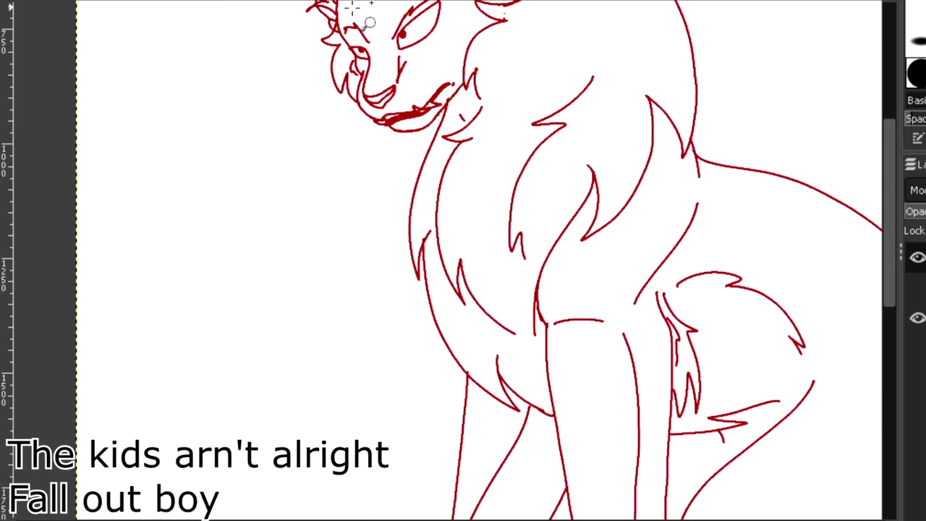
Sketch the irises in both eyes and a small squiggle between the near brow and the ear.
scroll(362, 40, up, 6)
mouse_move(446, 193)
mouse_down()
mouse_move(512, 283)
mouse_move(462, 352)
mouse_up()
key(ctrl+z)
mouse_move(436, 199)
mouse_down()
mouse_move(459, 220)
mouse_move(377, 361)
mouse_up()
scroll(377, 362, left, 2)
drag(186, 386, 193, 432)
drag(281, 432, 248, 454)
scroll(264, 420, down, 5)
scroll(262, 420, down, 4)
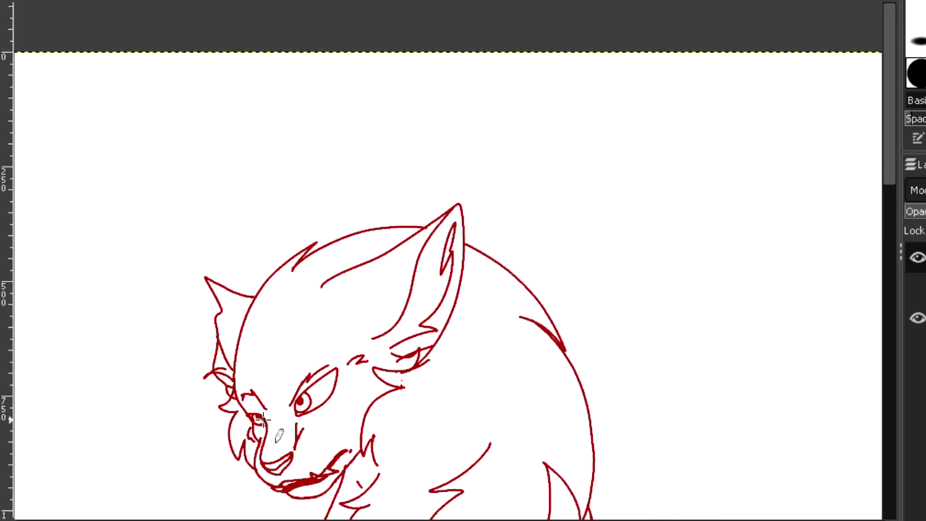
scroll(893, 141, down, 3)
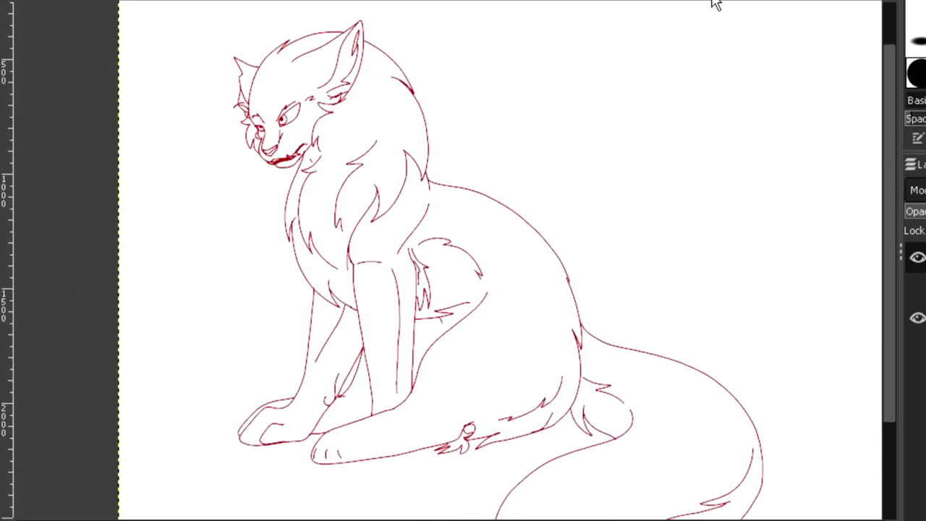
Delete the grey base layer, add a new layer for the line art, and lower the red sketch layer's opacity.
click(925, 287)
key(Delete)
key(ctrl+shift+n)
click(925, 288)
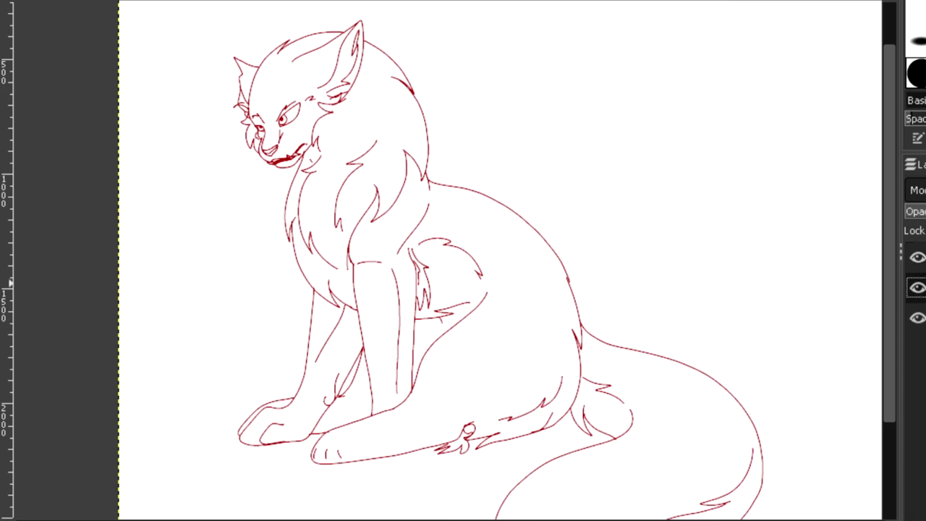
click(925, 211)
Ink the near eye in black over the faded sketch, including its outline, pupil, iris and brow.
scroll(268, 196, up, 6)
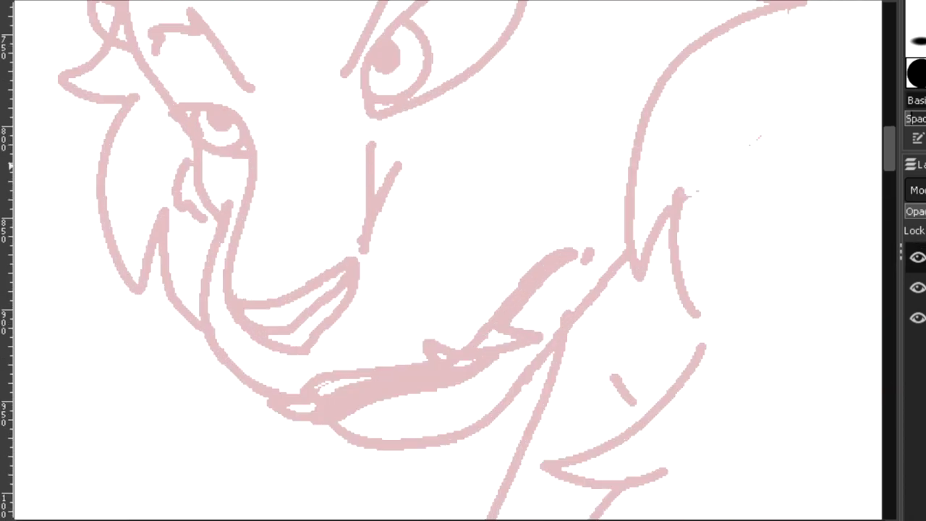
mouse_move(348, 262)
mouse_down()
mouse_move(426, 129)
mouse_move(497, 107)
mouse_up()
scroll(539, 95, up, 1)
mouse_move(282, 413)
mouse_down()
mouse_move(530, 125)
mouse_move(443, 331)
mouse_move(322, 392)
mouse_up()
scroll(532, 116, down, 1)
key(ctrl+z)
mouse_move(528, 109)
mouse_down()
mouse_move(485, 276)
mouse_move(281, 405)
mouse_up()
drag(298, 327, 322, 314)
scroll(147, 293, left, 3)
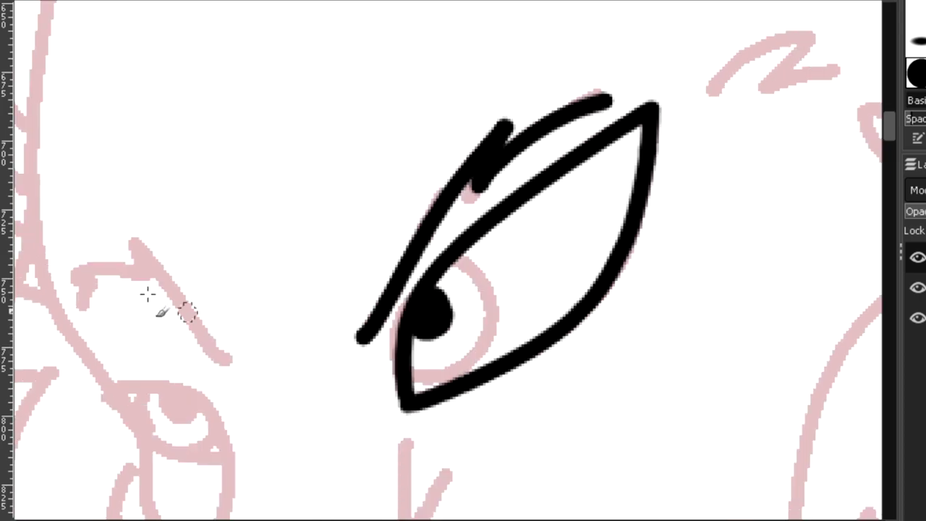
drag(456, 261, 388, 371)
Ink the nose with its solid lower edge and the V-shaped crease below the near eye in black.
scroll(78, 159, down, 6)
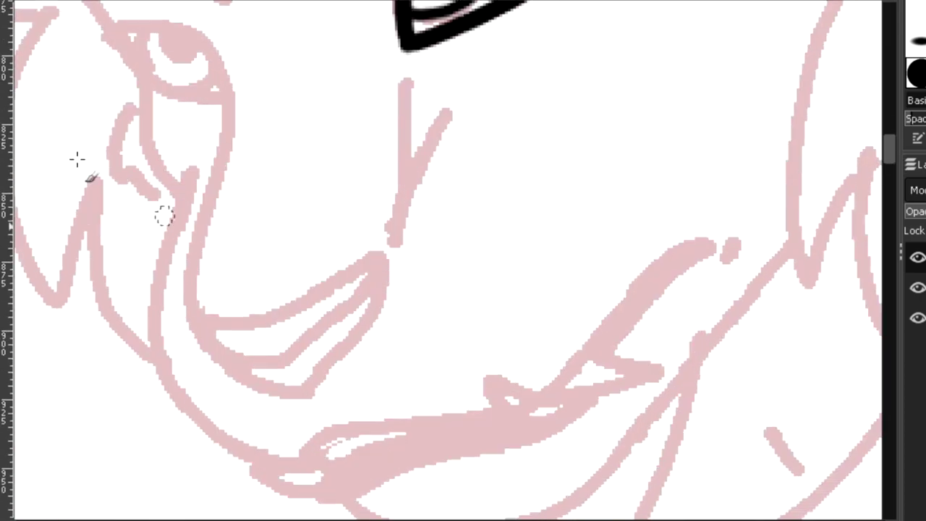
scroll(174, 297, up, 1)
mouse_move(195, 302)
mouse_down()
mouse_move(423, 222)
mouse_move(272, 396)
mouse_move(444, 248)
mouse_move(433, 243)
mouse_move(212, 355)
mouse_move(329, 355)
mouse_move(338, 372)
mouse_move(331, 363)
mouse_up()
scroll(455, 378, up, 5)
drag(454, 384, 469, 175)
drag(468, 339, 522, 221)
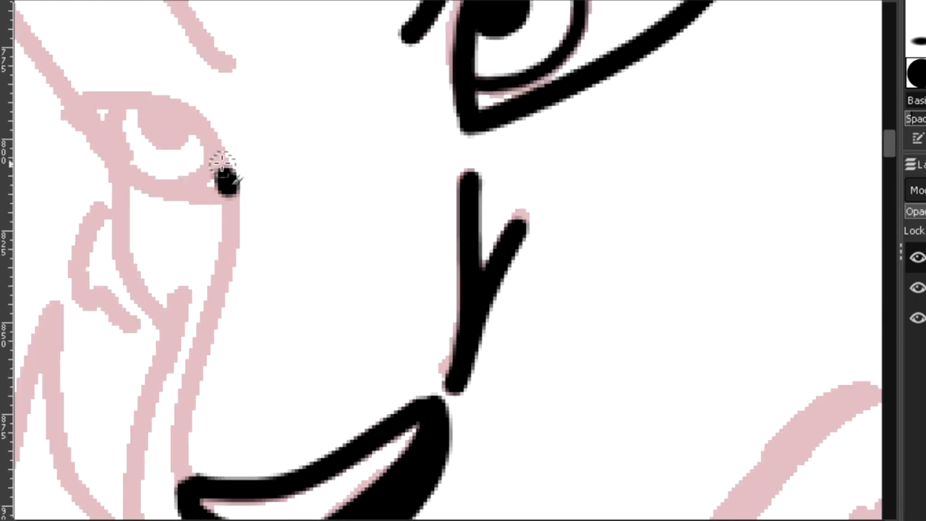
Ink the far eye's outline and pupil in black.
drag(227, 182, 90, 119)
scroll(91, 119, up, 5)
key(ctrl+z)
mouse_move(221, 356)
mouse_down()
mouse_move(87, 290)
mouse_move(231, 365)
mouse_up()
mouse_move(165, 322)
mouse_down()
mouse_move(154, 299)
mouse_move(170, 307)
mouse_up()
Ink the muzzle contour below the far eye and the upper edge of the mouth in black.
scroll(180, 318, down, 2)
scroll(239, 311, down, 4)
mouse_move(283, 164)
mouse_down()
mouse_move(289, 186)
mouse_move(252, 427)
mouse_up()
drag(888, 141, 888, 151)
mouse_move(246, 62)
mouse_down()
mouse_move(229, 153)
mouse_move(384, 360)
mouse_move(548, 325)
mouse_up()
Ink the mouth line up to its corner and the two pointed teeth in black over the faded sketch.
key(z)
drag(484, 210, 779, 399)
key(p)
mouse_move(463, 266)
mouse_down()
mouse_move(357, 262)
mouse_move(270, 343)
mouse_move(463, 268)
mouse_up()
drag(353, 242, 560, 51)
mouse_move(402, 235)
mouse_down()
mouse_move(410, 242)
mouse_move(499, 139)
mouse_up()
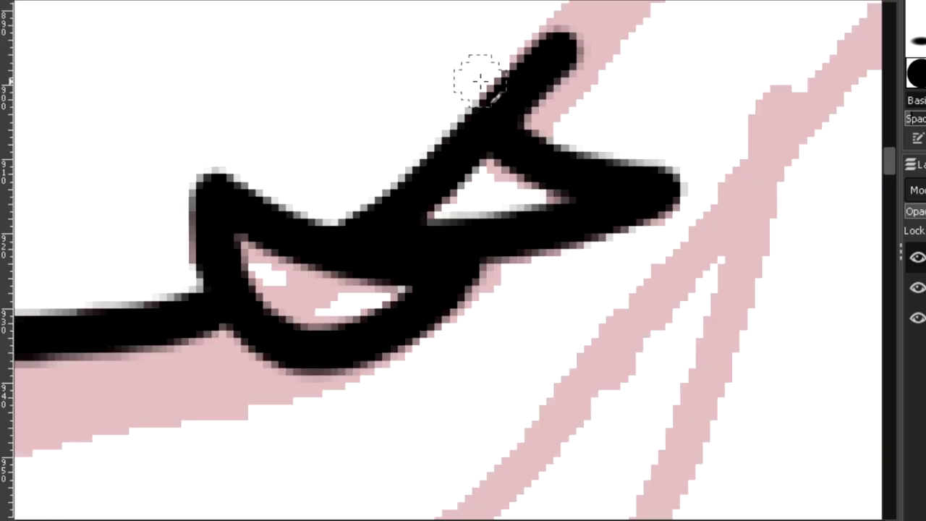
scroll(479, 79, down, 2)
scroll(480, 79, up, 4)
mouse_move(488, 317)
mouse_down()
mouse_move(636, 185)
mouse_move(508, 311)
mouse_up()
drag(672, 187, 659, 212)
drag(892, 159, 892, 167)
Ink the lower edge of the mouth and the start of the chin in black.
mouse_move(249, 363)
mouse_down()
mouse_move(360, 280)
mouse_move(533, 272)
mouse_move(584, 230)
mouse_up()
drag(232, 327, 201, 352)
key(ctrl+z)
key(ctrl+z)
drag(235, 308, 223, 350)
key(ctrl+z)
mouse_move(177, 340)
mouse_down()
mouse_move(290, 314)
mouse_move(308, 320)
mouse_move(456, 263)
mouse_up()
Ink the remaining contour and short fur marks on the far side of the face in black.
scroll(220, 405, up, 10)
mouse_move(344, 186)
mouse_down()
mouse_move(244, 46)
mouse_move(114, 128)
mouse_move(136, 131)
mouse_up()
drag(217, 323, 261, 467)
drag(891, 144, 891, 139)
mouse_move(175, 351)
mouse_down()
mouse_move(92, 207)
mouse_move(94, 89)
mouse_up()
scroll(104, 21, down, 2)
scroll(448, 261, right, 5)
Ink the near cheek's curved fur contour with its pointed tufts in black.
drag(890, 148, 890, 134)
mouse_move(584, 121)
mouse_down()
mouse_move(438, 248)
mouse_move(488, 242)
mouse_up()
drag(891, 130, 891, 149)
mouse_move(482, 42)
mouse_down()
mouse_move(351, 256)
mouse_move(362, 337)
mouse_up()
scroll(449, 261, left, 3)
scroll(314, 475, left, 2)
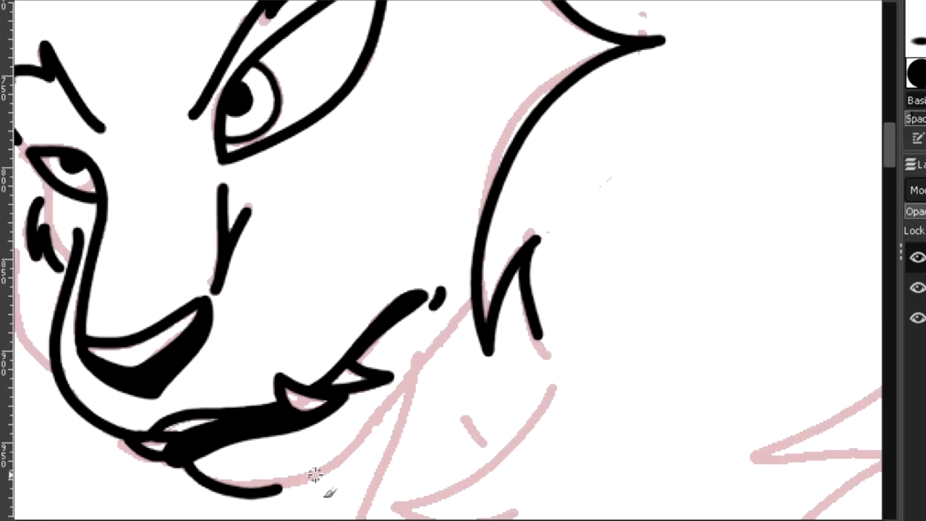
Ink the chin and jaw line up to the near cheek fur, and the far cheek's pointed fur contour, in black.
mouse_move(185, 455)
mouse_down()
mouse_move(281, 493)
mouse_move(413, 377)
mouse_move(468, 305)
mouse_up()
scroll(468, 305, left, 3)
drag(889, 145, 889, 123)
mouse_move(643, 178)
mouse_down()
mouse_move(695, 163)
mouse_move(754, 166)
mouse_up()
drag(890, 123, 890, 134)
mouse_move(194, 141)
mouse_down()
mouse_move(130, 232)
mouse_move(178, 289)
mouse_move(279, 479)
mouse_up()
Ink the near ear's outline, its inner edge and the fur tuft at its base in black.
drag(890, 137, 893, 109)
drag(240, 520, 282, 520)
mouse_move(349, 325)
mouse_down()
mouse_move(465, 322)
mouse_move(443, 377)
mouse_up()
scroll(418, 387, down, 1)
drag(890, 100, 890, 81)
mouse_move(152, 265)
mouse_down()
mouse_move(474, 78)
mouse_move(575, 37)
mouse_move(583, 153)
mouse_move(559, 302)
mouse_move(508, 416)
mouse_move(441, 497)
mouse_up()
drag(307, 417, 435, 226)
drag(451, 171, 558, 28)
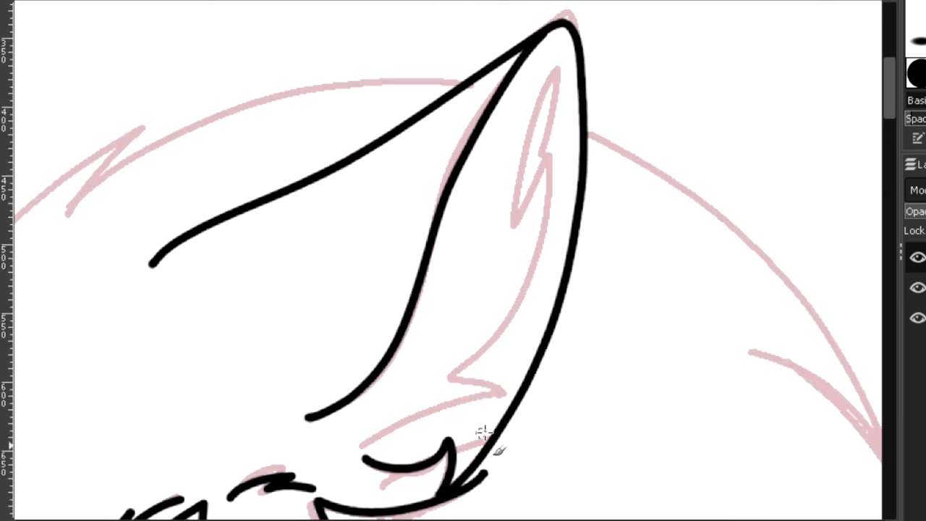
Ink the jagged fur line inside the near ear, from the base up to the tip, in black.
mouse_move(379, 445)
mouse_down()
mouse_move(438, 386)
mouse_move(555, 154)
mouse_up()
mouse_move(555, 153)
mouse_down()
mouse_move(531, 217)
mouse_move(512, 226)
mouse_up()
mouse_move(513, 224)
mouse_down()
mouse_move(556, 50)
mouse_move(557, 66)
mouse_up()
key(ctrl+z)
drag(558, 67, 533, 179)
key(ctrl+z)
drag(515, 218, 556, 66)
drag(556, 67, 540, 153)
Ink the curved contour of the head top and the far ear with its wavy edge in black.
scroll(709, 108, left, 4)
scroll(894, 89, down, 3)
mouse_move(208, 499)
mouse_down()
mouse_move(484, 52)
mouse_move(416, 136)
mouse_move(771, 15)
mouse_up()
mouse_move(217, 217)
mouse_down()
mouse_move(178, 262)
mouse_move(150, 444)
mouse_up()
scroll(192, 365, down, 5)
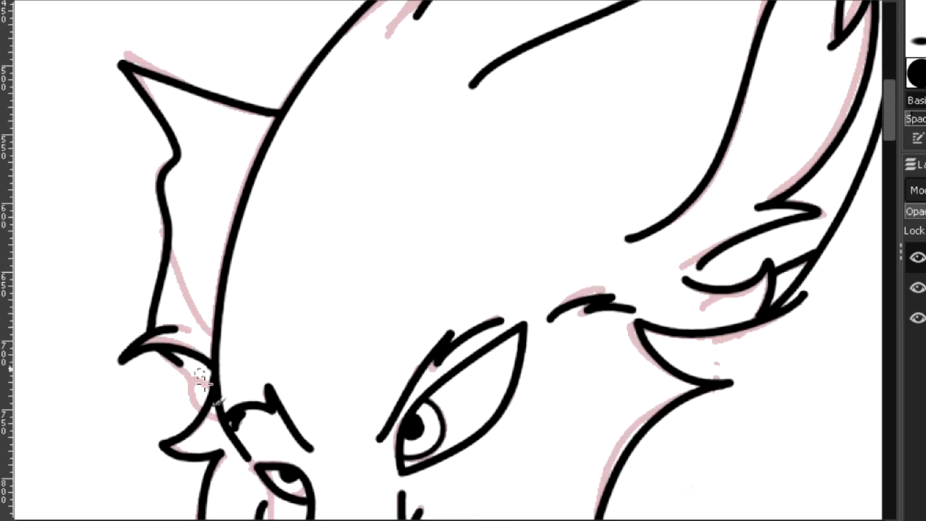
drag(216, 329, 165, 211)
scroll(166, 213, right, 1)
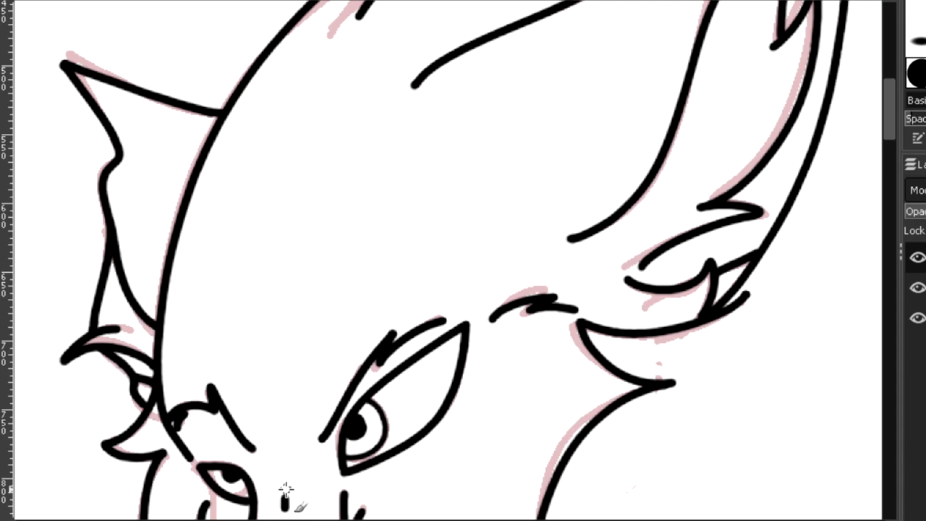
key(ctrl+z)
mouse_move(890, 109)
mouse_down()
mouse_move(889, 134)
mouse_move(890, 99)
mouse_move(890, 184)
mouse_up()
key(ctrl+z)
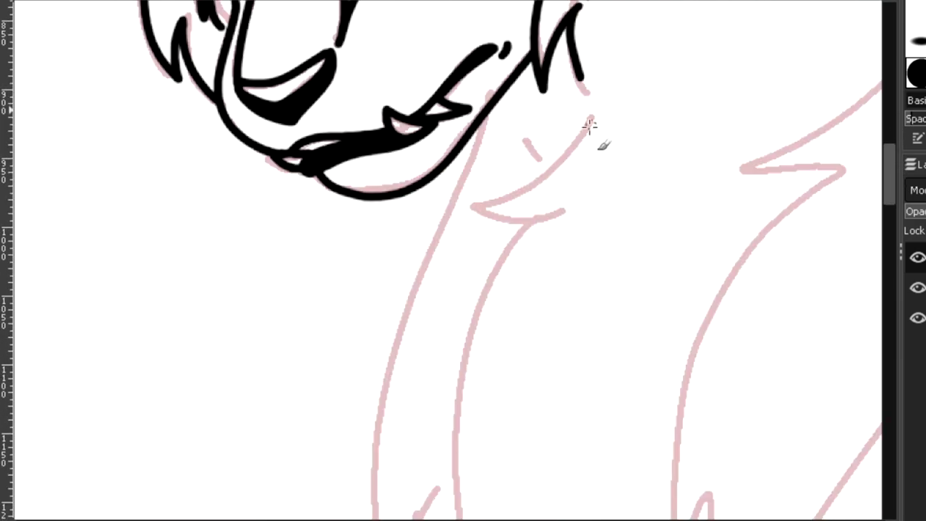
Ink the fur tuft and short mark below the jaw, and the long pointed mane locks behind them, in black.
mouse_move(587, 122)
mouse_down()
mouse_move(445, 205)
mouse_move(569, 206)
mouse_up()
drag(525, 137, 543, 167)
drag(890, 164, 896, 192)
key(minus)
key(minus)
drag(891, 136, 923, 54)
scroll(439, 95, up, 3)
drag(512, 68, 733, 269)
drag(636, 221, 738, 297)
scroll(737, 297, down, 5)
drag(738, 109, 731, 467)
drag(651, 312, 715, 484)
Ink the pointed fur locks running down the chest and the throat contour in black.
scroll(895, 203, down, 5)
mouse_move(669, 22)
mouse_down()
mouse_move(651, 219)
mouse_move(526, 231)
mouse_move(441, 474)
mouse_up()
scroll(890, 210, up, 3)
mouse_move(564, 57)
mouse_down()
mouse_move(400, 182)
mouse_move(514, 148)
mouse_move(415, 378)
mouse_up()
scroll(891, 173, down, 5)
mouse_move(302, 17)
mouse_down()
mouse_move(247, 125)
mouse_move(304, 234)
mouse_move(373, 406)
mouse_up()
scroll(896, 245, up, 2)
mouse_move(258, 13)
mouse_down()
mouse_move(188, 298)
mouse_move(230, 273)
mouse_up()
Ink the elbow fur behind the near front leg, the shoulder line and the short curve atop the leg in black.
scroll(896, 241, down, 6)
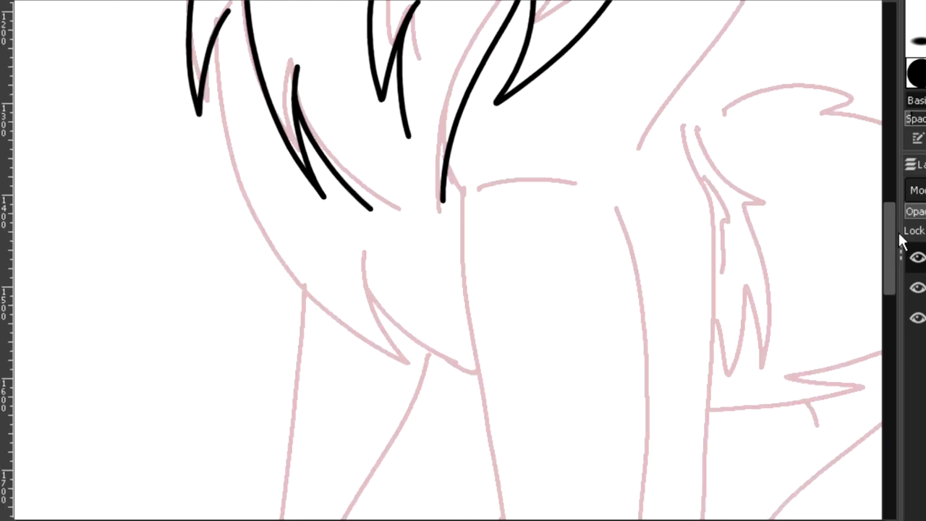
drag(730, 194, 737, 302)
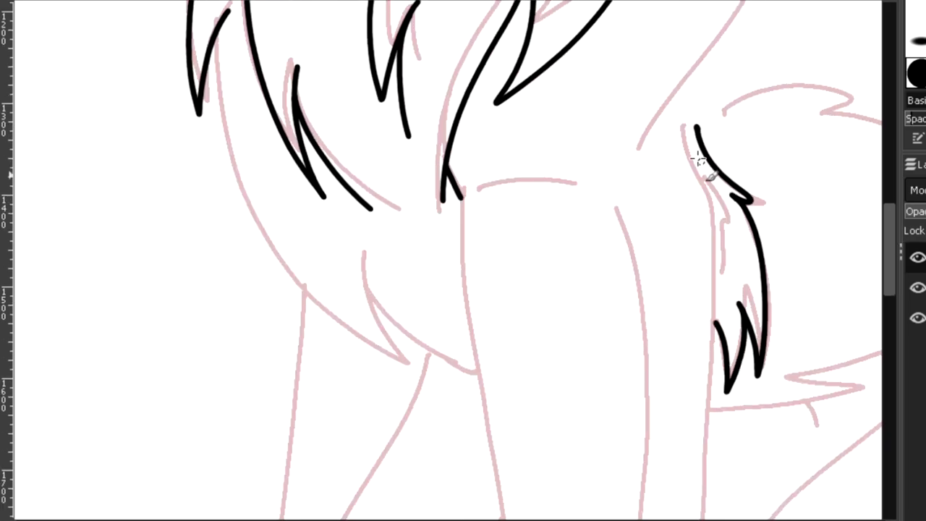
scroll(734, 273, up, 5)
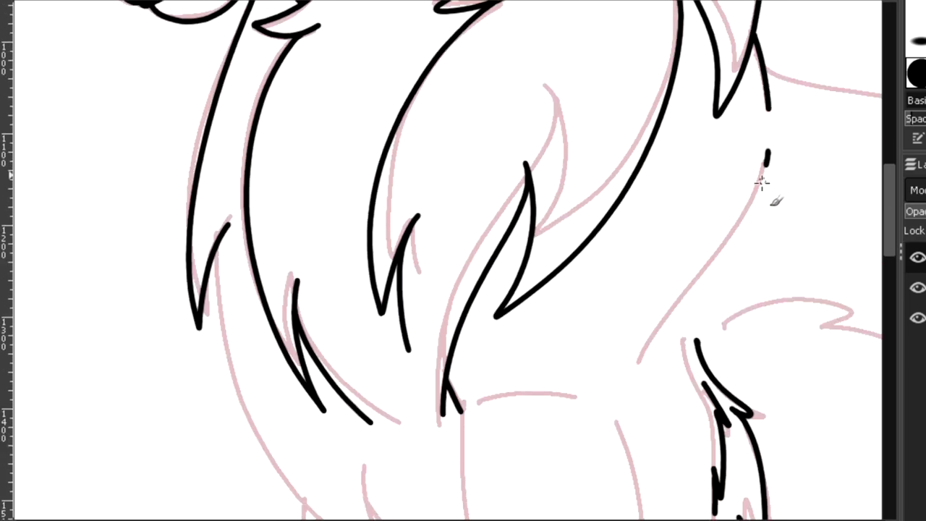
drag(762, 181, 636, 361)
scroll(896, 206, down, 4)
drag(474, 213, 576, 207)
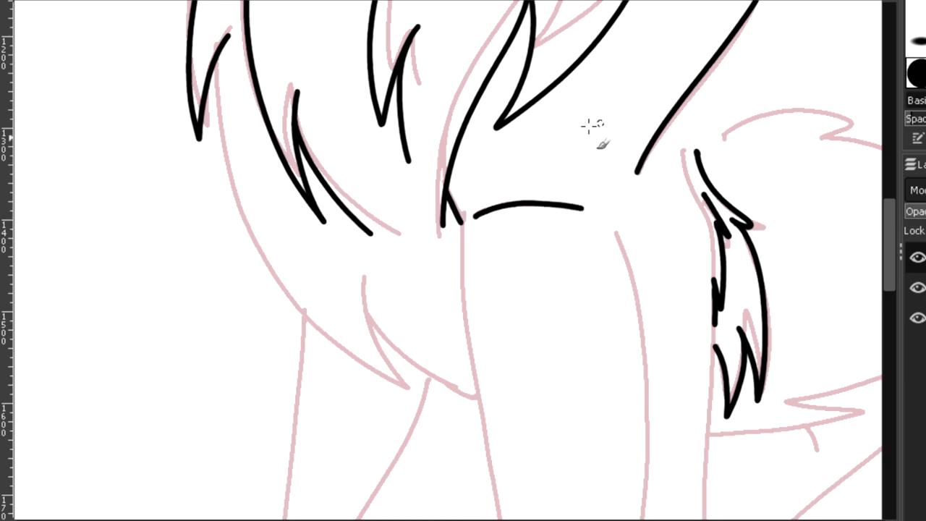
Ink the toes and upper contour of the near hind paw in black.
scroll(890, 361, down, 10)
scroll(75, 142, up, 2)
mouse_move(499, 182)
mouse_down()
mouse_move(369, 305)
mouse_move(565, 326)
mouse_move(600, 321)
mouse_up()
key(ctrl+z)
mouse_move(533, 185)
mouse_down()
mouse_move(391, 314)
mouse_move(568, 320)
mouse_up()
mouse_move(477, 93)
mouse_down()
mouse_move(365, 330)
mouse_move(401, 331)
mouse_up()
mouse_move(394, 79)
mouse_down()
mouse_move(243, 193)
mouse_move(274, 328)
mouse_move(382, 293)
mouse_move(558, 93)
mouse_up()
Ink the long sole line of the near hind foot toward the heel in black.
scroll(322, 274, down, 2)
scroll(328, 275, right, 2)
scroll(894, 343, up, 2)
mouse_move(316, 437)
mouse_down()
mouse_move(492, 409)
mouse_move(677, 364)
mouse_up()
key(ctrl+z)
drag(370, 430, 690, 375)
Ink the hind thigh's front edge, plus the near front leg's rear edge with the belly fur behind it, in black.
scroll(734, 372, up, 5)
scroll(734, 372, right, 4)
drag(568, 70, 343, 294)
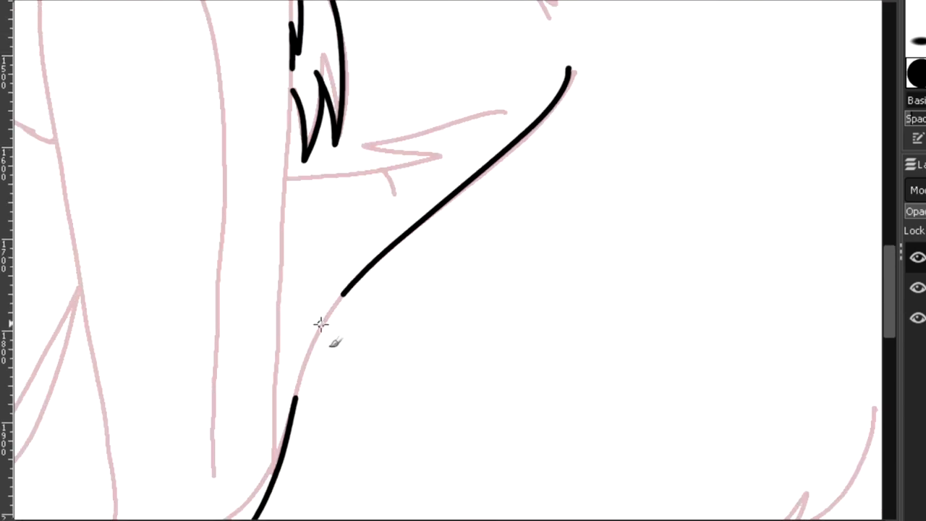
drag(292, 72, 274, 467)
mouse_move(288, 183)
mouse_down()
mouse_move(471, 151)
mouse_move(508, 110)
mouse_up()
Ink the small round shape and the jagged fur tufts at the hind foot's heel in black.
scroll(511, 124, left, 4)
scroll(778, 275, down, 5)
scroll(778, 275, right, 5)
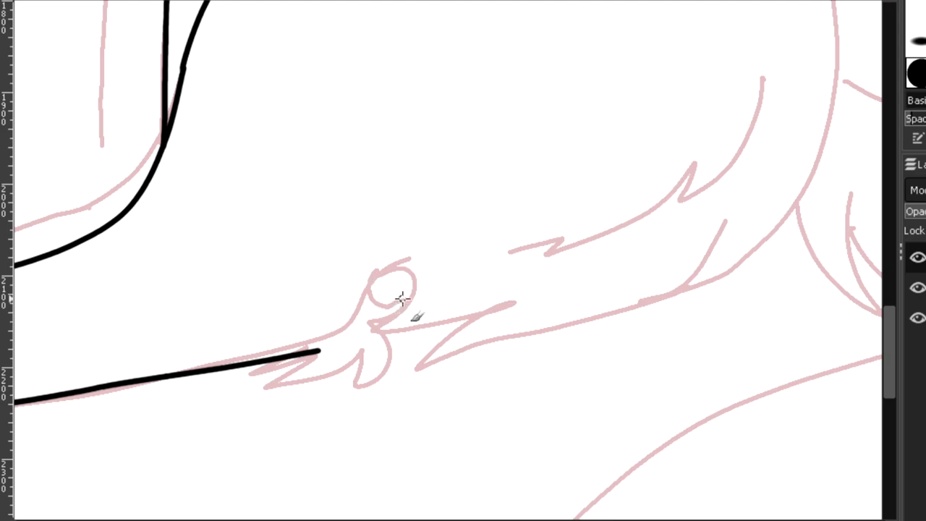
mouse_move(376, 321)
mouse_down()
mouse_move(314, 391)
mouse_move(316, 352)
mouse_up()
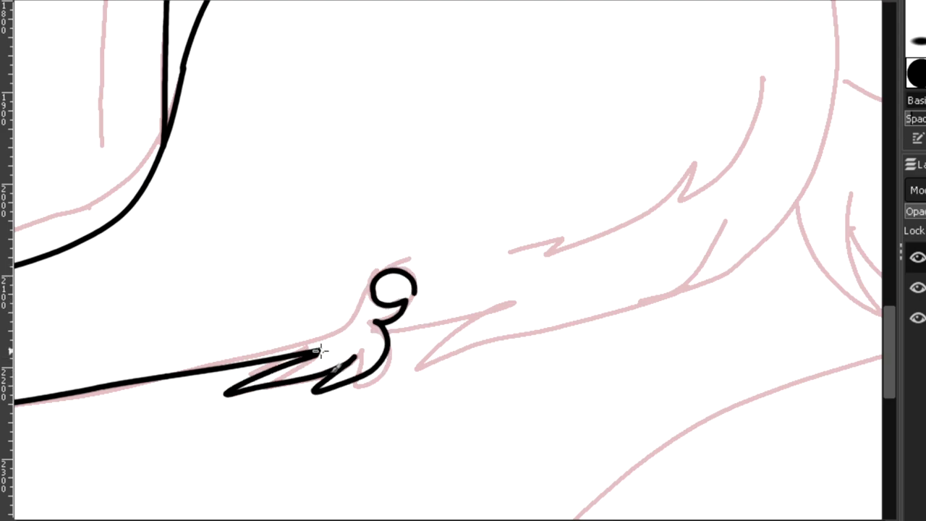
scroll(324, 298, left, 3)
scroll(434, 325, right, 5)
scroll(521, 347, down, 1)
Ink the long curve of the back from the neck down around the rump in black.
scroll(520, 347, up, 7)
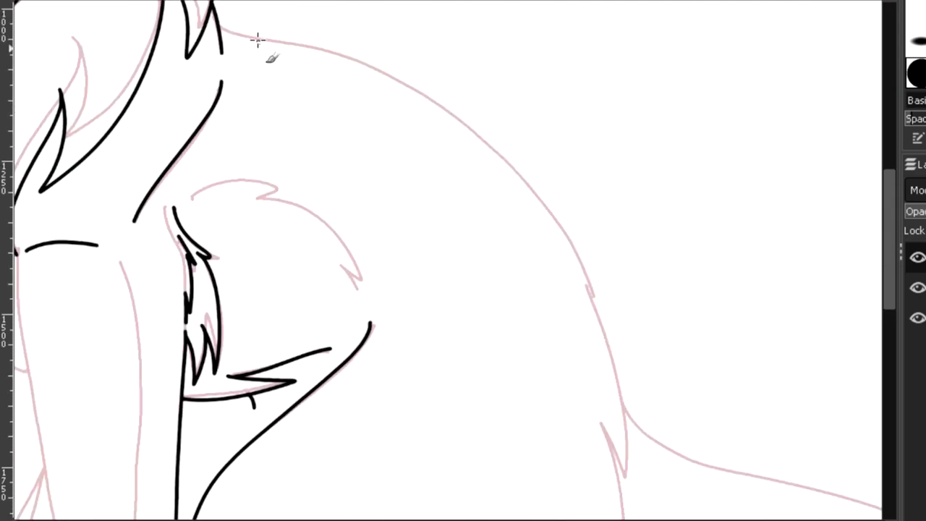
mouse_move(375, 69)
mouse_down()
mouse_move(627, 384)
mouse_move(601, 420)
mouse_up()
drag(891, 217, 891, 303)
key(plus)
mouse_move(680, 45)
mouse_down()
mouse_move(711, 82)
mouse_move(570, 442)
mouse_move(562, 443)
mouse_up()
Ink the haunch's lower edge with its pointed tuft and the jagged fur line above it in black.
scroll(553, 222, down, 5)
drag(504, 290, 344, 295)
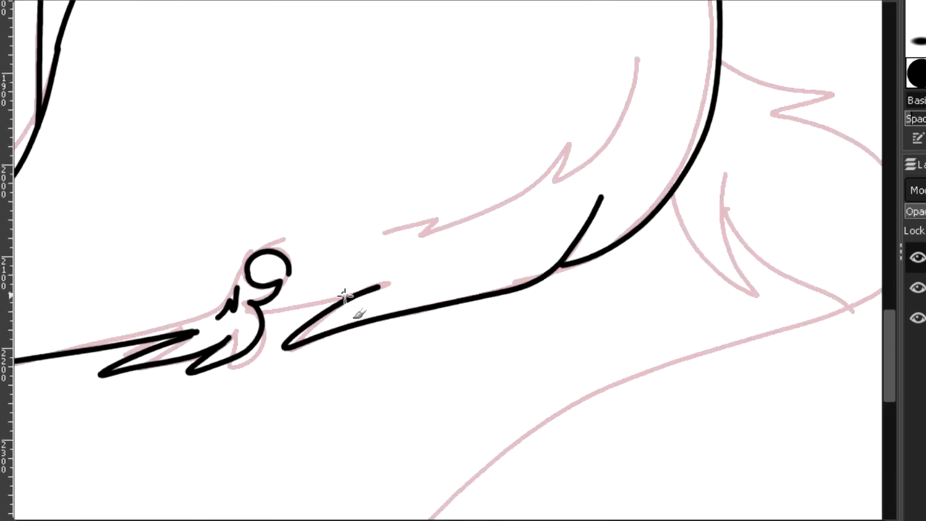
mouse_move(614, 143)
mouse_down()
mouse_move(491, 223)
mouse_move(343, 240)
mouse_up()
Ink the near front leg's front edge and the long inner line running down the leg in black.
drag(463, 520, 360, 520)
key(minus)
drag(890, 296, 910, 213)
scroll(434, 260, up, 2)
drag(405, 45, 452, 359)
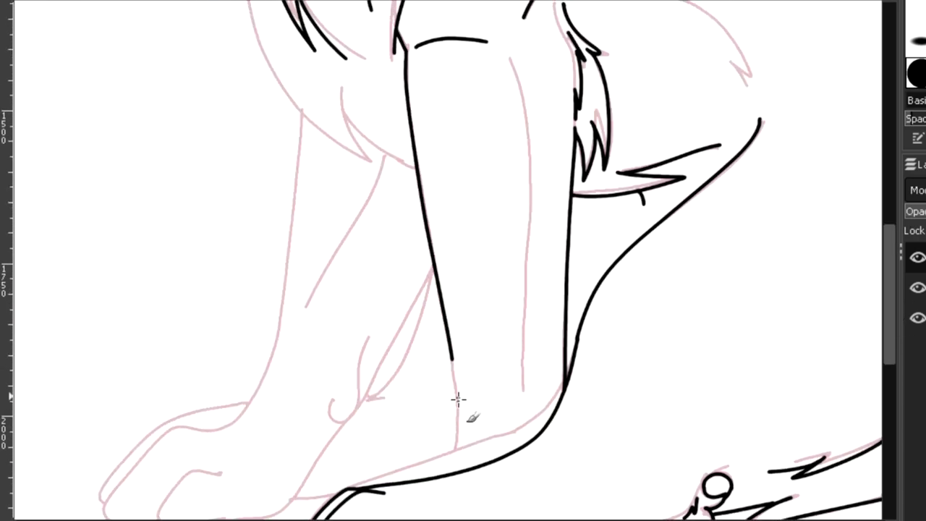
mouse_move(510, 58)
mouse_down()
mouse_move(531, 318)
mouse_move(518, 431)
mouse_up()
Ink the lower edge of the chest and its pointed fur tufts above the far front leg in black.
drag(890, 310, 890, 264)
key(plus)
mouse_move(179, 59)
mouse_down()
mouse_move(374, 402)
mouse_move(327, 284)
mouse_up()
mouse_move(331, 311)
mouse_down()
mouse_move(351, 345)
mouse_move(442, 410)
mouse_up()
scroll(467, 421, right, 3)
mouse_move(418, 138)
mouse_down()
mouse_move(525, 144)
mouse_move(476, 113)
mouse_move(516, 142)
mouse_up()
key(ctrl+z)
mouse_move(558, 142)
mouse_down()
mouse_move(591, 154)
mouse_move(671, 283)
mouse_up()
Ink the far front leg's rear edge with its small wrist curve, the paw's underside and the inner toe in black.
scroll(789, 101, down, 3)
scroll(393, 513, right, 4)
scroll(392, 513, up, 1)
scroll(134, 401, up, 3)
scroll(93, 471, up, 2)
mouse_move(386, 367)
mouse_down()
mouse_move(248, 409)
mouse_move(490, 441)
mouse_move(592, 290)
mouse_up()
mouse_move(595, 199)
mouse_down()
mouse_move(619, 252)
mouse_move(651, 187)
mouse_move(676, 55)
mouse_move(679, 64)
mouse_up()
key(ctrl+z)
scroll(533, 203, down, 1)
scroll(331, 494, up, 3)
scroll(331, 494, right, 3)
drag(436, 361, 538, 164)
key(ctrl+z)
drag(430, 380, 529, 150)
scroll(363, 382, down, 3)
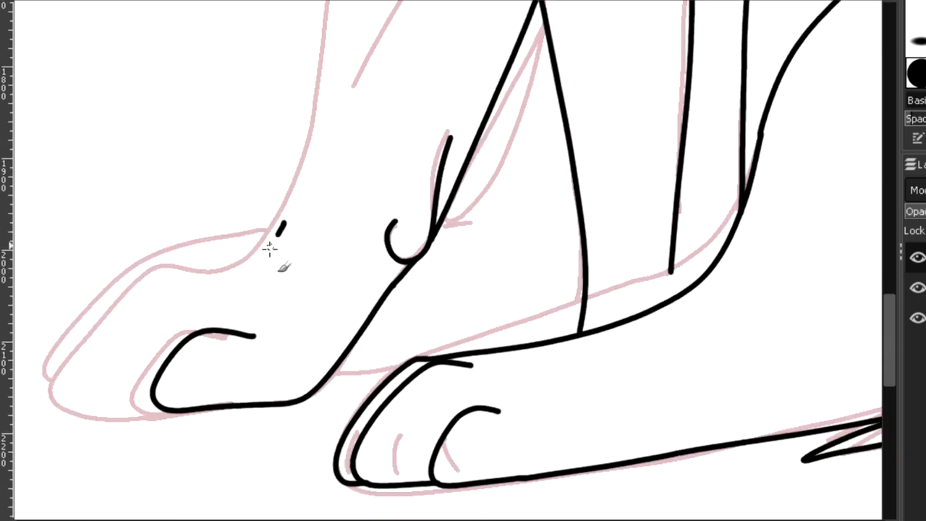
Ink the far front paw's front toe, the leg's front edge up to the chest and the leg's inner line in black.
scroll(74, 379, up, 1)
key(ctrl+z)
mouse_move(369, 165)
mouse_down()
mouse_move(223, 231)
mouse_move(246, 425)
mouse_up()
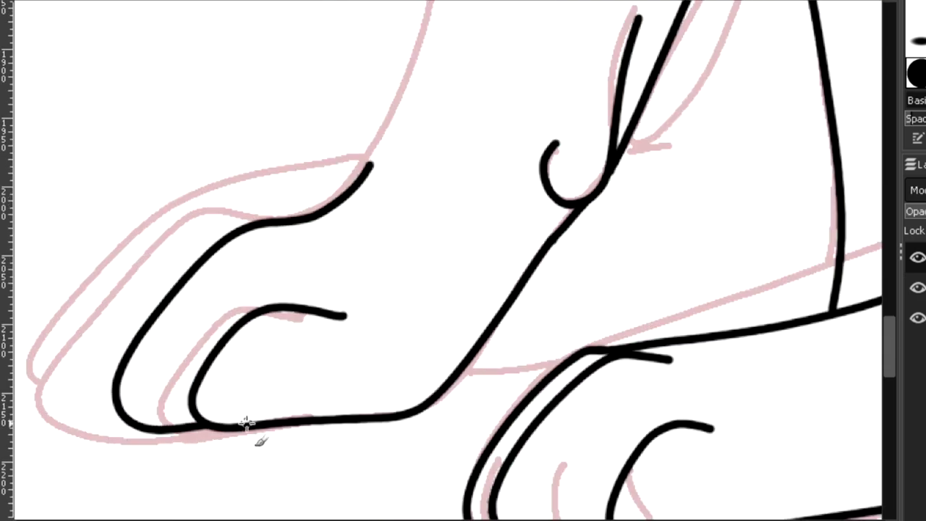
scroll(248, 424, down, 1)
drag(891, 346, 897, 311)
drag(330, 439, 397, 105)
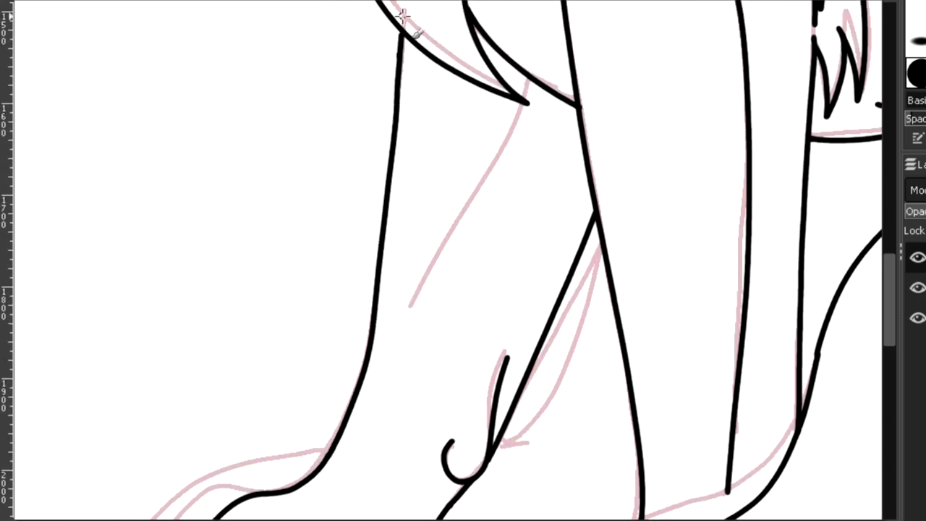
drag(522, 106, 390, 409)
scroll(383, 416, down, 1)
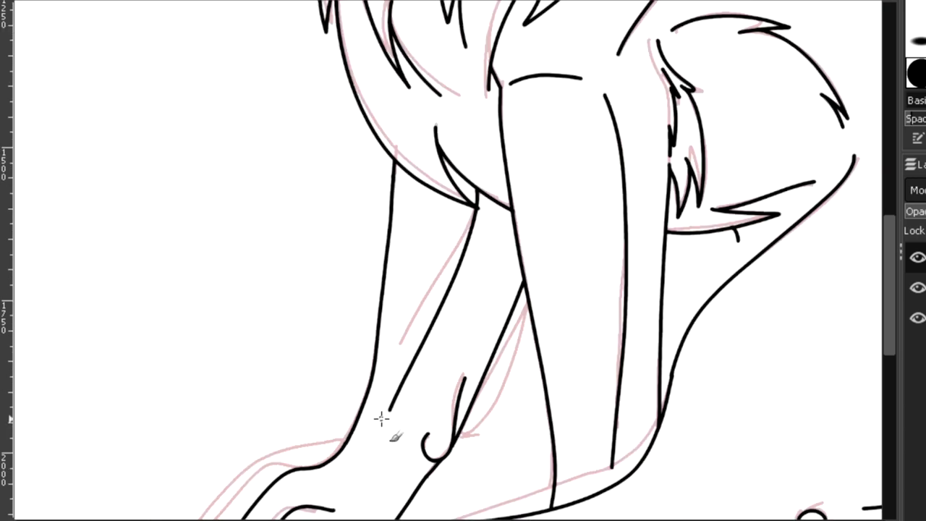
Ink the short line between the front paws and the curved edge just behind the far front leg in black.
drag(891, 235, 890, 315)
drag(351, 253, 24, 135)
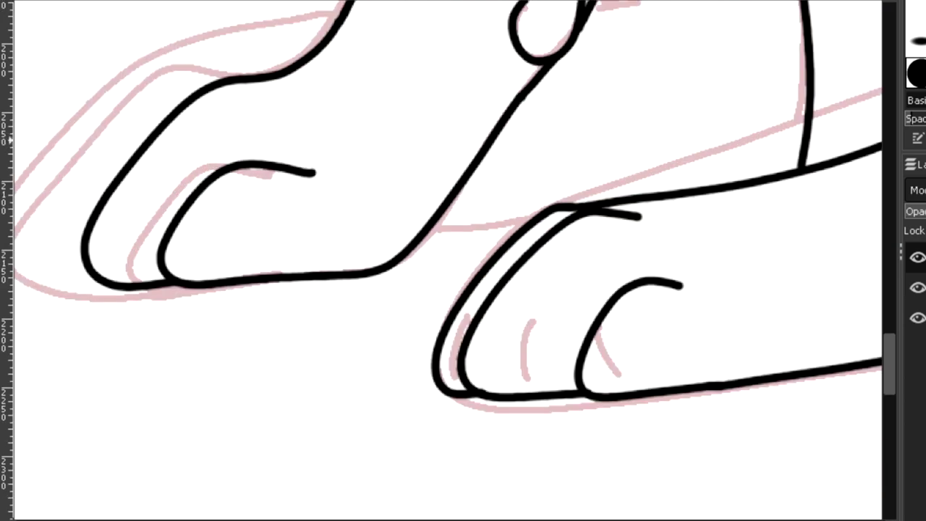
drag(531, 232, 533, 231)
drag(889, 356, 890, 336)
drag(589, 170, 698, 64)
scroll(449, 260, right, 3)
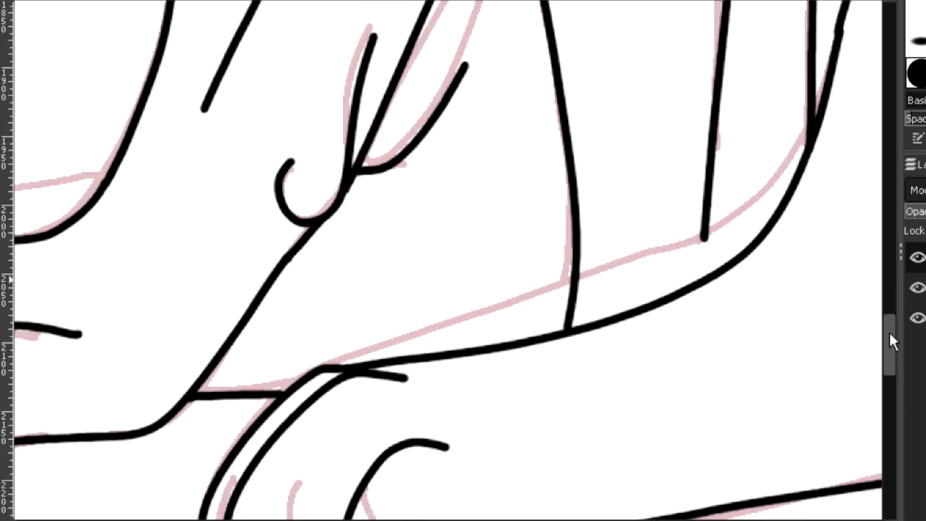
drag(889, 331, 889, 298)
scroll(499, 182, down, 1)
scroll(304, 311, left, 3)
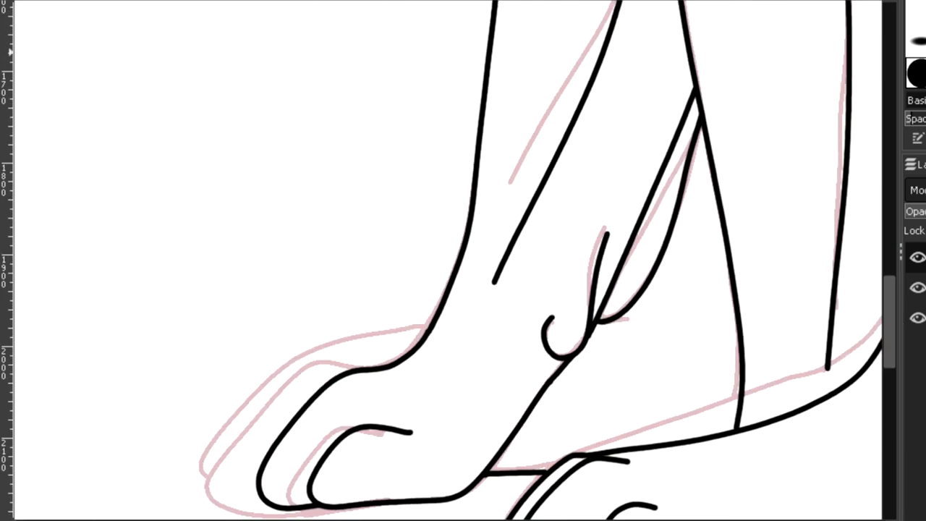
drag(700, 110, 607, 328)
Ink the far front paw's outermost toe in black and erase the overshoot where it joins the neighbouring toe.
drag(307, 367, 259, 483)
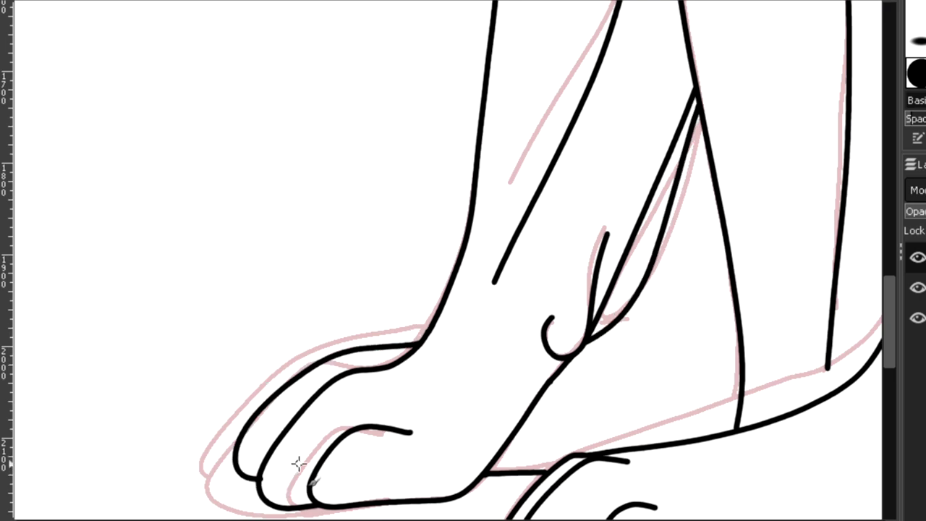
drag(231, 448, 334, 510)
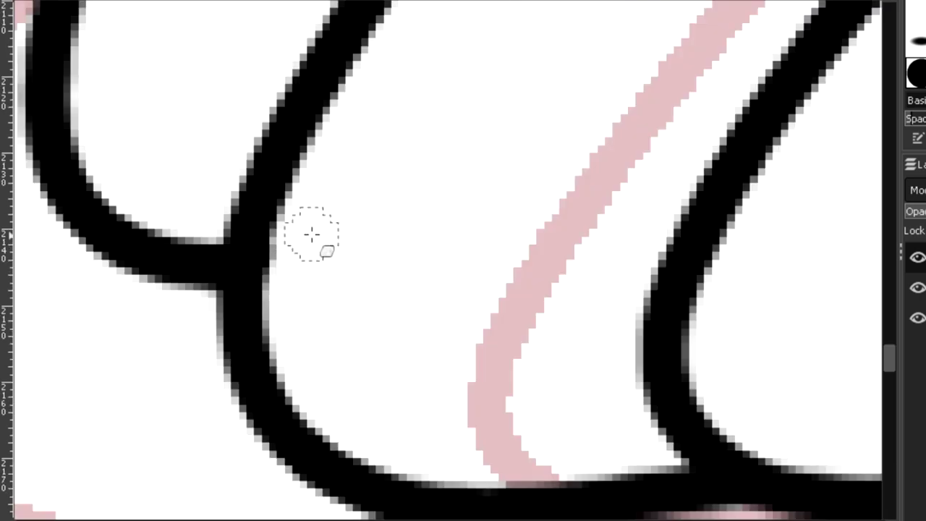
drag(295, 273, 290, 278)
scroll(367, 282, down, 5)
scroll(368, 281, right, 5)
scroll(657, 293, up, 5)
scroll(657, 293, down, 2)
Ink the tail's long outer curve from the rump to the tip, plus its inner S-shaped curve, in black.
drag(265, 519, 350, 519)
drag(893, 340, 892, 315)
drag(434, 519, 593, 519)
scroll(636, 436, down, 1)
drag(892, 243, 907, 352)
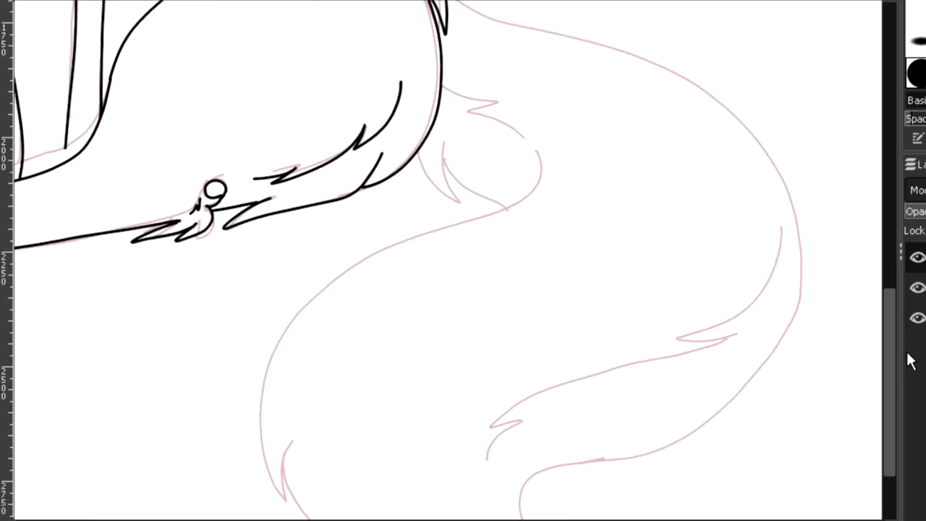
scroll(450, 60, down, 1)
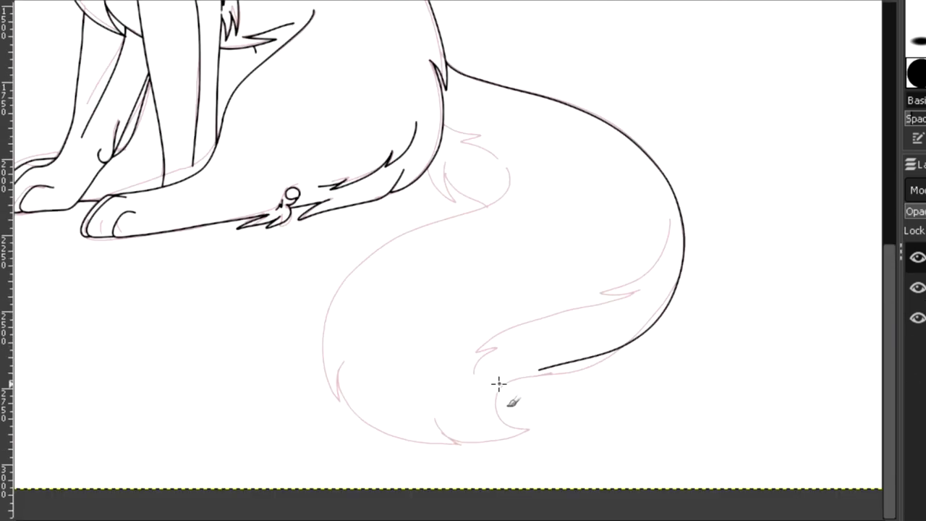
scroll(396, 392, up, 1)
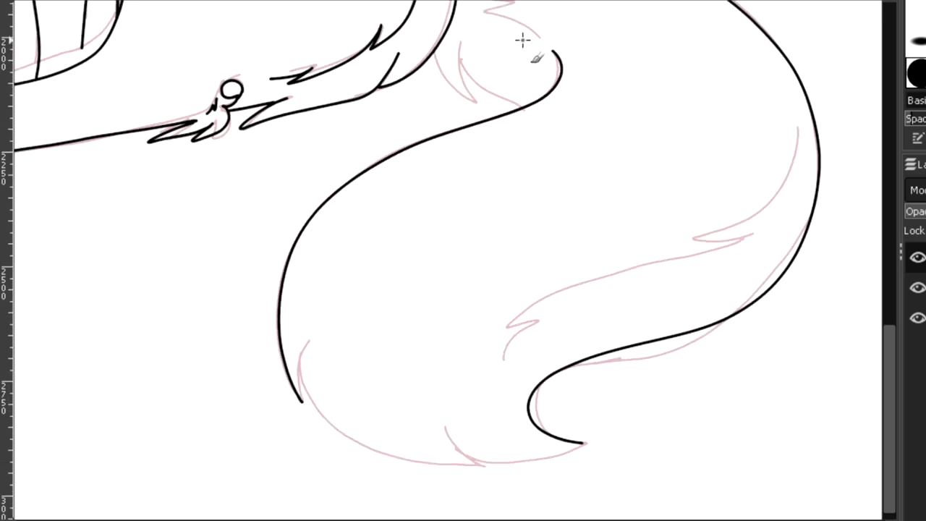
Ink the underside of the tail tip and its pointed fur tufts in black.
scroll(311, 350, up, 2)
mouse_move(49, 110)
mouse_down()
mouse_move(186, 305)
mouse_move(450, 345)
mouse_up()
drag(450, 346, 352, 276)
drag(606, 263, 405, 335)
Ink the pointed fur tufts at the base of the tail behind the rump in black.
drag(893, 468, 893, 337)
drag(307, 252, 407, 371)
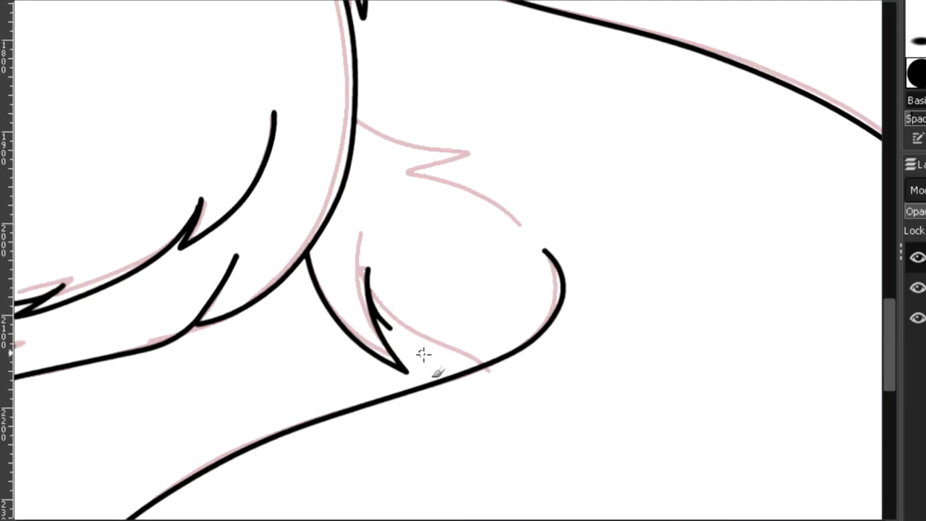
drag(354, 122, 450, 160)
Ink the jagged fur line running along the inside of the tail in black.
mouse_move(889, 342)
mouse_down()
mouse_move(889, 461)
mouse_move(890, 401)
mouse_up()
drag(463, 520, 521, 520)
mouse_move(716, 79)
mouse_down()
mouse_move(492, 296)
mouse_move(506, 295)
mouse_up()
drag(507, 294, 624, 295)
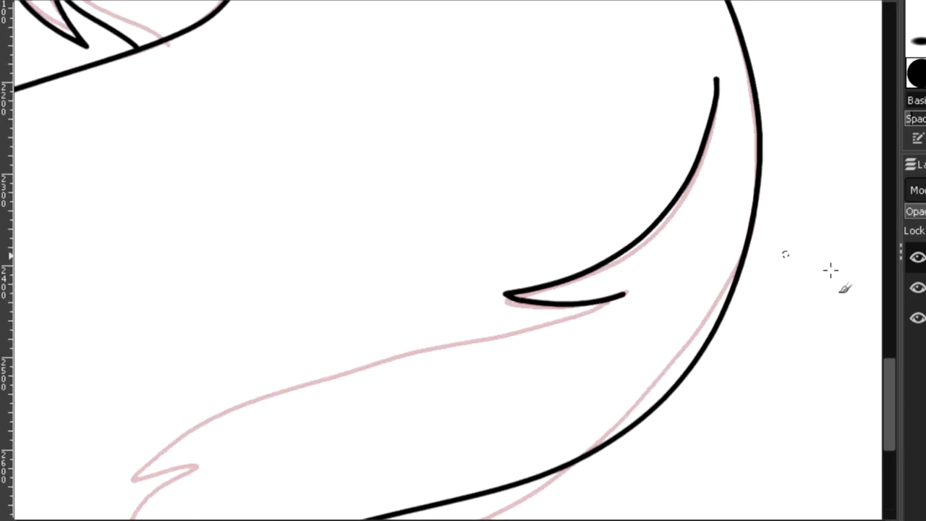
scroll(610, 149, down, 5)
mouse_move(610, 147)
mouse_down()
mouse_move(140, 306)
mouse_move(215, 302)
mouse_up()
key(ctrl+z)
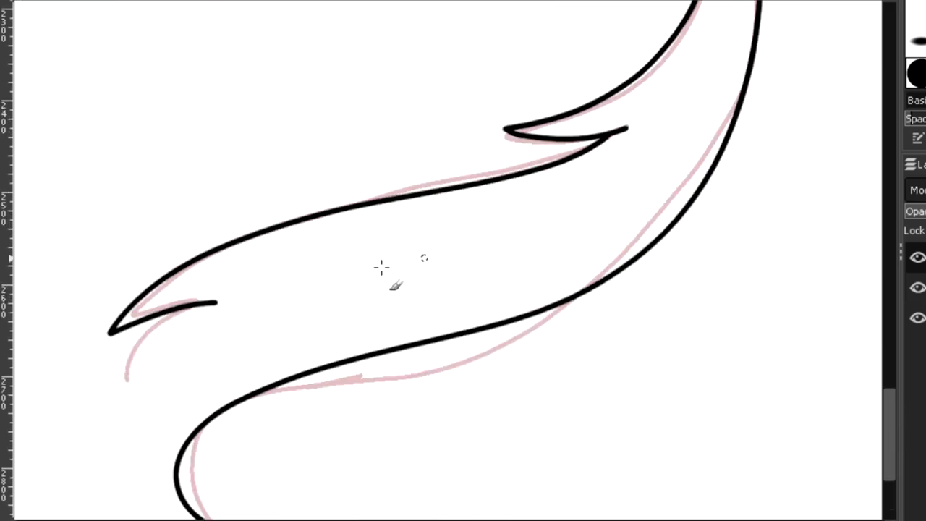
scroll(381, 267, down, 3)
drag(199, 109, 128, 183)
Hide the red sketch so only the line art shows, and add a new layer for the colour.
scroll(246, 220, down, 3)
drag(578, 520, 383, 520)
drag(889, 331, 890, 110)
click(917, 287)
key(minus)
key(ctrl+shift+n)
click(917, 348)
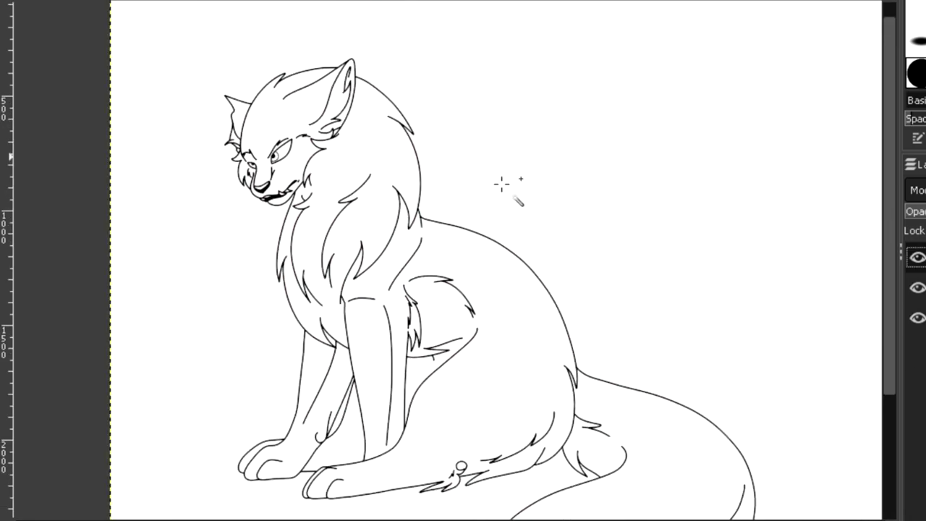
Select the figure's silhouette, leaving out the gap between the legs, and fill it with solid brown beneath the line art.
click(332, 508)
click(338, 414)
mouse_move(892, 269)
mouse_down()
mouse_move(892, 340)
mouse_move(891, 310)
mouse_up()
key(Return)
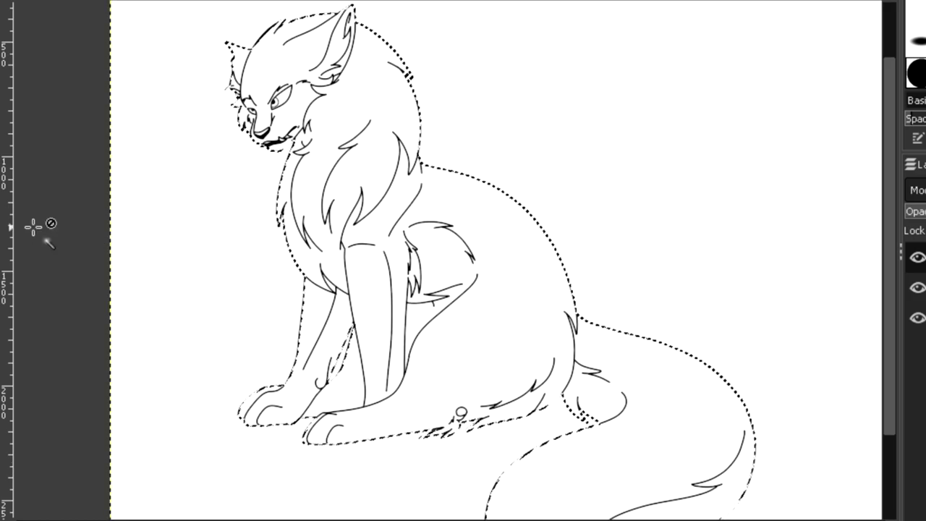
click(918, 287)
click(441, 193)
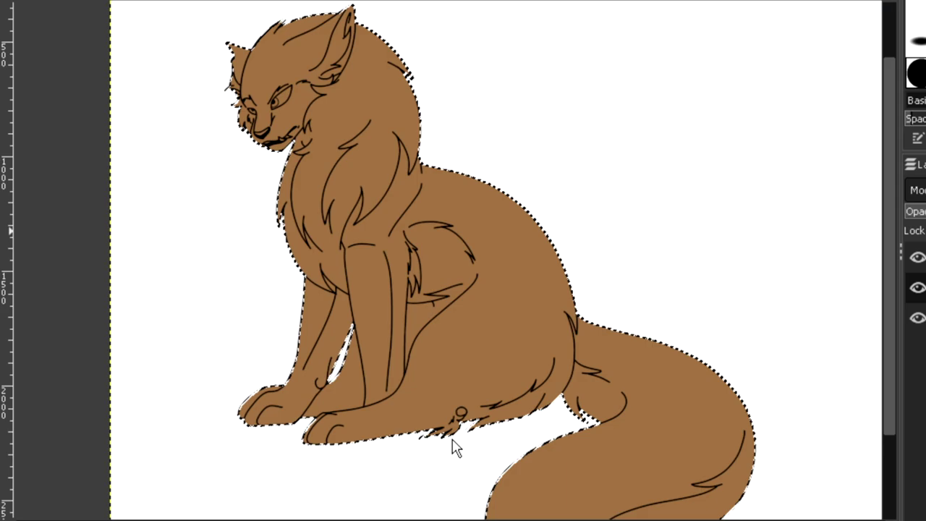
Trace the borders of the muzzle and cheek marking in tan and fill the enclosed area with tan.
scroll(264, 111, up, 6)
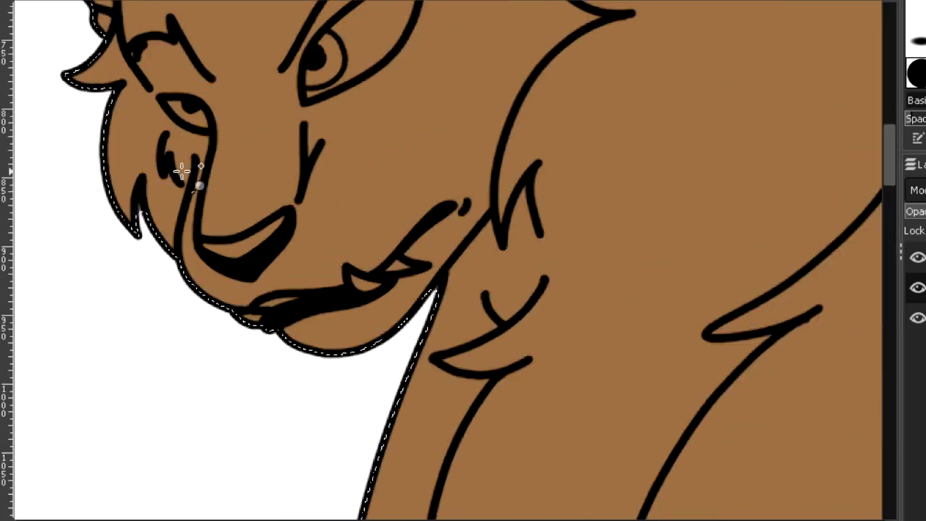
drag(343, 86, 343, 110)
drag(892, 142, 894, 133)
scroll(894, 132, up, 3)
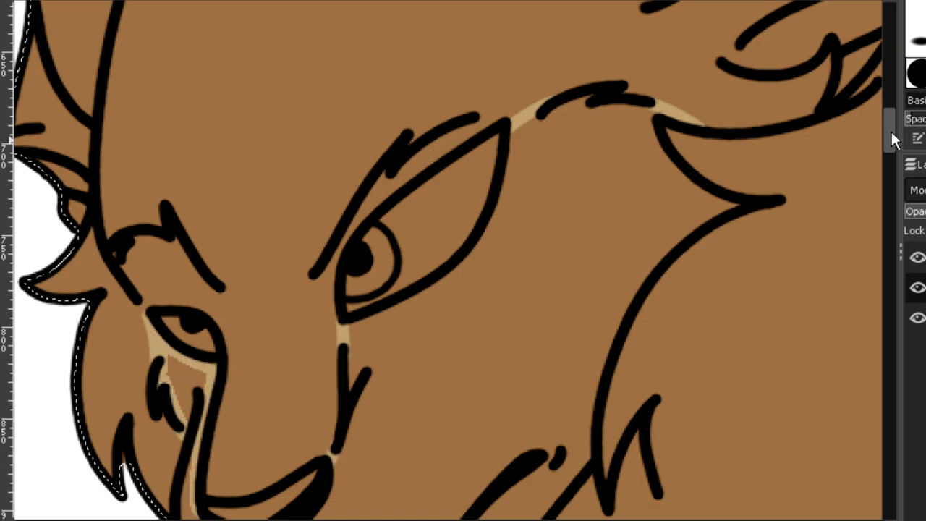
scroll(894, 140, down, 5)
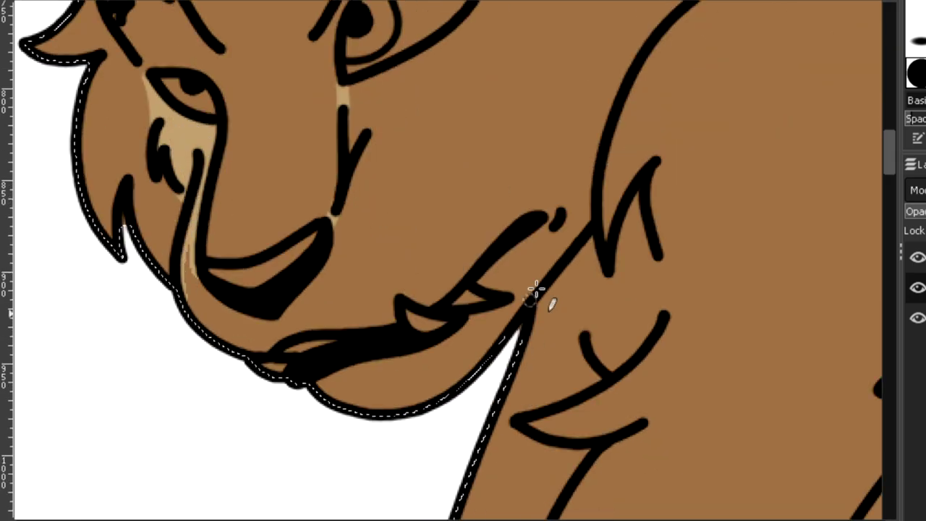
drag(553, 267, 655, 25)
scroll(892, 149, up, 4)
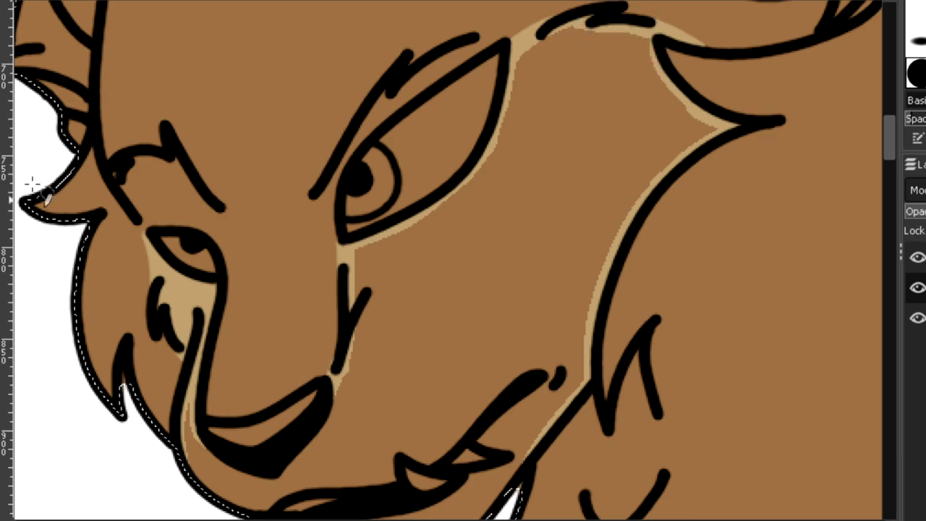
click(436, 249)
Trace the fur area at the far ear's base in tan and fill it.
drag(890, 139, 890, 116)
drag(68, 272, 35, 197)
click(49, 268)
Outline the near ear's inner area in tan, closing the gap at its base, and fill it with tan.
scroll(448, 260, right, 5)
drag(360, 172, 433, 220)
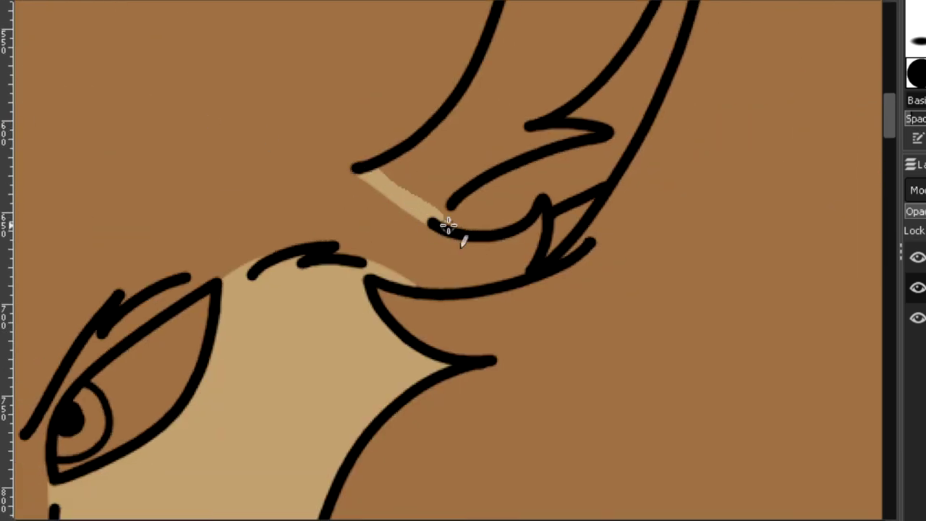
scroll(386, 405, up, 5)
mouse_move(386, 405)
mouse_down()
mouse_move(494, 268)
mouse_move(539, 132)
mouse_up()
drag(658, 326, 717, 83)
scroll(718, 238, up, 4)
key(shift+b)
click(654, 280)
scroll(652, 282, down, 4)
drag(890, 137, 891, 222)
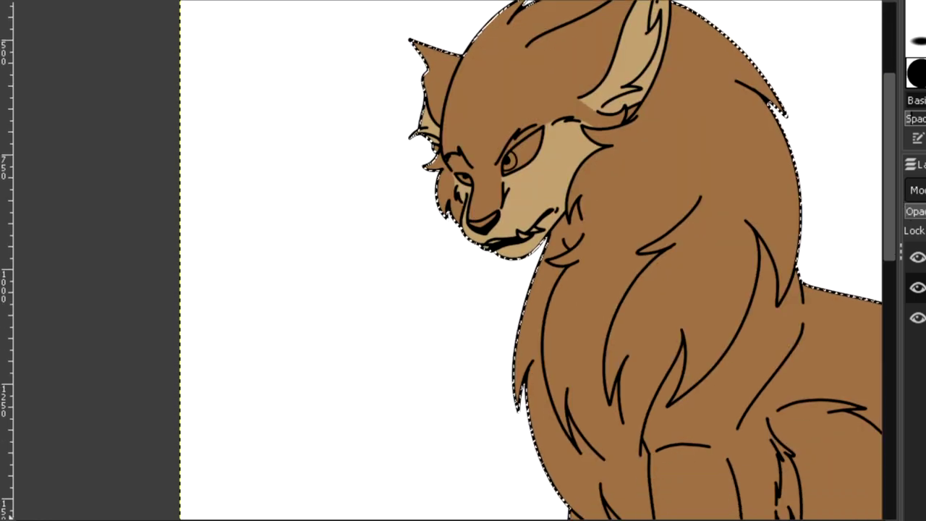
scroll(448, 261, right, 4)
drag(893, 155, 894, 118)
scroll(430, 124, up, 2)
drag(510, 71, 550, 92)
drag(613, 258, 612, 252)
Paint tan strokes bridging the gap from the chest fur line to the near leg and the gaps in the flank patch outline.
drag(892, 138, 894, 240)
mouse_move(448, 159)
mouse_down()
mouse_move(480, 244)
mouse_move(501, 264)
mouse_up()
key(ctrl+z)
scroll(367, 173, right, 4)
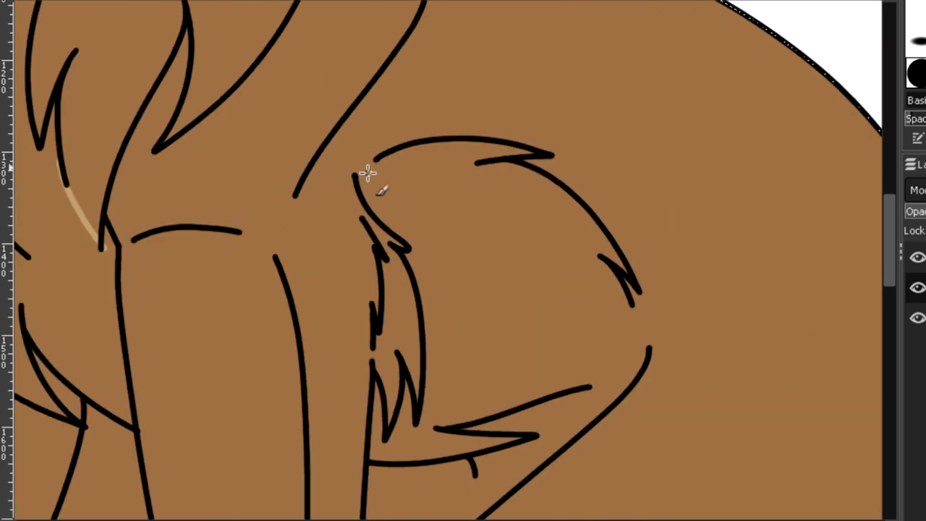
drag(650, 353, 625, 291)
drag(888, 218, 889, 235)
mouse_move(474, 381)
mouse_down()
mouse_move(473, 420)
mouse_move(449, 466)
mouse_up()
Trace the neck and upper chest marking's borders in tan along the inside of the fur lines.
scroll(449, 466, left, 3)
drag(889, 253, 890, 114)
scroll(337, 220, up, 2)
mouse_move(118, 328)
mouse_down()
mouse_move(320, 215)
mouse_move(463, 237)
mouse_move(496, 316)
mouse_up()
scroll(572, 289, down, 3)
mouse_move(574, 336)
mouse_down()
mouse_move(566, 262)
mouse_move(510, 439)
mouse_up()
scroll(511, 439, down, 4)
mouse_move(392, 282)
mouse_down()
mouse_move(460, 231)
mouse_move(283, 359)
mouse_move(394, 352)
mouse_up()
scroll(723, 217, down, 3)
mouse_move(365, 159)
mouse_down()
mouse_move(222, 343)
mouse_move(158, 512)
mouse_up()
Trace the remaining lower chest borders in tan and fill the whole chest marking with tan.
drag(892, 176, 891, 214)
mouse_move(154, 102)
mouse_down()
mouse_move(151, 161)
mouse_move(189, 320)
mouse_move(265, 502)
mouse_up()
scroll(273, 264, down, 4)
drag(314, 274, 346, 514)
scroll(386, 471, down, 4)
drag(343, 220, 354, 282)
mouse_move(293, 302)
mouse_down()
mouse_move(154, 185)
mouse_move(193, 295)
mouse_move(233, 344)
mouse_up()
scroll(228, 208, left, 5)
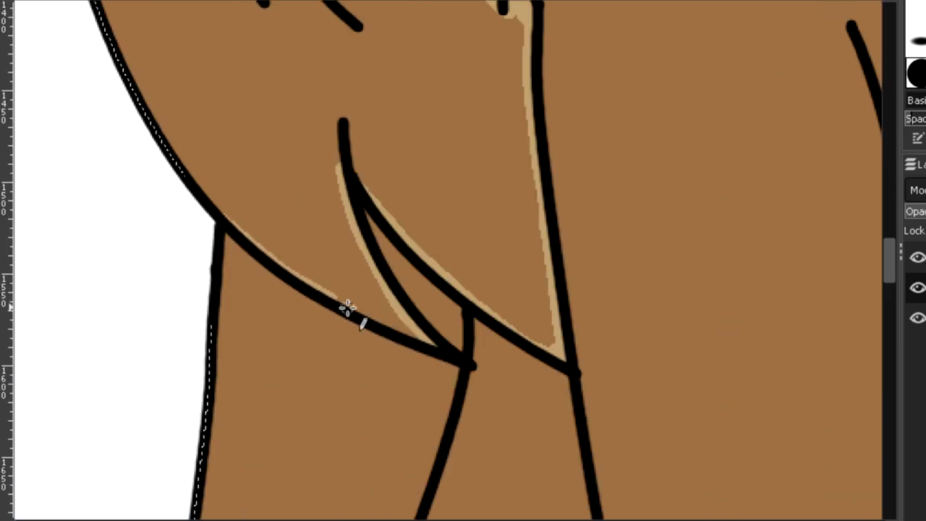
key(ctrl+shift+a)
key(shift+b)
click(447, 254)
Trace the flank patch's borders between the near front leg and thigh in tan and fill the patch with tan.
scroll(208, 499, right, 10)
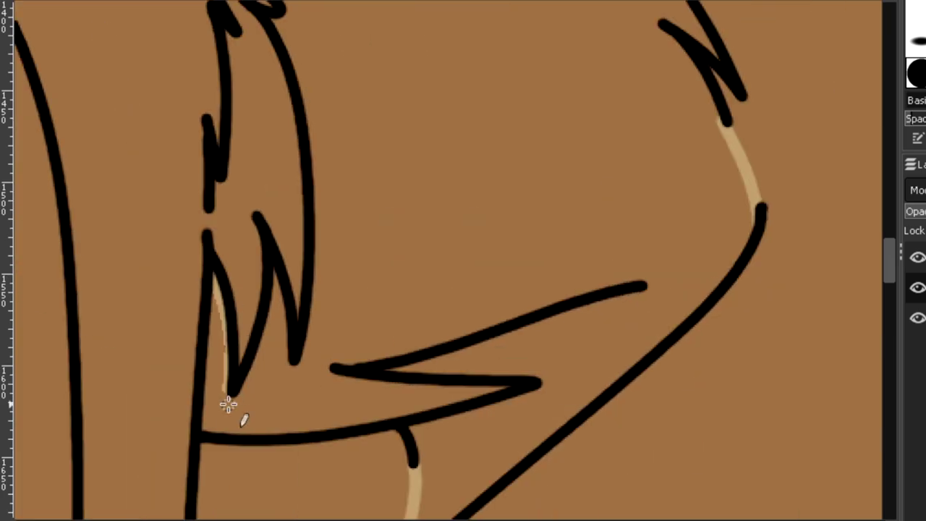
drag(228, 405, 288, 337)
drag(202, 429, 410, 427)
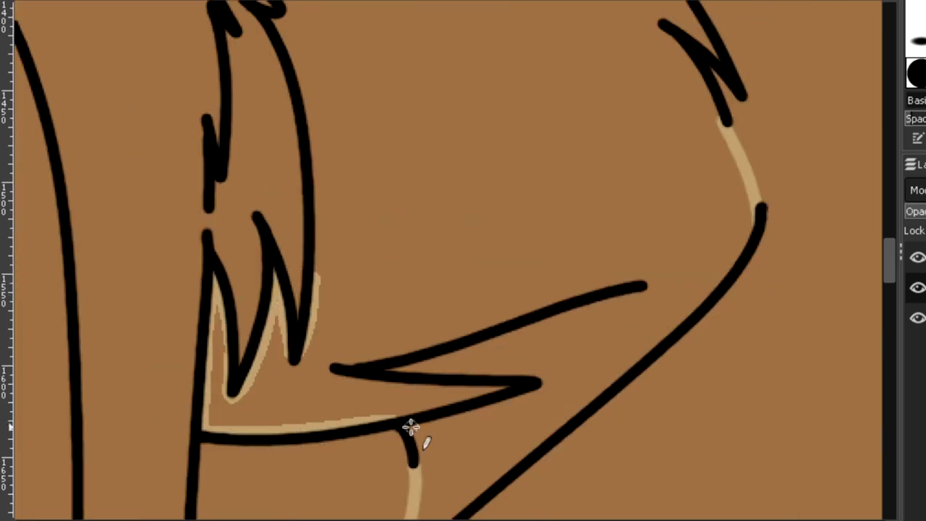
drag(711, 107, 738, 264)
drag(889, 262, 890, 277)
drag(416, 391, 425, 351)
mouse_move(504, 331)
mouse_down()
mouse_move(731, 124)
mouse_move(752, 26)
mouse_up()
scroll(890, 253, up, 11)
mouse_move(683, 340)
mouse_down()
mouse_move(713, 310)
mouse_move(592, 156)
mouse_up()
mouse_move(192, 171)
mouse_down()
mouse_move(205, 105)
mouse_move(318, 58)
mouse_move(515, 69)
mouse_up()
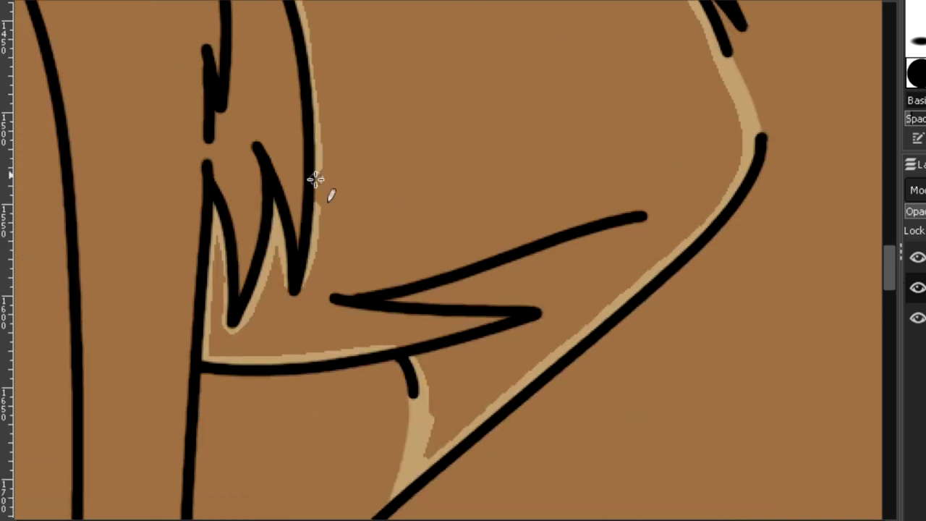
click(300, 451)
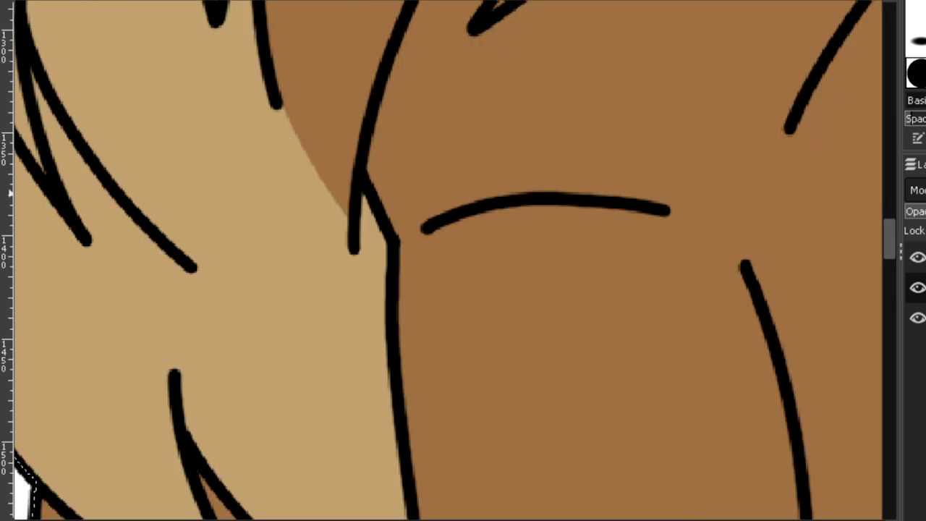
Smooth the chest marking's tan edge where the fur line meets the top of the near front leg.
drag(278, 94, 318, 180)
drag(348, 229, 322, 182)
scroll(404, 11, down, 6)
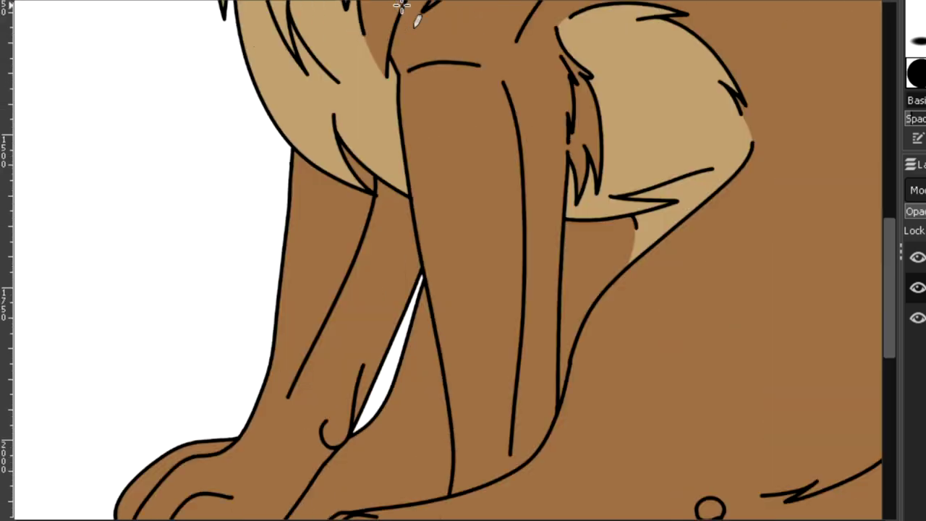
Trace the outer edge of the tail-base marking in tan, bridging the gap between its fur lines.
drag(889, 199, 888, 178)
key(z)
drag(443, 366, 617, 470)
click(417, 203)
key(p)
mouse_move(471, 256)
mouse_down()
mouse_move(367, 173)
mouse_move(412, 209)
mouse_up()
drag(491, 369, 426, 437)
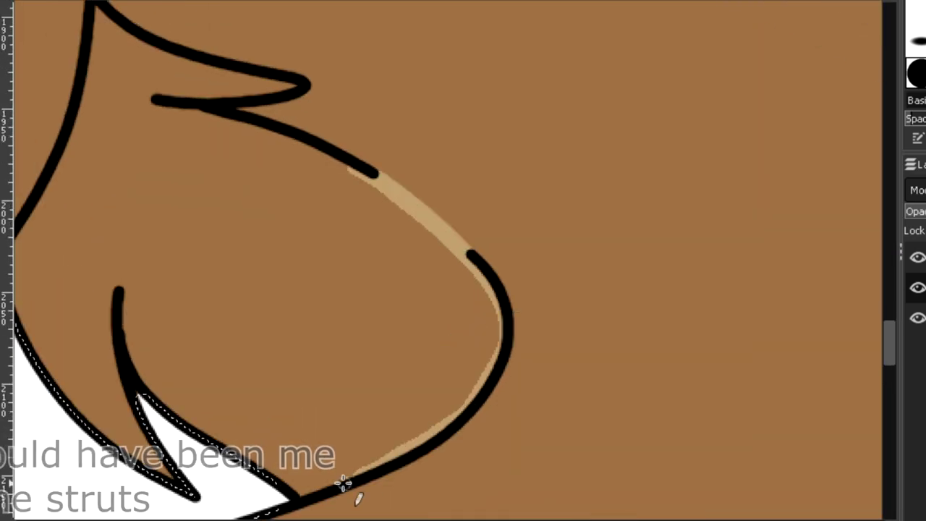
Trace the tail-base marking's borders along the thigh and upper fur tuft in tan and fill the marking.
scroll(614, 58, left, 5)
scroll(479, 103, up, 2)
mouse_move(480, 104)
mouse_down()
mouse_move(426, 290)
mouse_move(383, 358)
mouse_up()
mouse_move(742, 274)
mouse_down()
mouse_move(673, 239)
mouse_move(687, 181)
mouse_move(608, 170)
mouse_move(487, 79)
mouse_up()
key(shift+b)
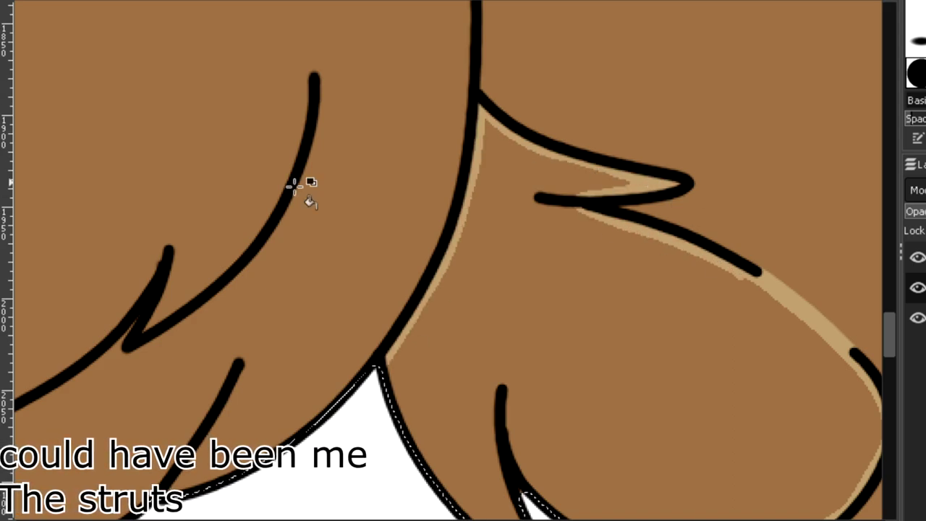
click(446, 426)
Draw a curved tan border from the tail-tip marking's upper fur line to the tail's outer edge.
scroll(447, 426, down, 8)
scroll(615, 231, right, 3)
scroll(795, 231, up, 3)
key(p)
mouse_move(384, 282)
mouse_down()
mouse_move(379, 184)
mouse_move(341, 44)
mouse_up()
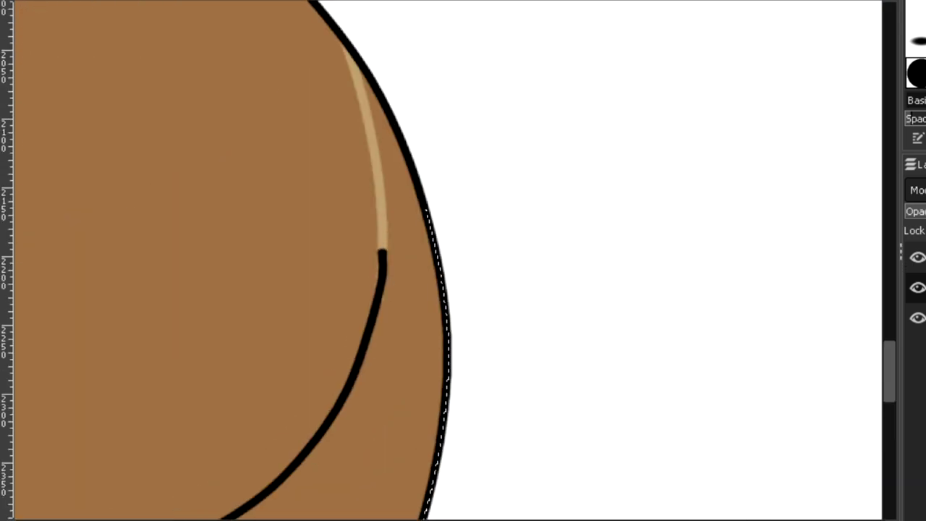
Draw the tan border at the curled end of the tail, running up to the fur tuft and redoing misplaced strokes.
scroll(448, 260, left, 5)
mouse_move(890, 383)
mouse_down()
mouse_move(904, 436)
mouse_move(899, 481)
mouse_up()
scroll(448, 260, left, 1)
mouse_move(206, 153)
mouse_down()
mouse_move(400, 409)
mouse_move(442, 402)
mouse_move(283, 356)
mouse_move(439, 403)
mouse_up()
key(ctrl+z)
key(ctrl+z)
scroll(231, 214, up, 1)
mouse_move(242, 47)
mouse_down()
mouse_move(206, 207)
mouse_move(383, 428)
mouse_up()
Trace tan along the underside of the long fur line that crosses the lower tail.
scroll(182, 375, up, 5)
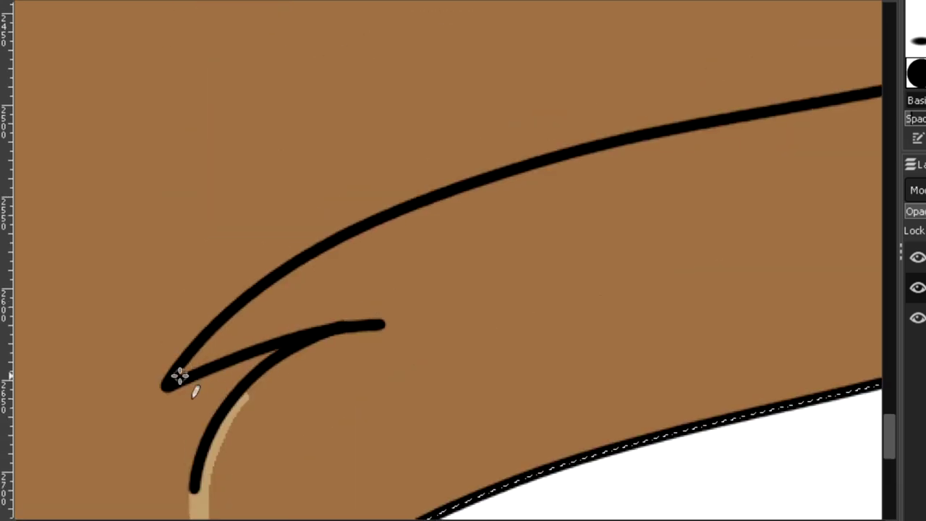
drag(326, 250, 630, 143)
scroll(630, 142, right, 5)
mouse_move(354, 140)
mouse_down()
mouse_move(543, 103)
mouse_move(755, 38)
mouse_up()
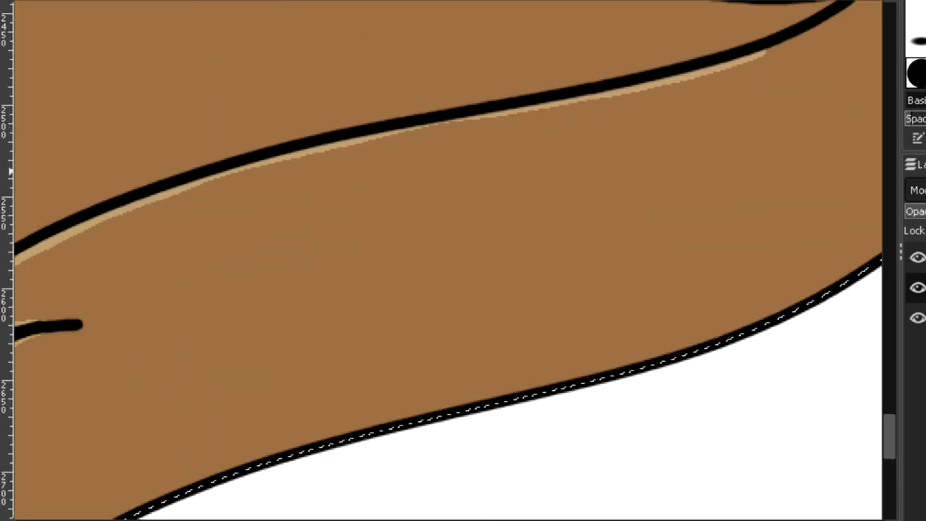
drag(376, 136, 531, 107)
mouse_move(766, 51)
mouse_down()
mouse_move(733, 53)
mouse_move(343, 313)
mouse_up()
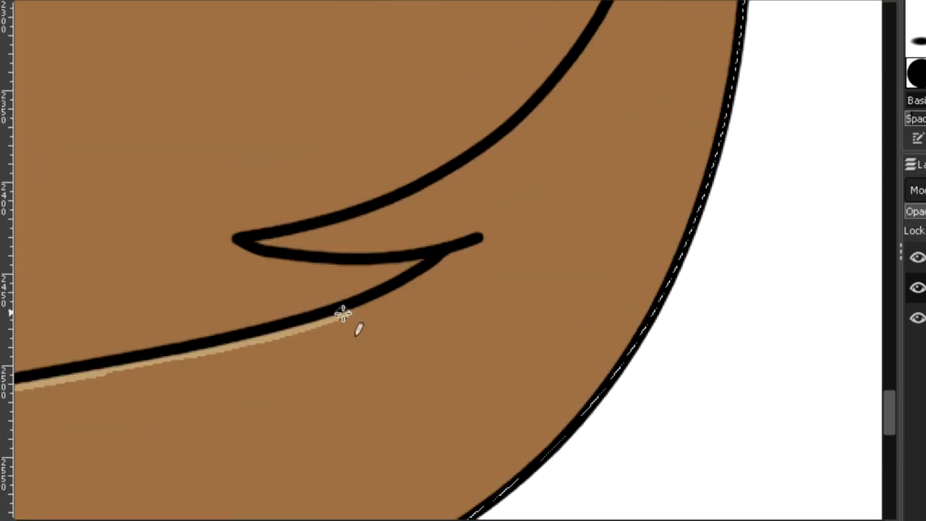
Trace the remaining fur tuft and curved fur line of the tail marking in tan and fill the marking.
drag(254, 242, 389, 251)
mouse_move(405, 204)
mouse_down()
mouse_move(560, 80)
mouse_move(606, 18)
mouse_up()
drag(890, 410, 890, 373)
mouse_move(608, 413)
mouse_down()
mouse_move(655, 293)
mouse_move(663, 126)
mouse_up()
drag(891, 370, 891, 355)
drag(662, 295, 627, 137)
scroll(699, 369, down, 6)
scroll(702, 372, down, 1)
scroll(723, 234, up, 2)
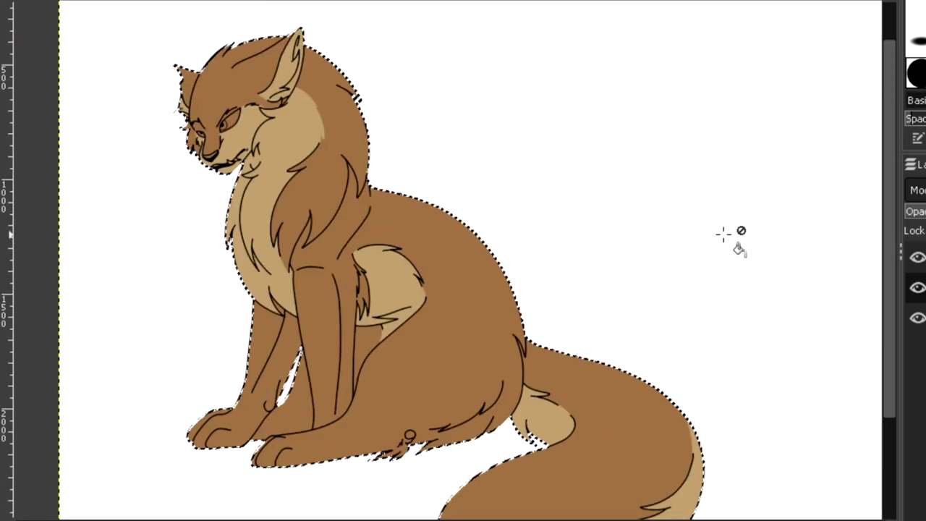
Outline a tan sock across the far front paw with a curved upper border and fill it with tan.
scroll(265, 364, up, 5)
mouse_move(330, 83)
mouse_down()
mouse_move(461, 150)
mouse_move(545, 246)
mouse_move(359, 100)
mouse_move(488, 186)
mouse_move(529, 225)
mouse_up()
drag(460, 325, 442, 343)
key(shift+b)
click(360, 205)
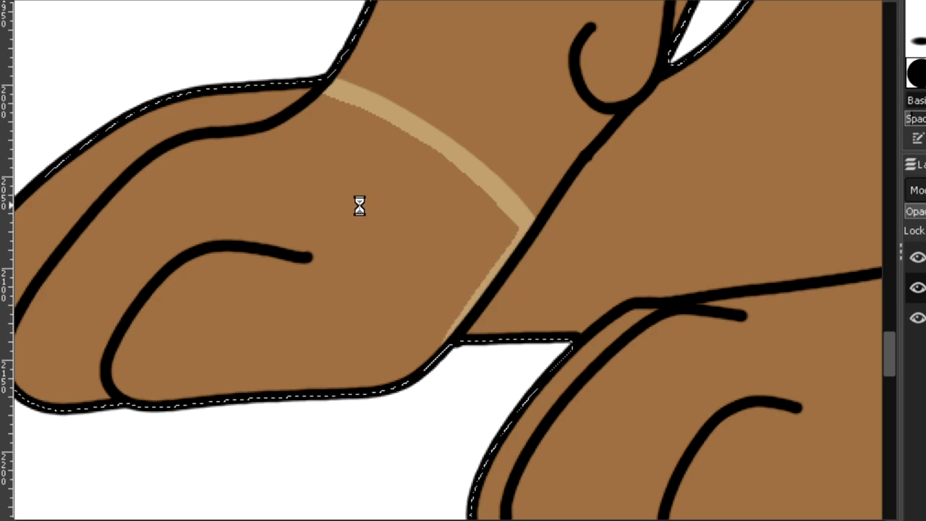
Outline a tan sock on the near hind paw with a curved border behind the toes and fill it.
scroll(360, 206, right, 7)
drag(128, 319, 510, 452)
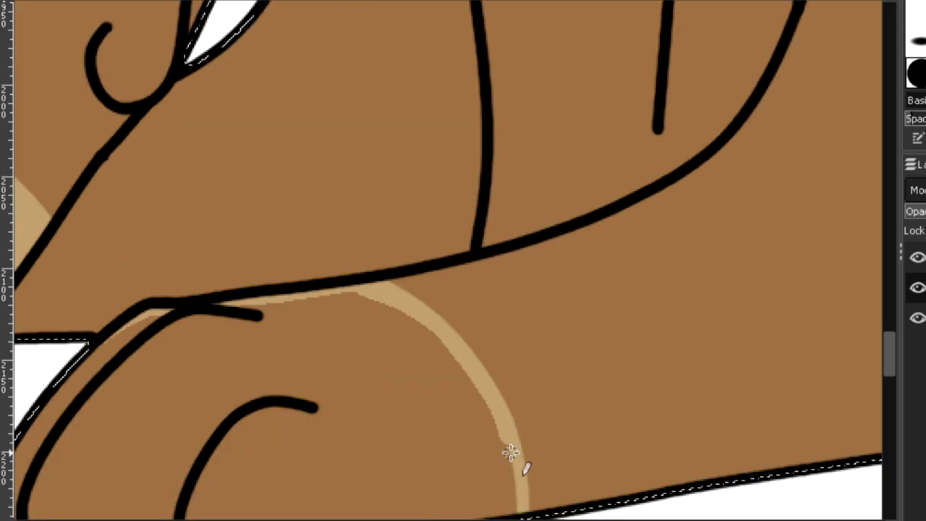
key(shift+b)
click(329, 448)
Paint a thin tan sock edge at the bottom of the near front leg, just above the hind leg's line.
scroll(329, 448, down, 4)
scroll(438, 430, up, 4)
key(p)
drag(128, 287, 271, 276)
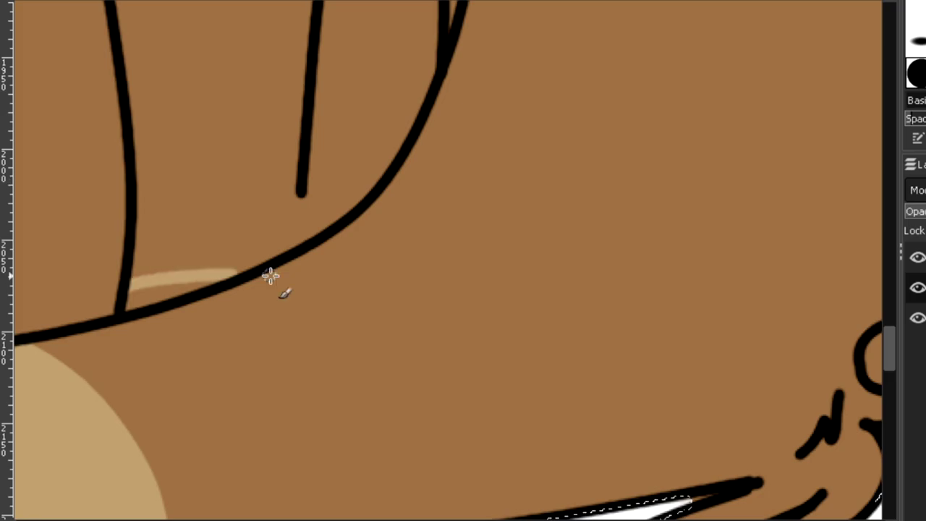
scroll(263, 362, down, 4)
drag(890, 362, 890, 195)
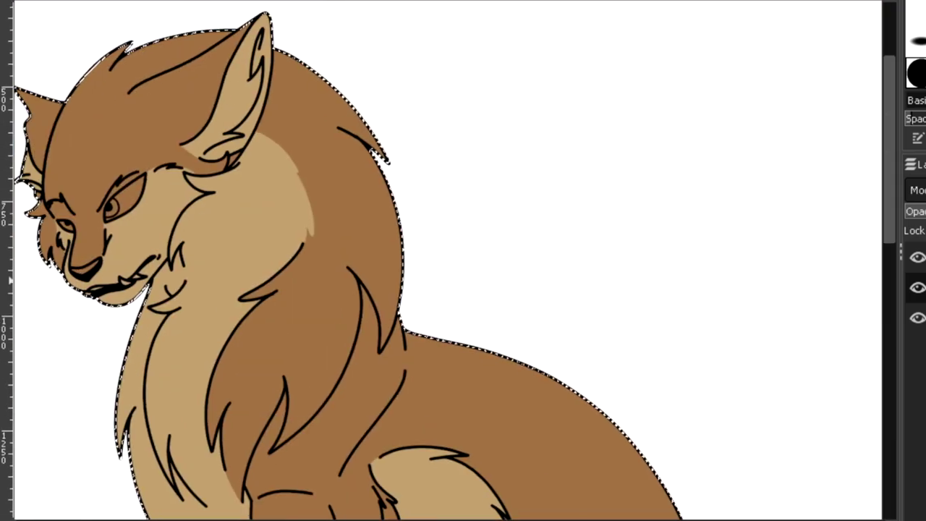
Add a new layer and paint a dark brown band across the muzzle bridge above the nose.
key(ctrl+shift+n)
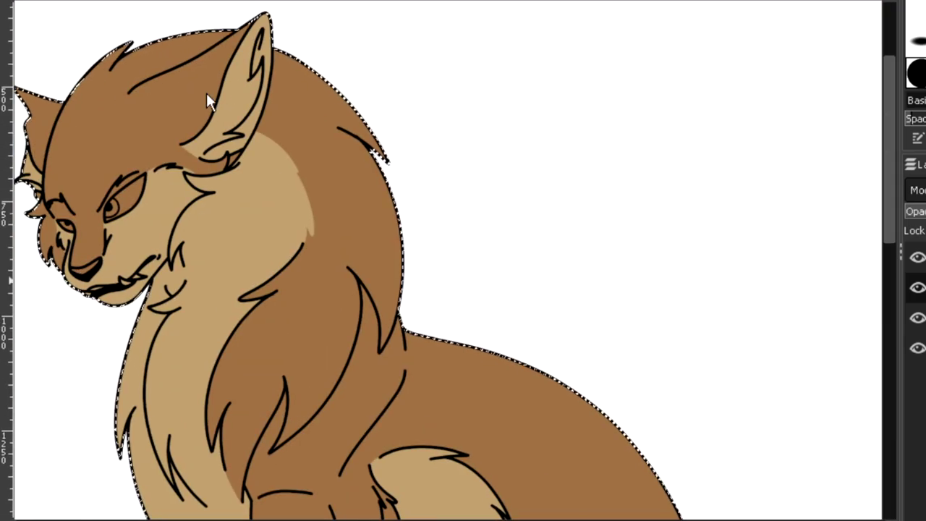
scroll(29, 274, up, 4)
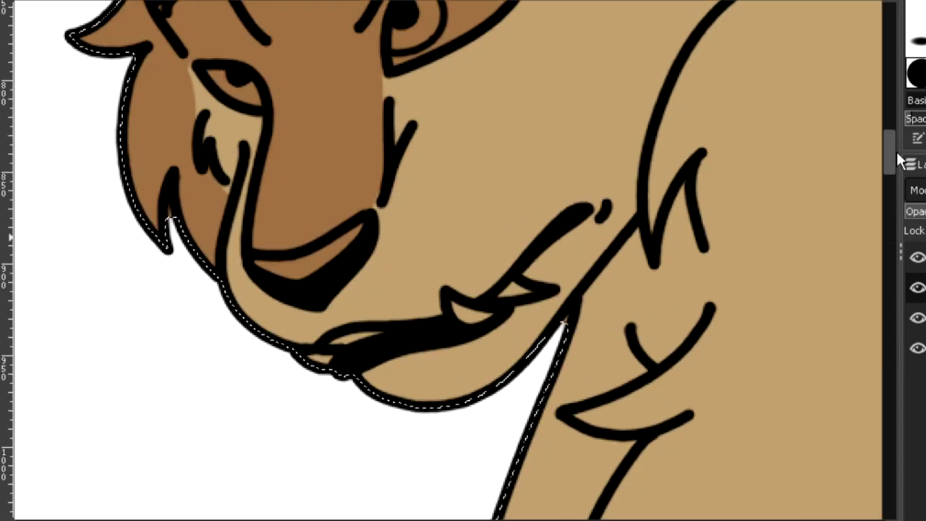
drag(895, 153, 894, 145)
scroll(301, 293, up, 1)
mouse_move(244, 333)
mouse_down()
mouse_move(319, 338)
mouse_move(242, 333)
mouse_move(348, 319)
mouse_move(439, 232)
mouse_up()
mouse_move(412, 314)
mouse_down()
mouse_move(231, 343)
mouse_move(345, 350)
mouse_move(280, 340)
mouse_move(267, 361)
mouse_up()
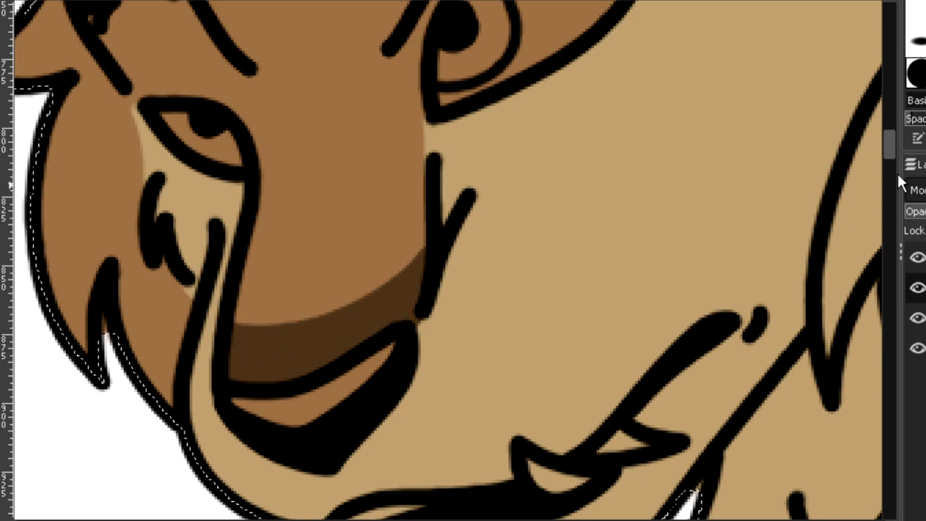
Close the gaps around both brow lines in dark brown and fill the areas above the eyes.
scroll(607, 34, up, 3)
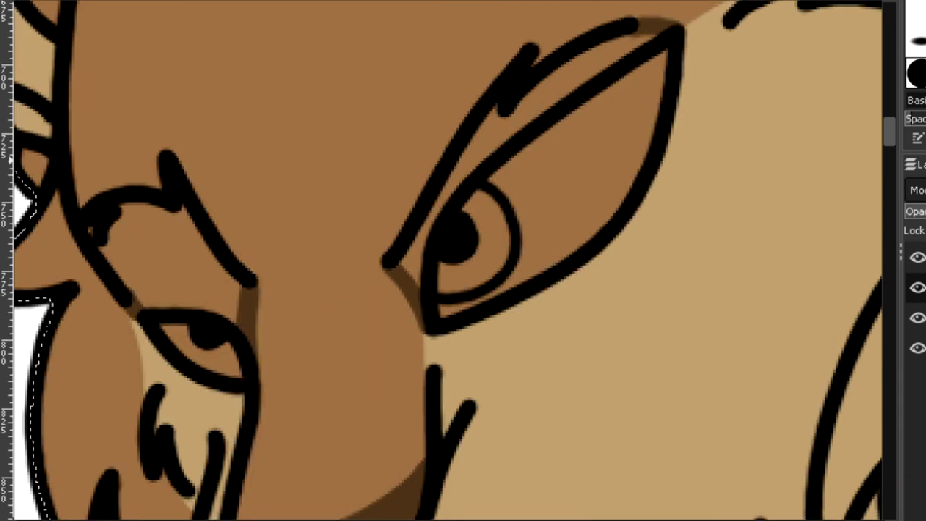
click(481, 148)
click(174, 253)
key(minus)
key(minus)
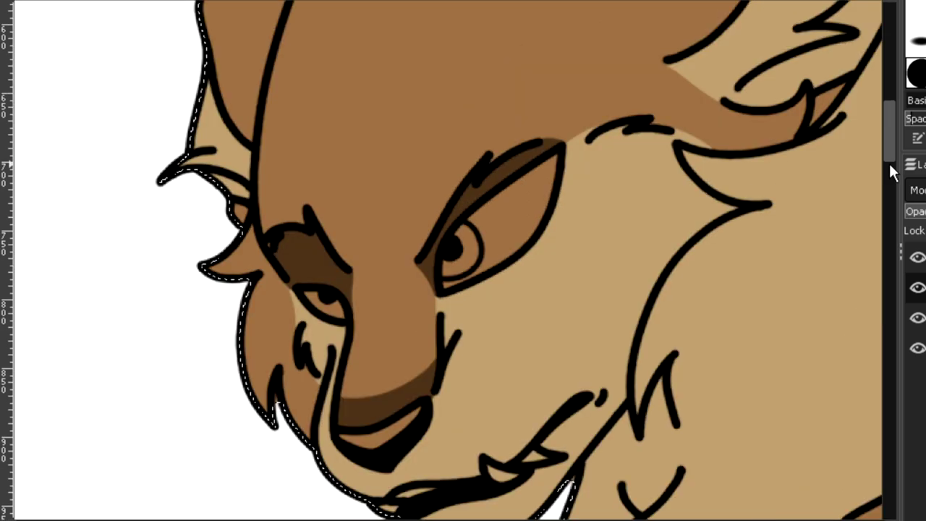
Outline a dark brown patch on the outer side of the near ear with a curved lower border.
drag(890, 156, 890, 116)
drag(494, 136, 534, 182)
key(plus)
key(plus)
drag(889, 91, 890, 79)
drag(506, 519, 550, 519)
mouse_move(285, 353)
mouse_down()
mouse_move(150, 206)
mouse_move(291, 327)
mouse_up()
key(shift+b)
click(269, 205)
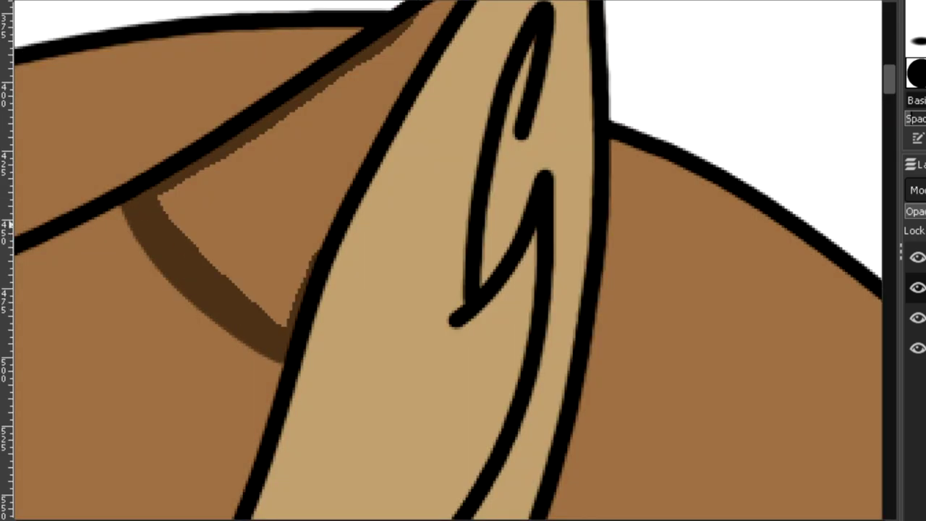
Extend the ear patch's dark brown outline up to the ear tip and fill the patch.
drag(313, 272, 438, 17)
drag(891, 84, 892, 69)
drag(443, 271, 417, 269)
key(shift+b)
click(266, 471)
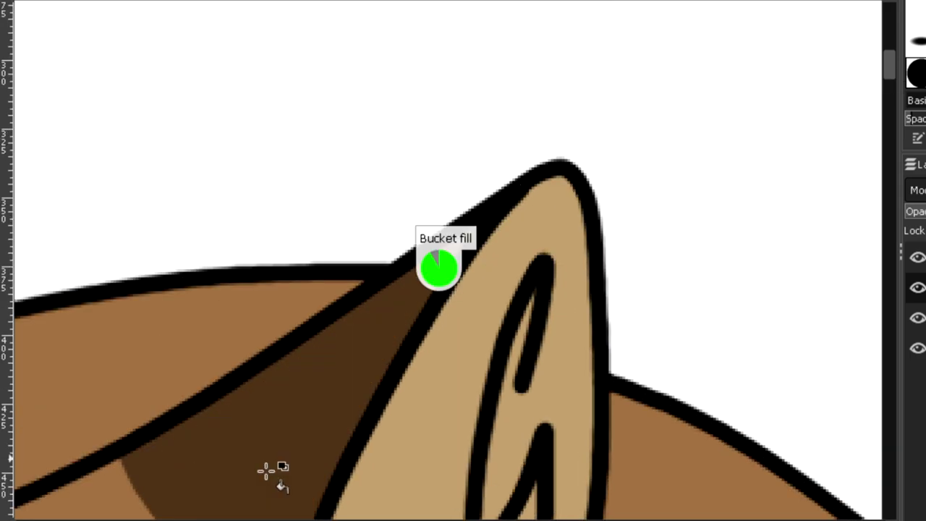
Draw a long dark brown stripe outline and two short streaks on the neck behind the near ear.
key(minus)
key(minus)
key(minus)
key(minus)
key(minus)
drag(888, 55, 888, 121)
key(plus)
key(plus)
mouse_move(419, 14)
mouse_down()
mouse_move(450, 95)
mouse_move(455, 40)
mouse_up()
drag(463, 160, 442, 218)
drag(330, 210, 292, 253)
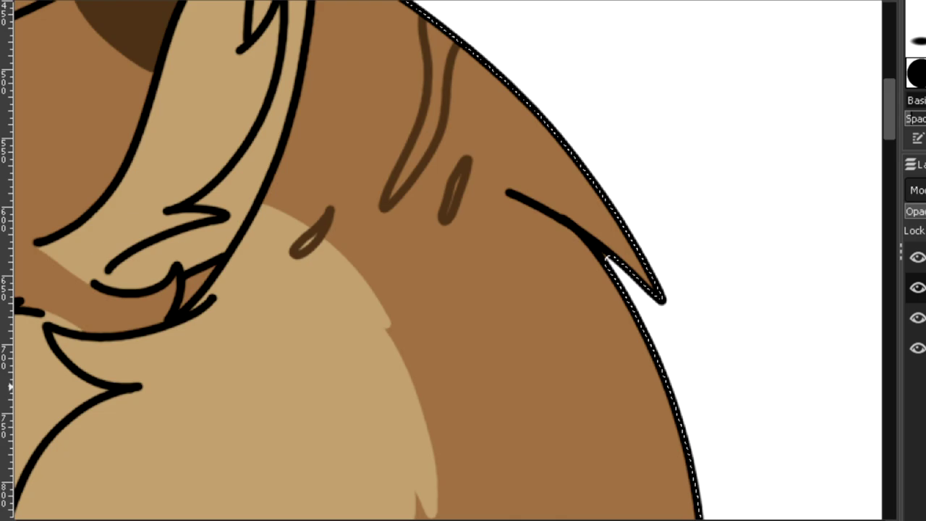
Add dark brown streaks and a wavy stripe outline along the nape and just behind the ear.
drag(561, 135, 542, 151)
drag(593, 243, 559, 267)
drag(570, 296, 458, 417)
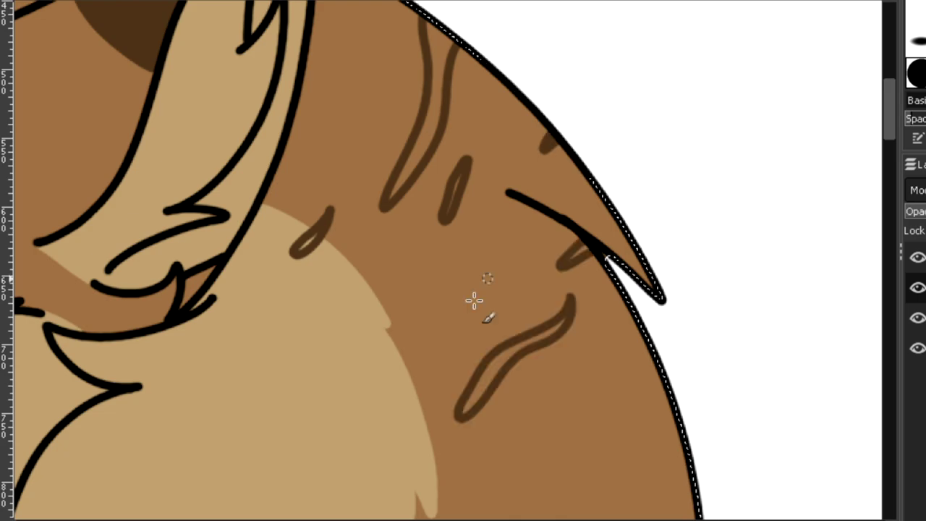
drag(476, 283, 420, 347)
drag(357, 33, 335, 78)
Draw dark brown stripe outlines on the lower neck, along the nape edge and beside the cheek marking.
drag(888, 113, 888, 145)
drag(684, 190, 695, 260)
drag(667, 333, 596, 344)
drag(365, 314, 423, 327)
Add short dark brown streaks over the shoulder below the neck's fur tufts.
scroll(388, 311, down, 5)
drag(616, 140, 594, 251)
drag(672, 311, 657, 373)
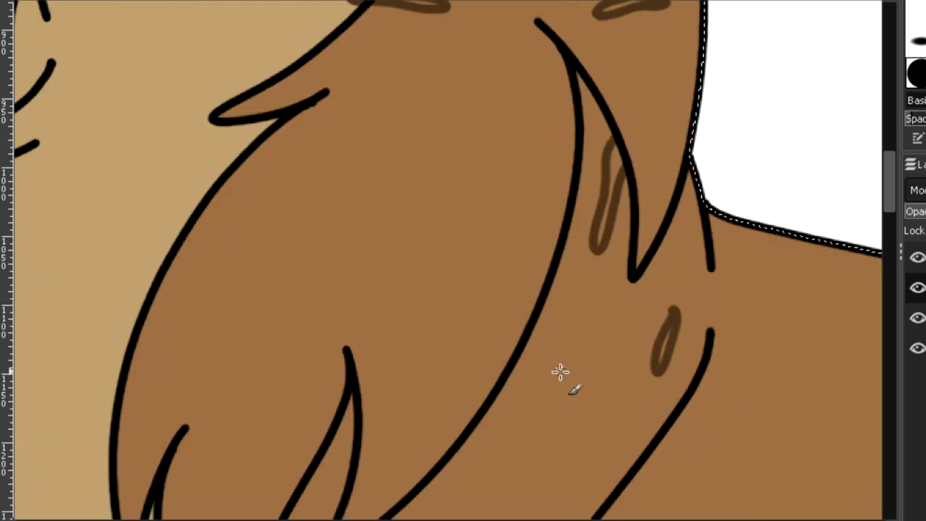
drag(560, 372, 540, 408)
Draw dark brown hanging stripes, hollow streaks and a hooked mark across the shoulder and front of the back.
scroll(506, 383, right, 5)
drag(517, 249, 471, 384)
scroll(891, 183, down, 2)
drag(566, 230, 558, 312)
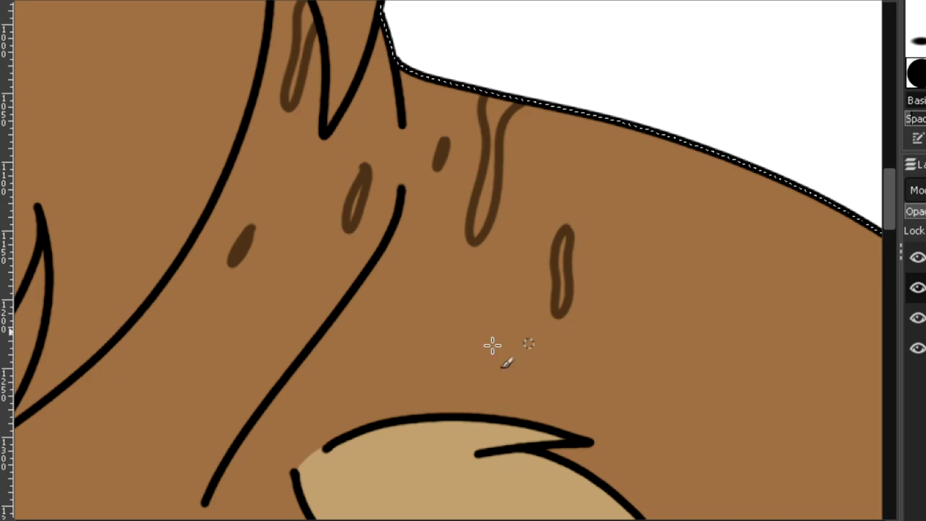
drag(416, 335, 428, 406)
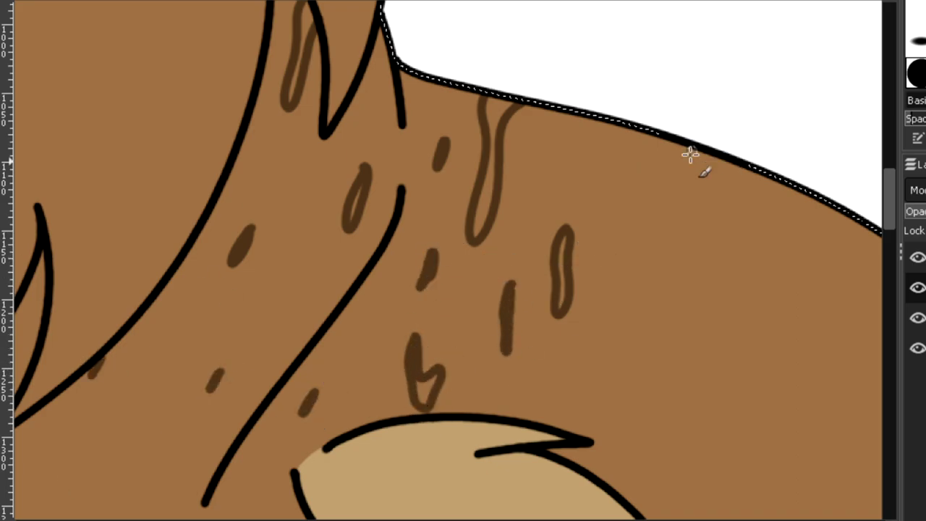
drag(688, 147, 713, 181)
drag(653, 174, 640, 266)
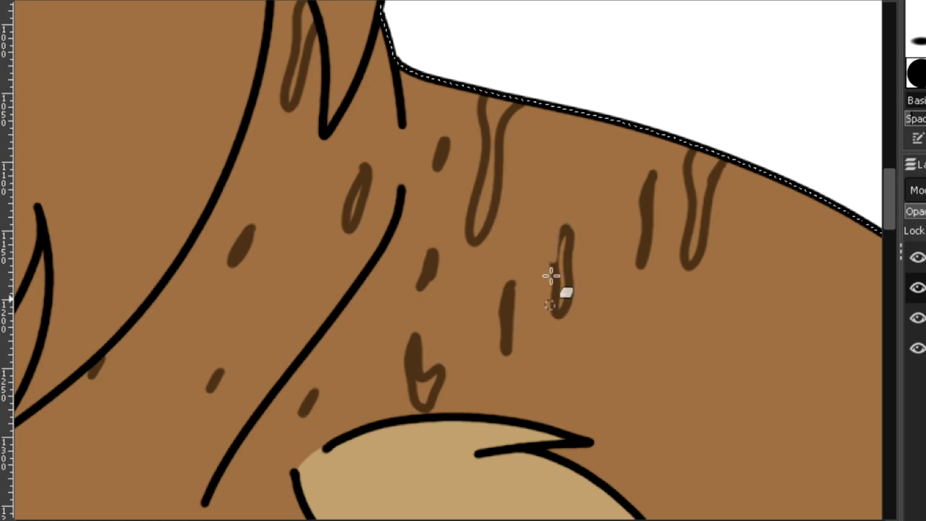
Erase two streaks above the flank patch and add a teardrop mark and a short spot there in dark brown.
drag(550, 275, 558, 313)
drag(511, 285, 505, 351)
key(p)
drag(526, 308, 508, 367)
drag(581, 190, 572, 221)
Add dark brown hollow streaks, a long hanging stripe and small spots along the rear half of the back.
scroll(449, 506, right, 4)
mouse_move(482, 345)
mouse_down()
mouse_move(502, 345)
mouse_move(486, 341)
mouse_up()
drag(383, 360, 384, 374)
drag(601, 231, 630, 238)
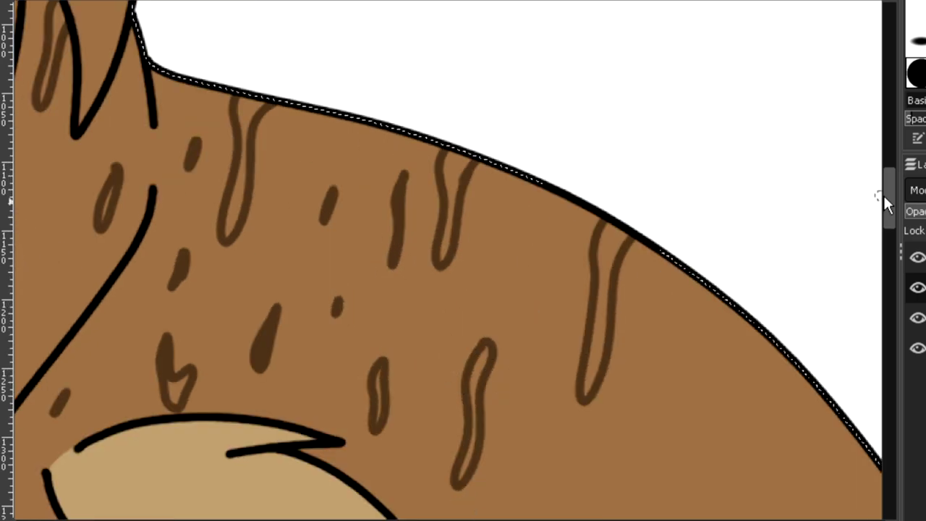
scroll(630, 239, down, 3)
drag(722, 268, 674, 320)
drag(431, 186, 428, 202)
scroll(463, 111, down, 4)
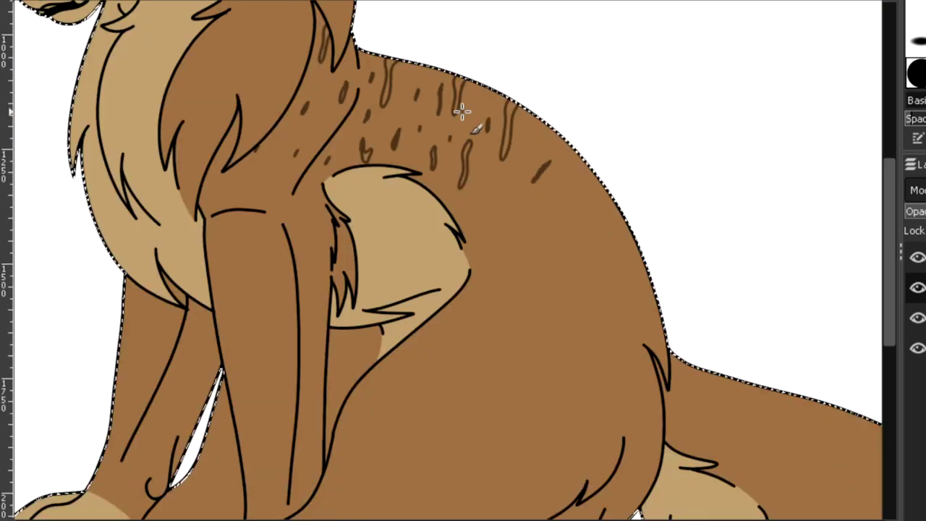
Draw a long slanted dark brown stripe from the rump's edge with shorter streaks on the upper thigh.
scroll(462, 111, up, 3)
scroll(280, 186, up, 3)
mouse_move(517, 136)
mouse_down()
mouse_move(456, 183)
mouse_move(528, 152)
mouse_up()
drag(537, 210, 502, 248)
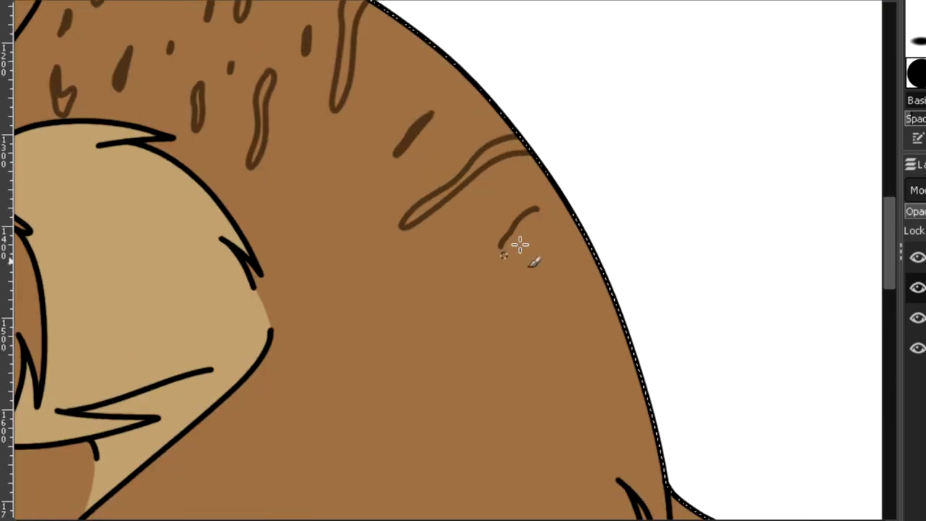
drag(280, 265, 331, 199)
Erase the long wavy streak above the flank patch, redraw it as a slanted stripe, and dot spots on the patch.
scroll(148, 71, up, 3)
key(shift+e)
mouse_move(473, 73)
mouse_down()
mouse_move(444, 248)
mouse_move(415, 226)
mouse_up()
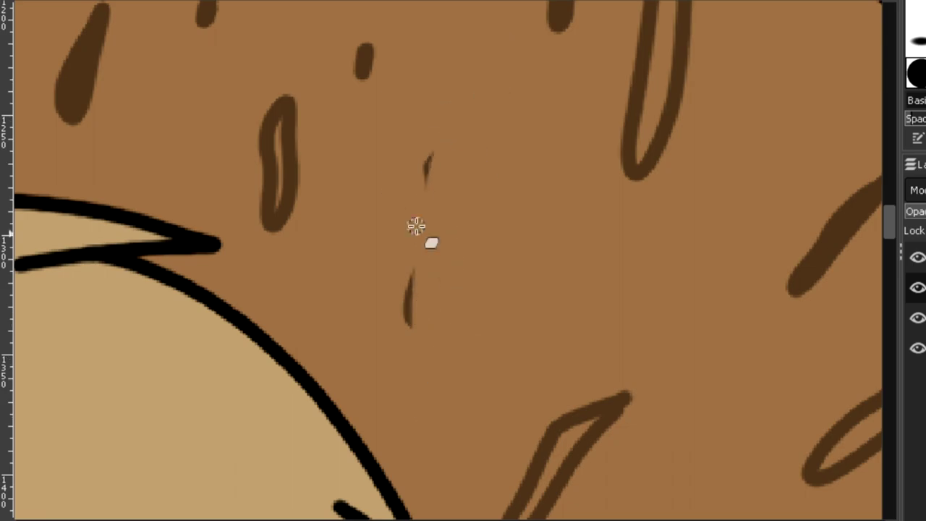
drag(506, 161, 371, 325)
scroll(496, 182, down, 3)
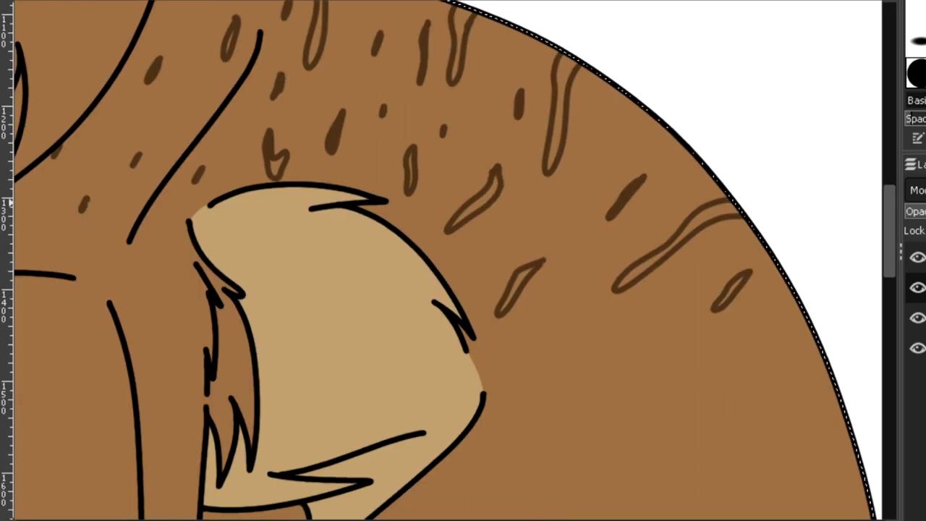
scroll(275, 241, up, 2)
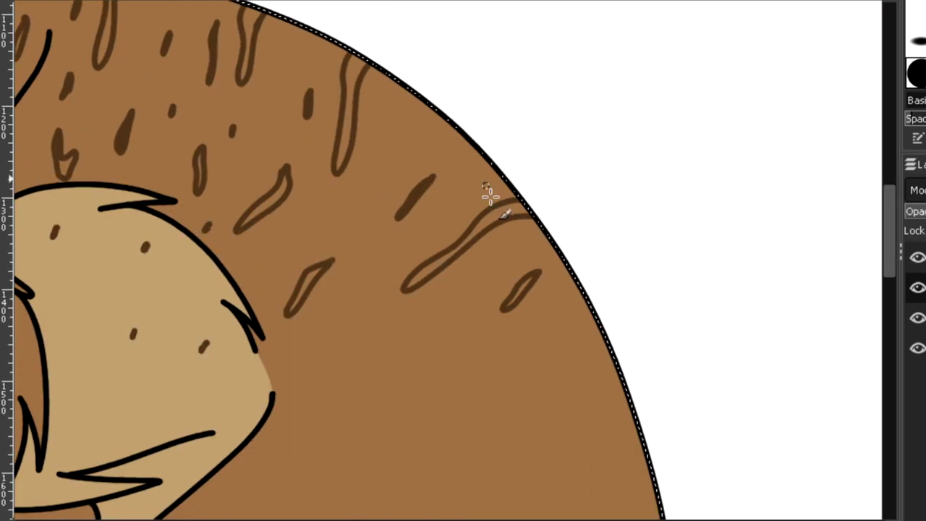
Add slanted dark brown stripe outlines, streaks and spots across the upper thigh and rump edge.
scroll(426, 280, up, 2)
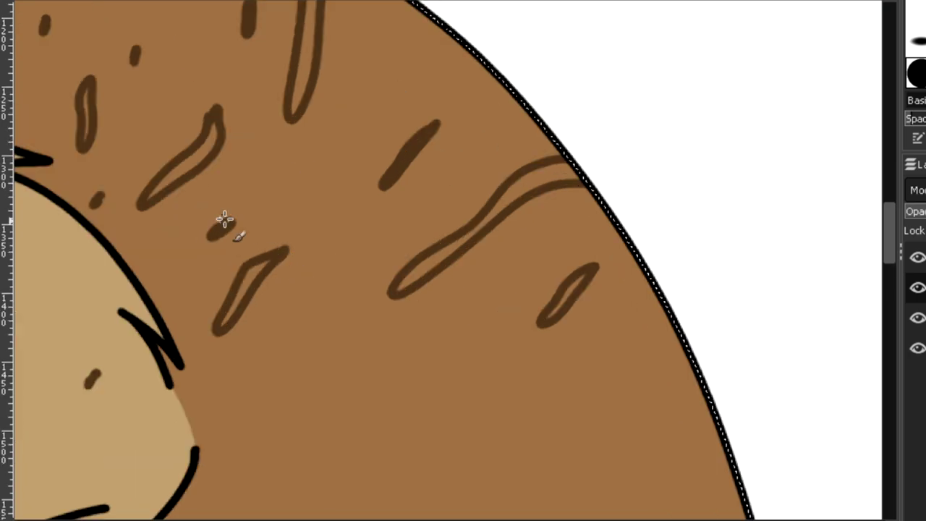
scroll(224, 218, down, 2)
scroll(740, 389, up, 2)
drag(723, 394, 731, 420)
mouse_move(523, 397)
mouse_down()
mouse_move(475, 409)
mouse_move(521, 397)
mouse_up()
mouse_move(329, 347)
mouse_down()
mouse_move(287, 386)
mouse_move(331, 347)
mouse_up()
drag(349, 280, 322, 292)
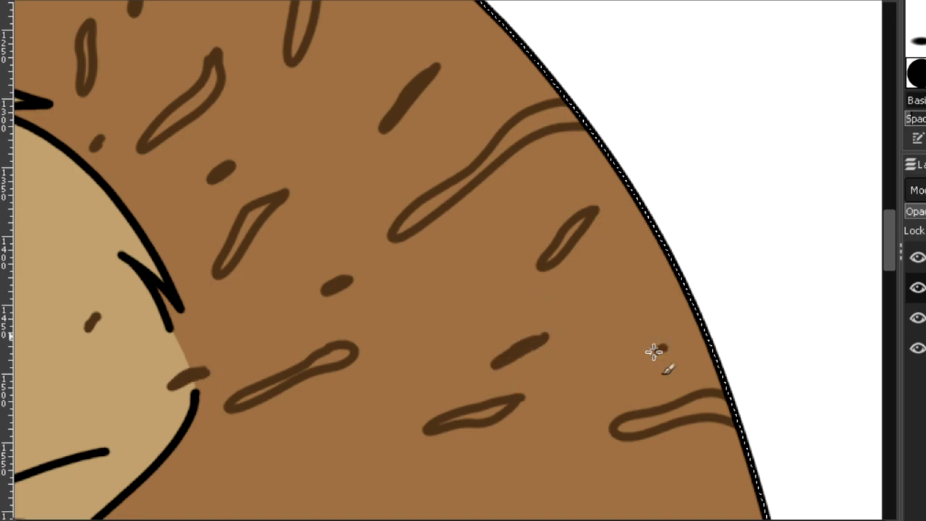
Draw horizontal dark brown streaks and small spots across the thigh above the tail base.
scroll(429, 78, down, 2)
scroll(667, 368, up, 2)
drag(667, 329, 750, 327)
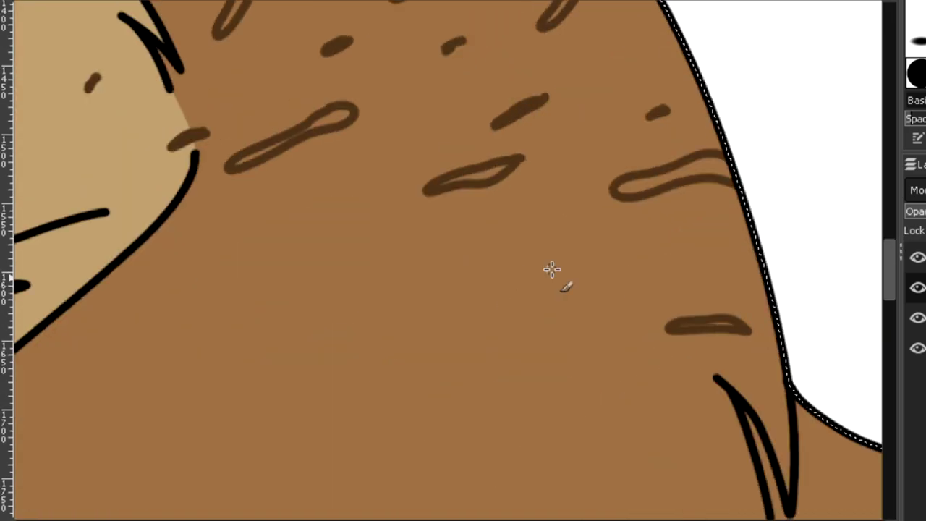
drag(553, 270, 475, 271)
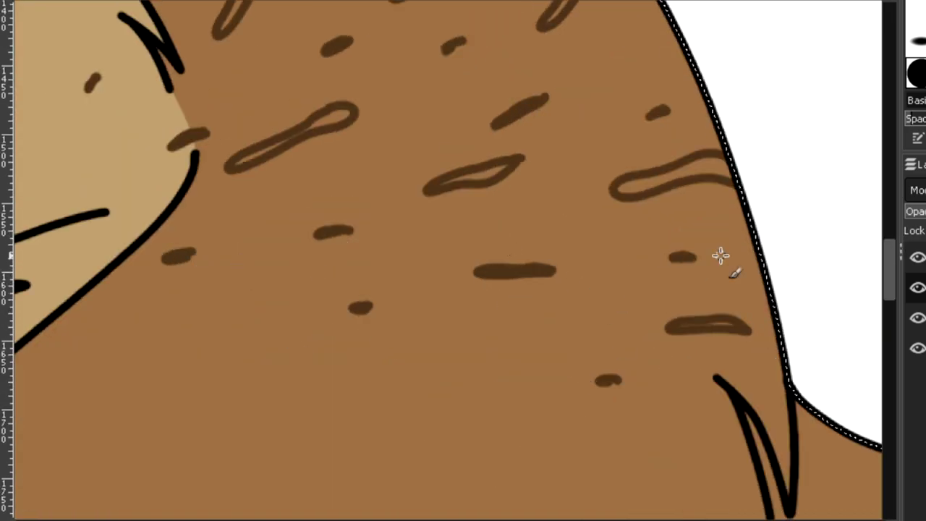
scroll(720, 255, down, 2)
scroll(657, 227, up, 2)
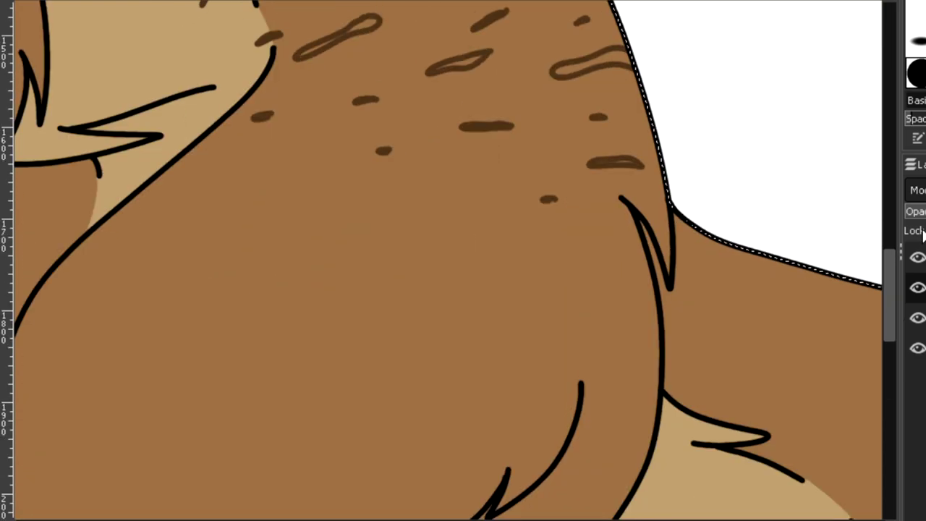
Draw dark brown markings on the mid thigh: a broad stripe outline from its rear edge, a horizontal streak and small spots.
key(plus)
drag(765, 322, 767, 371)
mouse_move(510, 232)
mouse_down()
mouse_move(492, 241)
mouse_move(505, 232)
mouse_up()
scroll(434, 253, up, 2)
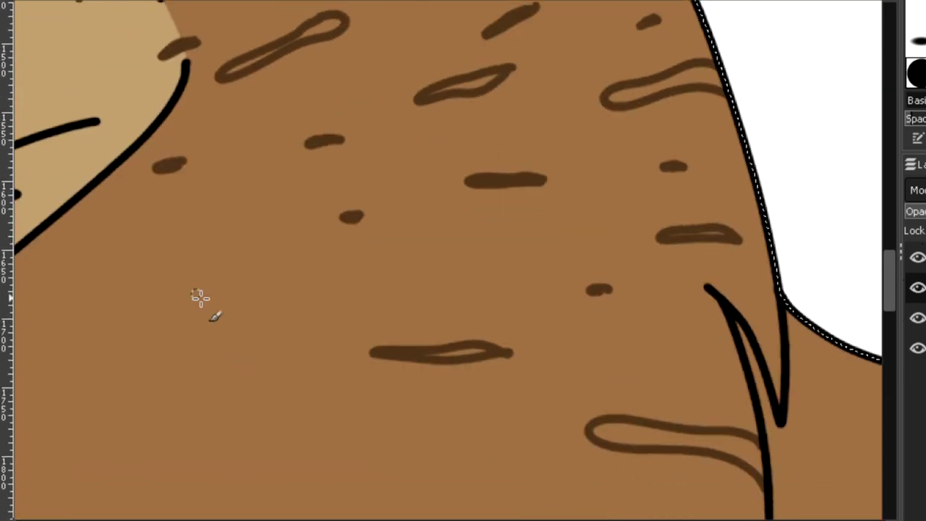
drag(356, 486, 385, 481)
scroll(376, 480, left, 3)
mouse_move(286, 318)
mouse_down()
mouse_move(250, 331)
mouse_move(285, 319)
mouse_up()
scroll(361, 316, down, 3)
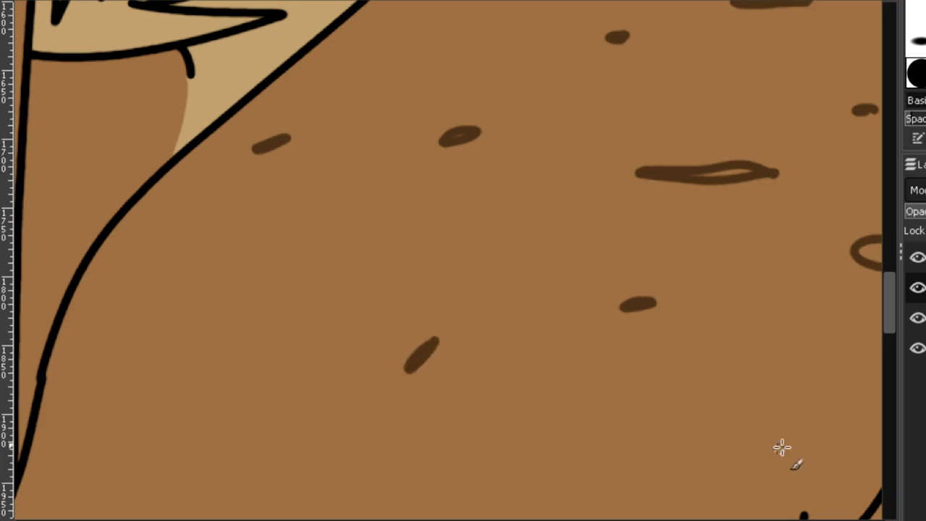
Outline a curved stripe beside the lower thigh's fold line, and add a slanted streak and small spots on the lower thigh.
scroll(781, 447, right, 4)
drag(740, 397, 669, 466)
scroll(326, 380, down, 3)
drag(203, 214, 144, 289)
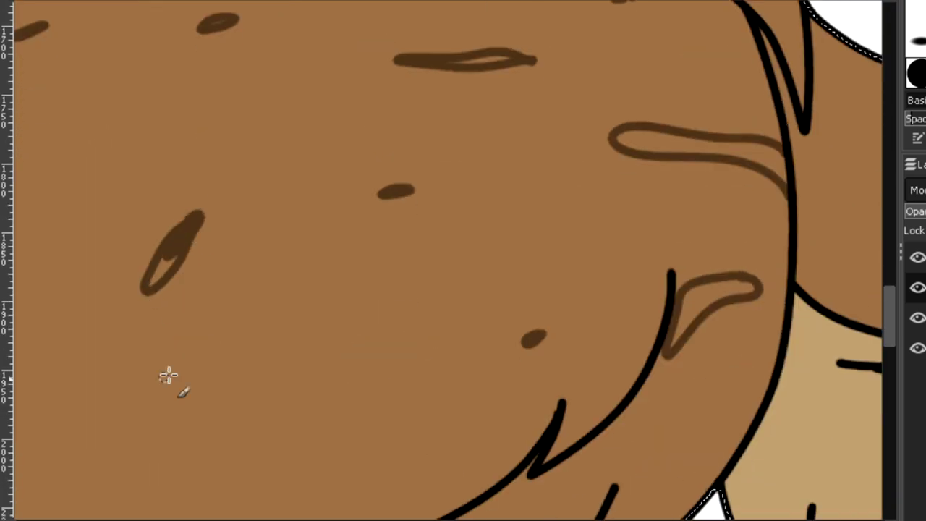
drag(278, 446, 265, 457)
scroll(263, 456, left, 5)
drag(276, 287, 263, 296)
Add short slanted dark brown streaks and small spots across the front and middle of the thigh.
key(minus)
key(minus)
key(minus)
key(minus)
key(plus)
key(plus)
key(plus)
key(plus)
scroll(448, 148, down, 1)
scroll(448, 149, right, 3)
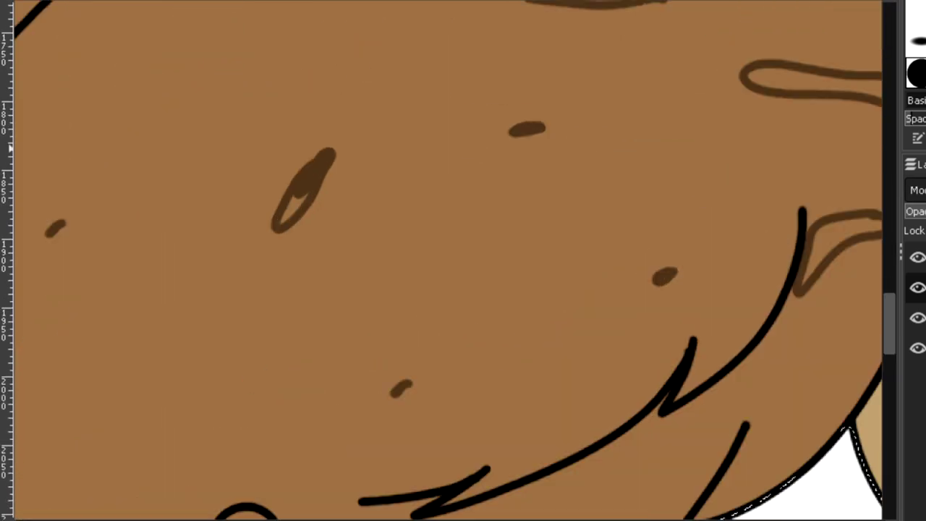
drag(146, 63, 184, 45)
scroll(396, 269, up, 3)
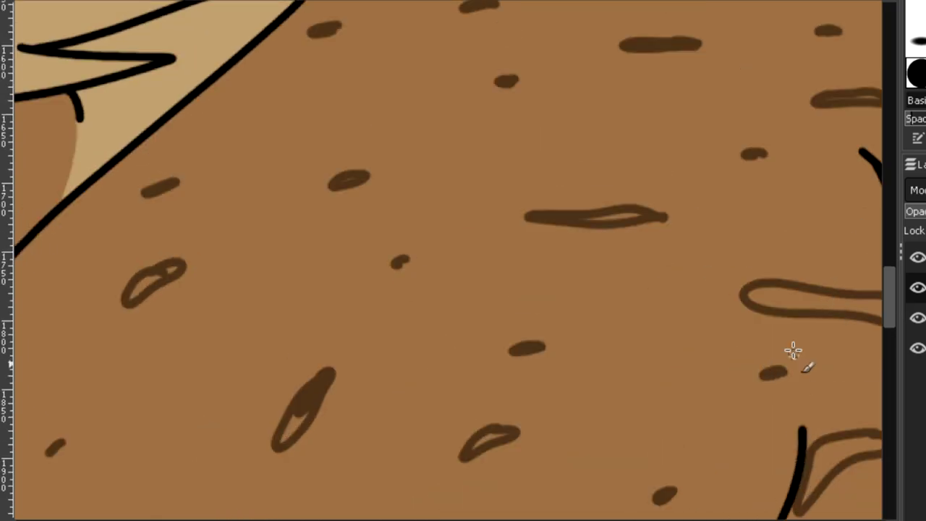
Undo the last stroke and outline a forked dark brown stripe crossing the fur line at the thigh's lower rear edge.
key(minus)
key(minus)
key(minus)
key(plus)
key(plus)
key(plus)
key(ctrl+z)
mouse_move(368, 211)
mouse_down()
mouse_move(278, 209)
mouse_move(310, 253)
mouse_move(293, 262)
mouse_up()
scroll(449, 260, left, 3)
scroll(889, 286, up, 2)
key(z)
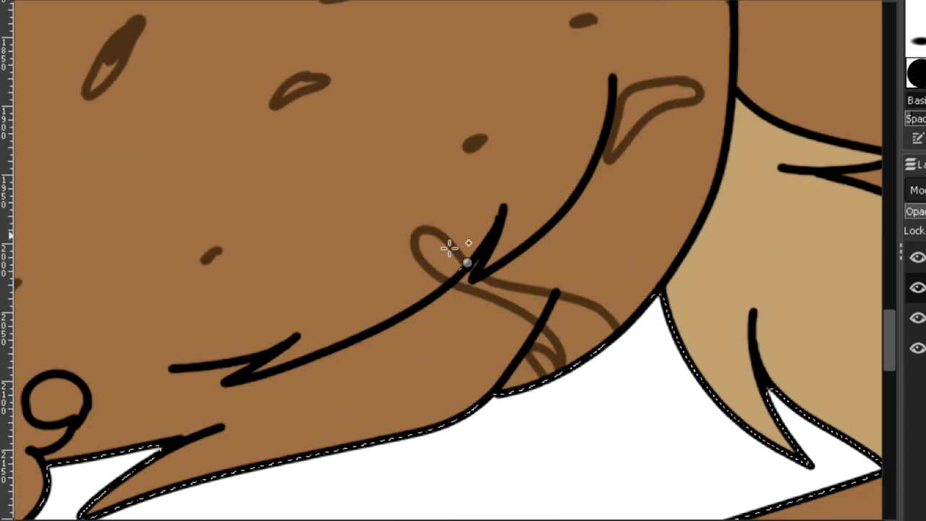
Paint the forked stripe outline at the thigh's lower rear edge solid dark brown.
click(544, 310)
click(674, 256)
key(p)
mouse_move(456, 422)
mouse_down()
mouse_move(562, 409)
mouse_move(299, 238)
mouse_move(285, 207)
mouse_up()
key(minus)
scroll(114, 207, up, 3)
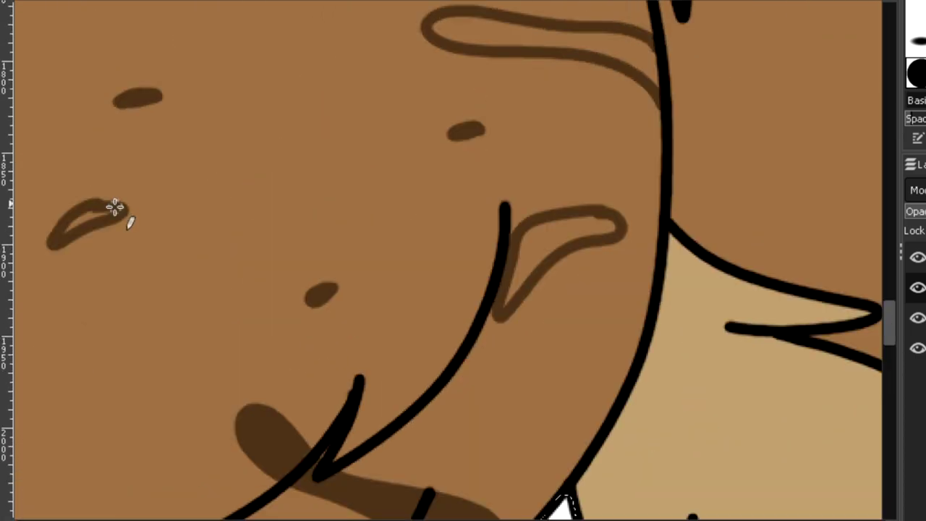
Fill the curved stripe beside the fold line and the slanted streaks on the lower thigh with dark brown.
drag(612, 232, 554, 244)
scroll(155, 217, left, 5)
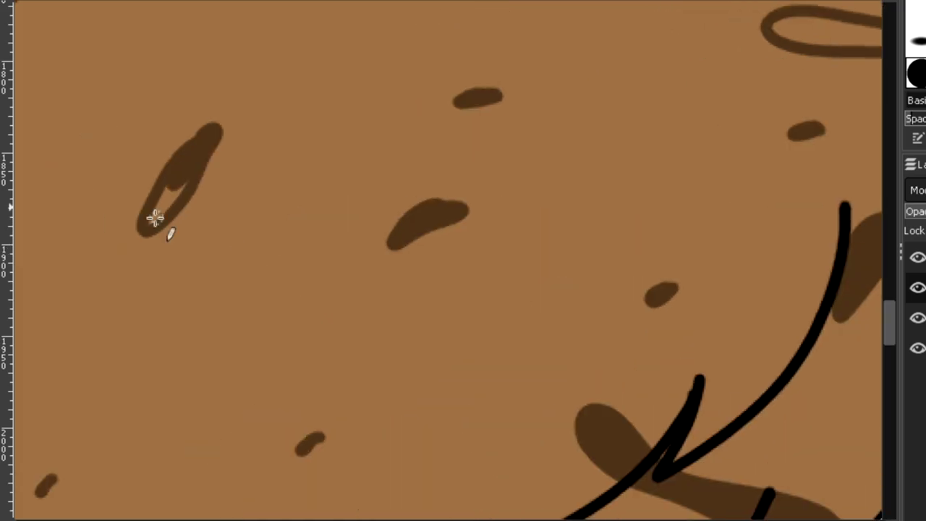
drag(890, 322, 889, 294)
drag(499, 223, 628, 219)
scroll(448, 261, left, 3)
drag(171, 331, 226, 293)
Fill the broad stripe at the thigh's rear edge and the hollow streaks above the tail base with dark brown.
scroll(448, 260, right, 8)
key(plus)
mouse_move(554, 462)
mouse_down()
mouse_move(546, 416)
mouse_move(372, 337)
mouse_move(248, 397)
mouse_move(310, 388)
mouse_up()
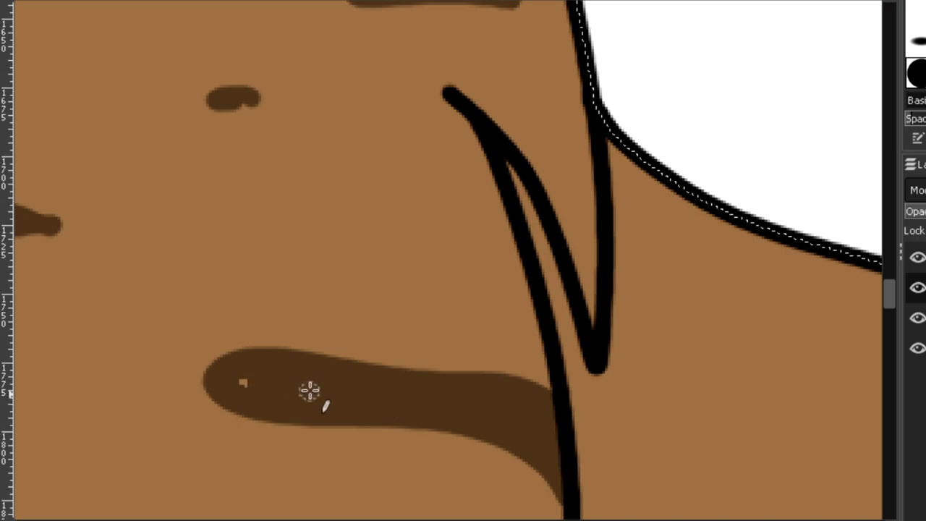
scroll(481, 303, up, 5)
drag(481, 303, 378, 307)
Fill the outlined stripes and streaks across the upper thigh and rump edge with dark brown.
scroll(378, 306, left, 5)
scroll(347, 260, up, 4)
mouse_move(384, 238)
mouse_down()
mouse_move(329, 267)
mouse_move(251, 278)
mouse_up()
mouse_move(612, 288)
mouse_down()
mouse_move(655, 289)
mouse_move(820, 243)
mouse_up()
scroll(449, 261, left, 5)
mouse_move(151, 237)
mouse_down()
mouse_move(380, 131)
mouse_move(326, 153)
mouse_up()
drag(890, 253, 890, 234)
drag(781, 269, 840, 191)
Fill the long slanted rump stripe and the slanted streaks beside the tan flank patch with dark brown.
drag(219, 151, 190, 187)
drag(890, 237, 889, 228)
mouse_move(509, 343)
mouse_down()
mouse_move(601, 263)
mouse_move(519, 335)
mouse_move(745, 159)
mouse_move(801, 130)
mouse_up()
scroll(449, 260, left, 5)
drag(890, 230, 890, 219)
mouse_move(467, 214)
mouse_down()
mouse_move(461, 252)
mouse_move(445, 247)
mouse_up()
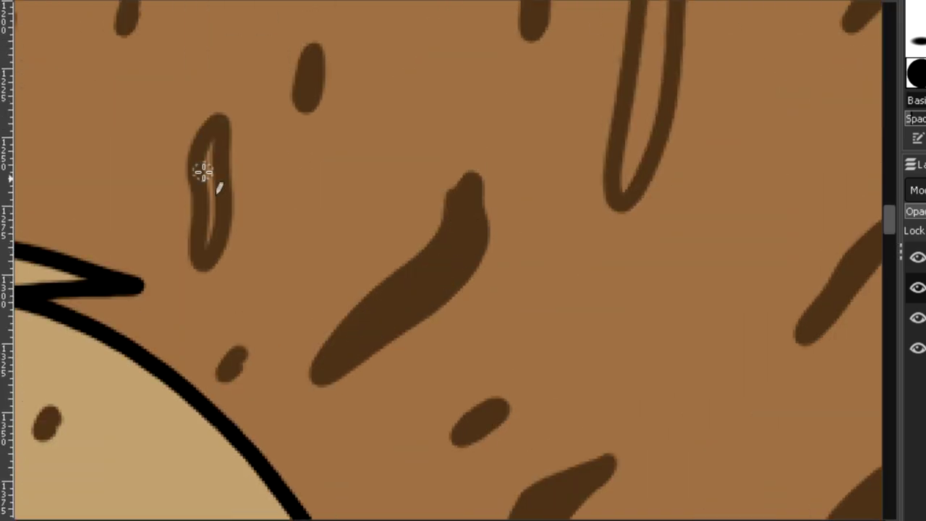
Fill the hollow vertical stripes hanging from the edge of the back with dark brown.
drag(887, 220, 889, 206)
mouse_move(622, 434)
mouse_down()
mouse_move(665, 242)
mouse_move(661, 186)
mouse_move(629, 405)
mouse_up()
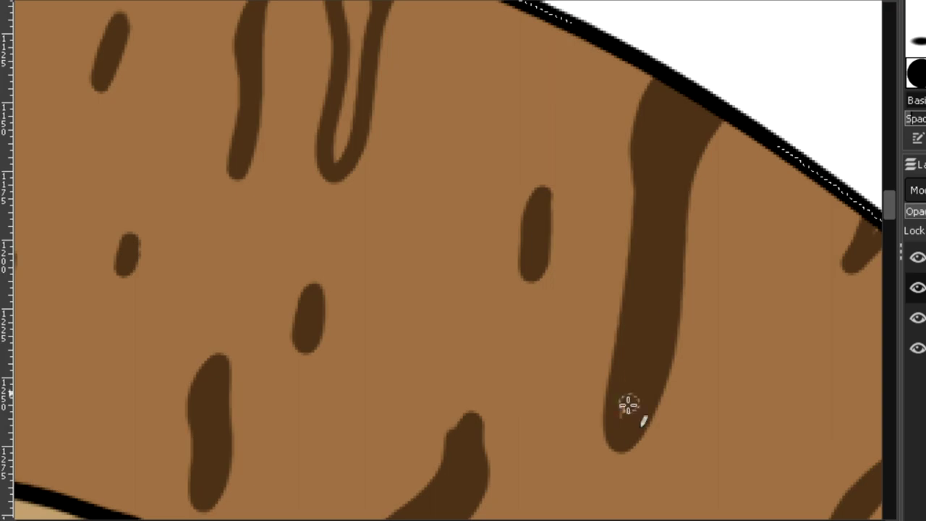
scroll(449, 260, left, 5)
drag(889, 205, 889, 192)
mouse_move(507, 376)
mouse_down()
mouse_move(558, 196)
mouse_move(521, 217)
mouse_up()
scroll(521, 238, left, 5)
mouse_move(500, 285)
mouse_down()
mouse_move(489, 336)
mouse_move(547, 68)
mouse_move(518, 156)
mouse_up()
Fill the remaining hollow stripes and streaks on the upper back behind the shoulder with dark brown.
scroll(829, 151, left, 5)
scroll(333, 147, up, 4)
drag(322, 246, 334, 113)
scroll(334, 113, down, 2)
scroll(395, 281, up, 5)
drag(326, 181, 336, 177)
scroll(337, 145, down, 5)
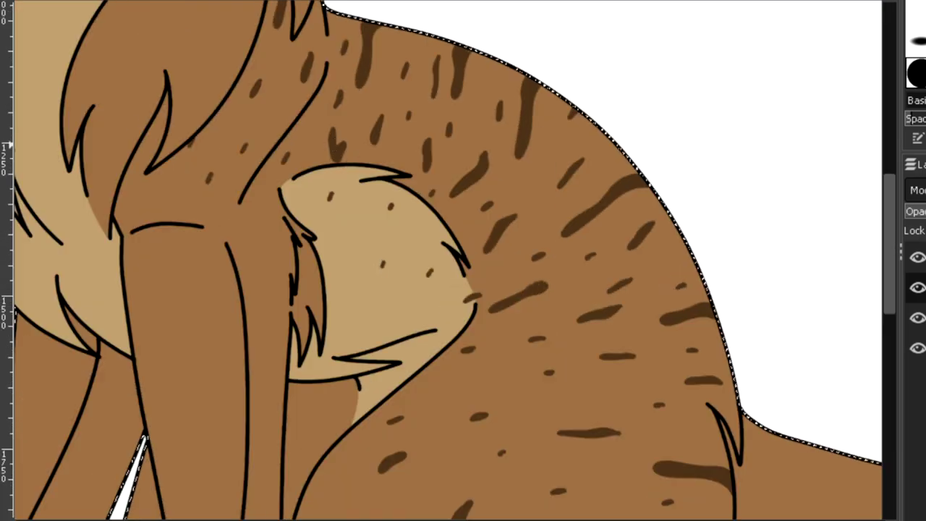
Draw dark brown streak outlines and small spots across the neck and shoulder fur.
scroll(142, 156, up, 2)
drag(890, 220, 892, 150)
drag(340, 335, 398, 320)
drag(247, 279, 281, 274)
drag(287, 422, 332, 433)
drag(523, 256, 504, 260)
drag(413, 150, 403, 154)
mouse_move(893, 177)
mouse_down()
mouse_move(893, 147)
mouse_move(894, 202)
mouse_up()
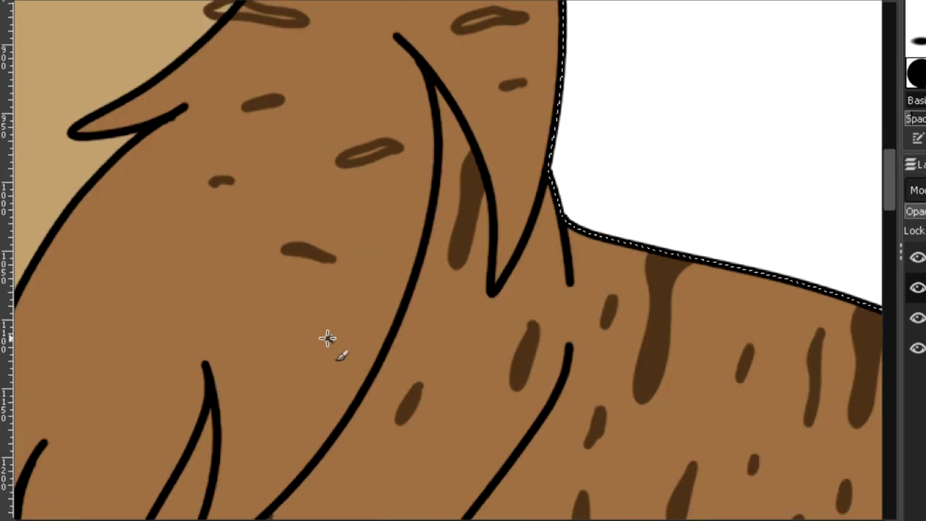
scroll(298, 404, left, 3)
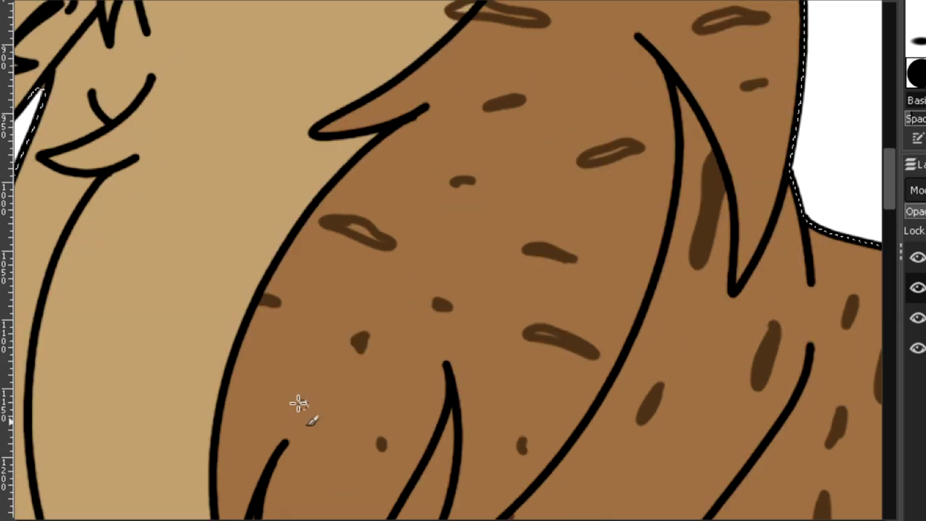
Fill the neck streaks and the long stripe running in from the back of the neck with dark brown.
scroll(391, 199, up, 2)
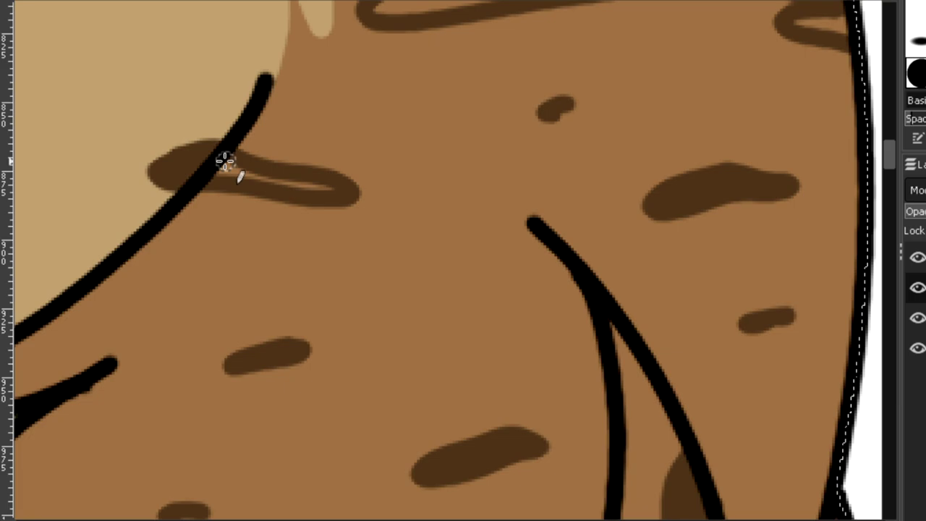
scroll(639, 94, up, 3)
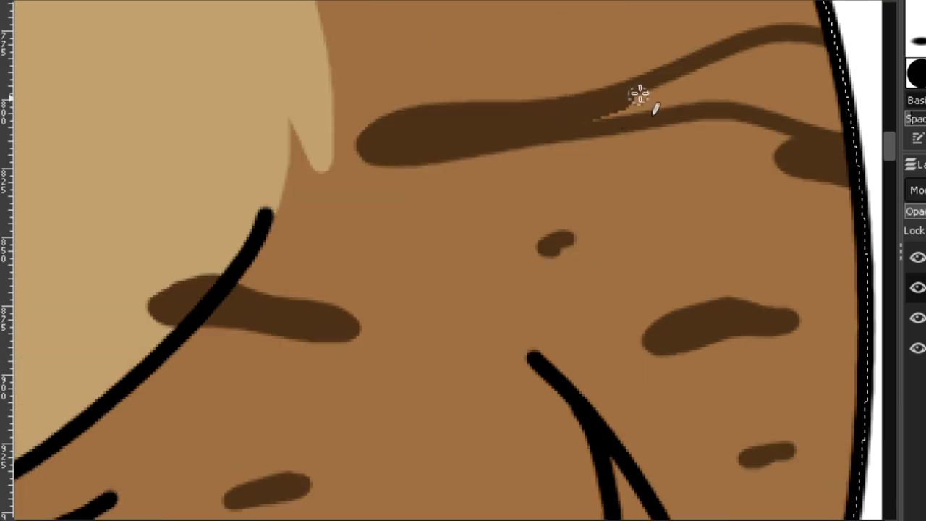
drag(639, 94, 590, 120)
drag(684, 88, 781, 78)
Add short slanted dark brown streaks and spots on the tan neck patch and across its edge.
scroll(781, 87, up, 3)
drag(285, 141, 319, 128)
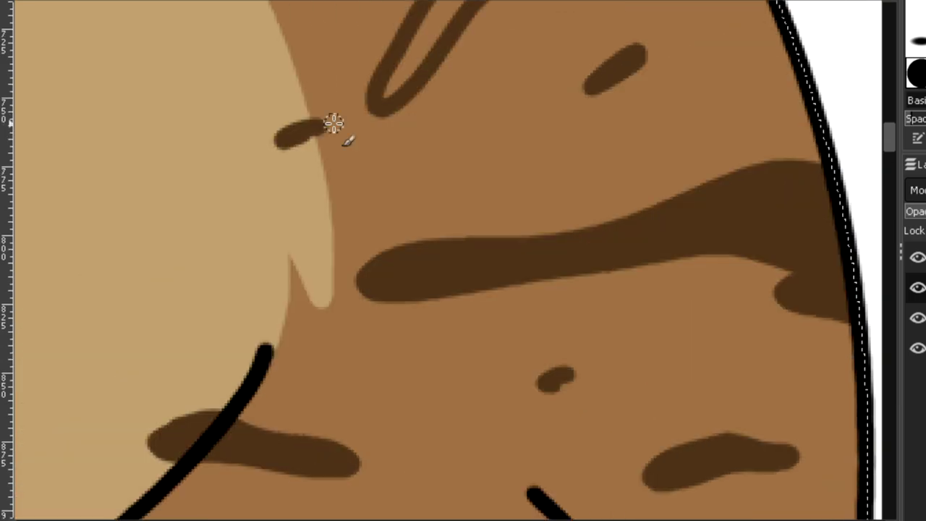
drag(199, 269, 225, 256)
scroll(169, 152, up, 4)
scroll(172, 156, down, 2)
scroll(173, 156, up, 3)
drag(126, 365, 157, 346)
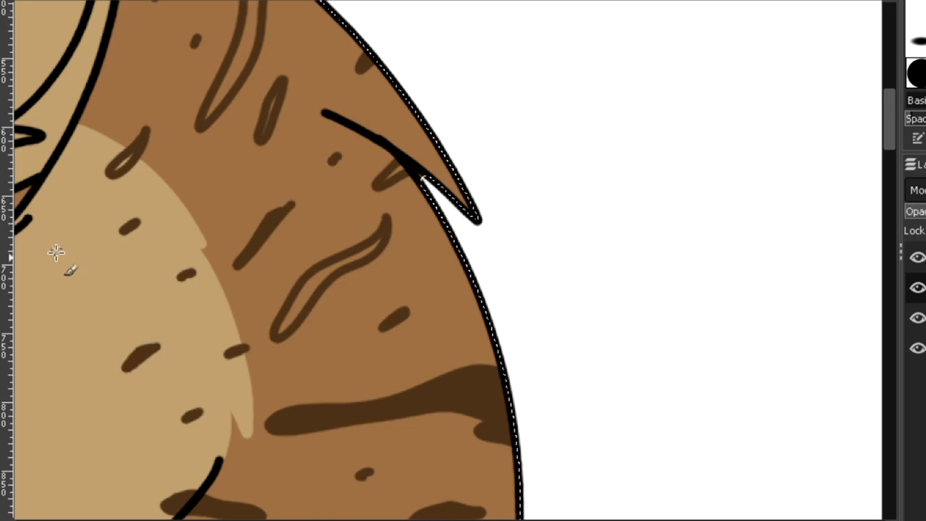
Fill the wavy, slanted and long stripe outlines on the upper neck behind the ear with dark brown.
scroll(317, 291, up, 2)
mouse_move(250, 369)
mouse_down()
mouse_move(299, 280)
mouse_move(448, 173)
mouse_up()
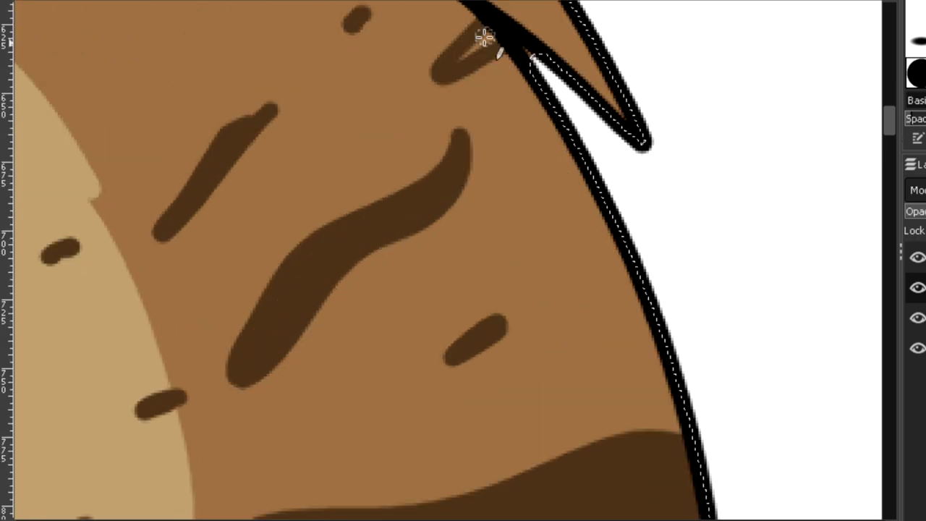
scroll(344, 296, up, 3)
drag(492, 239, 554, 190)
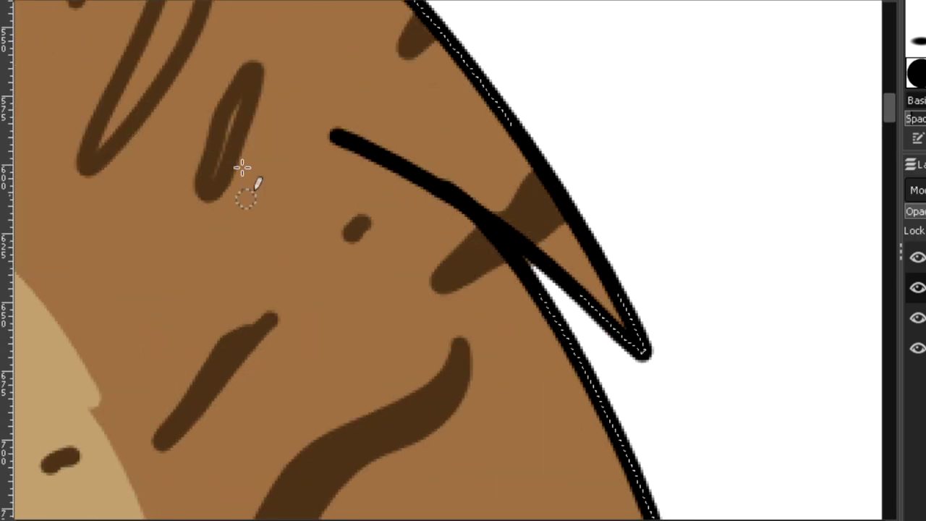
scroll(299, 248, left, 5)
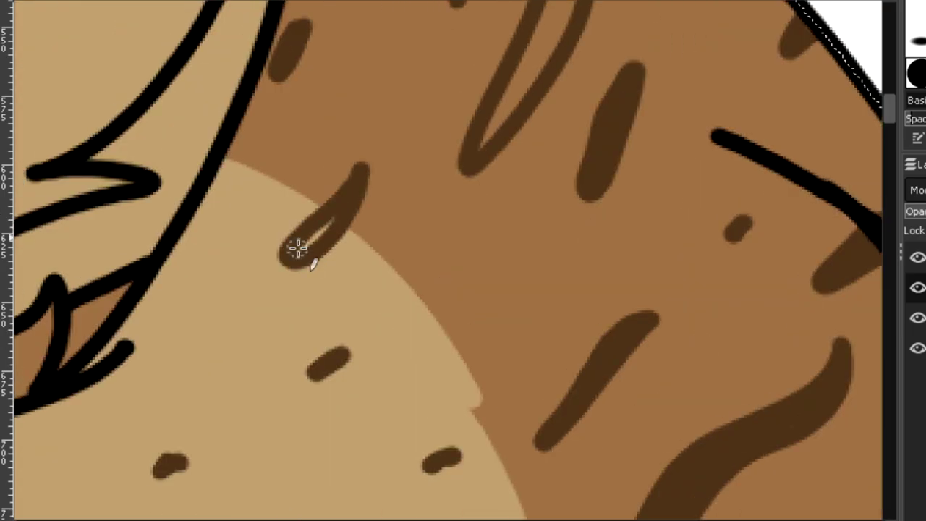
scroll(713, 104, up, 4)
mouse_move(578, 98)
mouse_down()
mouse_move(538, 380)
mouse_move(547, 306)
mouse_up()
scroll(527, 362, down, 5)
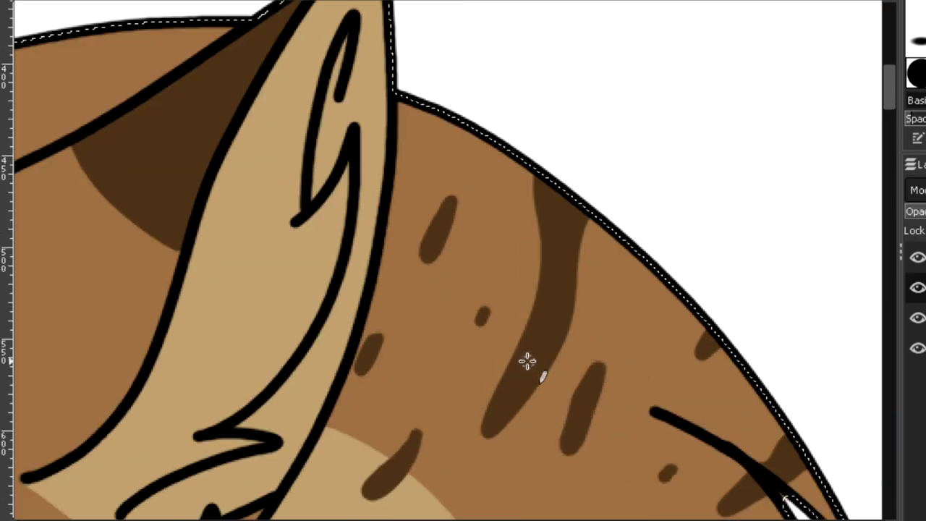
Draw dark brown stripe outlines along the top edge of the head and dot small spots between them.
scroll(356, 356, up, 4)
drag(596, 70, 620, 120)
drag(637, 68, 648, 108)
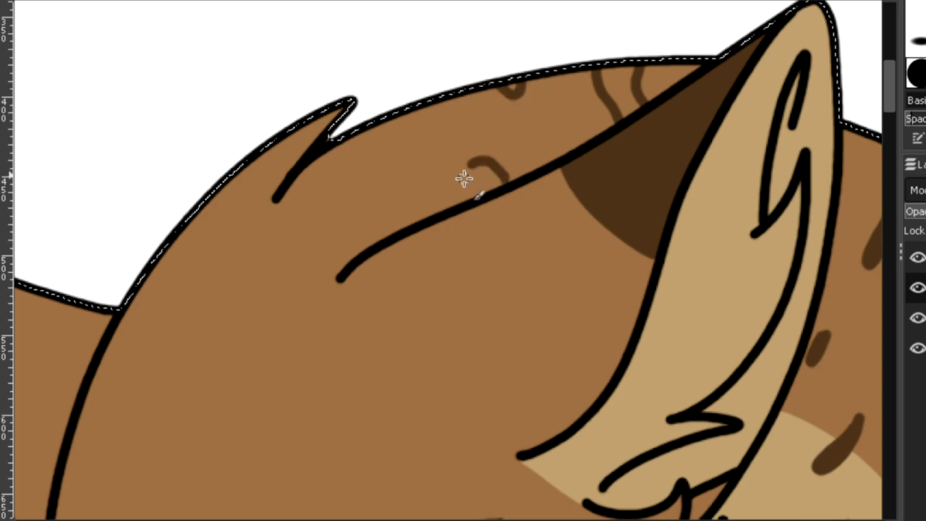
drag(194, 217, 260, 201)
drag(354, 214, 374, 219)
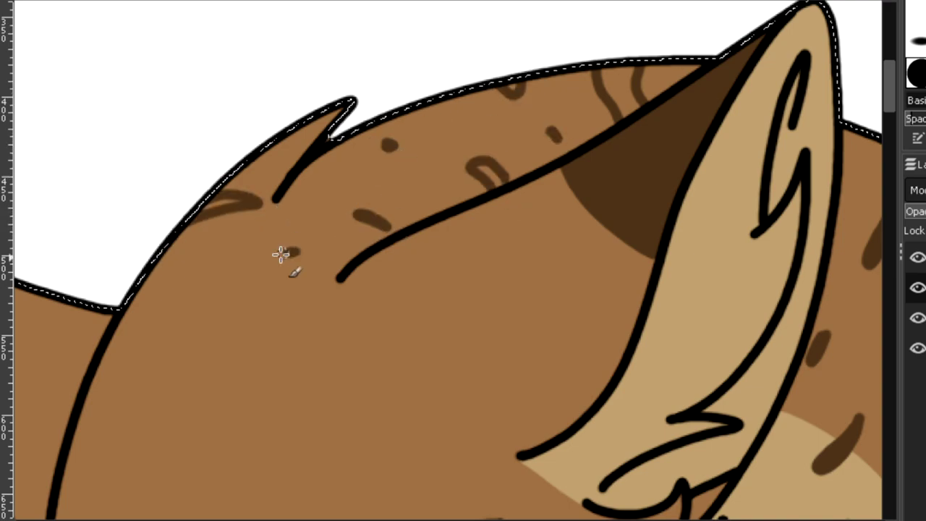
drag(280, 256, 294, 251)
Fill the stripe outlines along the top of the head and beside the ear base with dark brown.
scroll(17, 137, up, 4)
scroll(289, 195, down, 1)
drag(554, 251, 651, 230)
scroll(672, 196, right, 5)
mouse_move(775, 157)
mouse_down()
mouse_move(824, 191)
mouse_move(799, 158)
mouse_up()
scroll(812, 118, down, 1)
scroll(813, 117, right, 3)
scroll(812, 118, up, 2)
drag(733, 182, 707, 96)
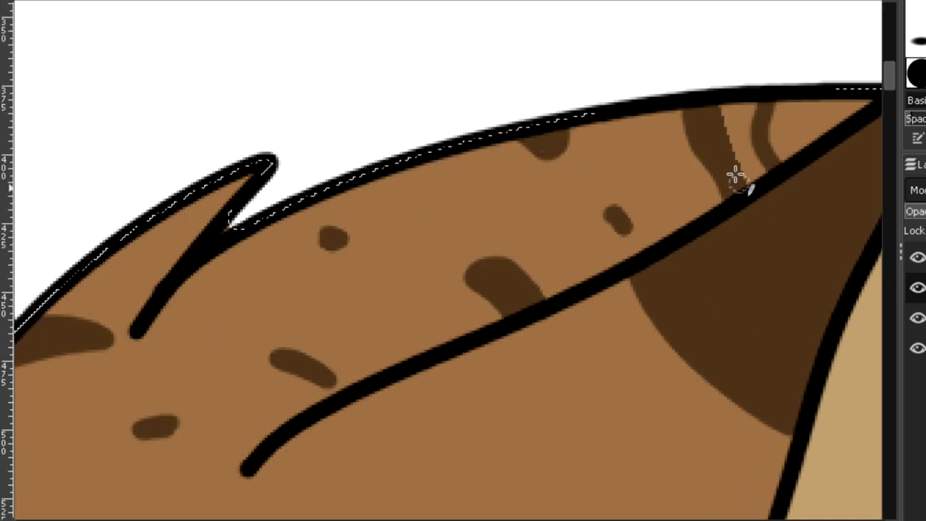
Dot small dark brown spots down the forehead and along its front edge.
scroll(801, 136, down, 3)
scroll(802, 136, left, 5)
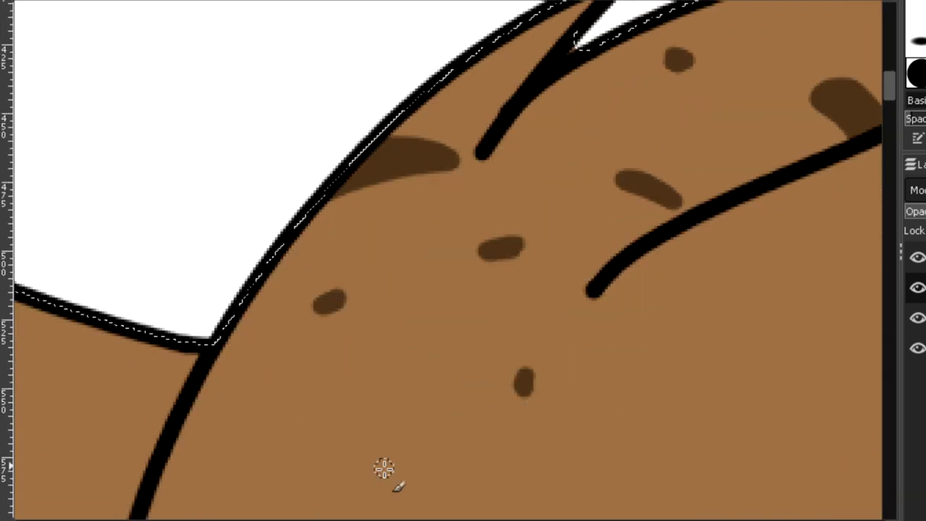
drag(400, 376, 416, 358)
scroll(891, 102, down, 6)
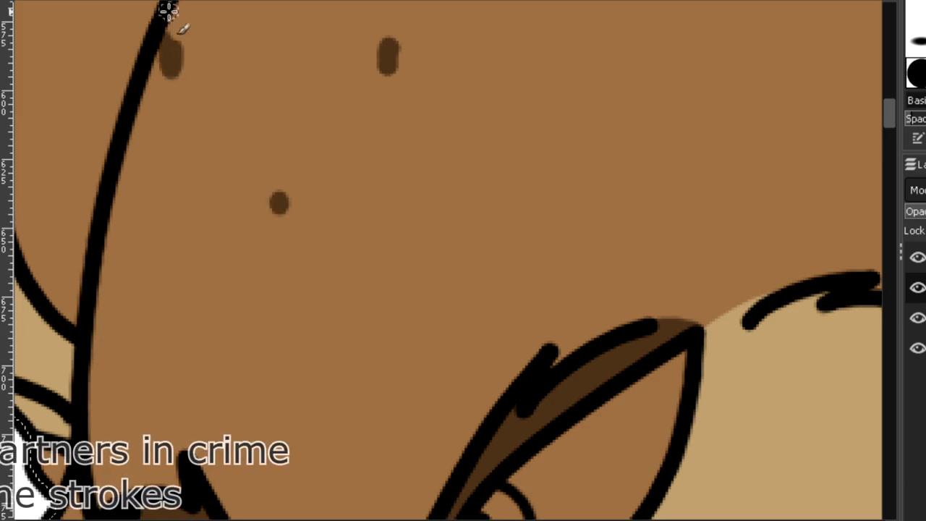
scroll(848, 101, up, 2)
click(268, 222)
drag(130, 299, 133, 317)
scroll(163, 237, down, 4)
scroll(214, 170, up, 4)
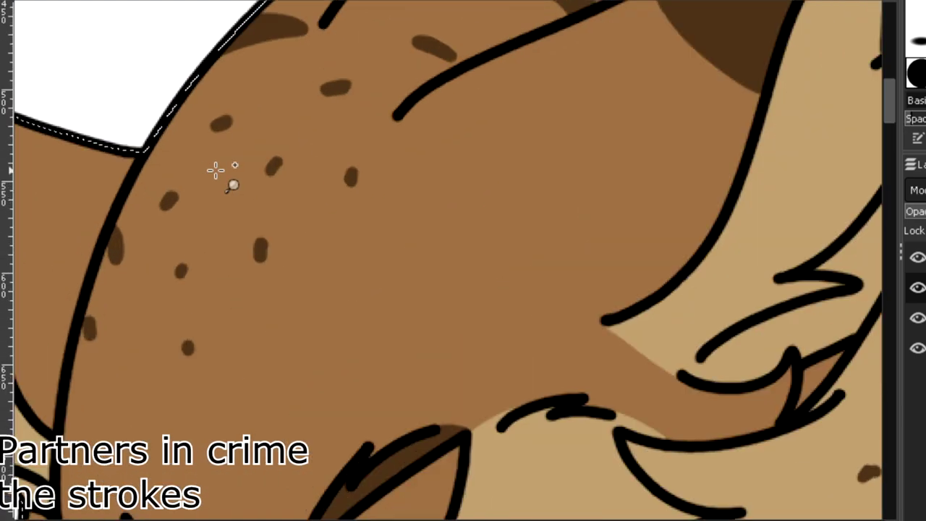
Extend the stripe below the ear's fur line and add short dark brown streaks and spots on the side of the head.
drag(300, 194, 311, 160)
drag(383, 280, 374, 318)
scroll(172, 316, up, 3)
drag(253, 341, 213, 362)
scroll(286, 424, right, 5)
drag(554, 390, 575, 425)
drag(418, 342, 455, 382)
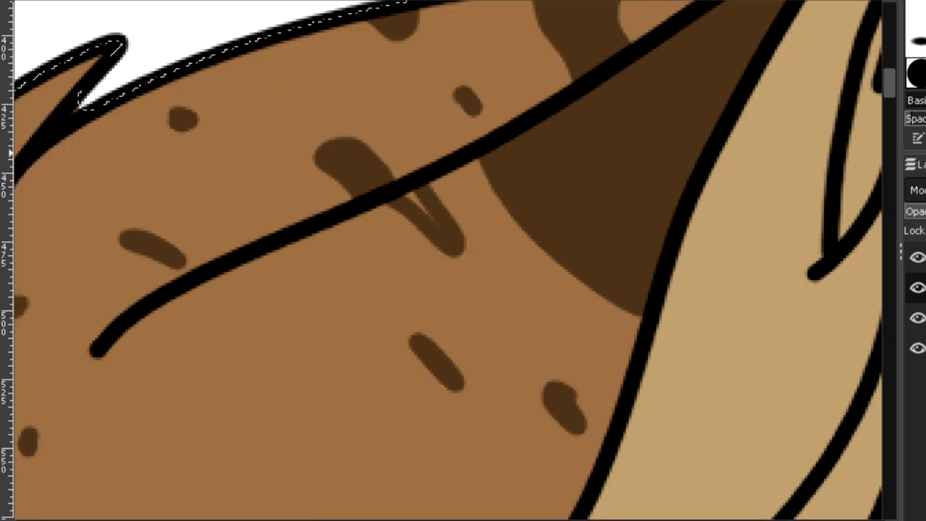
Paint small dark brown marks under the outer corner of the near eye and beneath the far eye.
scroll(326, 305, down, 5)
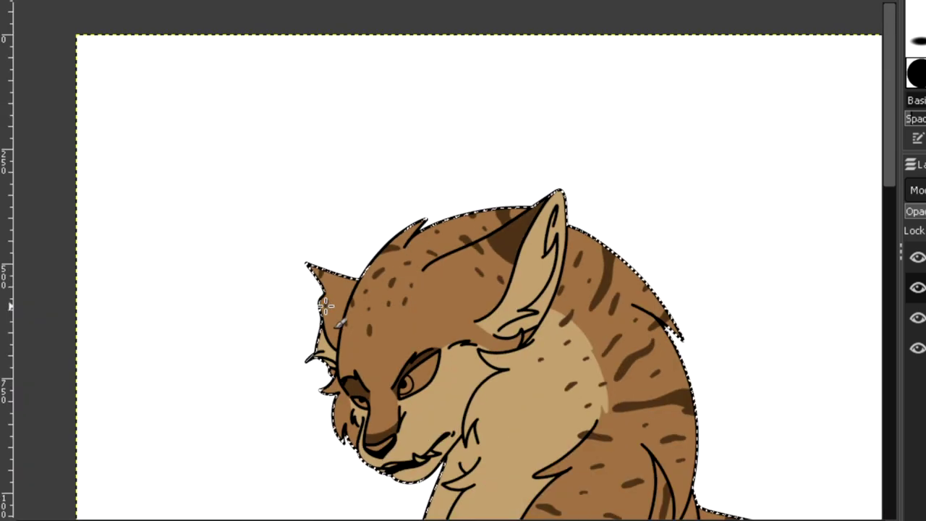
scroll(326, 305, up, 5)
drag(344, 144, 359, 189)
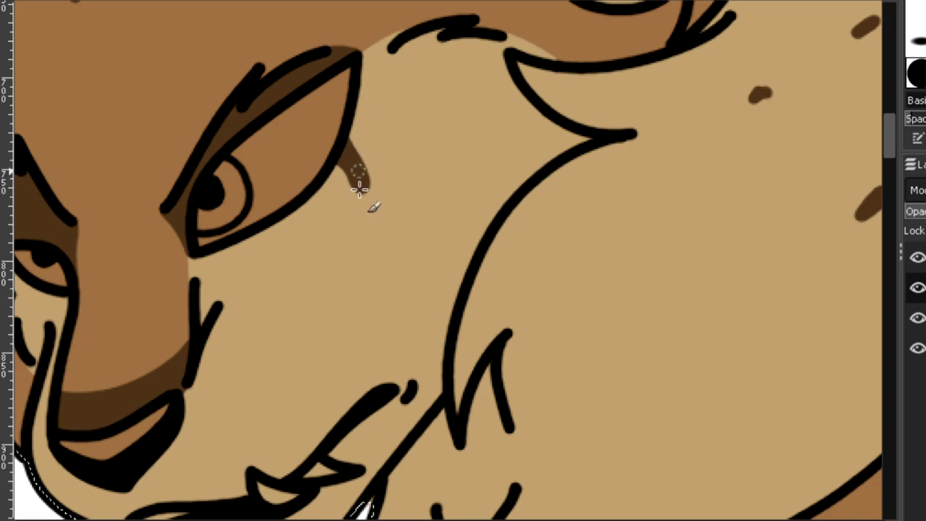
scroll(359, 190, left, 2)
drag(170, 288, 183, 307)
drag(471, 190, 477, 200)
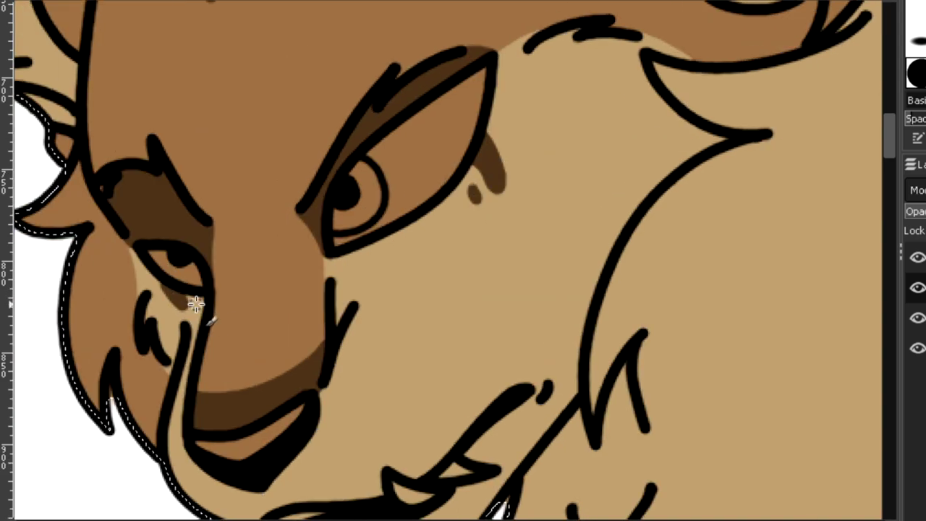
scroll(208, 307, down, 4)
scroll(595, 415, down, 2)
scroll(533, 386, down, 3)
scroll(533, 386, up, 4)
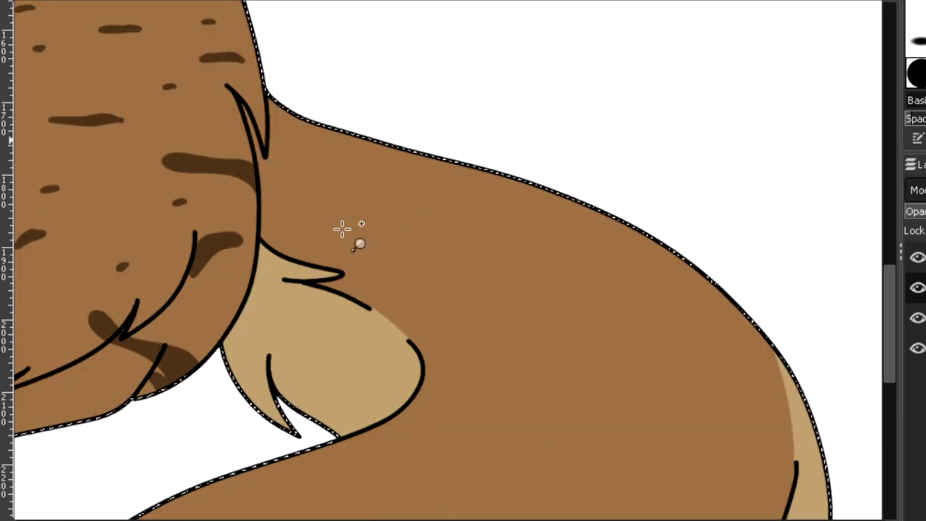
Trace dark brown along the tail's line art around the tan tuft and the inner edge of its outer tan patch.
scroll(349, 279, up, 3)
drag(349, 279, 432, 347)
drag(891, 328, 890, 465)
mouse_move(269, 139)
mouse_down()
mouse_move(268, 178)
mouse_move(427, 381)
mouse_move(504, 390)
mouse_up()
drag(891, 450, 892, 343)
mouse_move(627, 327)
mouse_down()
mouse_move(607, 168)
mouse_move(575, 76)
mouse_up()
drag(630, 284, 587, 101)
mouse_move(605, 401)
mouse_down()
mouse_move(611, 231)
mouse_move(556, 20)
mouse_up()
drag(680, 520, 673, 520)
drag(663, 417, 679, 255)
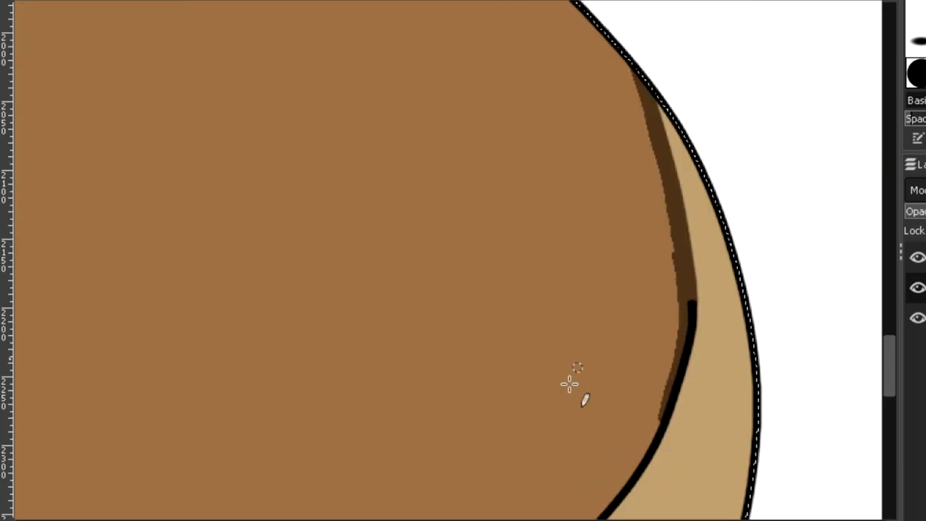
Complete the dark brown border around the tail's base and fill the enclosed tail area with dark brown.
drag(669, 520, 609, 520)
drag(889, 352, 886, 306)
scroll(206, 149, up, 1)
mouse_move(190, 135)
mouse_down()
mouse_move(189, 271)
mouse_move(200, 314)
mouse_move(238, 339)
mouse_up()
drag(891, 318, 891, 341)
mouse_move(441, 232)
mouse_down()
mouse_move(593, 349)
mouse_move(604, 427)
mouse_up()
scroll(188, 130, up, 4)
mouse_move(188, 131)
mouse_down()
mouse_move(171, 216)
mouse_move(167, 186)
mouse_move(212, 181)
mouse_move(184, 245)
mouse_up()
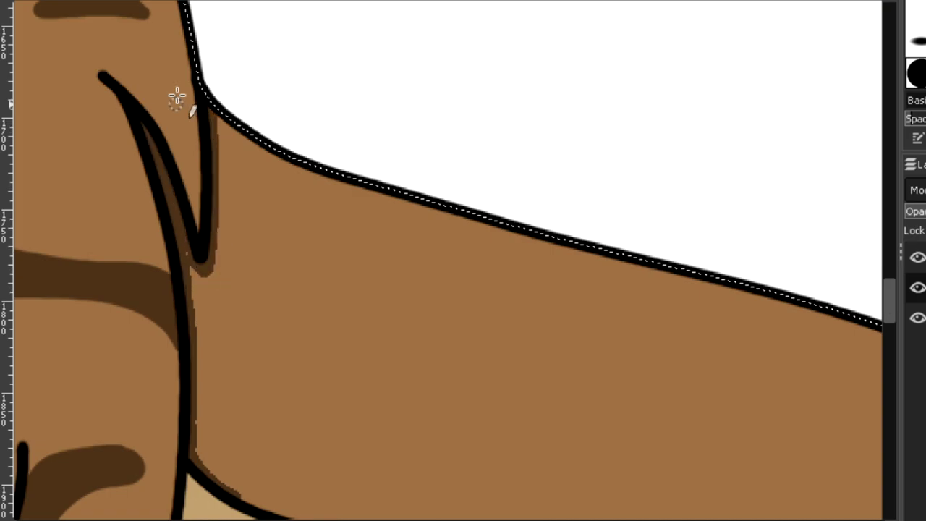
drag(891, 313, 889, 467)
mouse_move(372, 81)
mouse_down()
mouse_move(355, 169)
mouse_move(442, 414)
mouse_move(664, 484)
mouse_up()
key(shift+b)
click(142, 189)
key(z)
ctrl+click(142, 188)
drag(636, 520, 550, 520)
drag(889, 345, 880, 244)
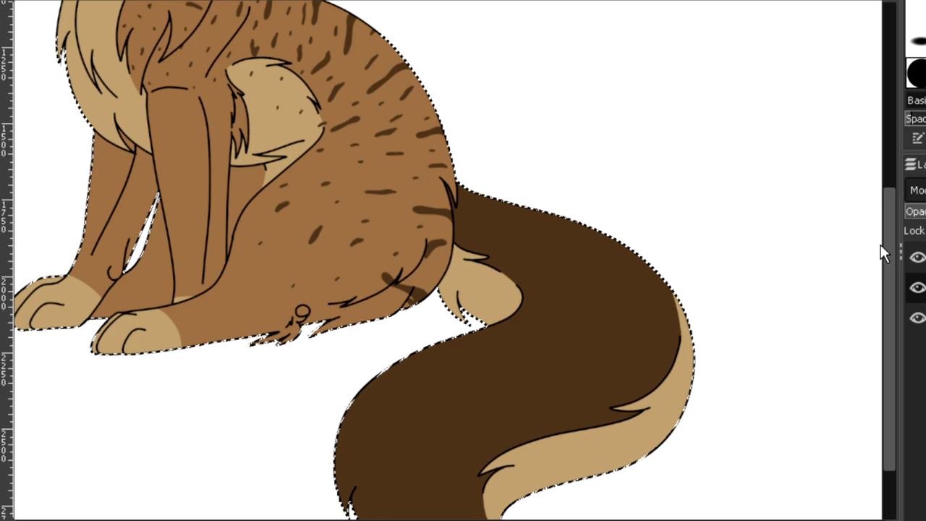
Paint a narrow dark brown band along the rump's back edge down into the fur point above the tail.
click(489, 166)
drag(331, 101, 369, 249)
scroll(248, 68, up, 3)
drag(248, 68, 369, 448)
key(z)
click(317, 114)
key(p)
mouse_move(316, 258)
mouse_down()
mouse_move(253, 115)
mouse_move(344, 303)
mouse_up()
drag(889, 231, 890, 250)
mouse_move(377, 208)
mouse_down()
mouse_move(392, 280)
mouse_move(437, 418)
mouse_up()
drag(890, 273, 894, 294)
mouse_move(432, 221)
mouse_down()
mouse_move(464, 401)
mouse_move(445, 191)
mouse_up()
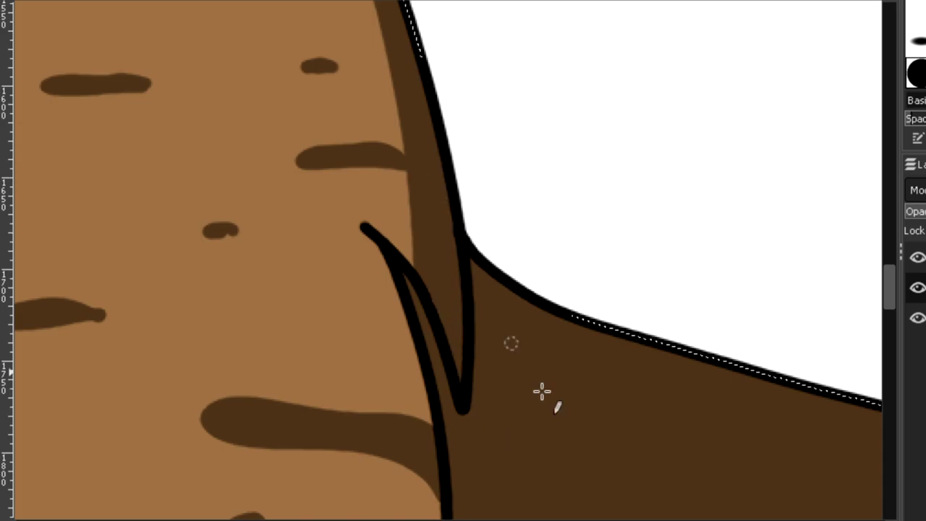
Outline and fill the fur tuft behind the front leg's elbow with dark brown.
scroll(560, 420, down, 6)
scroll(401, 376, up, 5)
scroll(332, 284, up, 2)
drag(325, 280, 322, 331)
drag(890, 251, 891, 233)
mouse_move(270, 94)
mouse_down()
mouse_move(308, 250)
mouse_move(339, 251)
mouse_move(329, 235)
mouse_move(323, 249)
mouse_move(357, 292)
mouse_move(348, 337)
mouse_move(357, 459)
mouse_up()
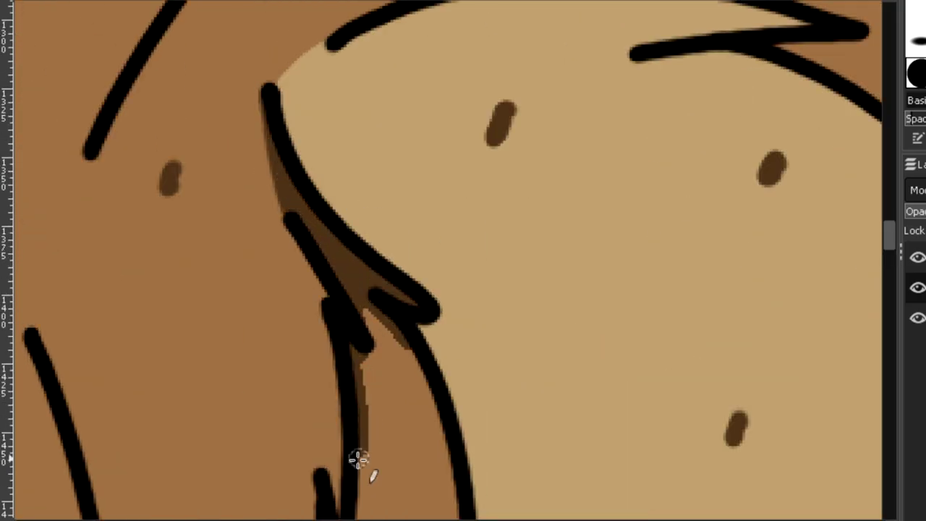
scroll(356, 267, down, 5)
drag(356, 267, 366, 499)
scroll(212, 250, down, 5)
click(434, 127)
scroll(442, 224, down, 5)
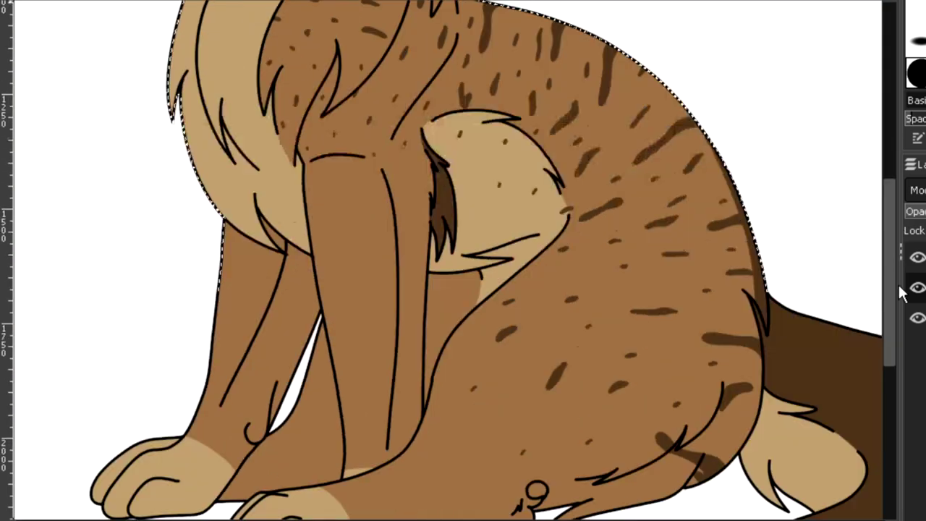
Outline and fill the small fur tuft at the hind leg's heel with dark brown.
drag(892, 293, 892, 353)
scroll(587, 405, up, 5)
scroll(296, 290, up, 1)
mouse_move(295, 290)
mouse_down()
mouse_move(449, 83)
mouse_move(533, 166)
mouse_move(421, 230)
mouse_move(215, 315)
mouse_up()
key(shift+b)
click(440, 254)
scroll(107, 316, down, 7)
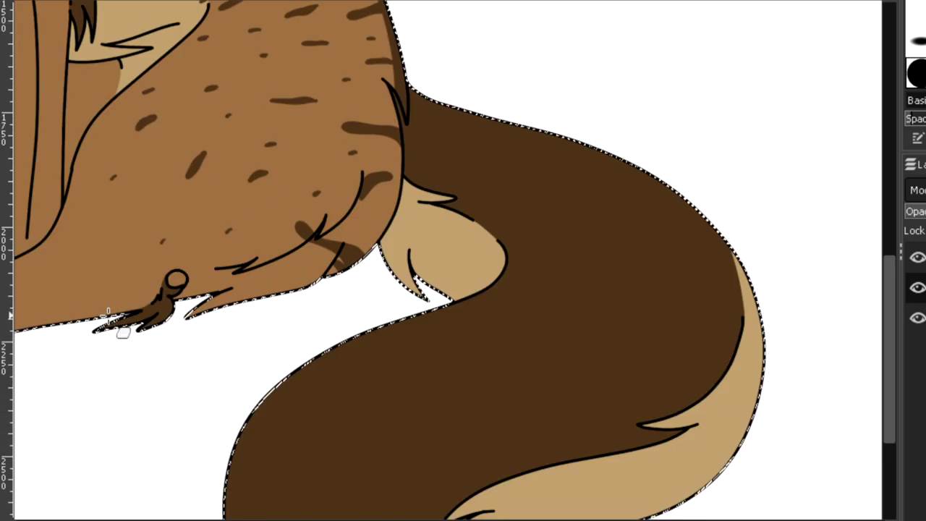
key(shift+ctrl+j)
Colour the insides of both eyes white beneath the line art.
scroll(192, 128, up, 8)
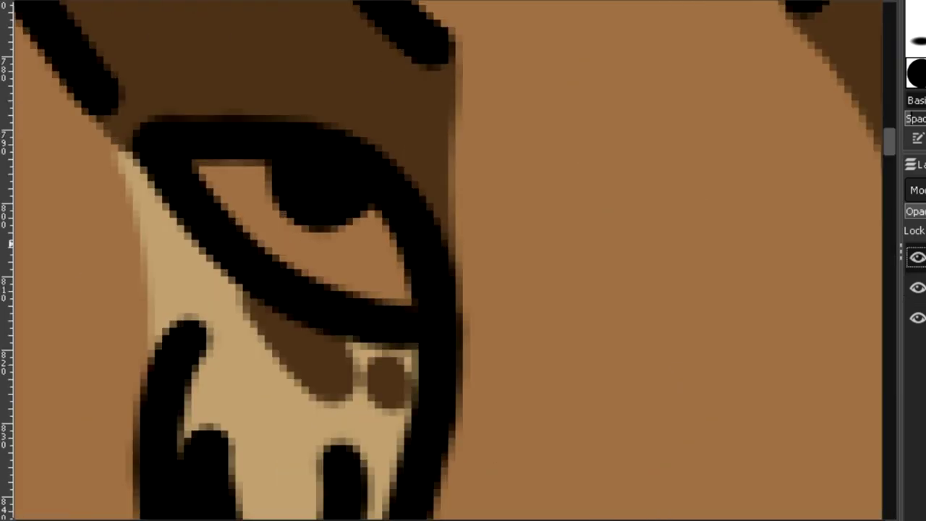
drag(409, 242, 362, 307)
mouse_move(215, 163)
mouse_down()
mouse_move(207, 186)
mouse_move(290, 268)
mouse_move(405, 300)
mouse_move(217, 162)
mouse_move(261, 242)
mouse_move(260, 185)
mouse_up()
click(922, 288)
key(x)
key(ctrl+z)
scroll(449, 261, down, 4)
scroll(448, 260, up, 4)
scroll(449, 260, down, 1)
click(450, 446)
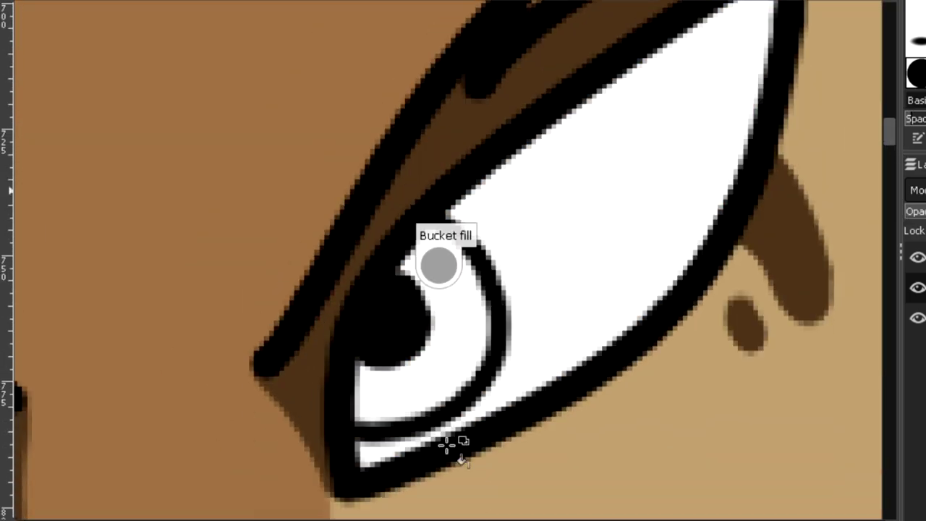
Paint the bared teeth and the area inside the nose outline white.
scroll(746, 213, down, 5)
click(155, 454)
click(253, 394)
click(548, 333)
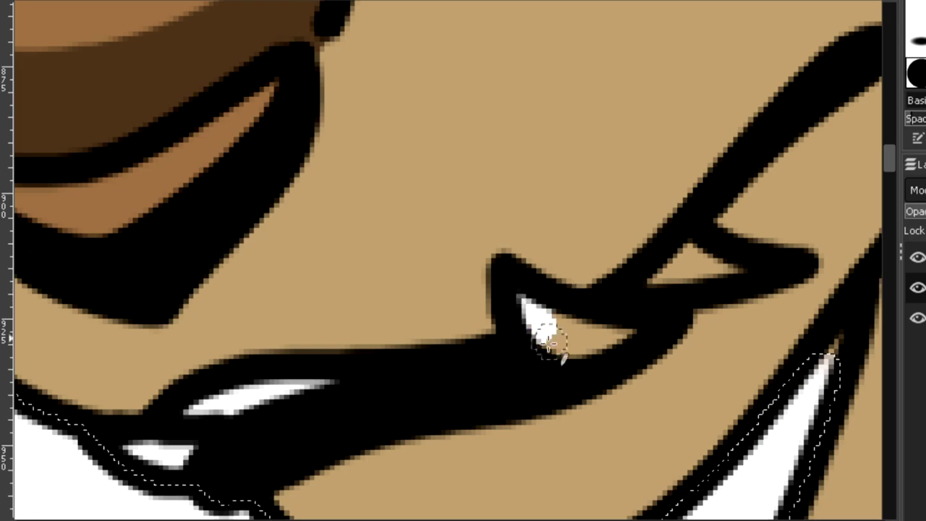
click(665, 274)
scroll(192, 203, left, 5)
drag(200, 210, 438, 101)
scroll(270, 170, down, 6)
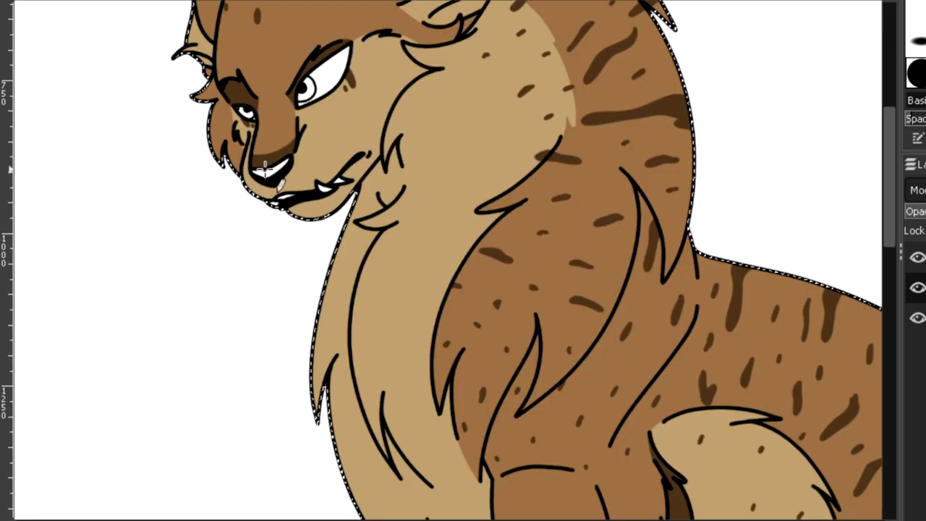
Colour the irises of both eyes golden yellow.
scroll(307, 81, up, 7)
mouse_move(407, 101)
mouse_down()
mouse_move(444, 137)
mouse_move(306, 322)
mouse_move(423, 285)
mouse_up()
drag(235, 316, 867, 137)
mouse_move(239, 286)
mouse_down()
mouse_move(354, 390)
mouse_move(311, 320)
mouse_up()
scroll(311, 320, down, 5)
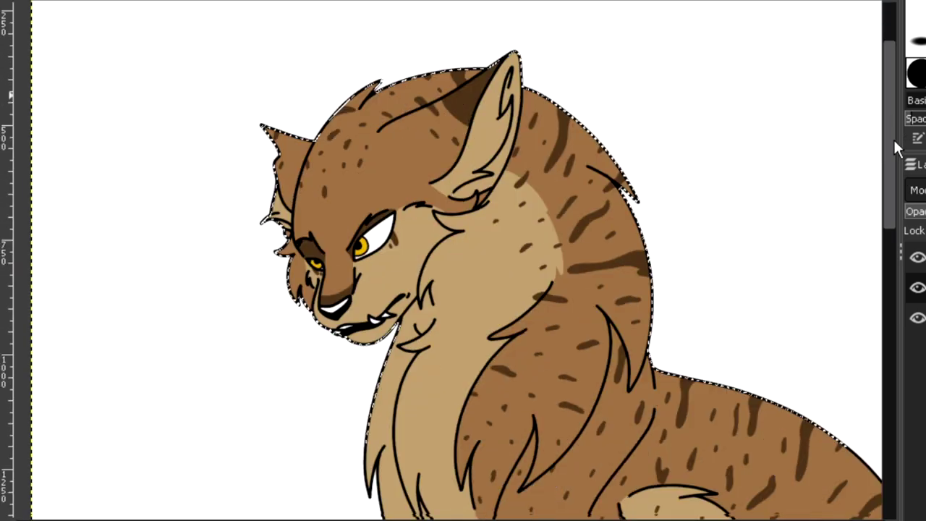
Select the iris areas of both eyes and shade the far iris with amber and pale yellow.
scroll(362, 316, up, 5)
click(343, 238)
scroll(343, 242, left, 8)
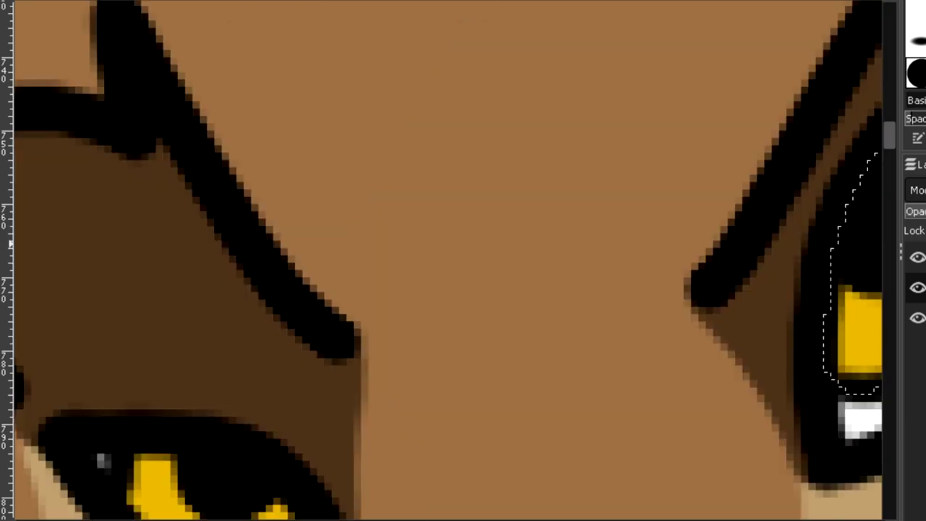
click(248, 477)
drag(889, 135, 889, 139)
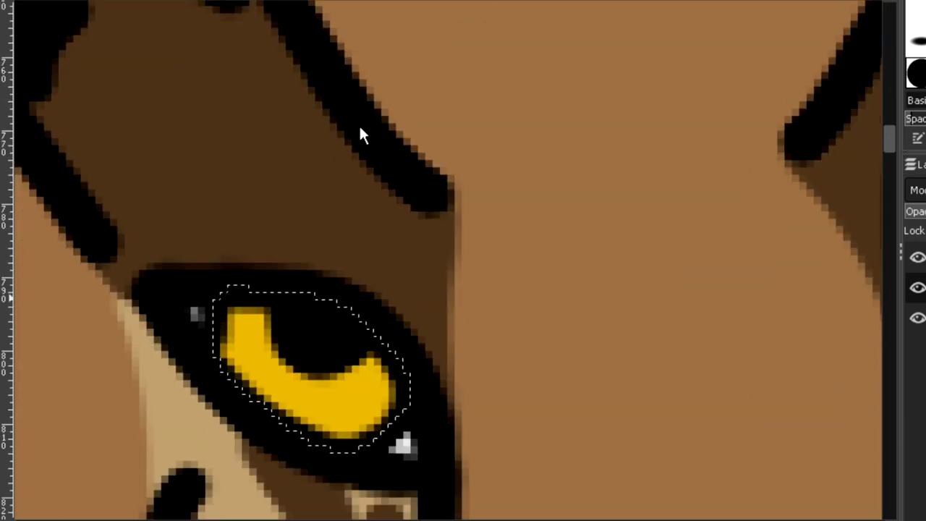
mouse_move(205, 319)
mouse_down()
mouse_move(270, 321)
mouse_move(375, 365)
mouse_move(208, 341)
mouse_up()
key(x)
mouse_move(408, 379)
mouse_down()
mouse_move(329, 443)
mouse_move(280, 422)
mouse_up()
key(ctrl+z)
Shade the near iris with dark amber at the top and a pale yellow rim, and clear the selection.
scroll(324, 506, right, 7)
scroll(324, 234, up, 3)
key(x)
mouse_move(355, 380)
mouse_down()
mouse_move(541, 210)
mouse_move(474, 159)
mouse_move(506, 439)
mouse_up()
key(x)
drag(581, 186, 362, 443)
click(923, 256)
key(ctrl+shift+a)
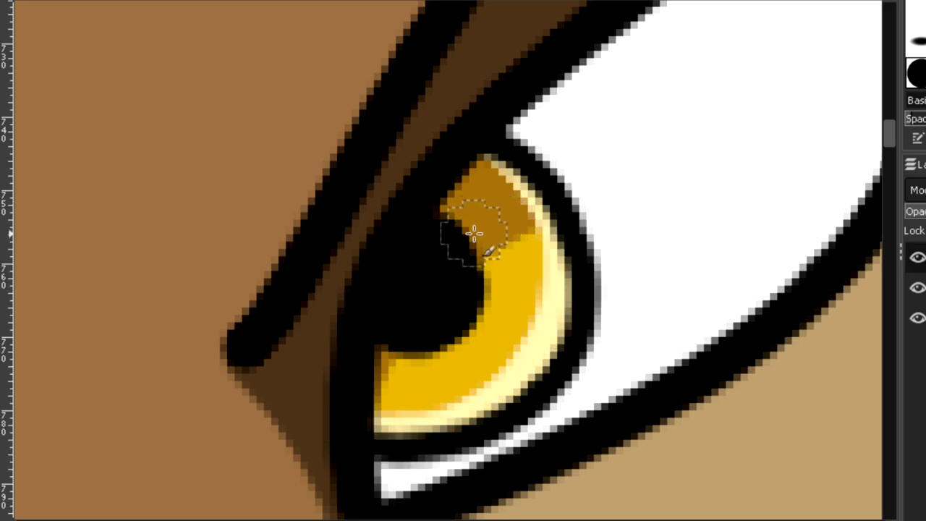
Dot a round white highlight at the edge of the pupil in each eye.
click(463, 228)
drag(259, 519, 244, 519)
drag(889, 139, 890, 147)
click(381, 233)
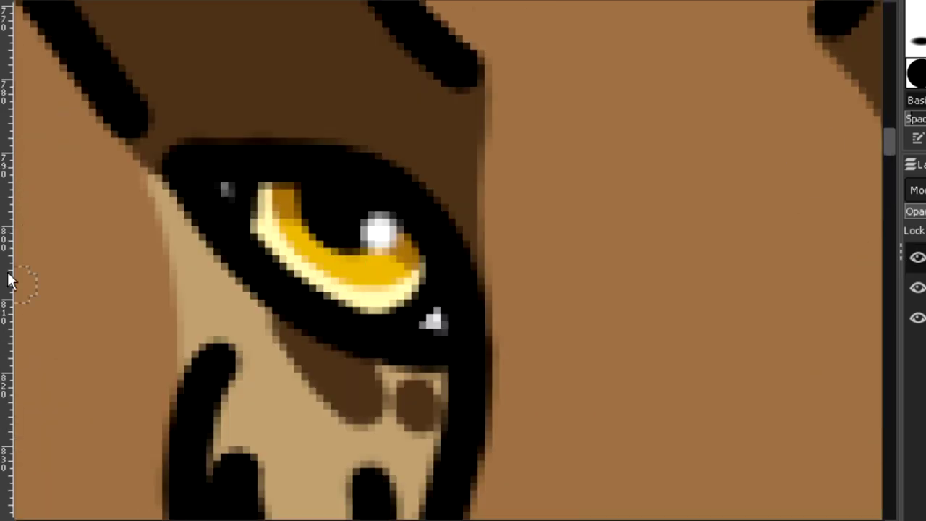
Add a thick black border around the whole character's silhouette on the layer beneath its colouring.
scroll(318, 259, down, 6)
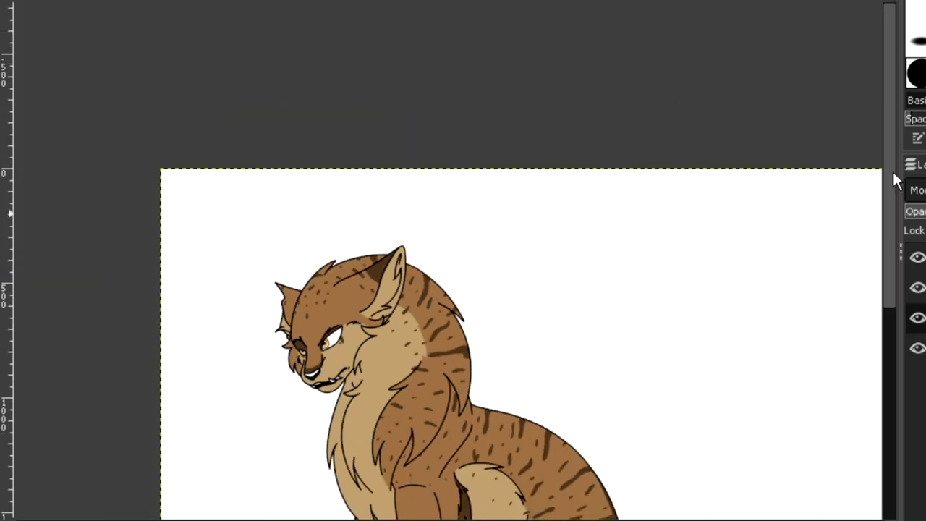
scroll(892, 174, down, 5)
click(395, 389)
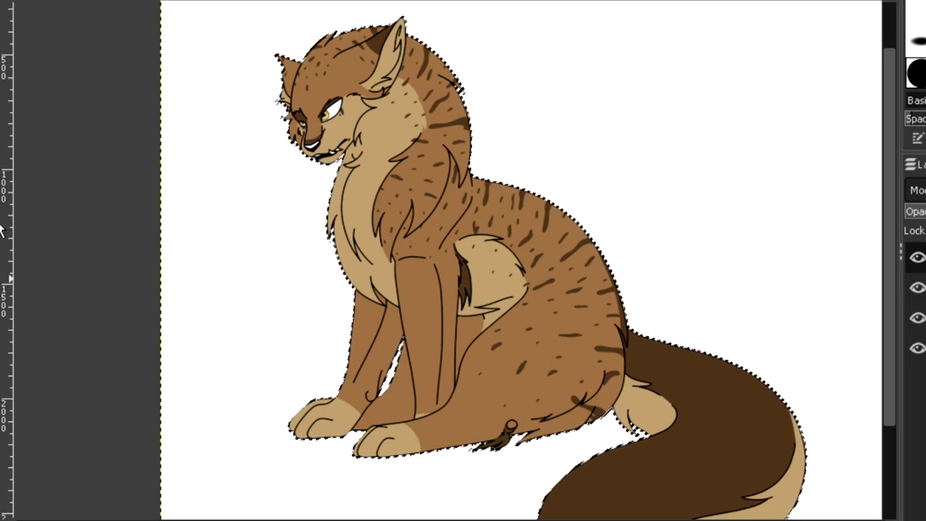
click(923, 318)
click(566, 341)
click(438, 267)
scroll(463, 260, right, 5)
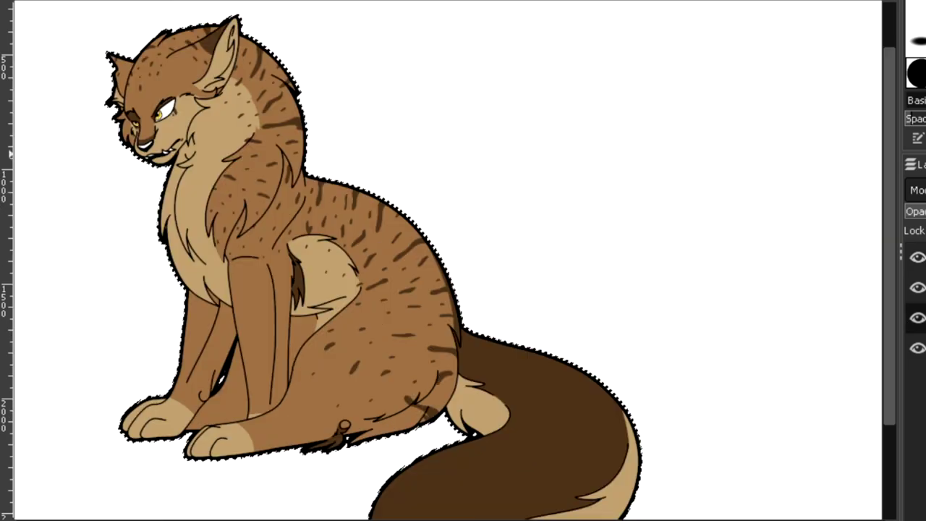
scroll(87, 198, up, 5)
scroll(85, 191, up, 2)
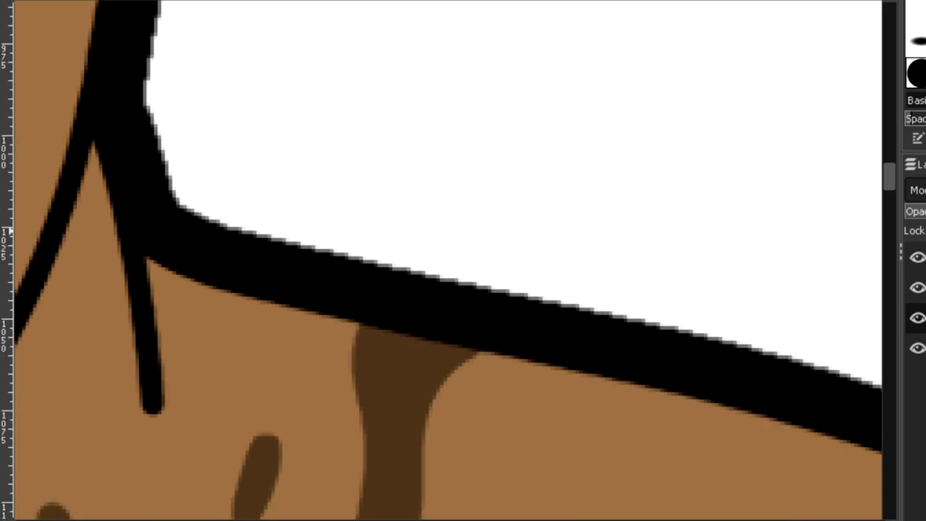
Rough out a standing canine with a raised head and long tail in light gray, titled "Cricketwhisker".
drag(307, 175, 222, 218)
drag(395, 242, 414, 285)
drag(434, 300, 497, 230)
drag(431, 214, 479, 210)
drag(512, 228, 514, 278)
drag(535, 309, 568, 253)
drag(614, 293, 651, 347)
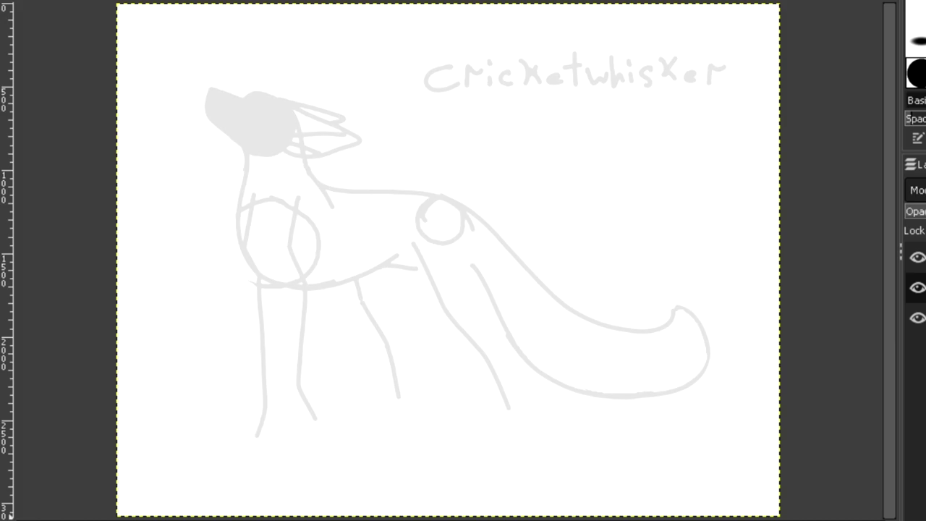
Sketch the muzzle in dark red on the top layer, with the nose, mouth line and lower jaw.
click(922, 257)
click(215, 85)
click(215, 85)
click(215, 86)
click(215, 85)
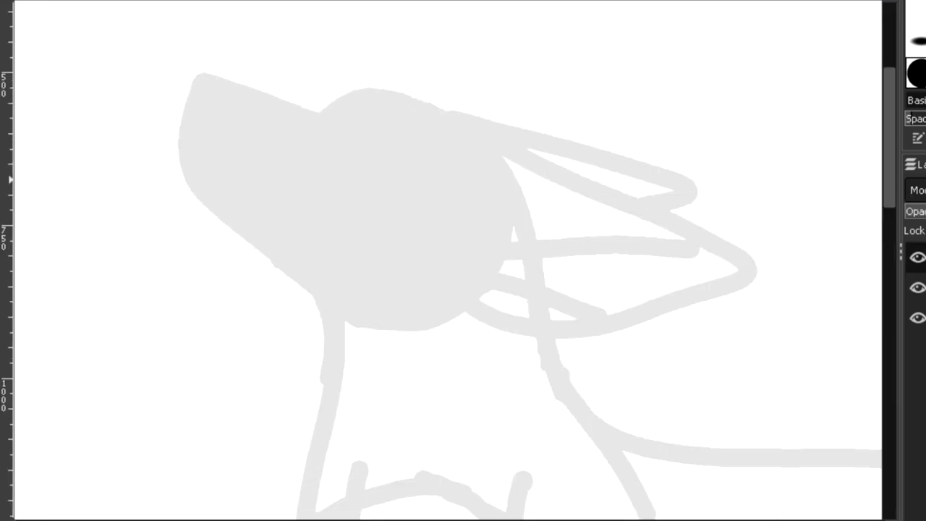
click(178, 118)
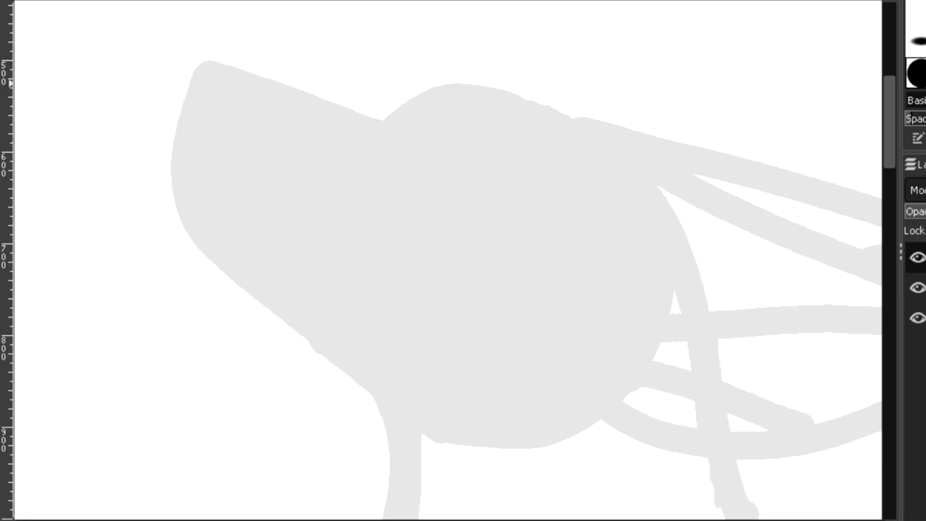
drag(358, 113, 190, 58)
drag(187, 96, 266, 212)
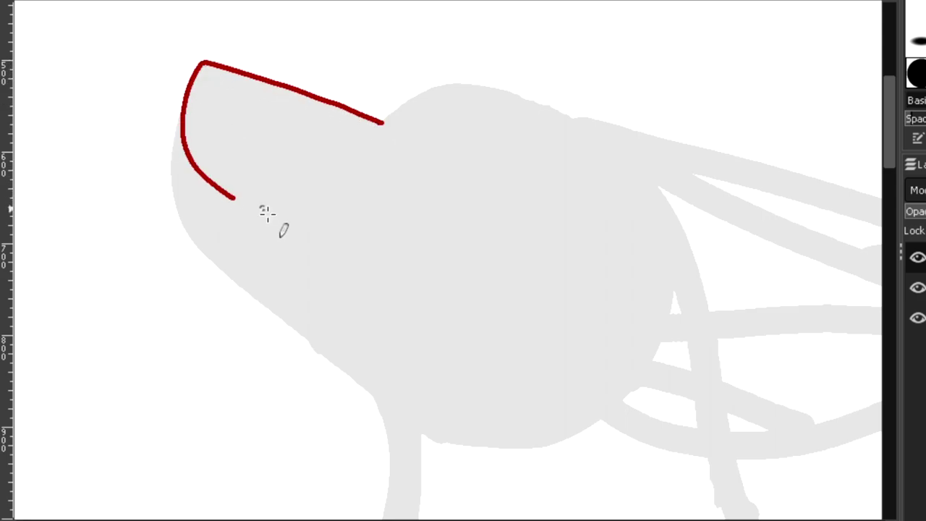
mouse_move(183, 209)
mouse_down()
mouse_move(316, 316)
mouse_move(475, 411)
mouse_move(527, 401)
mouse_up()
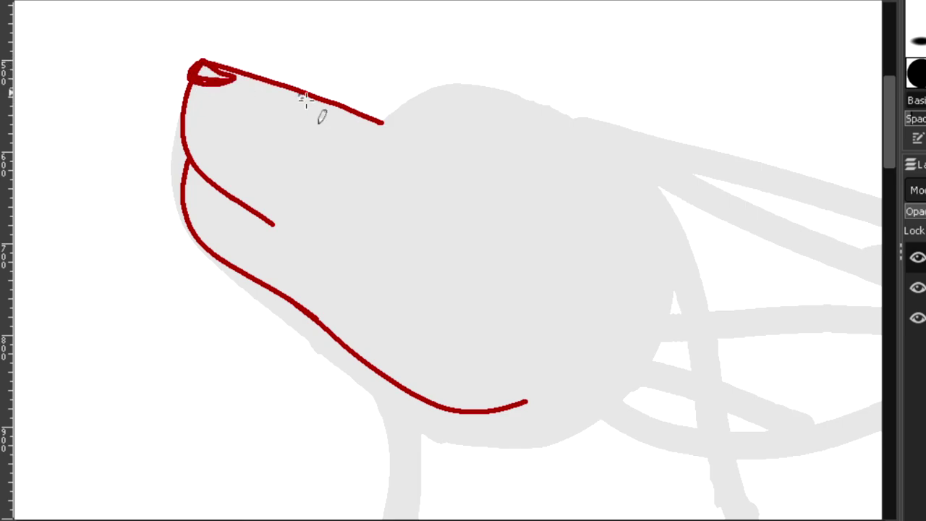
Add wrinkle lines along the muzzle and sketch the curve of the forehead and top of the head.
drag(302, 115, 359, 133)
drag(289, 111, 339, 141)
scroll(350, 225, right, 2)
drag(278, 110, 517, 147)
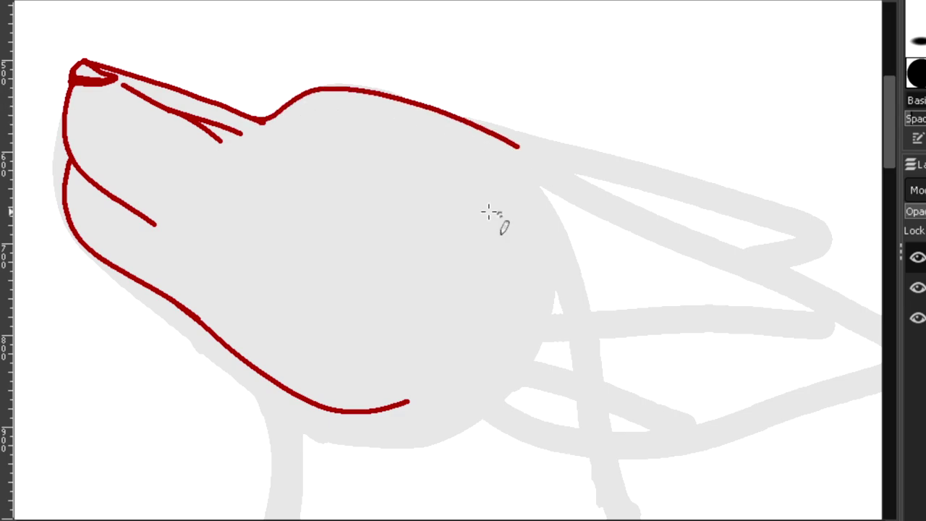
Sketch the near ear swept back from the head, with its inner fold and jagged inner fur.
scroll(407, 145, right, 2)
mouse_move(405, 148)
mouse_down()
mouse_move(816, 306)
mouse_move(394, 443)
mouse_move(348, 357)
mouse_up()
mouse_move(383, 272)
mouse_down()
mouse_move(610, 297)
mouse_move(719, 275)
mouse_up()
drag(367, 354, 493, 434)
drag(399, 341, 493, 405)
drag(459, 365, 651, 365)
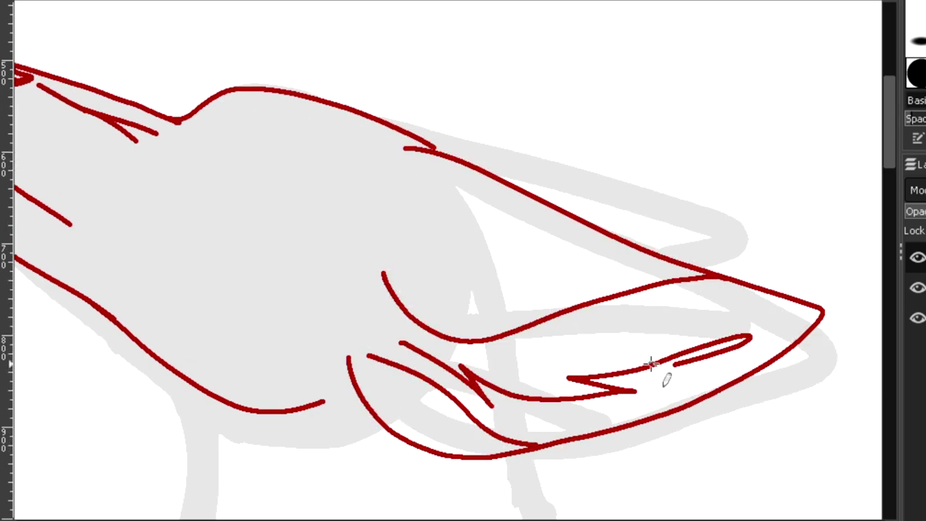
Sketch the far ear behind the near one and redraw its tip to a sharper point.
mouse_move(407, 130)
mouse_down()
mouse_move(801, 268)
mouse_move(741, 285)
mouse_up()
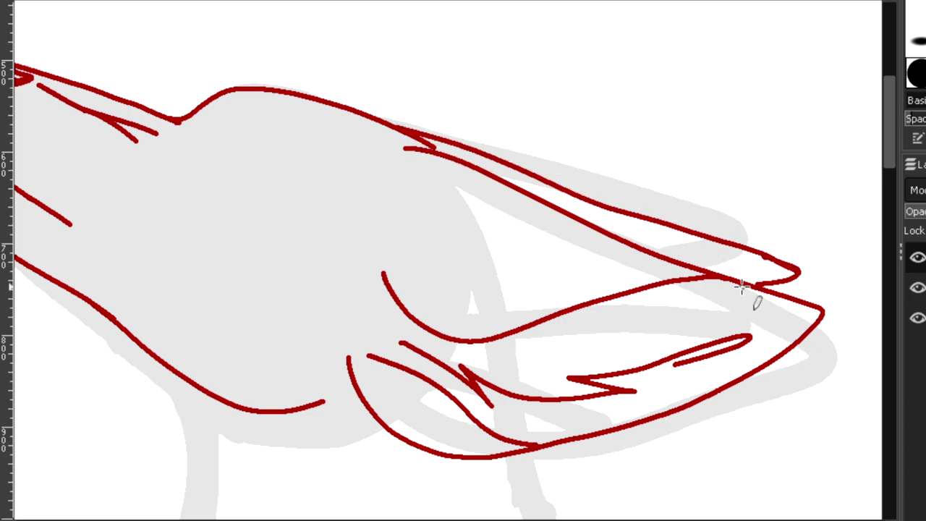
key(ctrl+z)
drag(754, 251, 787, 279)
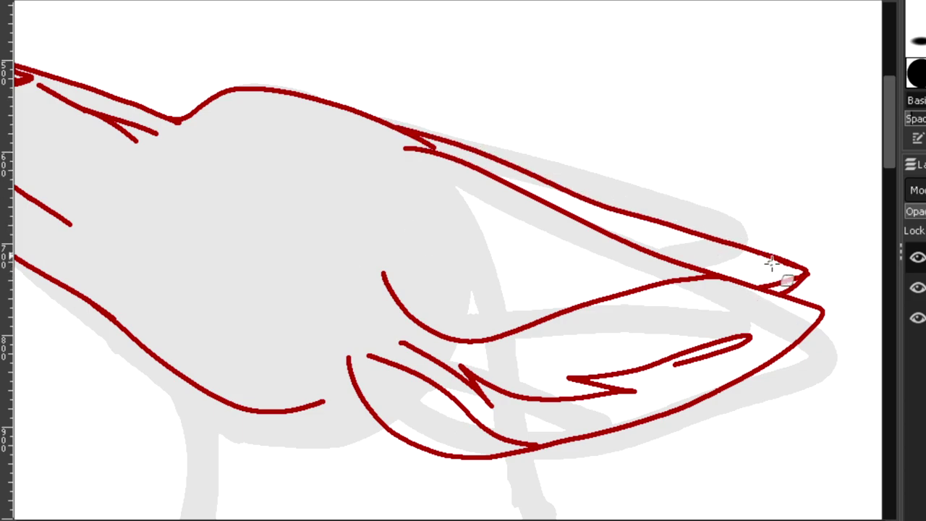
Draw the narrow eye with its iris and pupil, and add a brow line above it.
ctrl+scroll(25, 94, up, 3)
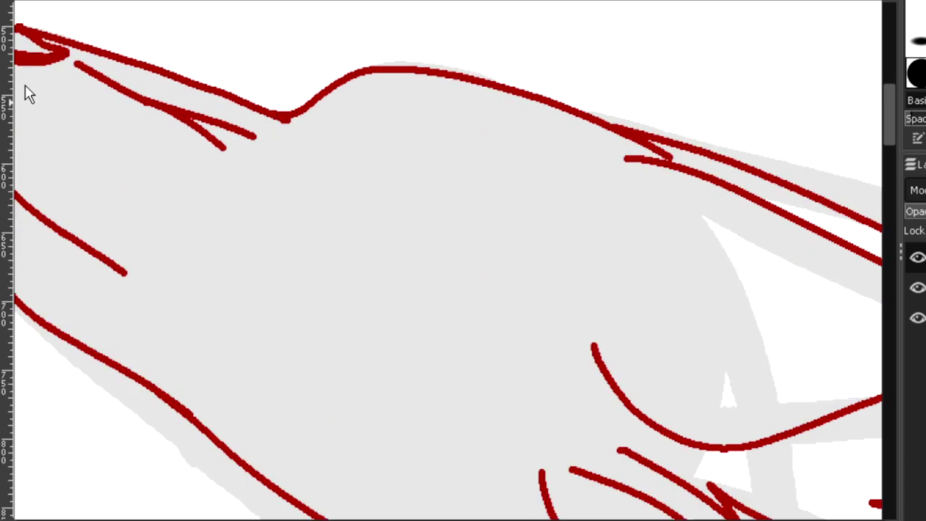
mouse_move(301, 151)
mouse_down()
mouse_move(465, 174)
mouse_move(384, 189)
mouse_move(293, 157)
mouse_up()
key(ctrl+z)
drag(337, 125, 316, 140)
drag(363, 115, 462, 141)
drag(430, 136, 491, 161)
drag(332, 131, 327, 148)
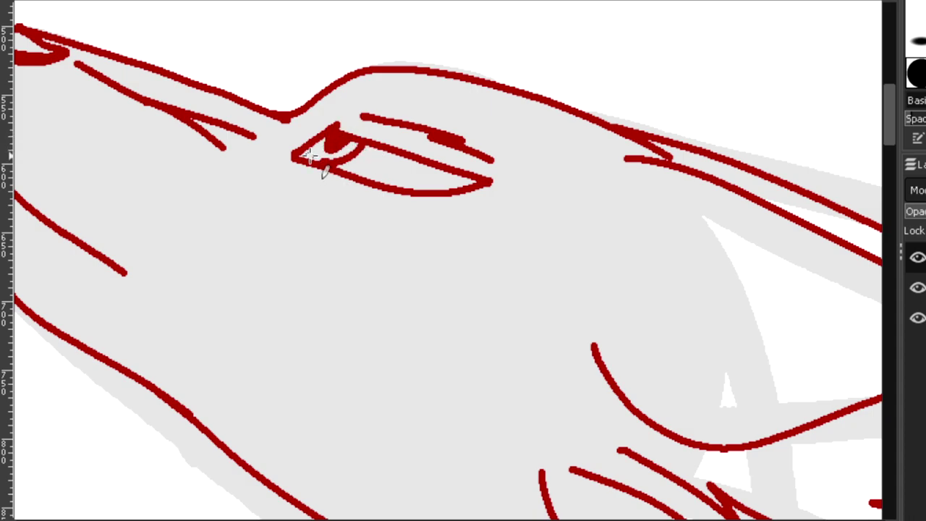
ctrl+scroll(340, 148, down, 4)
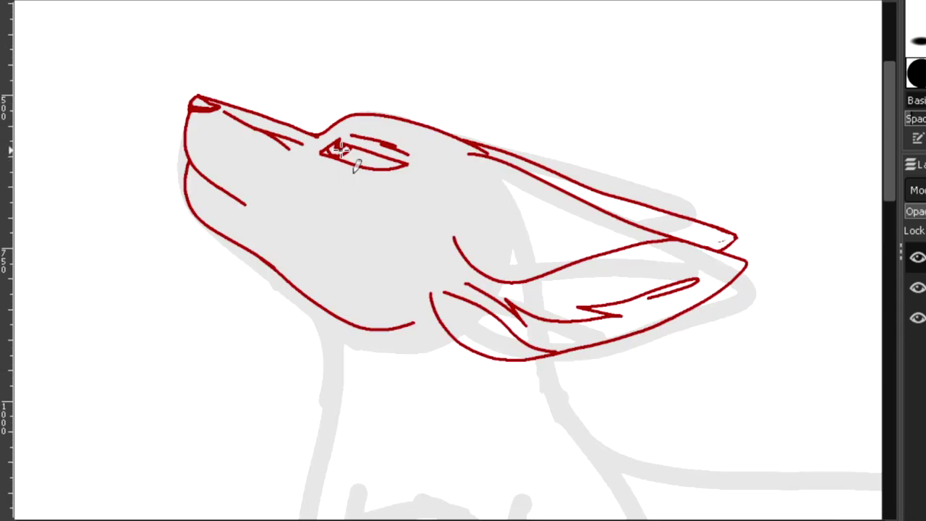
Sketch the front of the neck and chest and continue the curve along the belly to the hind leg.
ctrl+scroll(513, 394, down, 1)
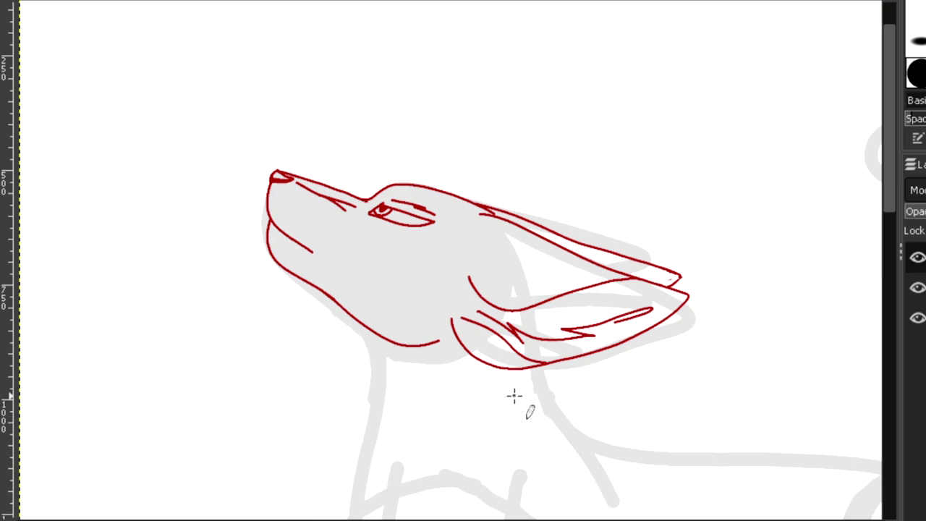
ctrl+scroll(513, 394, down, 1)
scroll(192, 134, right, 3)
drag(192, 108, 257, 359)
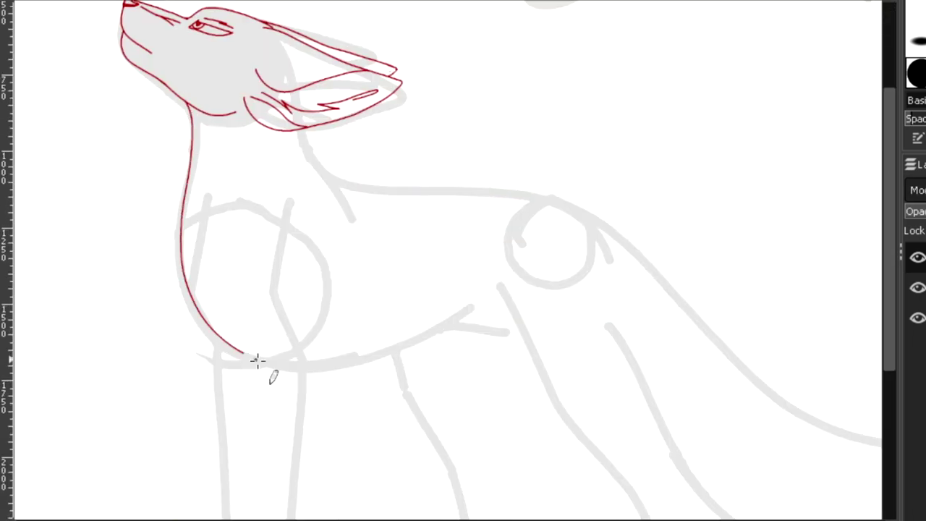
drag(365, 361, 485, 309)
scroll(296, 369, down, 5)
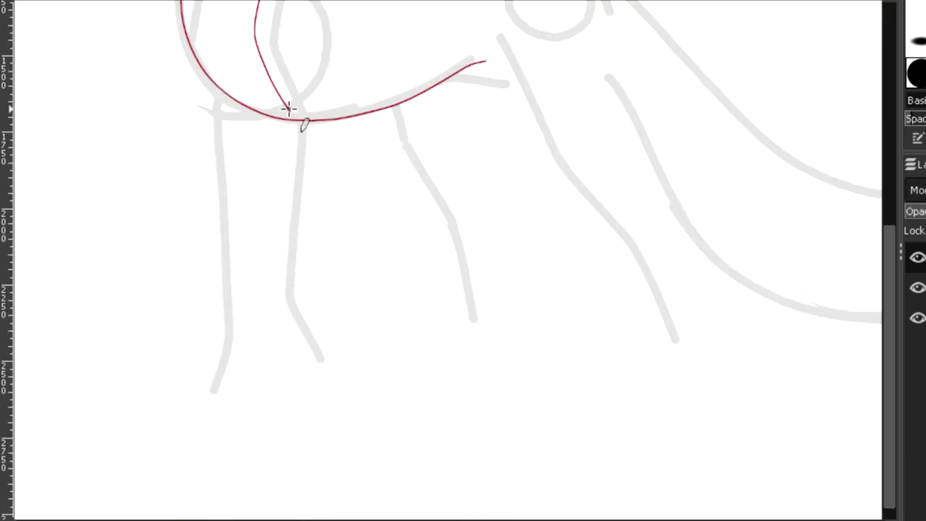
Sketch the raised near foreleg with its rounded paw and toe lines, plus the rear contour of the shoulder.
drag(330, 236, 356, 85)
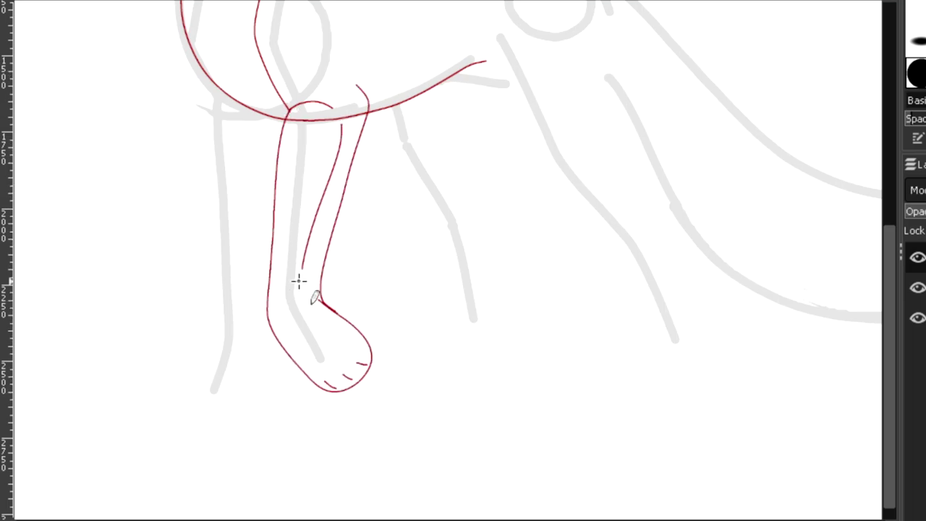
scroll(298, 281, up, 4)
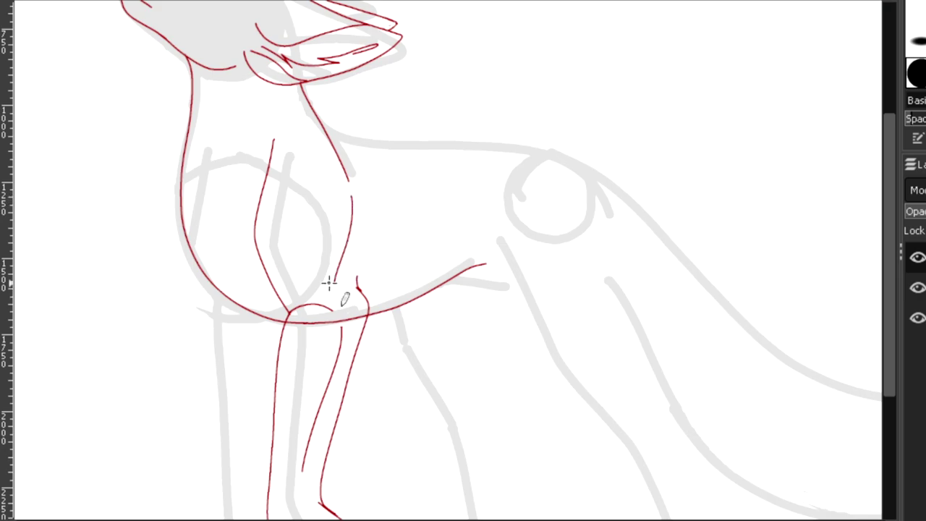
Sketch the front edge of the far foreleg and its flat paw with three short toe lines.
scroll(313, 288, down, 3)
mouse_move(208, 136)
mouse_down()
mouse_move(225, 316)
mouse_move(199, 432)
mouse_up()
key(z)
mouse_move(109, 369)
mouse_down()
mouse_move(208, 430)
mouse_move(431, 519)
mouse_up()
mouse_move(302, 209)
mouse_down()
mouse_move(261, 205)
mouse_move(193, 277)
mouse_up()
key(ctrl+z)
mouse_move(323, 197)
mouse_down()
mouse_move(190, 304)
mouse_move(388, 268)
mouse_move(479, 97)
mouse_up()
drag(206, 252, 189, 293)
drag(254, 253, 248, 292)
drag(325, 257, 325, 290)
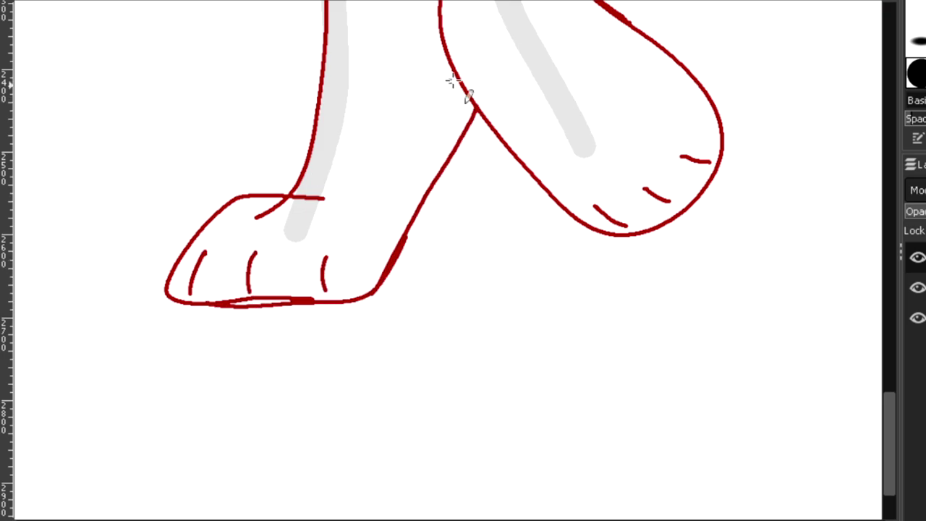
Add the small dewclaw to the far foreleg and draw the leg's rear edge.
scroll(649, 73, down, 2)
drag(535, 171, 511, 347)
scroll(502, 351, down, 2)
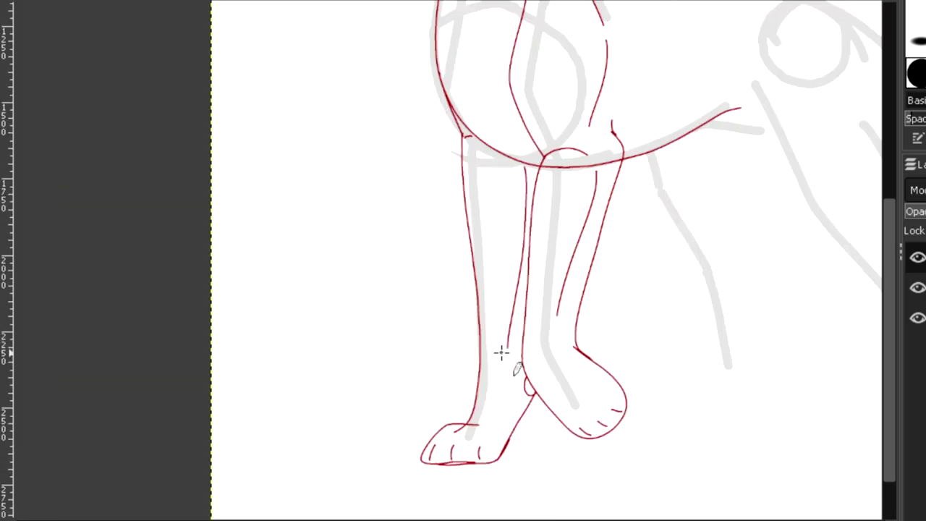
Sketch the flank fold, the near hind leg with its paw, and the back line from neck to rump.
scroll(423, 109, right, 4)
drag(443, 111, 584, 291)
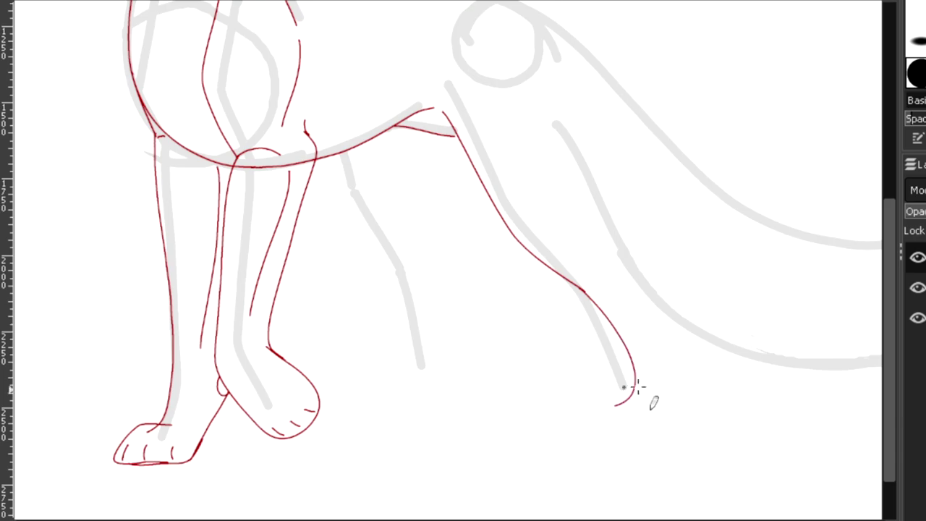
scroll(676, 316, up, 3)
drag(664, 382, 601, 210)
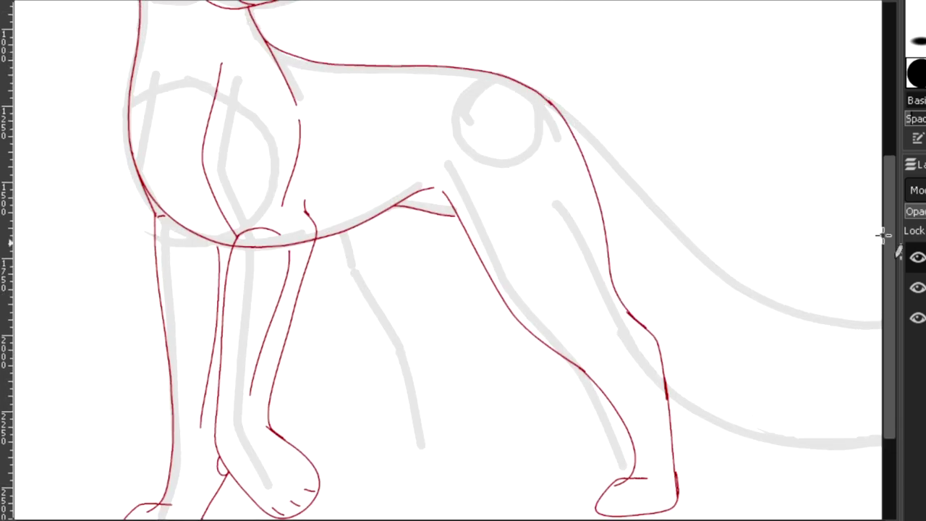
Add toe lines to the near hind paw, then erase and redraw the leg's front edge more slenderly.
scroll(884, 236, down, 3)
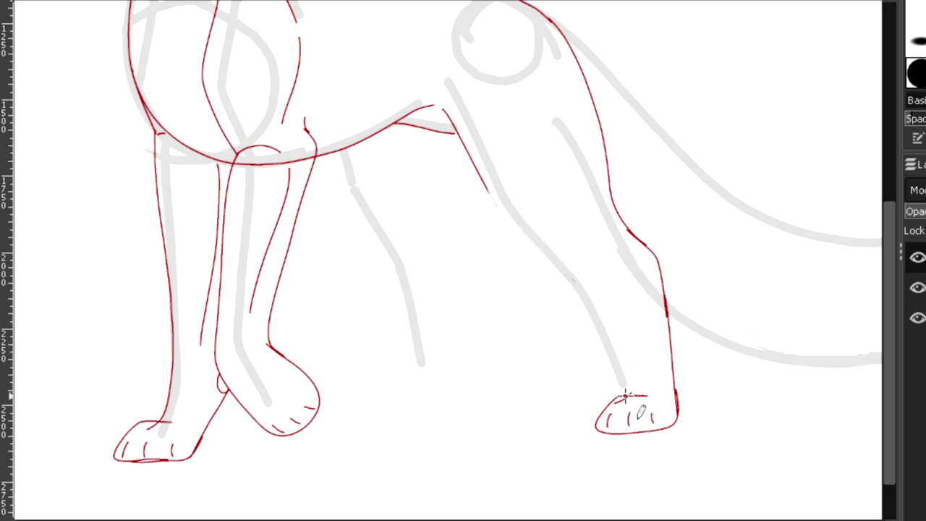
drag(580, 277, 463, 141)
drag(548, 264, 481, 174)
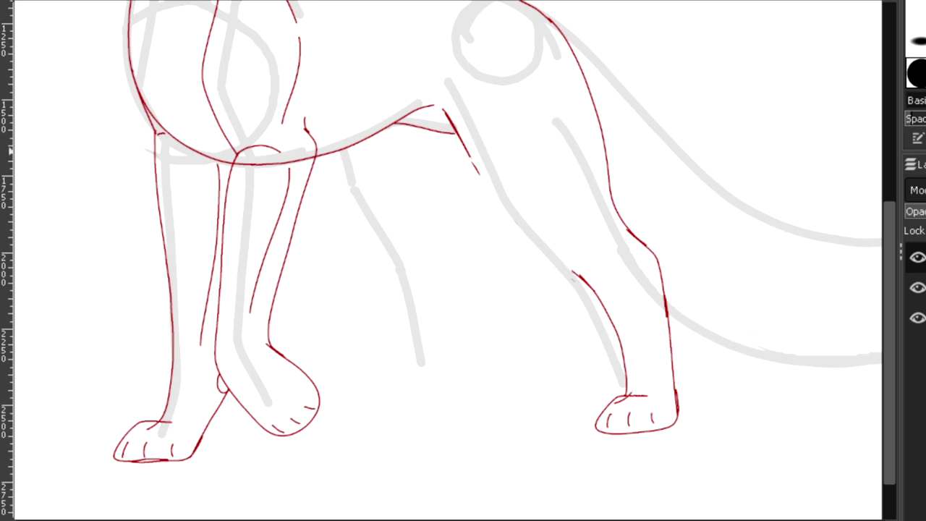
scroll(575, 185, up, 2)
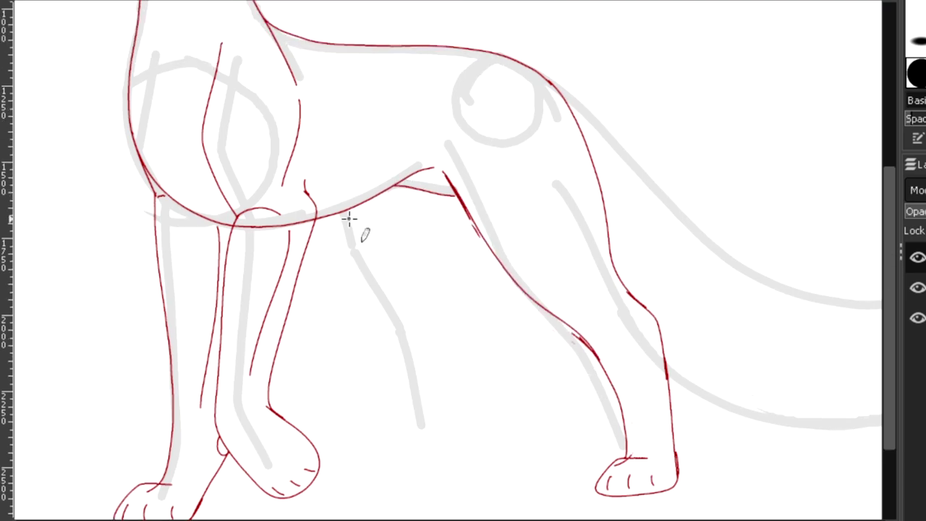
Sketch the far hind leg with its paw, toe lines and jagged inner-thigh fur beneath the belly.
drag(454, 231, 415, 455)
drag(367, 273, 379, 429)
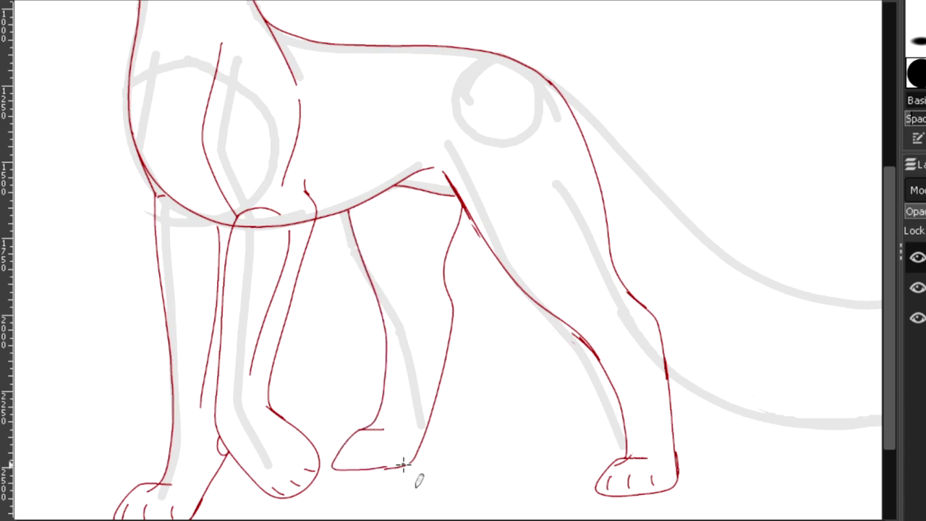
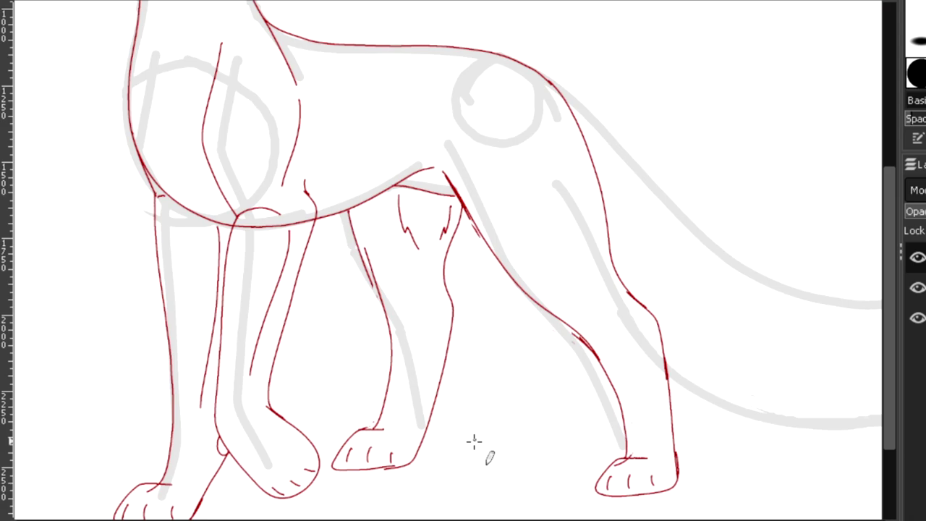
Sketch the long tail's lower edge around to its curled tip and its upper edge from the rump.
scroll(473, 441, right, 5)
key(ctrl+z)
mouse_move(428, 377)
mouse_down()
mouse_move(488, 410)
mouse_move(733, 288)
mouse_move(690, 249)
mouse_up()
scroll(293, 108, up, 1)
drag(290, 106, 469, 283)
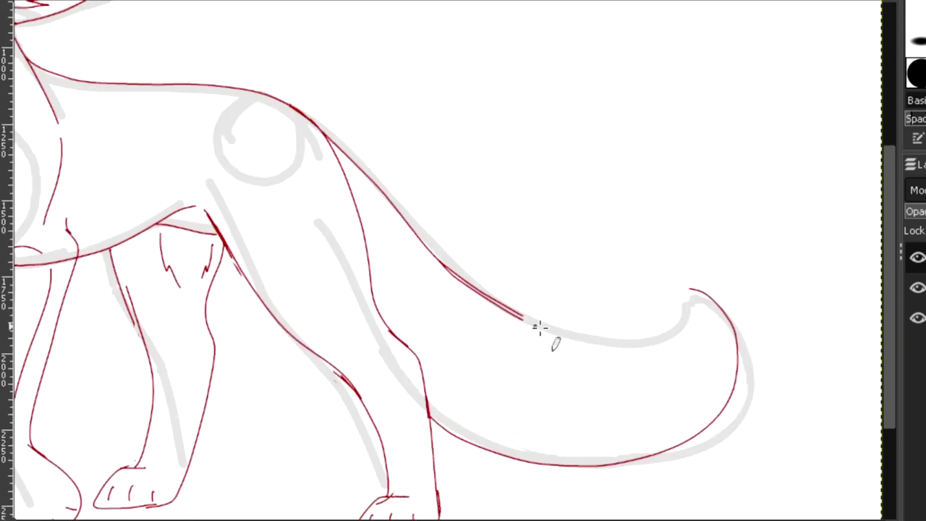
Draw a jagged fur line along the lower half of the tail, redoing strokes until the curve fits.
drag(397, 305, 528, 390)
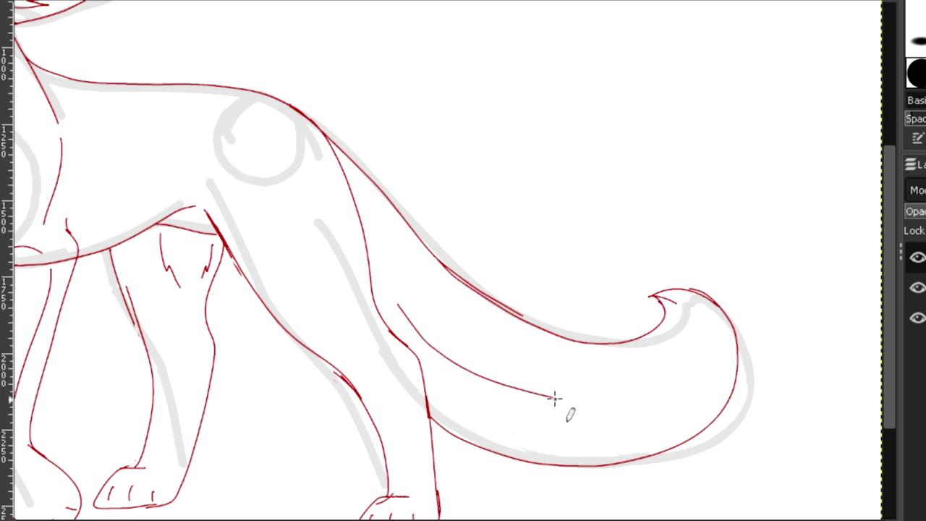
key(ctrl+z)
drag(381, 295, 437, 361)
drag(531, 415, 647, 403)
key(ctrl+z)
drag(476, 397, 662, 413)
key(ctrl+z)
drag(479, 398, 571, 423)
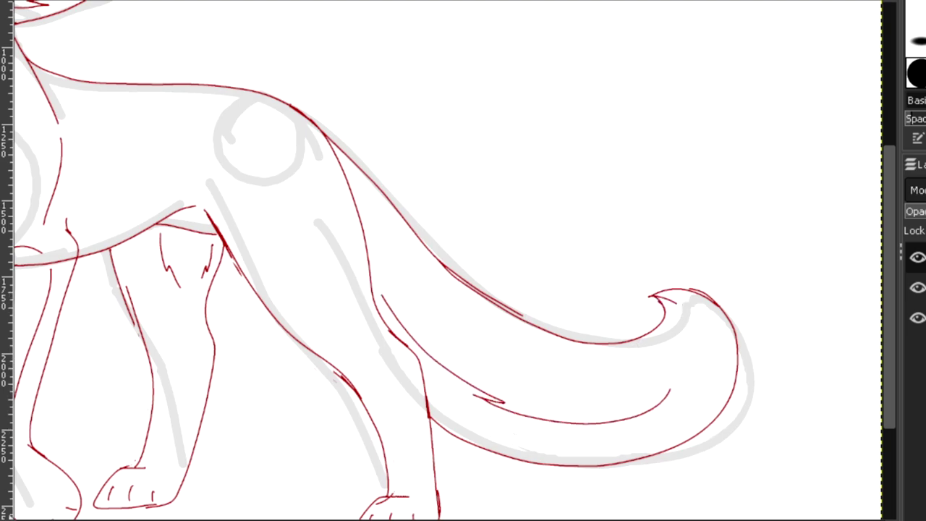
Sketch the flank curve, the neck line and the fur marks on the chest.
drag(535, 520, 441, 520)
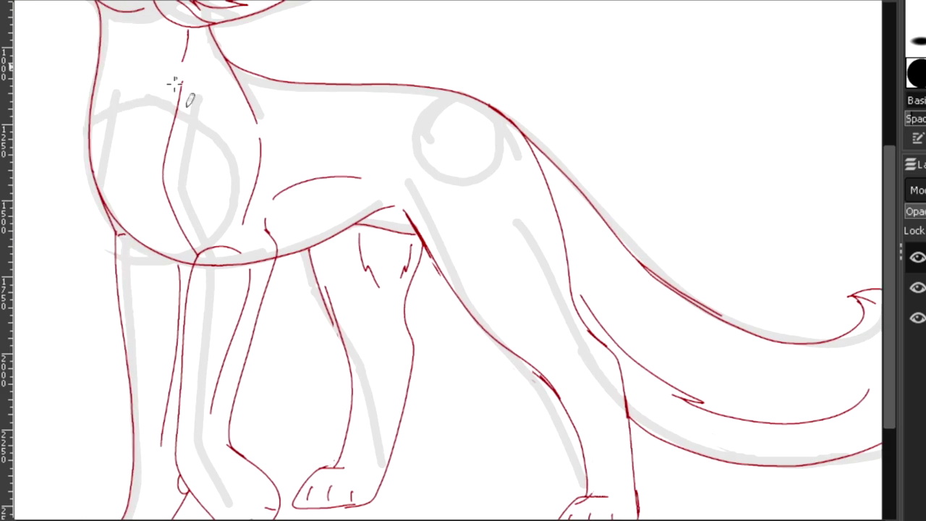
scroll(604, 273, up, 3)
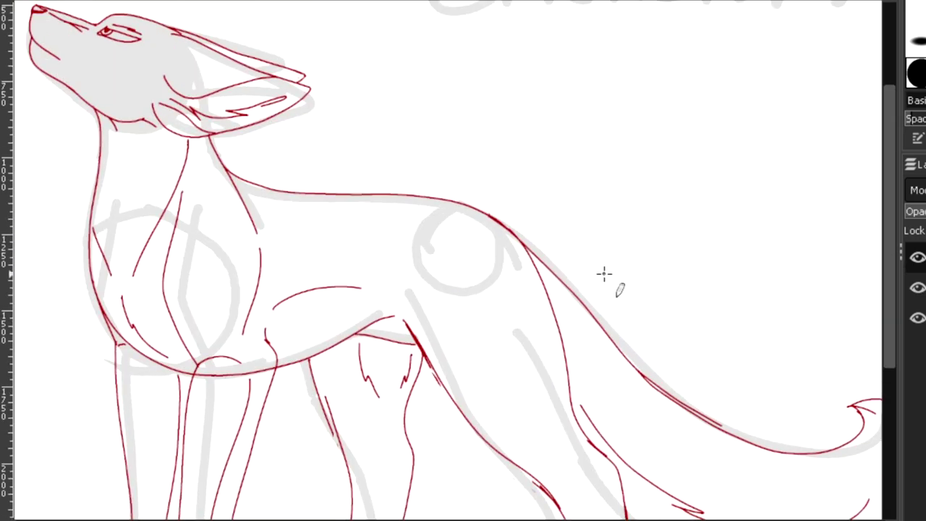
Erase the near ear's jagged inner fur and replace it with a short base line and small tufts under the upper rim.
scroll(188, 49, up, 3)
key(shift+e)
mouse_move(125, 204)
mouse_down()
mouse_move(220, 261)
mouse_move(397, 236)
mouse_up()
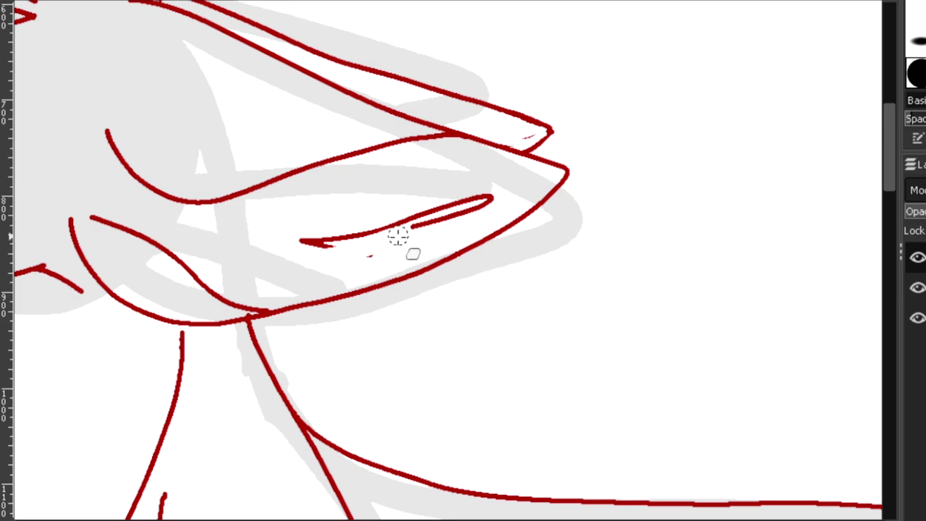
drag(492, 197, 304, 243)
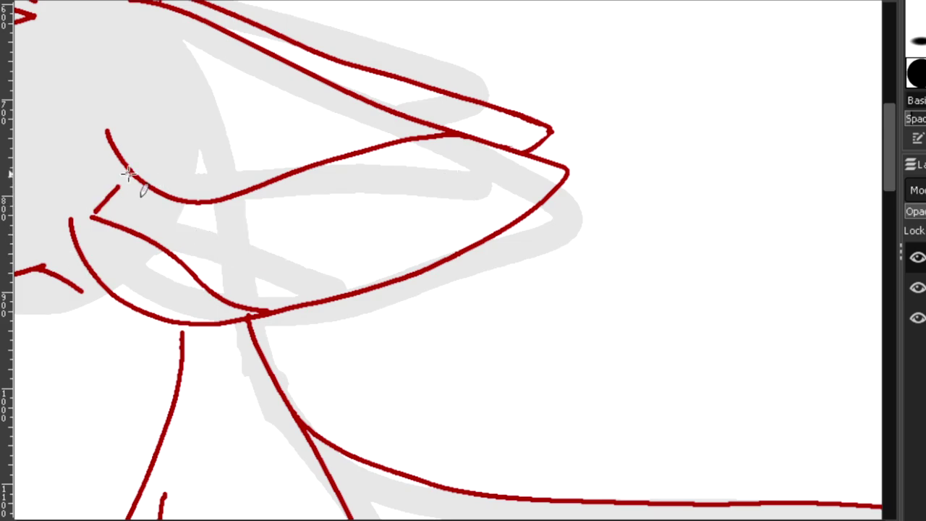
drag(127, 170, 119, 187)
drag(211, 221, 274, 178)
scroll(376, 147, down, 4)
scroll(262, 124, up, 3)
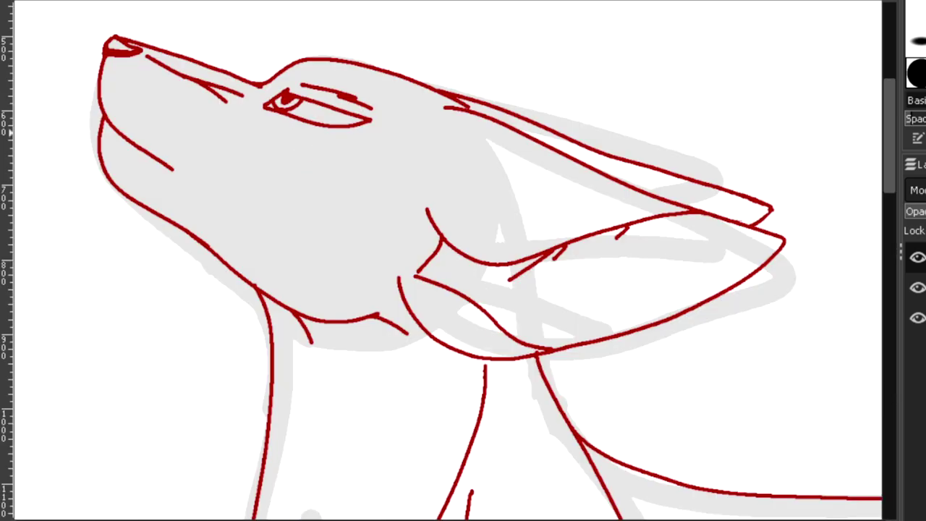
Remove the light gray guide from view, fade the dark red sketch by lowering its opacity, and prepare a layer for line art.
scroll(365, 304, down, 4)
click(917, 287)
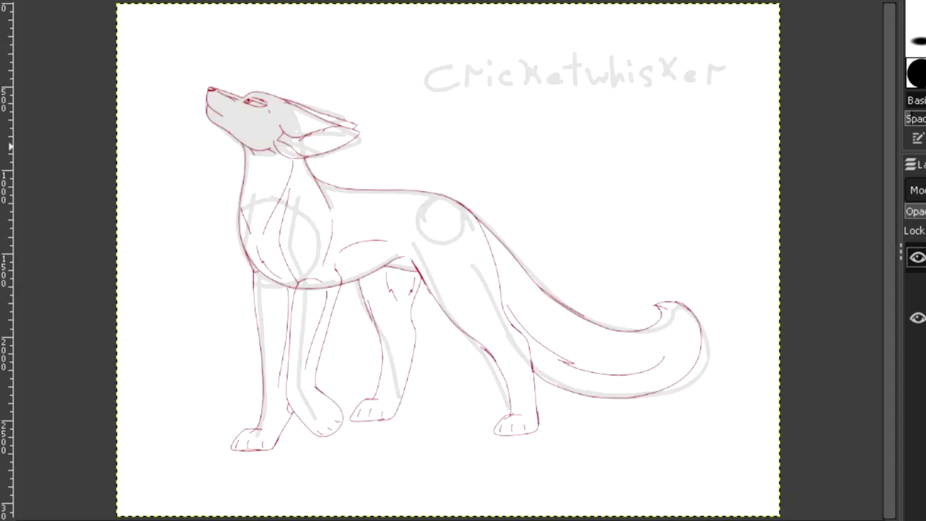
mouse_move(922, 257)
mouse_down()
mouse_move(922, 330)
mouse_move(922, 246)
mouse_up()
drag(922, 287, 922, 329)
click(923, 257)
scroll(239, 99, up, 5)
click(922, 287)
drag(925, 211, 917, 211)
click(923, 258)
scroll(311, 32, left, 3)
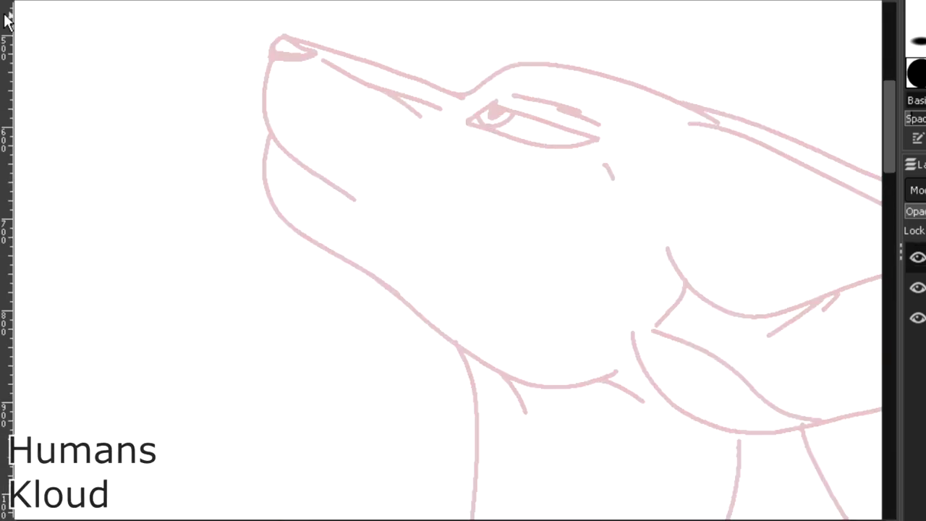
Ink the nose in black over the faded sketch, filling its lower part solid.
scroll(311, 31, up, 2)
mouse_move(254, 39)
mouse_down()
mouse_move(315, 74)
mouse_move(225, 83)
mouse_up()
drag(313, 75, 236, 89)
mouse_move(311, 78)
mouse_down()
mouse_move(279, 83)
mouse_move(233, 70)
mouse_up()
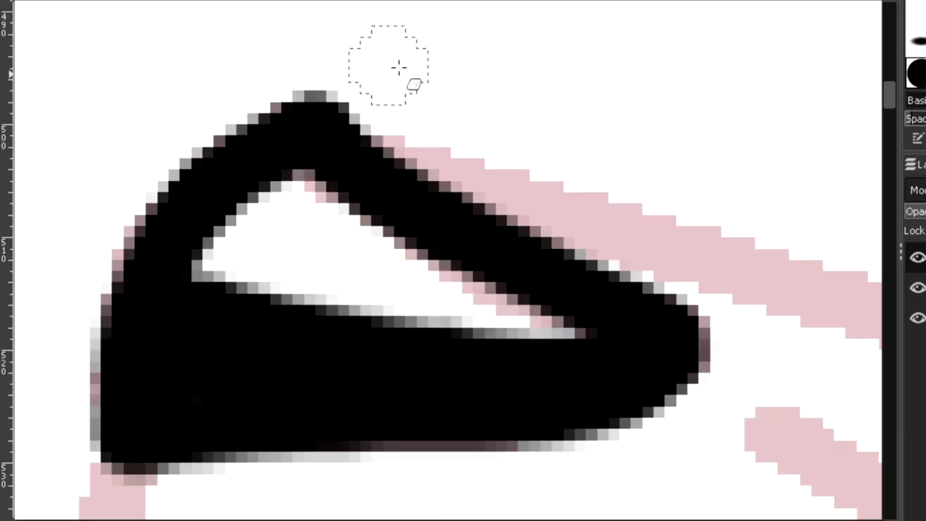
Ink the muzzle's top line from nose to brow and the forked crease along the snout.
scroll(41, 219, down, 5)
scroll(208, 319, up, 1)
mouse_move(418, 275)
mouse_down()
mouse_move(273, 256)
mouse_move(29, 172)
mouse_up()
key(ctrl+z)
mouse_move(414, 278)
mouse_down()
mouse_move(325, 285)
mouse_move(16, 175)
mouse_up()
drag(105, 226, 334, 329)
drag(221, 288, 276, 327)
Ink the narrow eye with its iris and solid pupil, and the overlapping brow strokes above it.
mouse_move(454, 304)
mouse_down()
mouse_move(398, 341)
mouse_move(168, 348)
mouse_up()
scroll(377, 354, up, 2)
mouse_move(190, 348)
mouse_down()
mouse_move(497, 343)
mouse_move(569, 371)
mouse_up()
key(ctrl+z)
mouse_move(295, 272)
mouse_down()
mouse_move(716, 415)
mouse_move(612, 441)
mouse_move(406, 419)
mouse_move(185, 352)
mouse_up()
mouse_move(258, 289)
mouse_down()
mouse_move(275, 329)
mouse_move(321, 275)
mouse_move(297, 318)
mouse_up()
drag(376, 237, 628, 304)
drag(526, 295, 698, 369)
key(ctrl+z)
mouse_move(375, 311)
mouse_down()
mouse_move(347, 359)
mouse_move(254, 363)
mouse_move(302, 377)
mouse_up()
scroll(462, 185, down, 3)
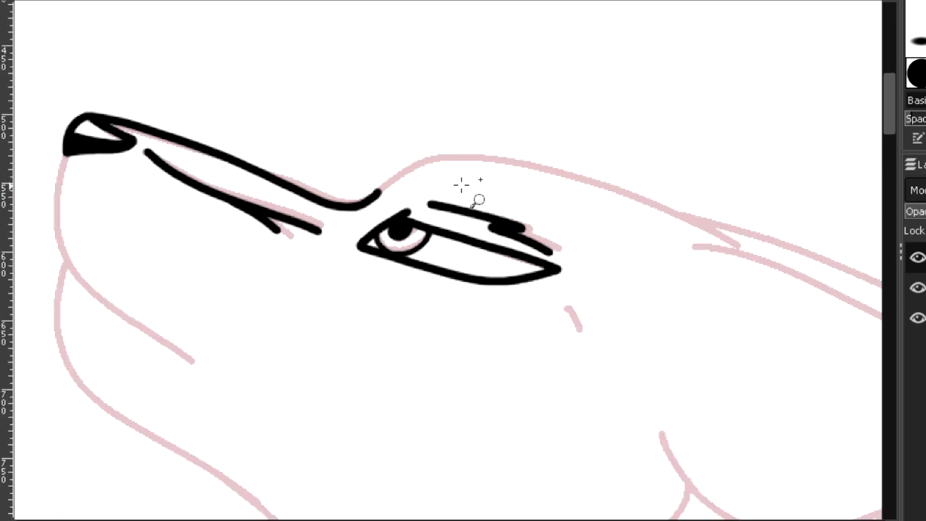
Ink the mouth, the chin and jaw line, and the short cheek mark behind the eye.
drag(57, 202, 192, 358)
scroll(68, 83, down, 4)
mouse_move(68, 83)
mouse_down()
mouse_move(59, 144)
mouse_move(141, 247)
mouse_move(286, 351)
mouse_move(464, 455)
mouse_move(549, 452)
mouse_up()
drag(535, 520, 603, 520)
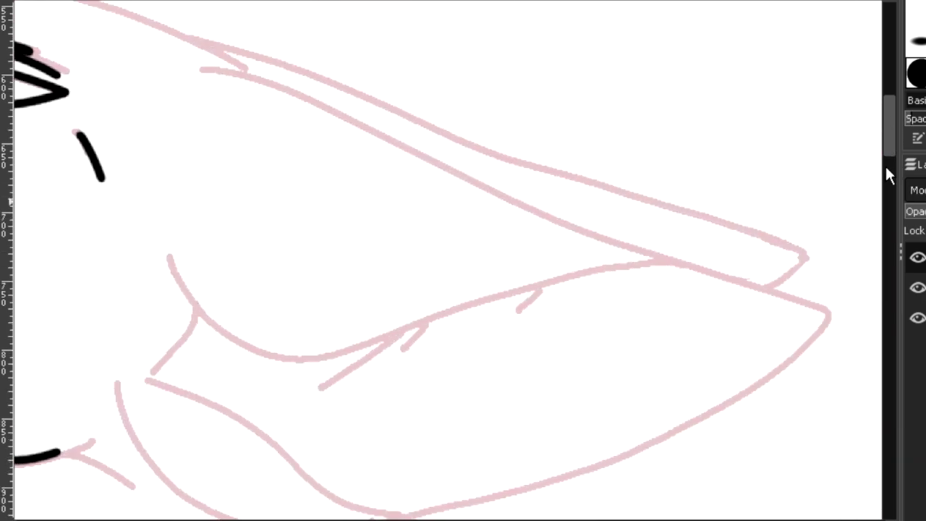
Ink the near ear's outline, its inner folds and the small fur tufts under the upper rim.
drag(887, 154, 888, 159)
mouse_move(204, 31)
mouse_down()
mouse_move(288, 48)
mouse_move(734, 240)
mouse_move(772, 335)
mouse_move(529, 450)
mouse_move(113, 334)
mouse_up()
key(ctrl+z)
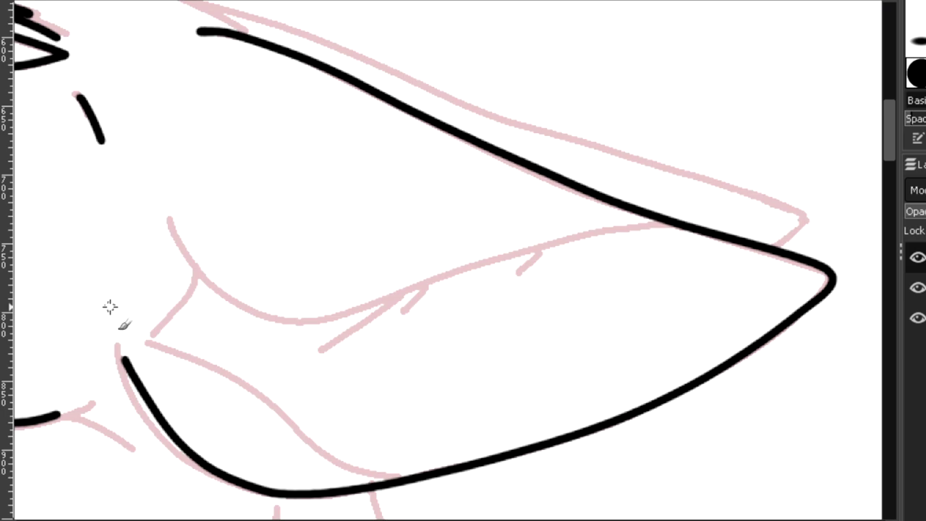
mouse_move(170, 219)
mouse_down()
mouse_move(488, 268)
mouse_move(723, 236)
mouse_up()
mouse_move(146, 344)
mouse_down()
mouse_move(318, 458)
mouse_move(424, 483)
mouse_move(197, 271)
mouse_up()
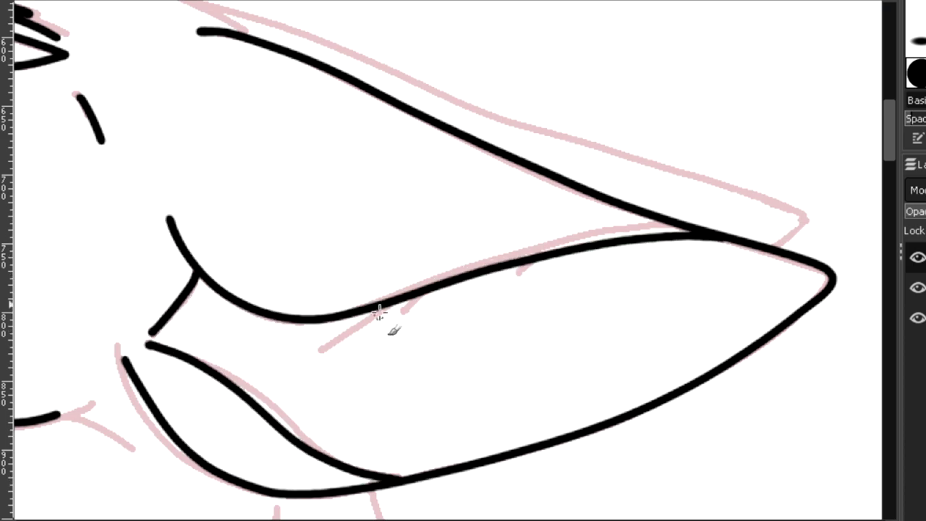
drag(315, 352, 387, 305)
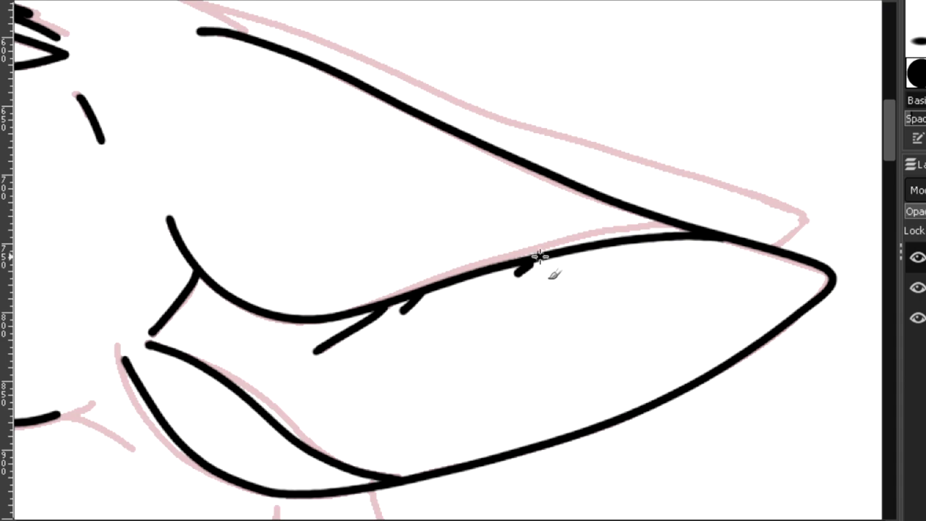
drag(456, 520, 421, 520)
Ink the fur tufts along the jaw, the top of the head and the far ear behind the near one.
drag(366, 427, 409, 449)
drag(225, 420, 237, 463)
drag(886, 140, 884, 123)
mouse_move(163, 111)
mouse_down()
mouse_move(262, 77)
mouse_move(404, 109)
mouse_move(547, 183)
mouse_up()
drag(418, 520, 457, 520)
drag(121, 148, 258, 197)
key(ctrl+z)
mouse_move(206, 173)
mouse_down()
mouse_move(658, 341)
mouse_move(679, 380)
mouse_up()
Ink the neck's inner line below the ear and its rear edge, redoing the uneven strokes.
drag(457, 520, 409, 520)
scroll(274, 516, down, 2)
drag(890, 121, 890, 251)
mouse_move(433, 107)
mouse_down()
mouse_move(397, 213)
mouse_move(412, 200)
mouse_move(325, 376)
mouse_up()
key(ctrl+z)
drag(477, 100, 513, 172)
drag(533, 209, 572, 295)
key(ctrl+z)
drag(478, 100, 553, 241)
drag(889, 199, 892, 256)
Ink the front and rear contours of the near shoulder, redoing the front curve until it follows the sketch.
key(plus)
key(minus)
mouse_move(329, 73)
mouse_down()
mouse_move(297, 220)
mouse_move(304, 327)
mouse_move(327, 364)
mouse_up()
key(ctrl+z)
mouse_move(329, 71)
mouse_down()
mouse_move(314, 355)
mouse_move(347, 419)
mouse_up()
key(ctrl+z)
mouse_move(326, 94)
mouse_down()
mouse_move(287, 269)
mouse_move(325, 368)
mouse_move(358, 418)
mouse_up()
drag(479, 157, 448, 405)
Ink the near forepaw's rounded outline and its toe lines.
drag(888, 211, 886, 370)
scroll(537, 371, up, 4)
drag(400, 270, 423, 134)
key(ctrl+z)
mouse_move(370, 248)
mouse_down()
mouse_move(467, 285)
mouse_move(393, 98)
mouse_up()
drag(311, 311, 463, 288)
drag(259, 342, 400, 385)
scroll(307, 268, down, 1)
mouse_move(120, 29)
mouse_down()
mouse_move(146, 188)
mouse_move(303, 355)
mouse_up()
drag(889, 423, 889, 348)
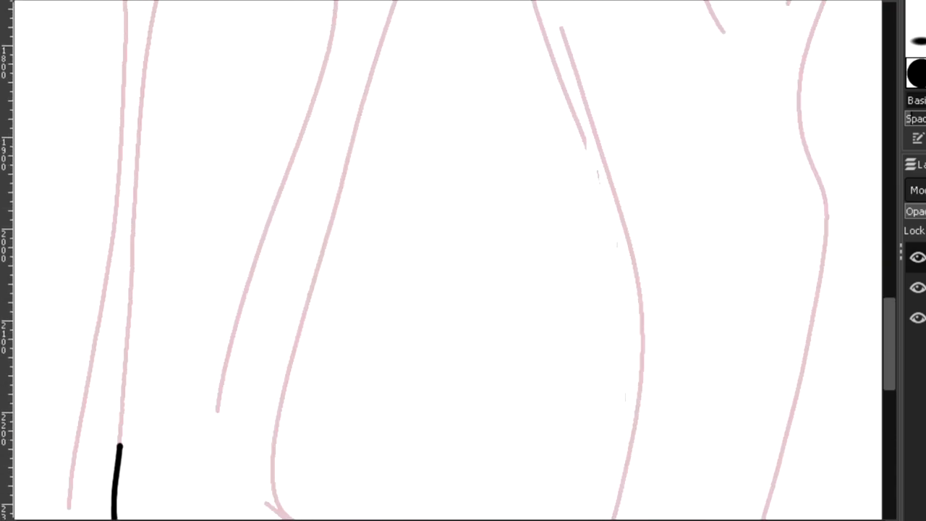
Ink the near foreleg's front edge down to the paw and its inner contour line.
key(minus)
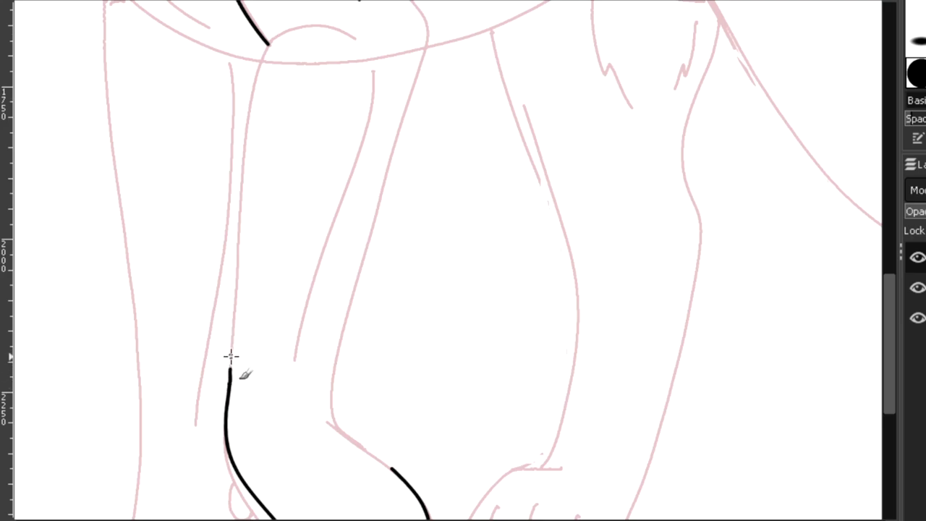
mouse_move(269, 43)
mouse_down()
mouse_move(239, 228)
mouse_move(227, 403)
mouse_up()
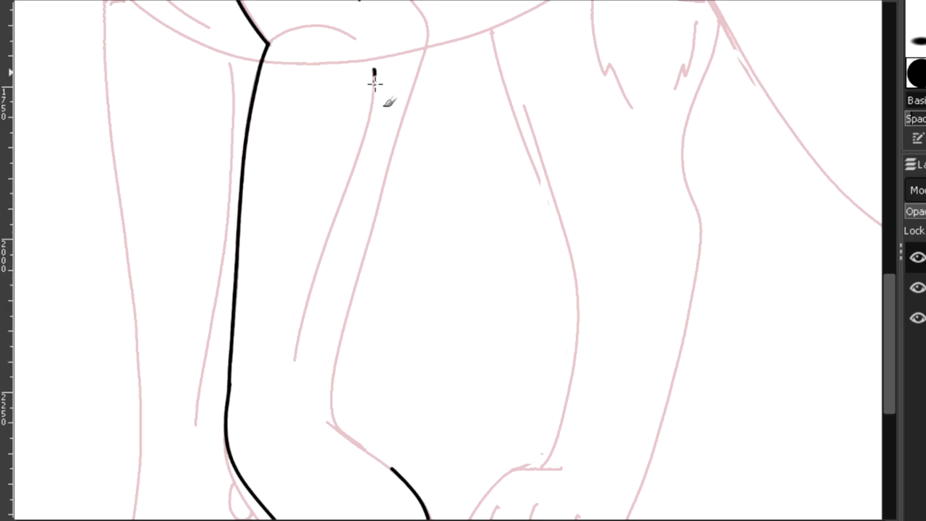
drag(374, 82, 297, 364)
Ink the arched line at the top of the near foreleg and the elbow contour behind it.
key(plus)
key(plus)
drag(889, 304, 889, 291)
key(ctrl+z)
mouse_move(225, 170)
mouse_down()
mouse_move(341, 134)
mouse_move(426, 159)
mouse_up()
key(minus)
scroll(615, 93, up, 2)
mouse_move(434, 41)
mouse_down()
mouse_move(471, 145)
mouse_move(509, 306)
mouse_up()
drag(502, 264, 463, 391)
Ink the near foreleg's rear edge between elbow and wrist, replacing the uneven strokes with one continuous line.
key(minus)
key(minus)
key(minus)
drag(890, 256, 890, 324)
drag(454, 44, 438, 90)
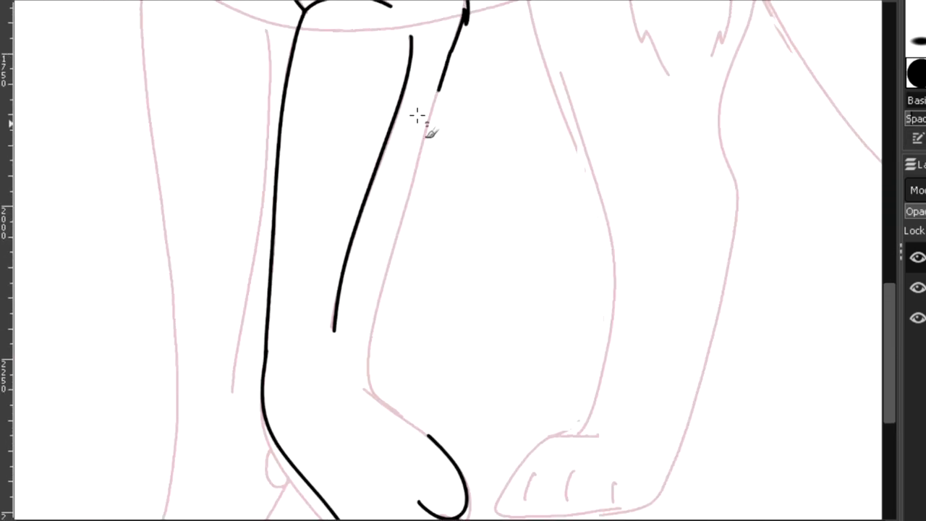
drag(430, 118, 383, 293)
key(ctrl+z)
key(ctrl+z)
mouse_move(373, 393)
mouse_down()
mouse_move(415, 171)
mouse_move(454, 46)
mouse_up()
Ink the curved inner contour line on the lower front of the chest.
click(917, 287)
click(917, 287)
scroll(160, 257, up, 5)
drag(153, 242, 173, 304)
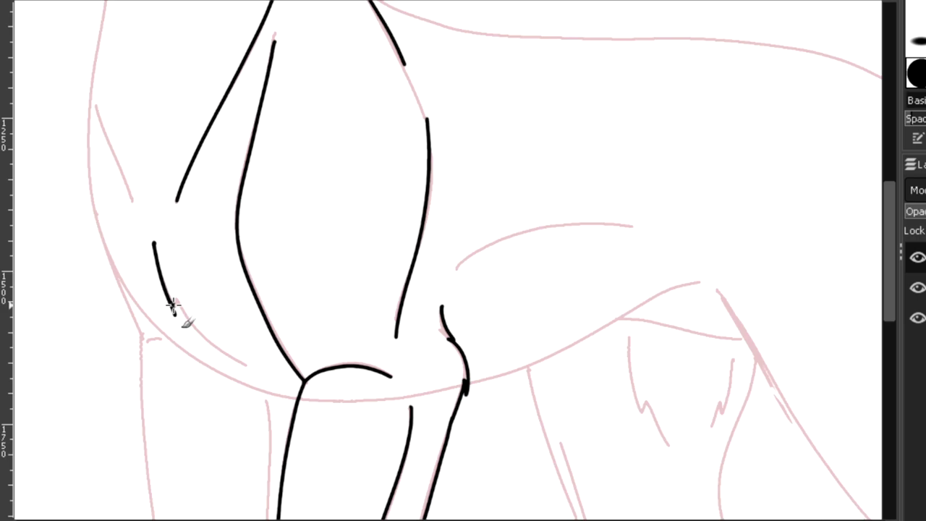
scroll(470, 465, up, 4)
scroll(414, 178, left, 5)
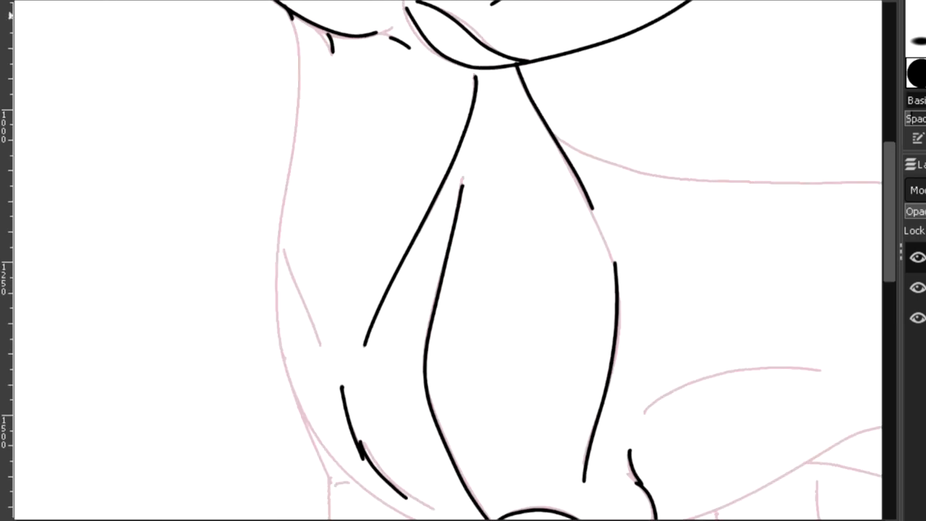
Ink the chest's front edge and its rounded underside back to the near foreleg.
drag(254, 340, 471, 517)
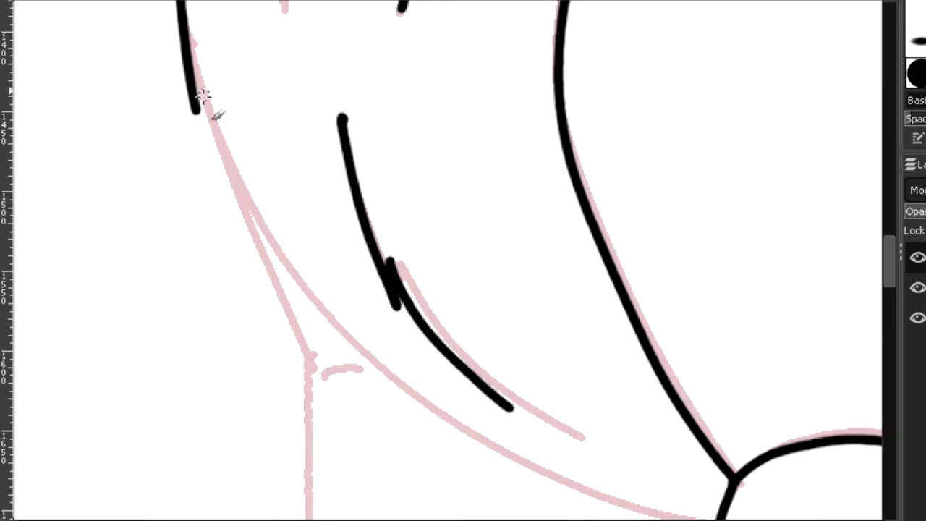
drag(208, 116, 403, 403)
scroll(434, 340, down, 3)
scroll(434, 340, right, 2)
mouse_move(293, 239)
mouse_down()
mouse_move(372, 304)
mouse_move(623, 388)
mouse_up()
Ink the belly line from the near foreleg toward the hind legs and the arched flank line above it.
scroll(562, 389, right, 5)
mouse_move(120, 365)
mouse_down()
mouse_move(275, 310)
mouse_move(478, 206)
mouse_up()
drag(523, 171, 685, 102)
scroll(99, 210, up, 3)
mouse_move(88, 211)
mouse_down()
mouse_move(217, 128)
mouse_move(585, 111)
mouse_up()
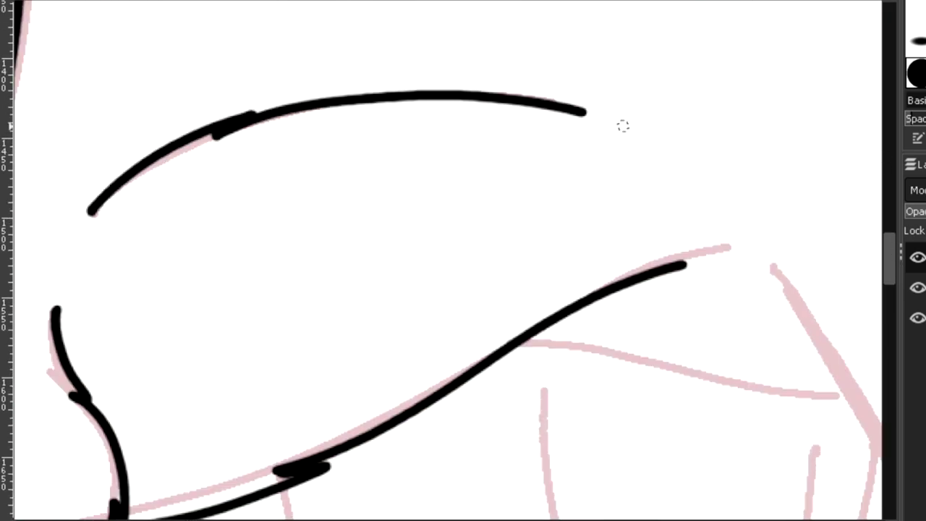
Ink the short inner line at the front of the chest and the long back line from neck to rump.
scroll(657, 325, down, 3)
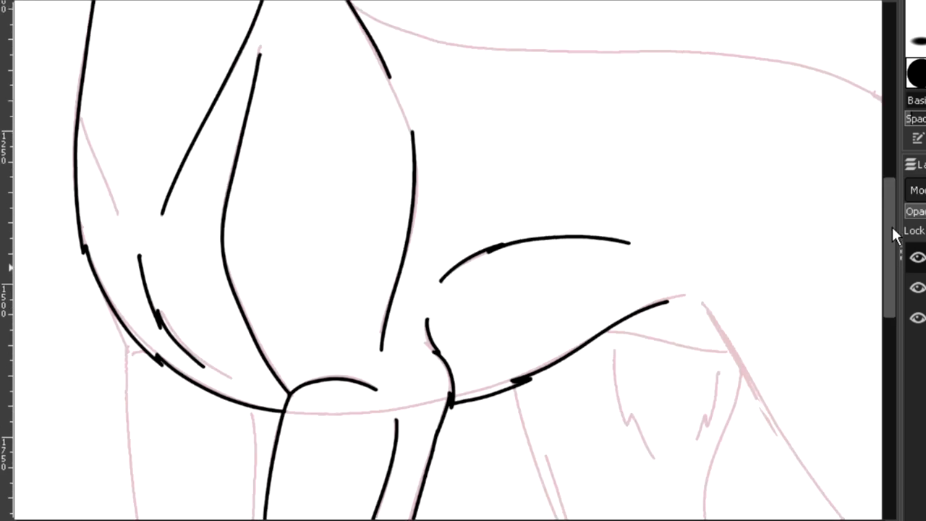
drag(891, 226, 904, 184)
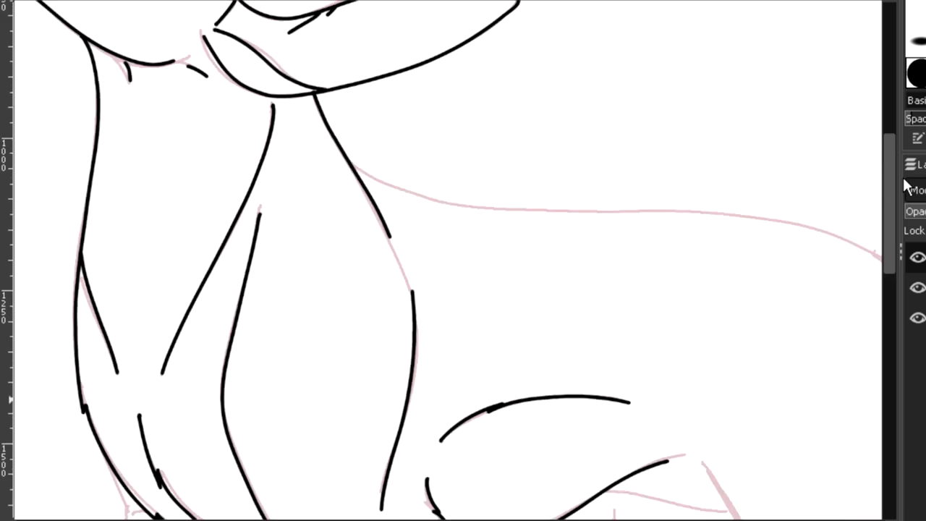
scroll(361, 338, right, 5)
mouse_move(63, 158)
mouse_down()
mouse_move(632, 277)
mouse_move(716, 399)
mouse_up()
key(ctrl+z)
mouse_move(63, 158)
mouse_down()
mouse_move(283, 209)
mouse_move(587, 250)
mouse_move(704, 413)
mouse_up()
Ink the near hind paw with its rounded toe lines.
drag(890, 217, 890, 431)
scroll(463, 289, right, 6)
key(z)
drag(324, 219, 626, 397)
mouse_move(506, 198)
mouse_down()
mouse_move(403, 290)
mouse_move(568, 98)
mouse_move(405, 323)
mouse_move(568, 97)
mouse_up()
key(ctrl+z)
mouse_move(443, 132)
mouse_down()
mouse_move(281, 331)
mouse_move(436, 330)
mouse_up()
mouse_move(313, 117)
mouse_down()
mouse_move(201, 178)
mouse_move(289, 331)
mouse_up()
drag(181, 211, 173, 334)
Ink the near hind leg's front edge from the belly down to the paw.
scroll(271, 268, down, 4)
drag(890, 384, 890, 300)
scroll(448, 289, left, 3)
mouse_move(187, 108)
mouse_down()
mouse_move(288, 237)
mouse_move(360, 288)
mouse_up()
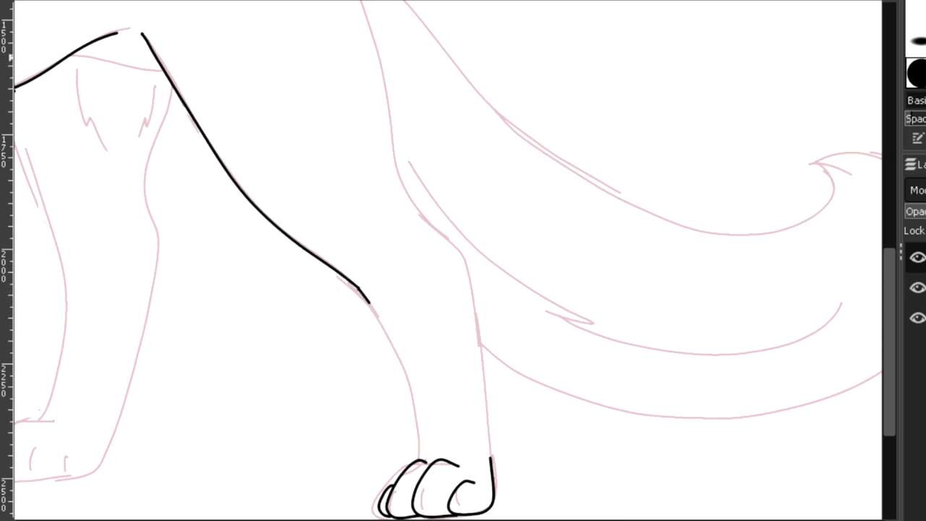
key(ctrl+z)
scroll(580, 458, up, 2)
mouse_move(138, 119)
mouse_down()
mouse_move(204, 217)
mouse_move(250, 351)
mouse_up()
key(ctrl+z)
mouse_move(263, 459)
mouse_down()
mouse_move(240, 302)
mouse_move(114, 97)
mouse_up()
Ink the curve at the near hind leg's hock and the thigh's rear edge below the rump.
drag(893, 372, 893, 326)
scroll(253, 271, up, 2)
mouse_move(332, 244)
mouse_down()
mouse_move(416, 301)
mouse_move(476, 439)
mouse_up()
mouse_move(450, 388)
mouse_down()
mouse_move(466, 469)
mouse_move(463, 442)
mouse_up()
key(ctrl+z)
scroll(467, 470, down, 3)
scroll(466, 466, up, 1)
drag(891, 320, 891, 293)
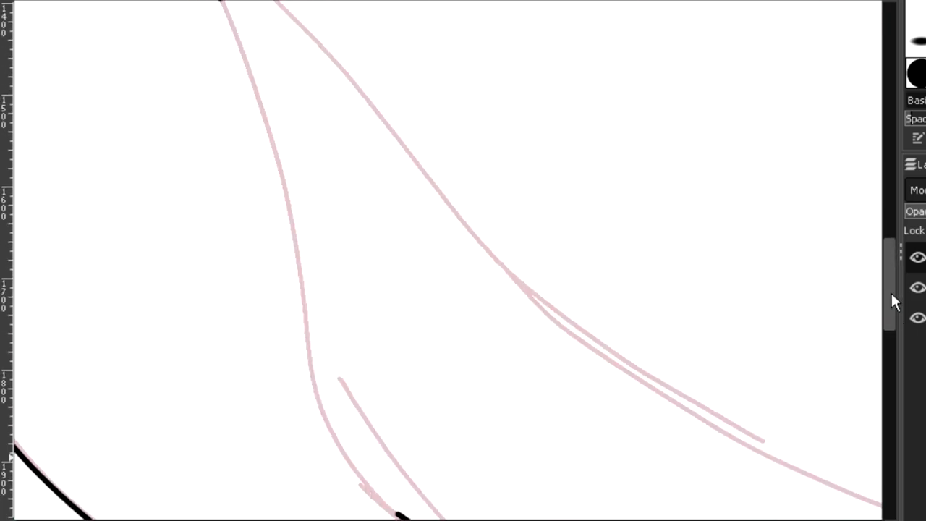
mouse_move(220, 2)
mouse_down()
mouse_move(269, 123)
mouse_move(310, 367)
mouse_move(374, 498)
mouse_move(397, 519)
mouse_up()
Ink the lower part of the near thigh's rear edge where it bends into the hock.
drag(890, 283, 889, 325)
drag(337, 218, 483, 360)
mouse_move(281, 117)
mouse_down()
mouse_move(405, 240)
mouse_move(293, 139)
mouse_move(347, 202)
mouse_move(412, 249)
mouse_up()
key(ctrl+z)
drag(270, 108, 424, 265)
Ink the near hind leg's rear edge from hock to paw and check the line with the sketch hidden.
scroll(424, 267, down, 6)
drag(401, 304, 556, 515)
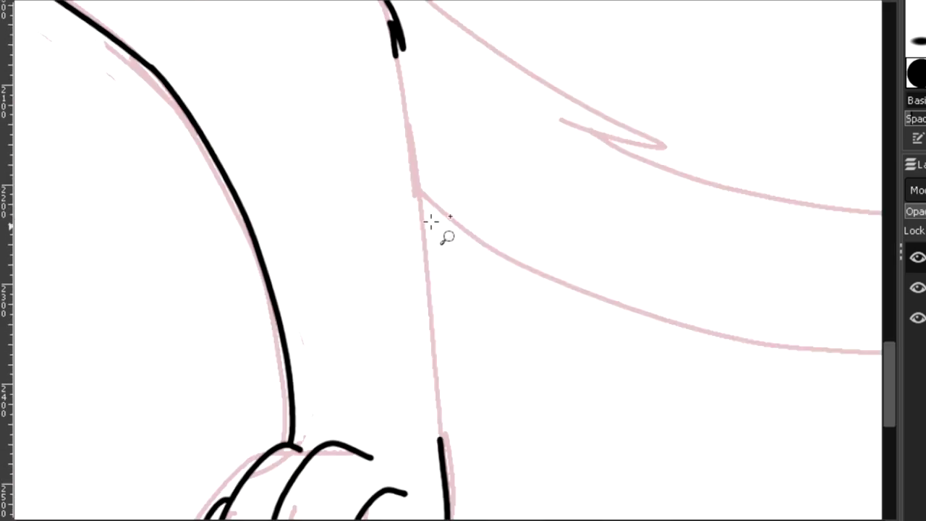
drag(396, 68, 408, 202)
key(ctrl+z)
drag(441, 444, 384, 15)
key(ctrl+z)
key(ctrl+z)
mouse_move(440, 438)
mouse_down()
mouse_move(397, 140)
mouse_move(397, 78)
mouse_up()
click(917, 290)
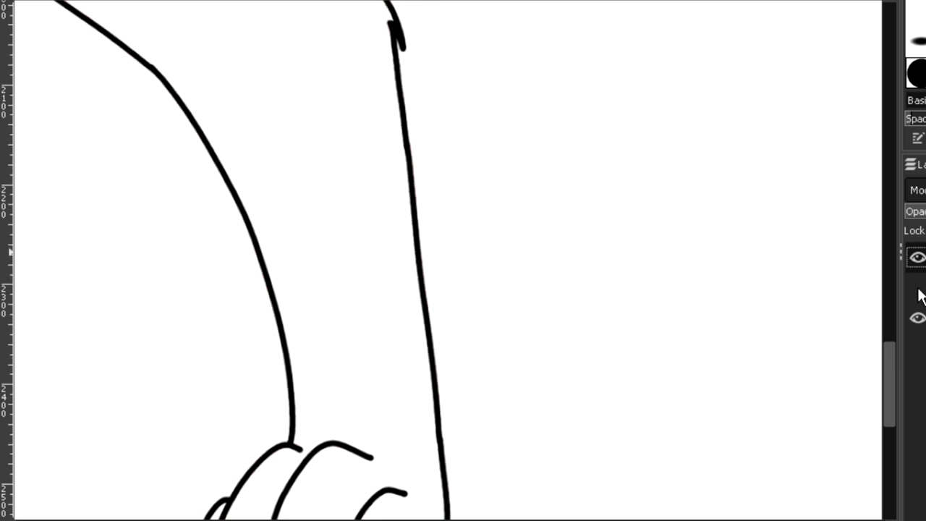
click(918, 289)
Ink the far hind paw with its rounded toe lines.
scroll(443, 256, down, 4)
drag(203, 99, 369, 256)
scroll(370, 255, up, 4)
drag(248, 110, 450, 141)
key(ctrl+z)
drag(891, 285, 890, 383)
key(z)
drag(412, 460, 64, 254)
mouse_move(604, 238)
mouse_down()
mouse_move(444, 347)
mouse_move(699, 300)
mouse_up()
mouse_move(512, 149)
mouse_down()
mouse_move(459, 124)
mouse_move(444, 382)
mouse_move(355, 187)
mouse_up()
key(ctrl+z)
drag(325, 227, 484, 391)
mouse_move(398, 148)
mouse_down()
mouse_move(282, 381)
mouse_move(324, 390)
mouse_up()
drag(227, 204, 172, 372)
Ink the far hind leg's front and rear edges down to the paw.
scroll(172, 371, down, 5)
scroll(216, 86, up, 5)
mouse_move(194, 43)
mouse_down()
mouse_move(279, 264)
mouse_move(227, 145)
mouse_move(222, 486)
mouse_move(220, 128)
mouse_move(193, 38)
mouse_up()
key(ctrl+z)
key(ctrl+z)
drag(413, 30, 379, 230)
drag(389, 267, 328, 514)
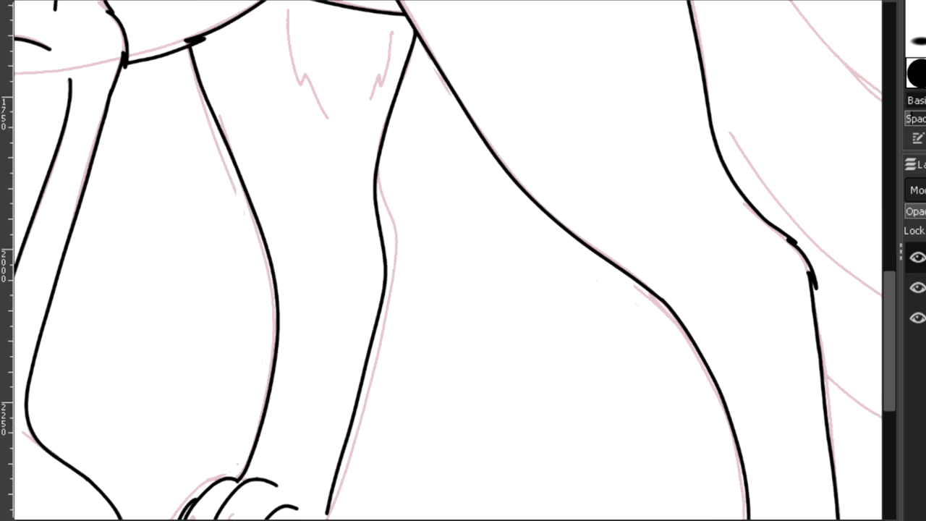
Erase the far hind leg's rear edge around the hock and redraw it closer to the sketch.
scroll(324, 478, down, 2)
scroll(314, 441, up, 5)
key(shift+e)
mouse_move(389, 206)
mouse_down()
mouse_move(395, 165)
mouse_move(356, 281)
mouse_up()
drag(893, 401, 894, 338)
scroll(398, 156, down, 1)
key(shift+e)
mouse_move(682, 103)
mouse_down()
mouse_move(707, 120)
mouse_move(654, 231)
mouse_move(649, 289)
mouse_up()
key(p)
mouse_move(636, 63)
mouse_down()
mouse_move(656, 116)
mouse_move(669, 248)
mouse_up()
drag(652, 205, 646, 296)
Ink the two short fur lines inside the far hind leg's upper thigh.
key(z)
scroll(661, 196, down, 7)
drag(537, 67, 775, 208)
scroll(324, 131, up, 1)
mouse_move(325, 88)
mouse_down()
mouse_move(363, 250)
mouse_move(403, 316)
mouse_up()
mouse_move(548, 121)
mouse_down()
mouse_move(530, 201)
mouse_move(481, 319)
mouse_up()
Ink the far forepaw with its rounded toe lines.
scroll(480, 319, down, 5)
scroll(481, 319, down, 2)
key(z)
drag(205, 374, 417, 495)
scroll(159, 167, up, 2)
key(p)
mouse_move(569, 272)
mouse_down()
mouse_move(448, 348)
mouse_move(628, 313)
mouse_move(537, 387)
mouse_move(423, 345)
mouse_move(692, 206)
mouse_move(781, 54)
mouse_up()
key(ctrl+z)
key(ctrl+z)
mouse_move(499, 175)
mouse_down()
mouse_move(372, 186)
mouse_move(430, 381)
mouse_up()
drag(402, 169, 349, 383)
mouse_move(271, 230)
mouse_down()
mouse_move(223, 256)
mouse_move(249, 376)
mouse_up()
Ink the rear line of the far forepaw up to the small pad at the wrist.
scroll(719, 379, right, 2)
scroll(719, 378, up, 5)
mouse_move(599, 173)
mouse_down()
mouse_move(576, 241)
mouse_move(648, 250)
mouse_move(663, 213)
mouse_up()
key(ctrl+z)
drag(609, 335, 647, 259)
Ink the far foreleg's front edge and the long inner line beside it.
scroll(676, 183, down, 3)
scroll(448, 260, right, 2)
scroll(366, 290, down, 1)
mouse_move(891, 363)
mouse_down()
mouse_move(901, 306)
mouse_move(894, 312)
mouse_up()
mouse_move(396, 64)
mouse_down()
mouse_move(413, 273)
mouse_move(382, 510)
mouse_up()
drag(478, 108, 456, 402)
Ink the first stretch of the tail's lower edge, starting at the near hind leg.
mouse_move(892, 346)
mouse_down()
mouse_move(900, 377)
mouse_move(895, 218)
mouse_up()
drag(578, 519, 796, 519)
drag(892, 219, 916, 336)
scroll(500, 153, up, 2)
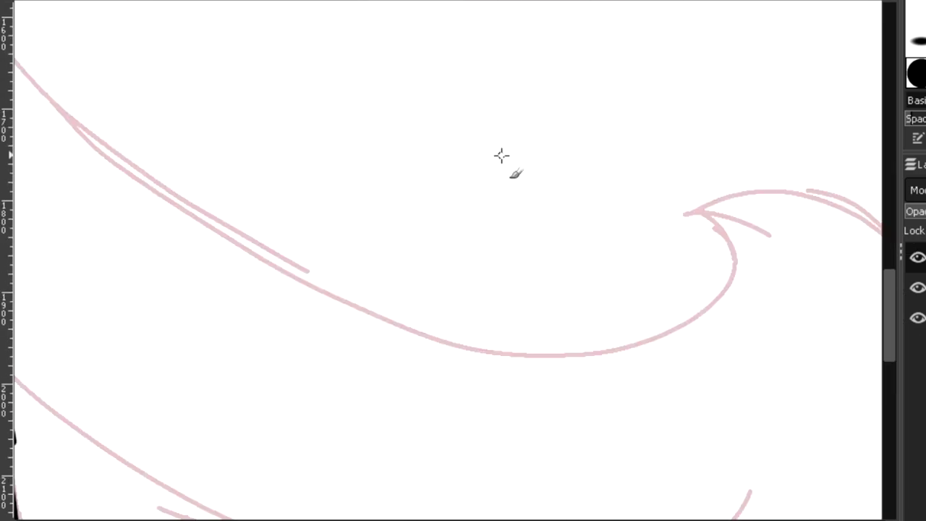
scroll(45, 347, down, 3)
mouse_move(25, 319)
mouse_down()
mouse_move(81, 372)
mouse_move(270, 447)
mouse_move(366, 466)
mouse_up()
drag(341, 455, 368, 465)
Continue the tail's lower edge around the bottom curve and up toward the tip.
drag(723, 519, 759, 520)
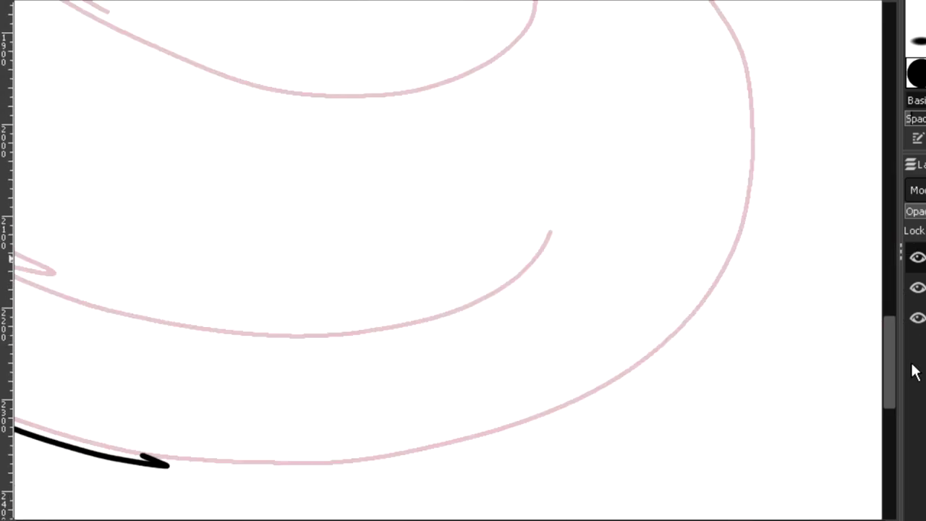
drag(891, 372, 911, 367)
key(minus)
mouse_move(246, 410)
mouse_down()
mouse_move(537, 384)
mouse_move(316, 415)
mouse_move(656, 235)
mouse_up()
key(ctrl+z)
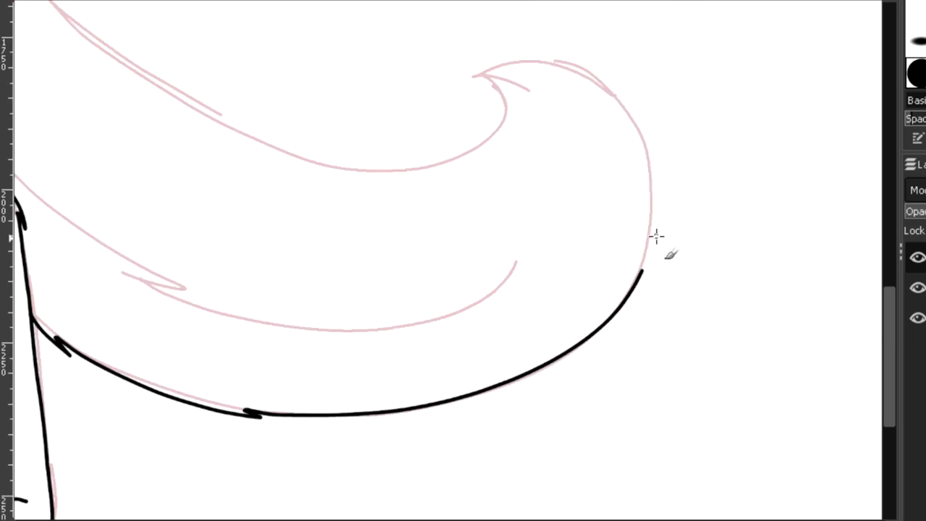
Ink the tail's outer curve and its curled, pointed tip.
drag(892, 311, 891, 269)
mouse_move(644, 412)
mouse_down()
mouse_move(651, 342)
mouse_move(473, 234)
mouse_move(508, 248)
mouse_up()
drag(593, 519, 525, 519)
drag(889, 352, 886, 306)
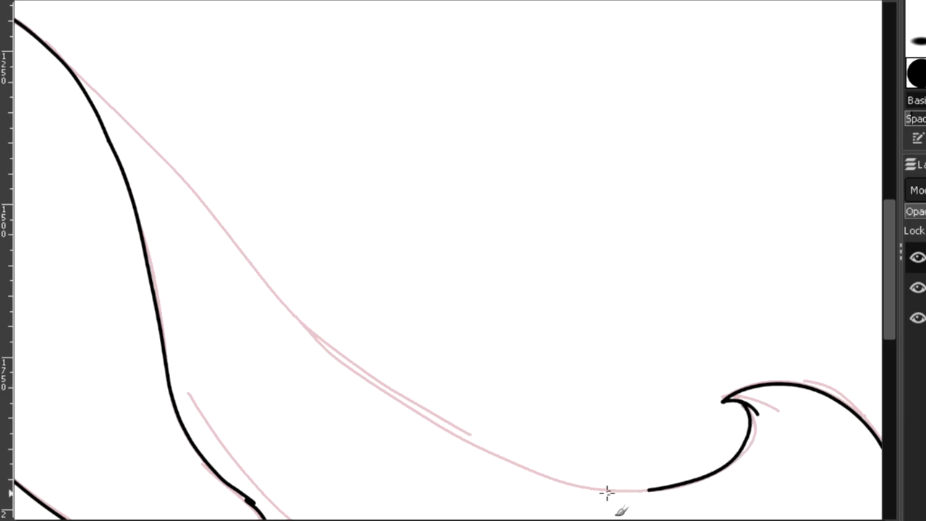
Ink the tail's upper edge back to the rump and the curved contour line inside the tail.
mouse_move(282, 297)
mouse_down()
mouse_move(134, 119)
mouse_move(27, 27)
mouse_move(211, 238)
mouse_up()
scroll(845, 213, down, 5)
scroll(450, 138, up, 1)
scroll(184, 83, up, 1)
scroll(211, 238, right, 2)
mouse_move(51, 239)
mouse_down()
mouse_move(331, 401)
mouse_move(376, 411)
mouse_move(568, 438)
mouse_move(737, 364)
mouse_up()
key(ctrl+z)
drag(598, 432, 781, 278)
Take the faded sketch out of view so only the black line art shows.
scroll(785, 206, down, 3)
scroll(785, 207, left, 2)
drag(891, 350, 894, 204)
click(907, 289)
Invert the selection to isolate the canine's silhouette and fill it pale yellow on the layer below the line art.
scroll(463, 390, down, 2)
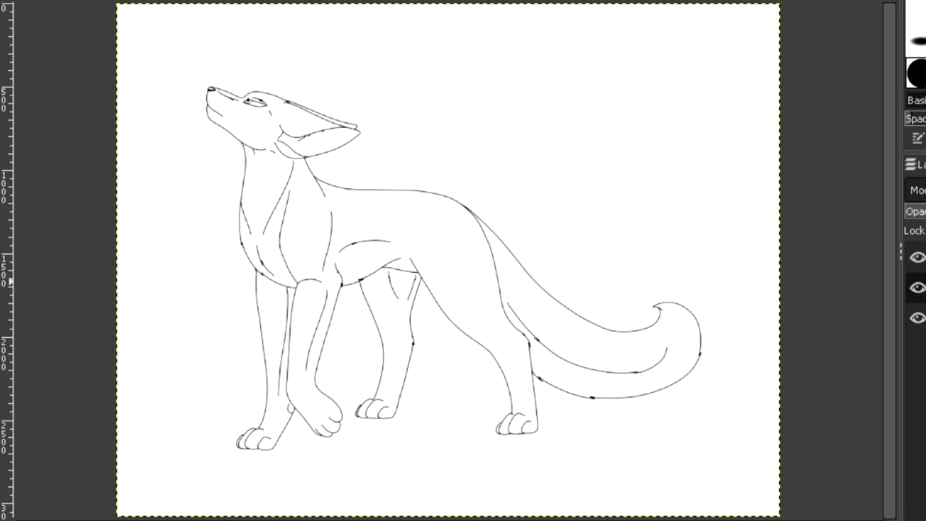
key(ctrl+i)
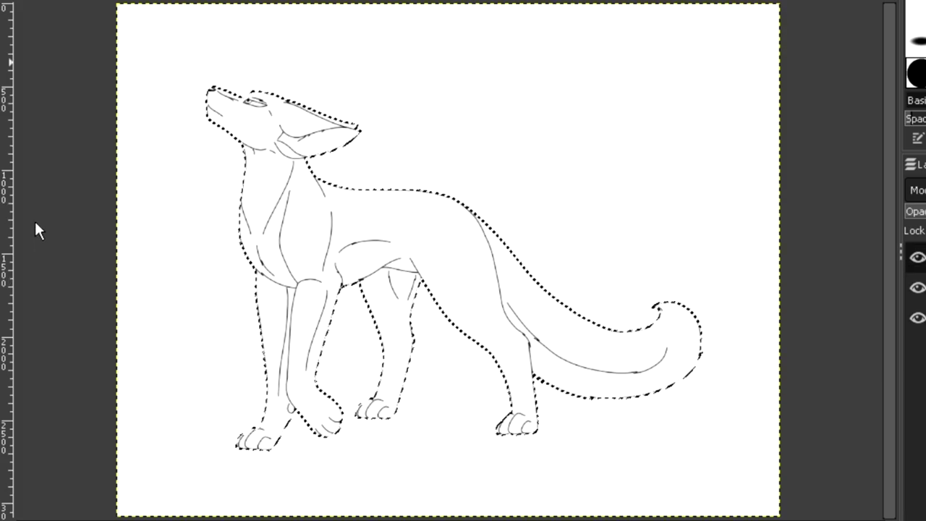
click(923, 288)
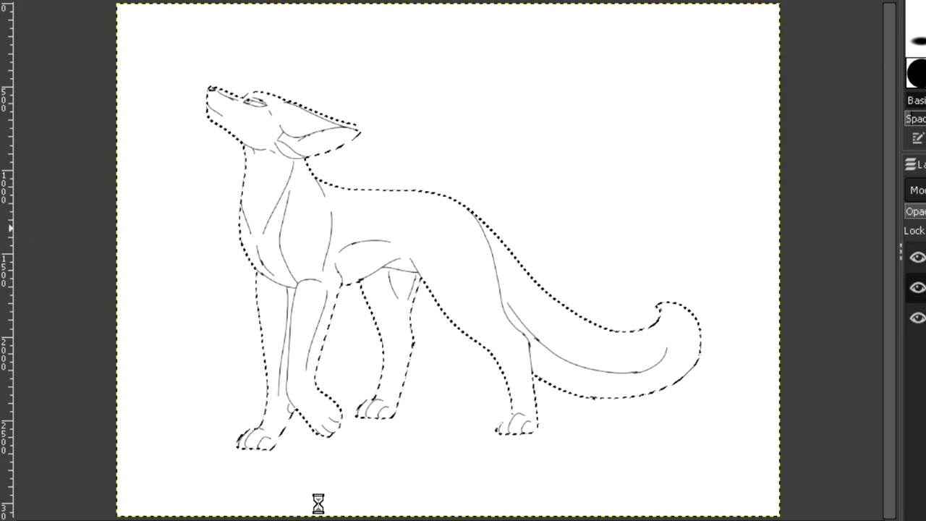
Paint a tan patch along the bridge of the muzzle behind the nose and smudge its rear edge toward the eye.
drag(210, 82, 316, 144)
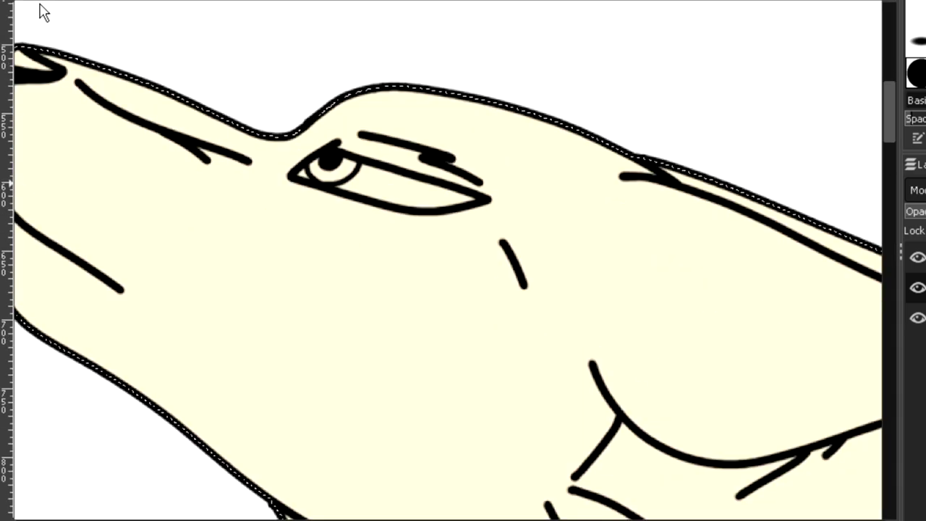
scroll(17, 80, up, 2)
drag(890, 111, 891, 106)
mouse_move(138, 161)
mouse_down()
mouse_move(156, 175)
mouse_move(103, 131)
mouse_move(280, 244)
mouse_move(196, 196)
mouse_move(217, 197)
mouse_up()
key(s)
mouse_move(311, 226)
mouse_down()
mouse_move(383, 256)
mouse_move(353, 259)
mouse_move(413, 233)
mouse_up()
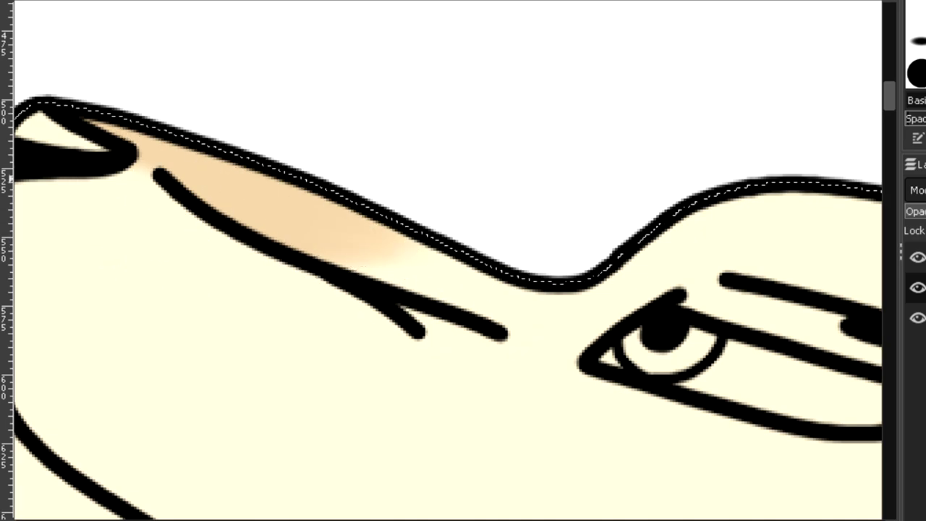
Fill the upper part of the near ear with tan and smudge its inner edge into the pale yellow head.
key(n)
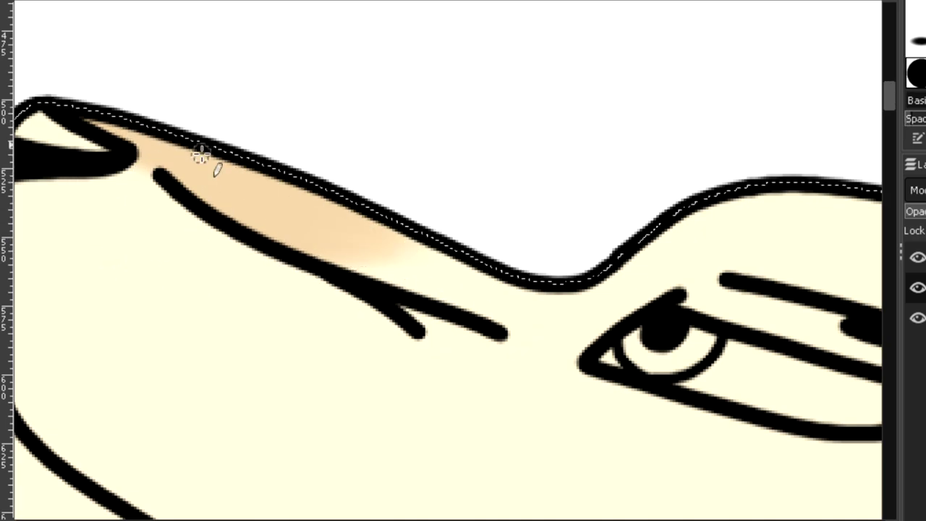
scroll(443, 260, down, 3)
scroll(420, 256, right, 5)
scroll(405, 253, down, 2)
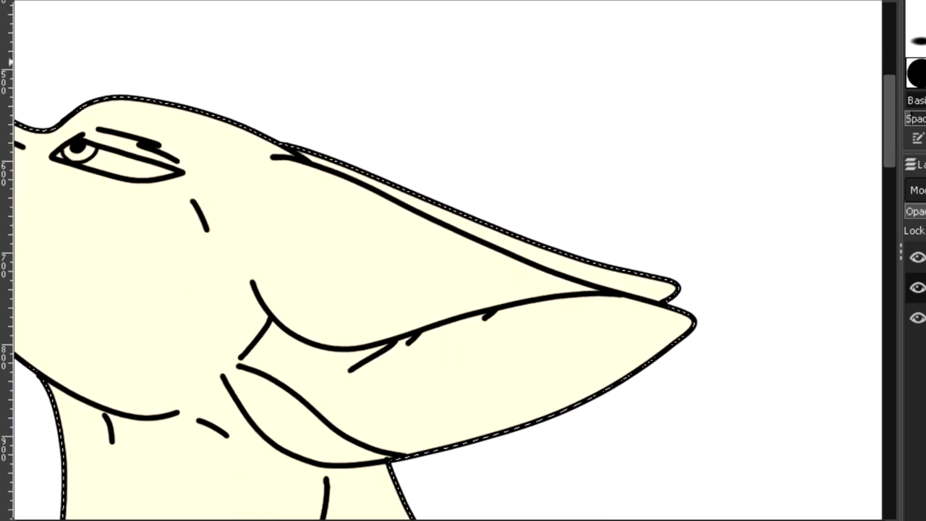
scroll(391, 252, up, 2)
mouse_move(324, 434)
mouse_down()
mouse_move(406, 175)
mouse_move(420, 160)
mouse_move(760, 315)
mouse_move(696, 286)
mouse_move(346, 429)
mouse_move(591, 358)
mouse_move(787, 328)
mouse_up()
key(shift+b)
click(450, 313)
key(s)
mouse_move(397, 258)
mouse_down()
mouse_move(370, 281)
mouse_move(382, 249)
mouse_move(352, 343)
mouse_move(330, 382)
mouse_up()
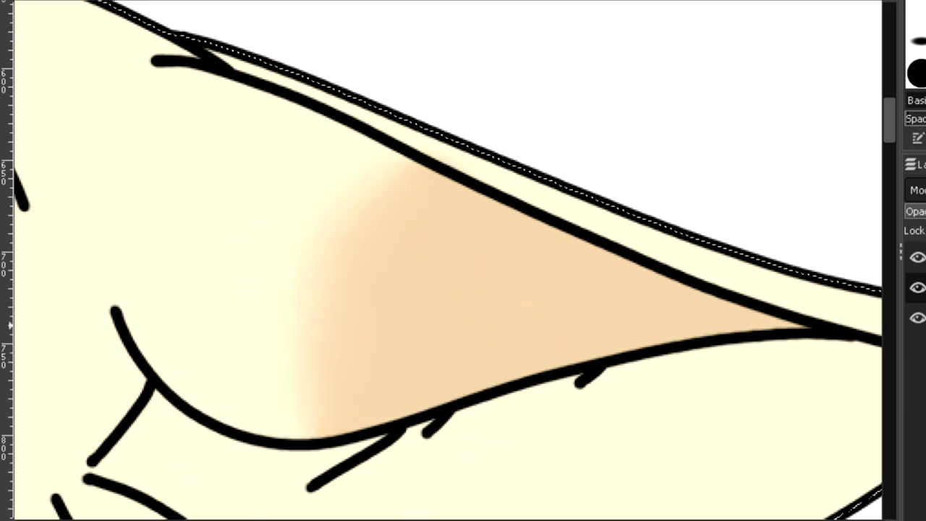
Fill the narrow visible strip of the far ear with tan out to its tip and smudge its front edge.
drag(483, 520, 533, 520)
mouse_move(132, 181)
mouse_down()
mouse_move(365, 292)
mouse_move(593, 351)
mouse_up()
key(shift+b)
click(318, 244)
key(ctrl+z)
key(p)
key(shift+b)
click(269, 223)
key(s)
drag(124, 151, 120, 173)
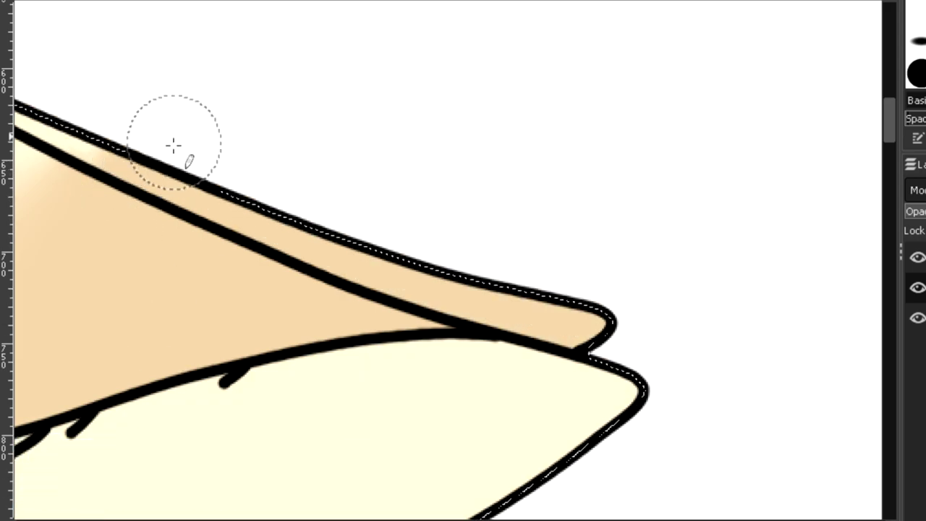
Smudge the near ear's tan edge farther toward the head for a softer, slanted fade.
drag(343, 520, 297, 520)
scroll(297, 506, down, 5)
drag(890, 277, 892, 193)
key(z)
drag(235, 257, 434, 377)
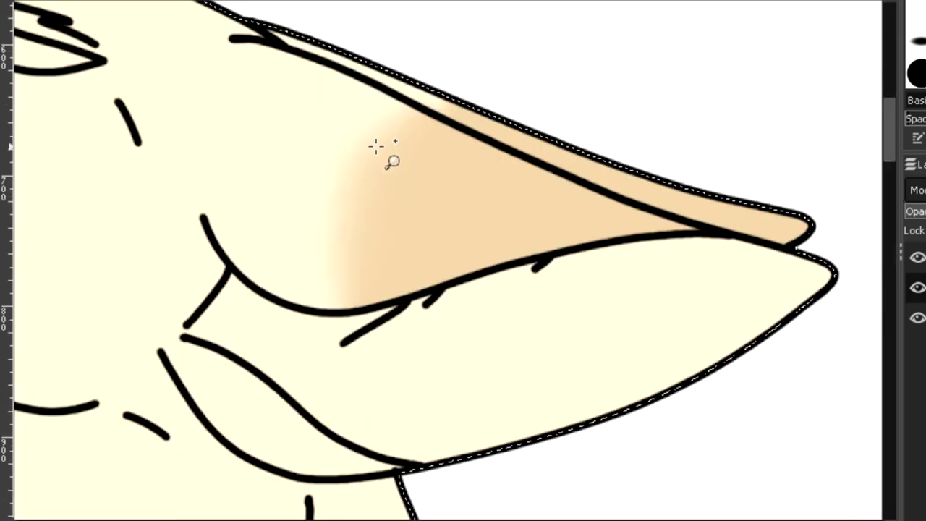
click(389, 157)
key(s)
mouse_move(297, 296)
mouse_down()
mouse_move(281, 322)
mouse_move(291, 356)
mouse_up()
drag(435, 217, 351, 275)
drag(415, 91, 391, 109)
Pick the pale yellow base colour and paint over the tan spill below the near ear's curved line.
key(shift+e)
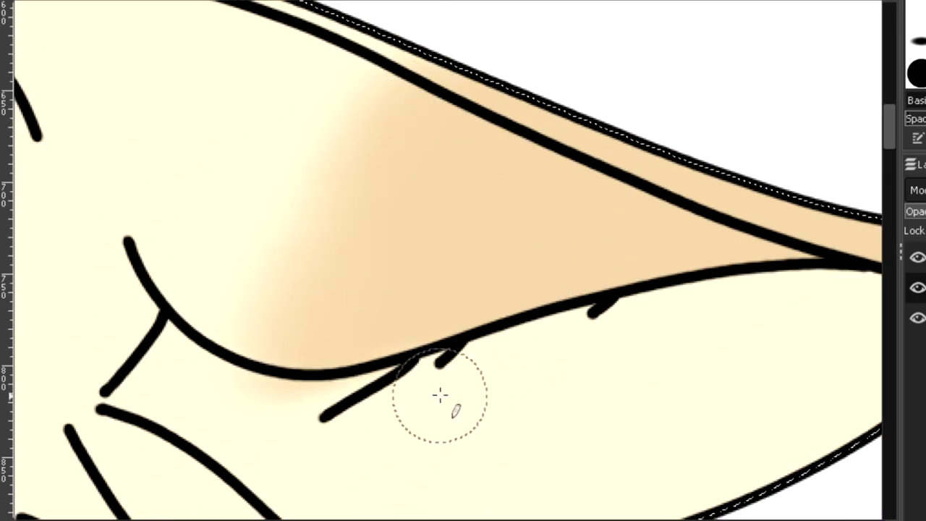
drag(485, 377, 507, 371)
key(ctrl+z)
ctrl+click(176, 341)
drag(452, 393, 244, 418)
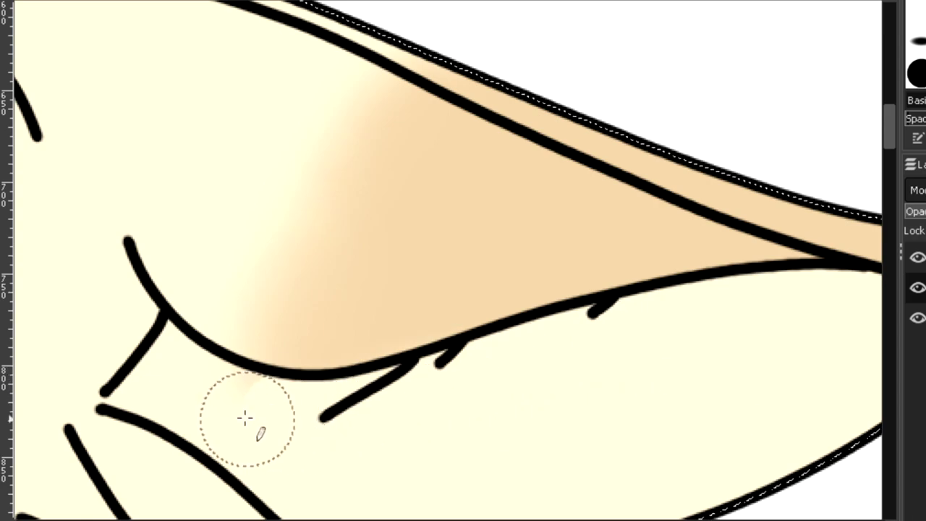
Fill the lower chest in front of the shoulder with tan and smudge its upper edge into the neck.
scroll(216, 490, down, 3)
drag(434, 520, 374, 520)
drag(890, 134, 890, 271)
mouse_move(267, 310)
mouse_down()
mouse_move(283, 305)
mouse_move(398, 343)
mouse_move(451, 444)
mouse_move(290, 362)
mouse_move(267, 298)
mouse_move(395, 291)
mouse_move(270, 276)
mouse_move(302, 318)
mouse_move(388, 285)
mouse_move(453, 233)
mouse_move(310, 215)
mouse_move(303, 242)
mouse_move(361, 272)
mouse_up()
key(f)
key(s)
scroll(299, 406, up, 2)
key(p)
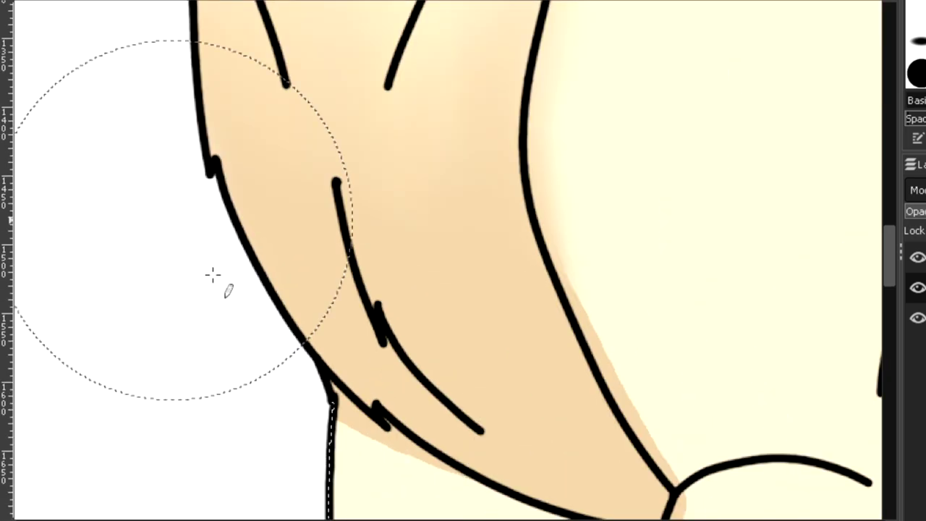
scroll(278, 320, up, 4)
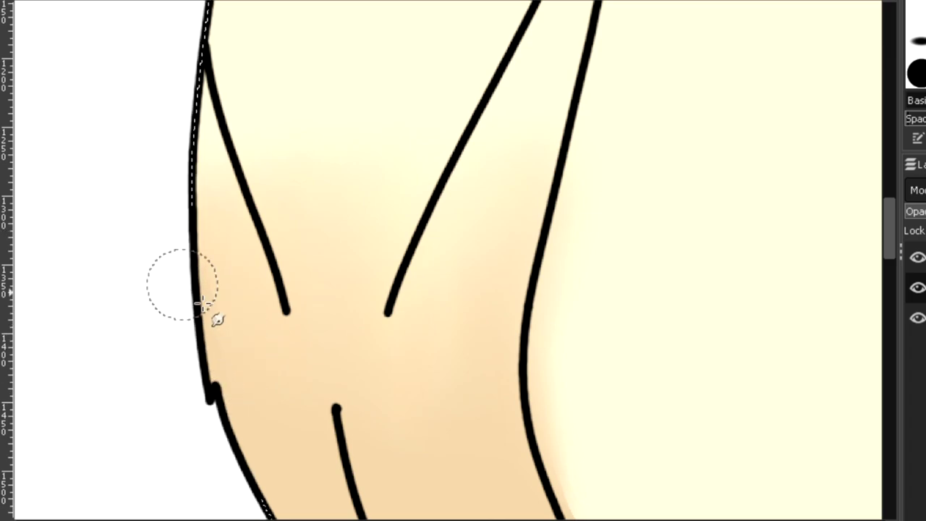
Cover the tan spill below the chest outline and along the shoulder line with pale yellow.
drag(898, 224, 899, 293)
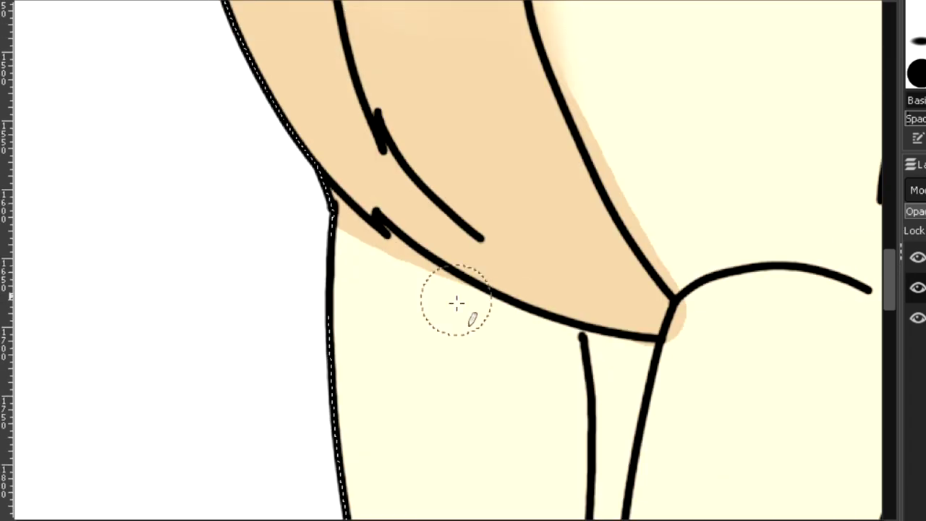
drag(316, 194, 383, 244)
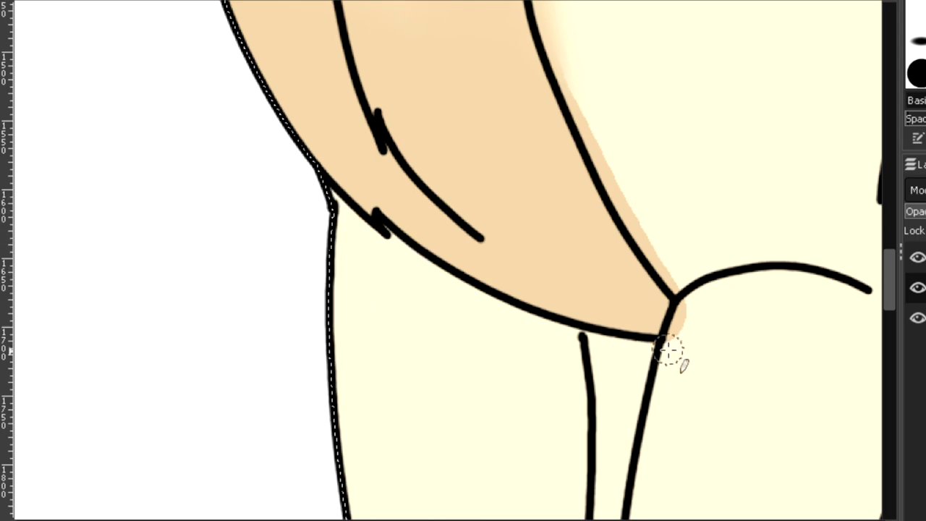
scroll(374, 54, right, 2)
scroll(374, 53, up, 2)
drag(375, 44, 387, 127)
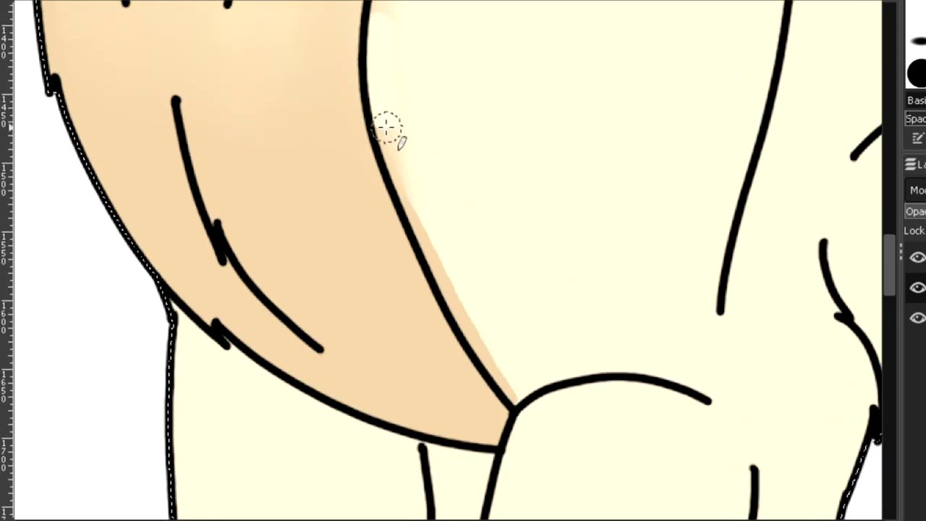
mouse_move(437, 256)
mouse_down()
mouse_move(469, 328)
mouse_move(514, 385)
mouse_up()
scroll(384, 345, up, 5)
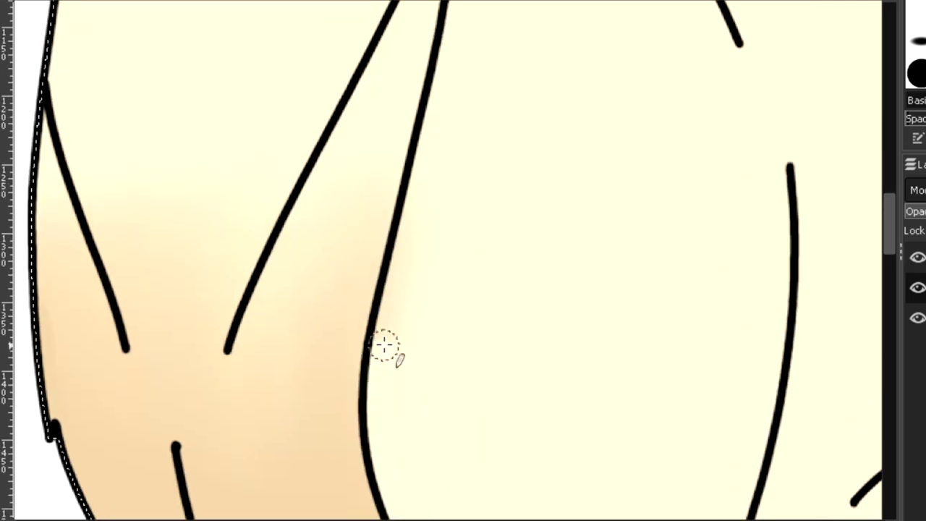
Outline and fill a tan patch on the belly behind the foreleg, and smudge its upper edge into the flank.
scroll(464, 474, down, 3)
scroll(103, 95, down, 4)
scroll(103, 95, right, 2)
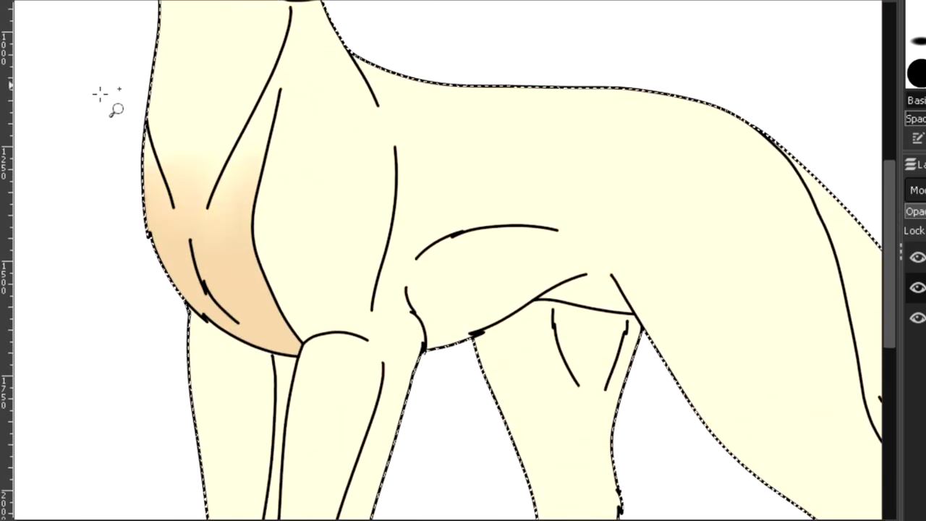
scroll(493, 320, up, 2)
mouse_move(332, 258)
mouse_down()
mouse_move(562, 258)
mouse_move(452, 334)
mouse_up()
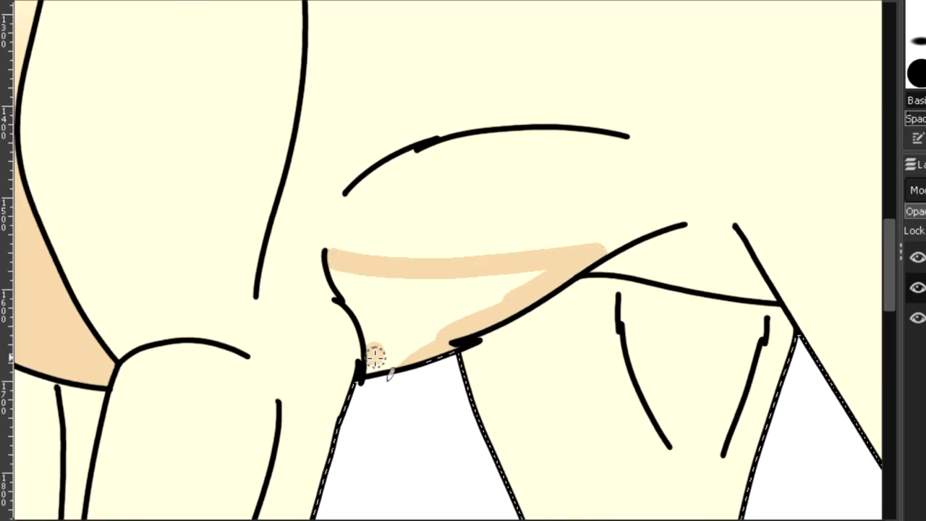
mouse_move(375, 356)
mouse_down()
mouse_move(347, 266)
mouse_move(606, 249)
mouse_up()
mouse_move(356, 255)
mouse_down()
mouse_move(516, 211)
mouse_move(436, 296)
mouse_up()
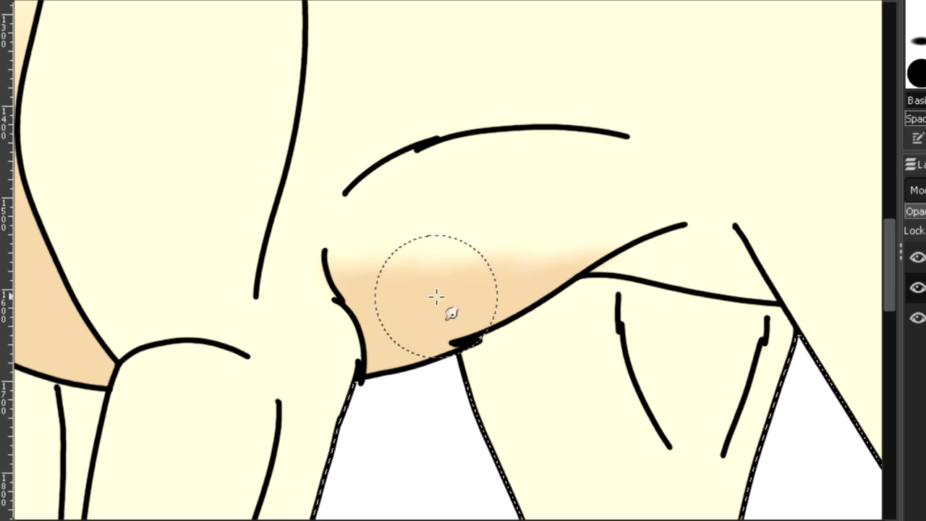
mouse_move(381, 254)
mouse_down()
mouse_move(413, 282)
mouse_move(535, 262)
mouse_move(488, 323)
mouse_move(327, 462)
mouse_up()
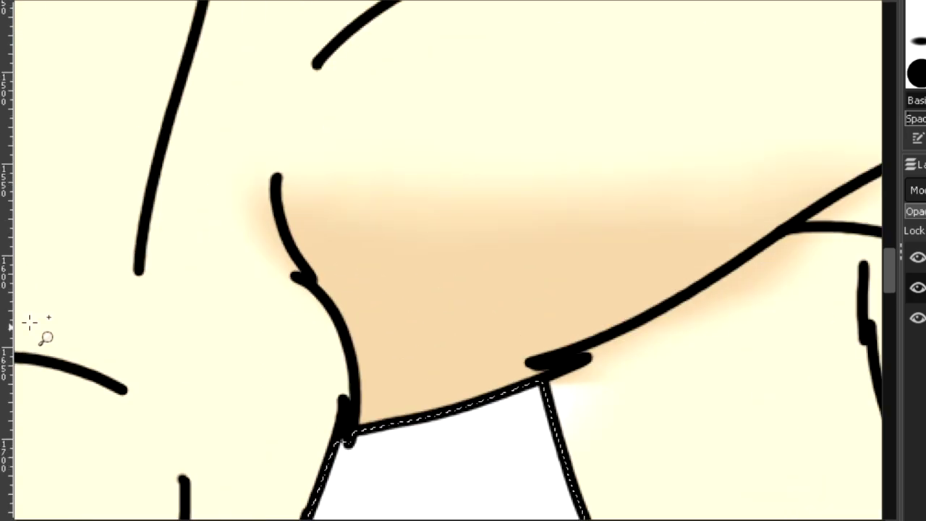
Paint pale yellow over the tan spill in front of the elbow line and beneath the belly line.
click(279, 273)
key(x)
mouse_move(280, 277)
mouse_down()
mouse_move(258, 273)
mouse_move(256, 209)
mouse_up()
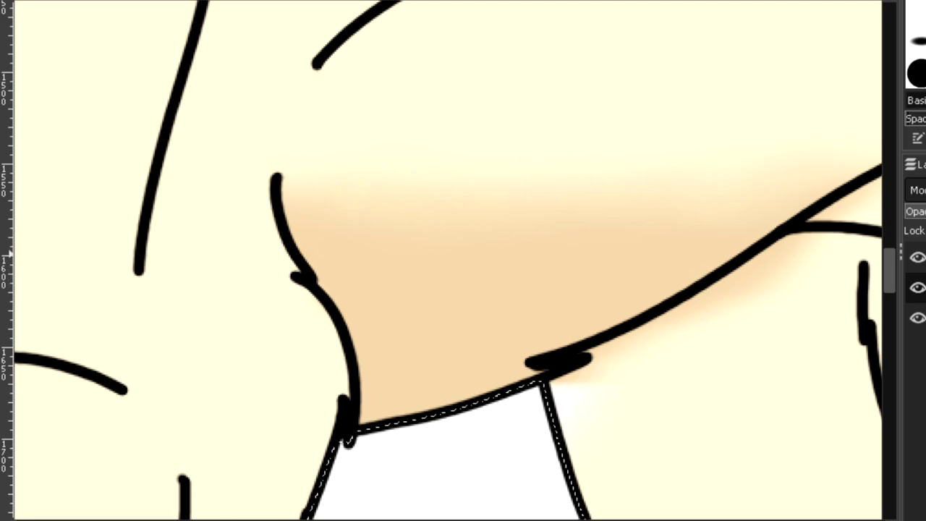
mouse_move(565, 392)
mouse_down()
mouse_move(590, 365)
mouse_move(661, 335)
mouse_move(783, 255)
mouse_up()
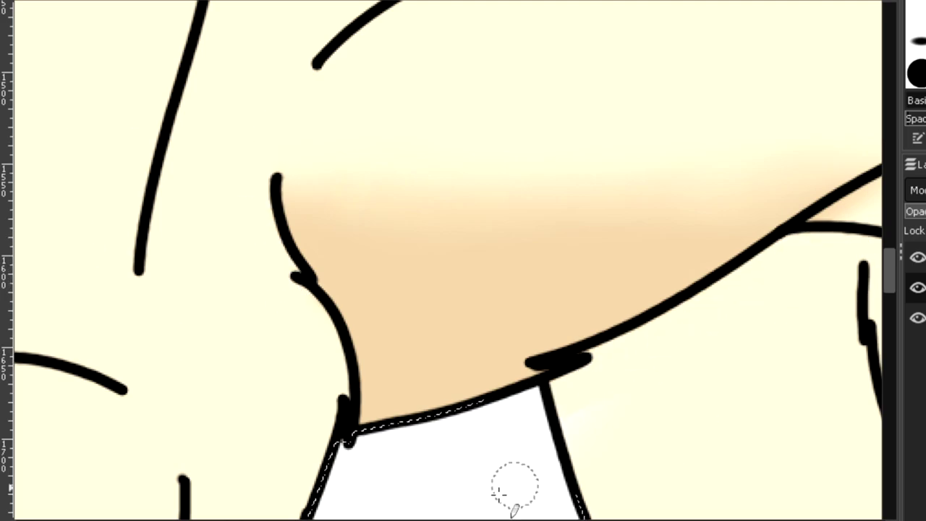
Clean the remaining tan blur under the belly line up to the hind leg with pale yellow.
scroll(499, 492, right, 5)
scroll(167, 499, down, 6)
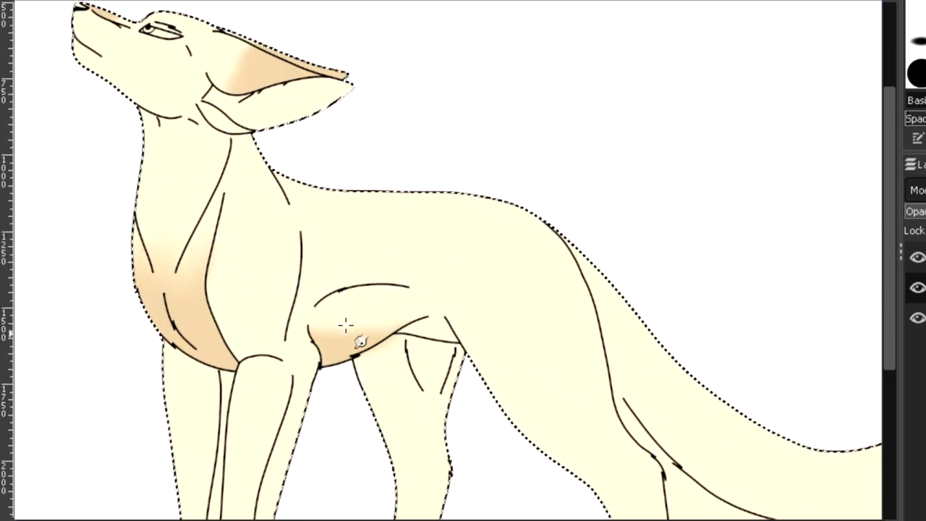
scroll(344, 334, up, 4)
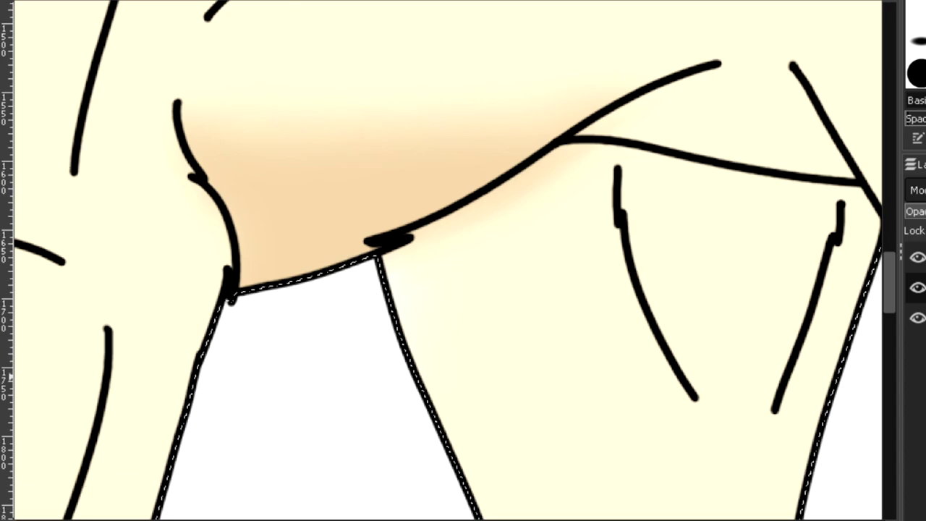
click(228, 186)
drag(160, 138, 159, 124)
key(ctrl+z)
drag(394, 266, 632, 149)
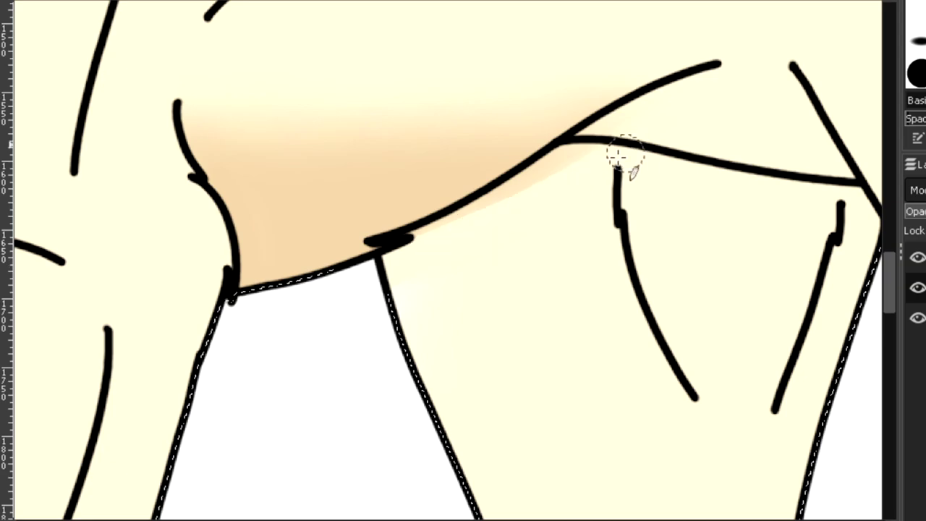
drag(423, 243, 570, 156)
Touch up the blended tan of the near ear and clear the spill under its lower curved line.
scroll(637, 254, down, 5)
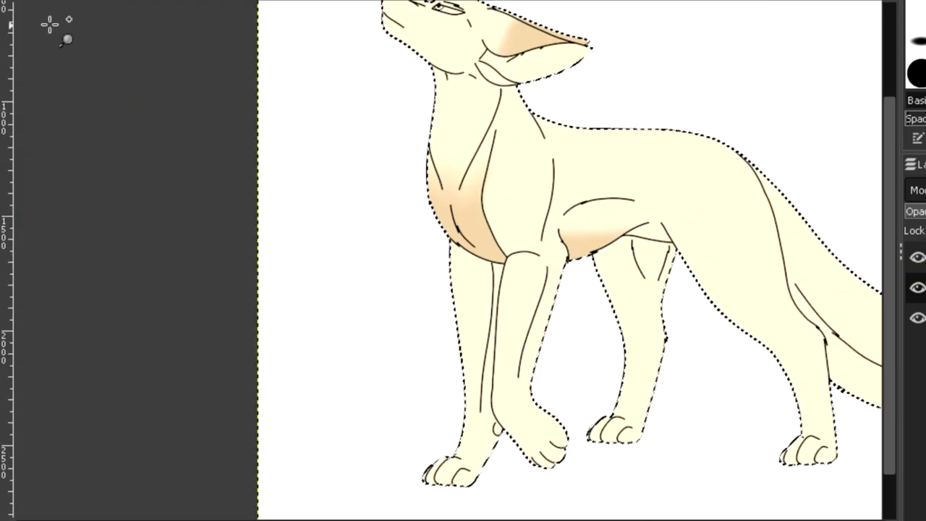
scroll(517, 178, up, 5)
drag(370, 194, 354, 334)
mouse_move(889, 240)
mouse_down()
mouse_move(890, 270)
mouse_move(891, 228)
mouse_up()
scroll(442, 257, down, 5)
scroll(196, 79, up, 5)
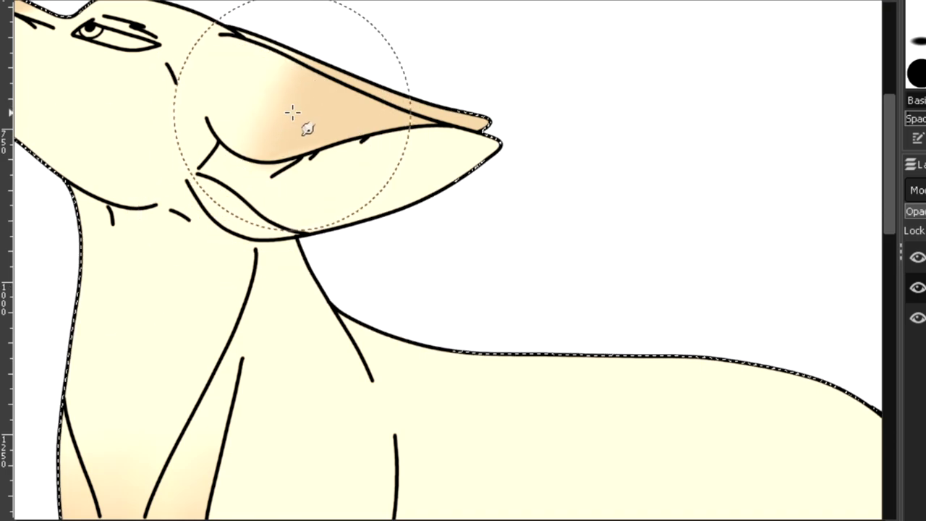
scroll(256, 203, up, 2)
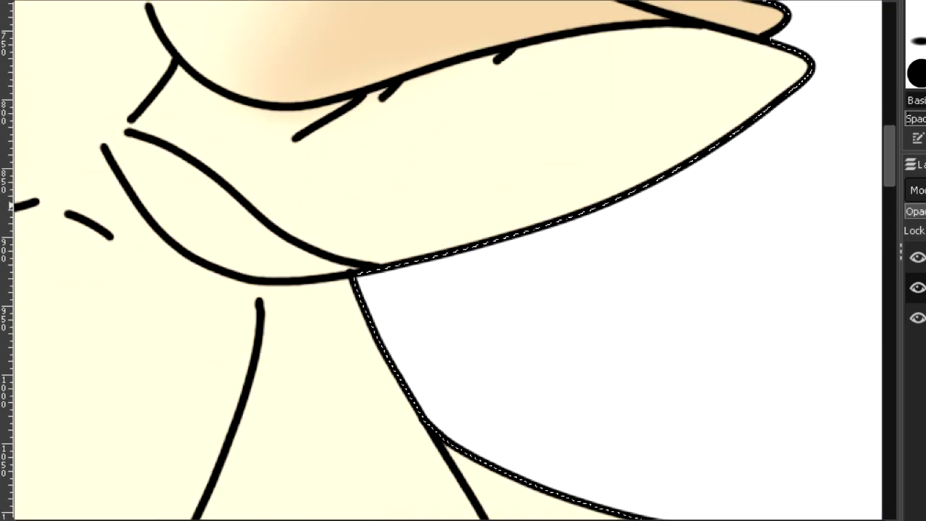
key(p)
drag(293, 88, 294, 78)
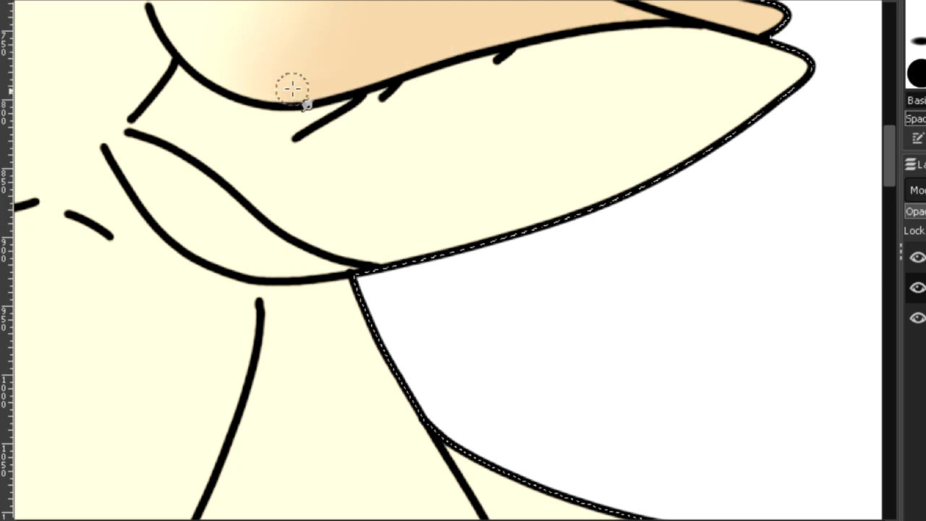
Paint the fold at the near ear's base tan, smudge its front edge and cover the spill outside its outlines.
scroll(213, 225, up, 2)
mouse_move(174, 279)
mouse_down()
mouse_move(264, 159)
mouse_move(239, 309)
mouse_move(282, 282)
mouse_up()
key(s)
mouse_move(135, 269)
mouse_down()
mouse_move(185, 219)
mouse_move(170, 273)
mouse_up()
key(shift+e)
drag(303, 362, 175, 319)
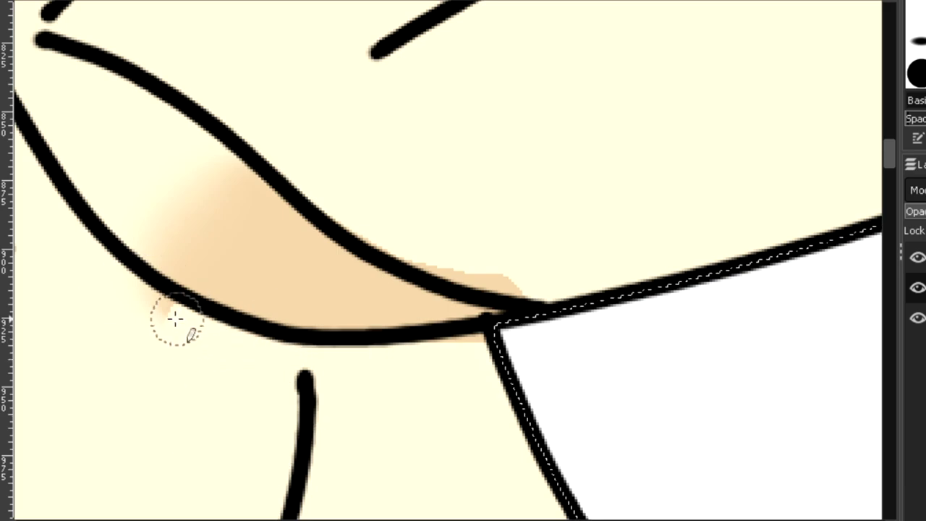
drag(269, 137, 537, 274)
Draw a tan dividing line across the tail, fill the tail tip tan and smudge the boundary toward the rump.
scroll(682, 252, down, 6)
drag(463, 520, 832, 520)
drag(887, 169, 887, 319)
key(p)
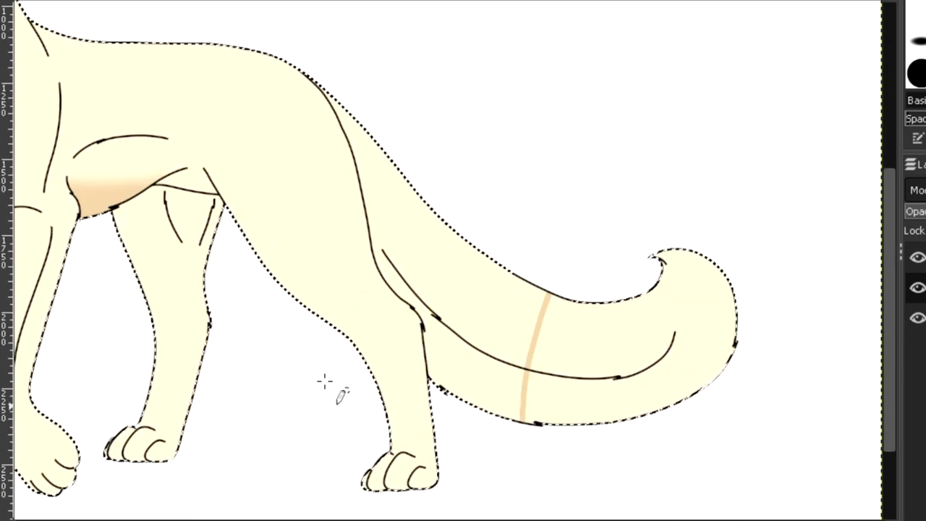
drag(547, 294, 521, 421)
key(shift+b)
click(622, 323)
key(s)
mouse_move(558, 307)
mouse_down()
mouse_move(538, 303)
mouse_move(518, 413)
mouse_up()
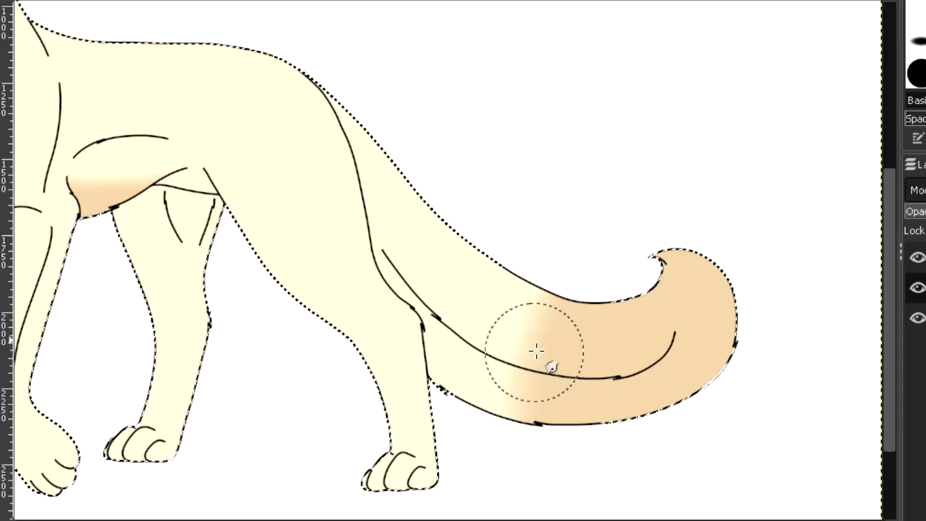
drag(536, 351, 565, 312)
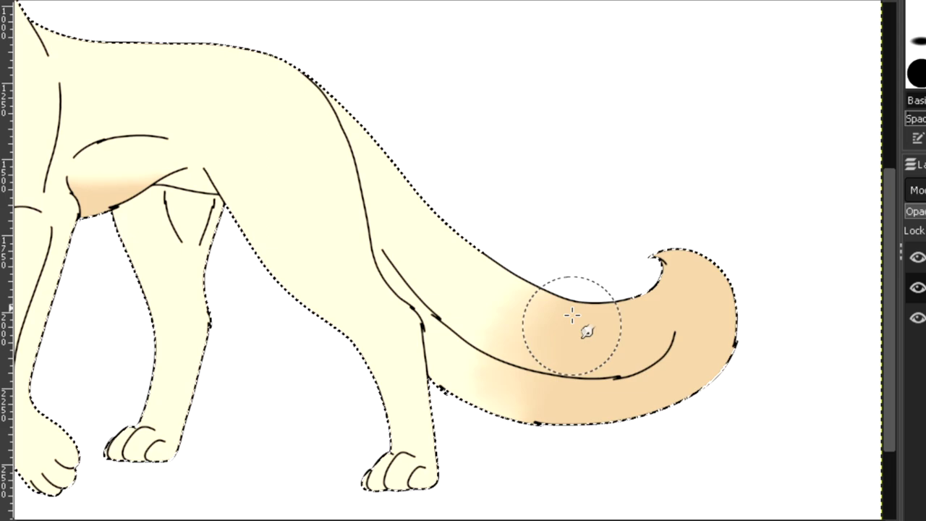
Smudge the tan boundary across the tail further so it fades softly into the pale yellow toward the rump.
mouse_move(572, 315)
mouse_down()
mouse_move(550, 303)
mouse_move(499, 388)
mouse_up()
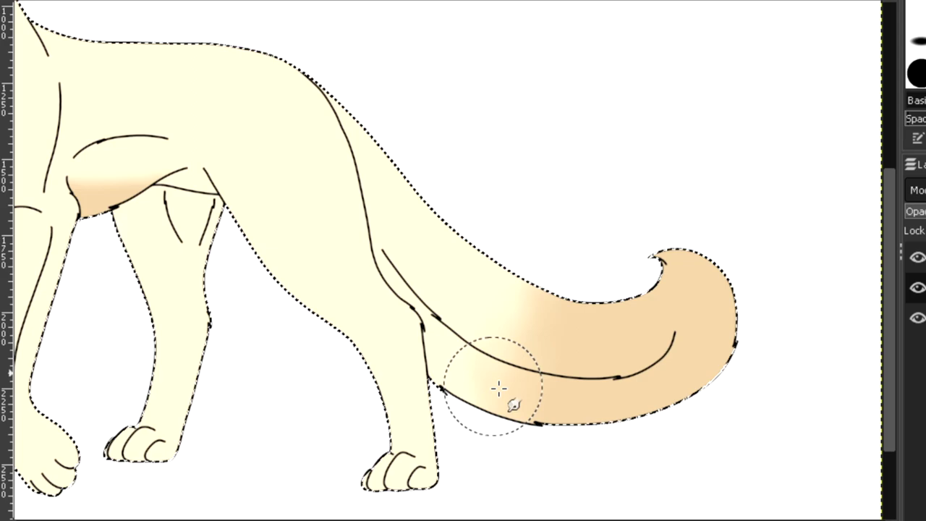
scroll(499, 389, left, 3)
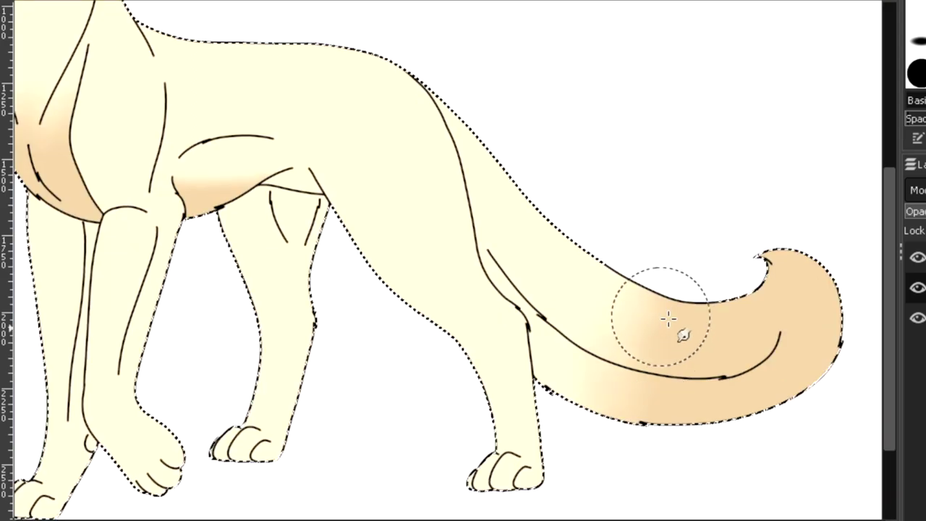
mouse_move(667, 318)
mouse_down()
mouse_move(588, 384)
mouse_move(603, 313)
mouse_move(661, 368)
mouse_move(630, 355)
mouse_move(668, 314)
mouse_move(729, 402)
mouse_move(653, 355)
mouse_move(619, 376)
mouse_move(630, 340)
mouse_up()
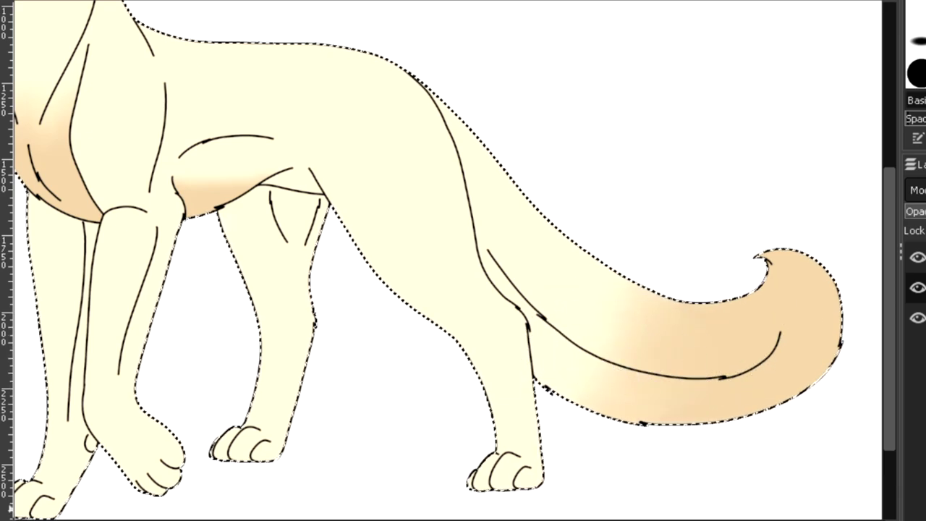
Brush soft tan over all four paws, fading up the lower legs, and lightly along the ridge of the back.
scroll(651, 519, left, 3)
scroll(674, 414, down, 2)
mouse_move(326, 407)
mouse_down()
mouse_move(407, 333)
mouse_move(432, 322)
mouse_move(769, 363)
mouse_up()
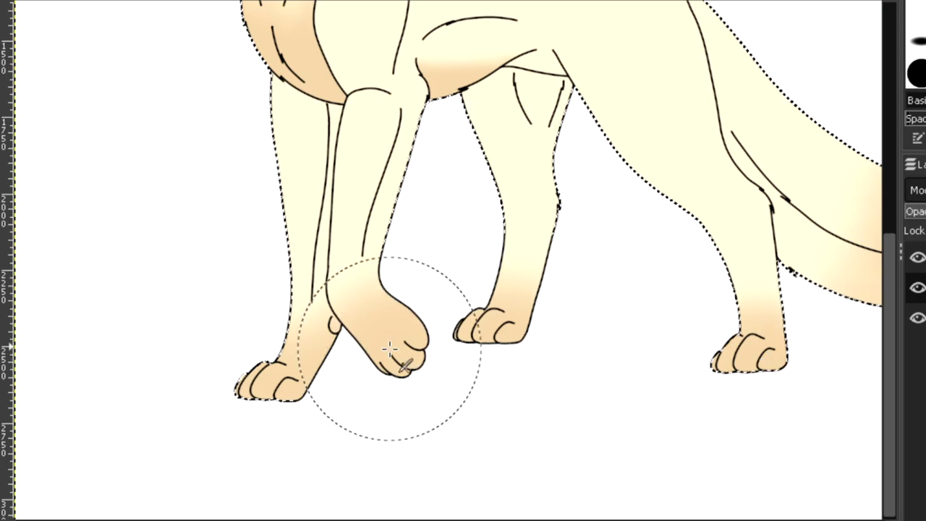
drag(888, 349, 886, 169)
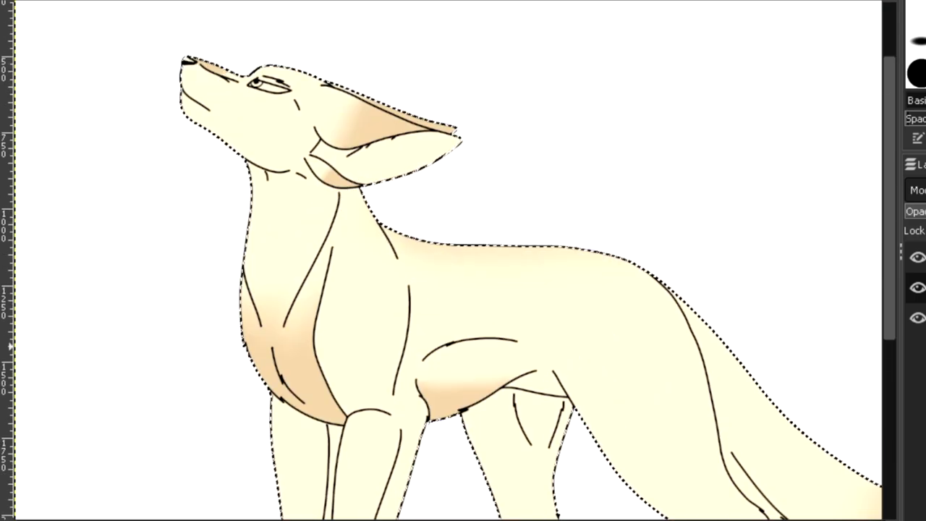
scroll(362, 134, up, 4)
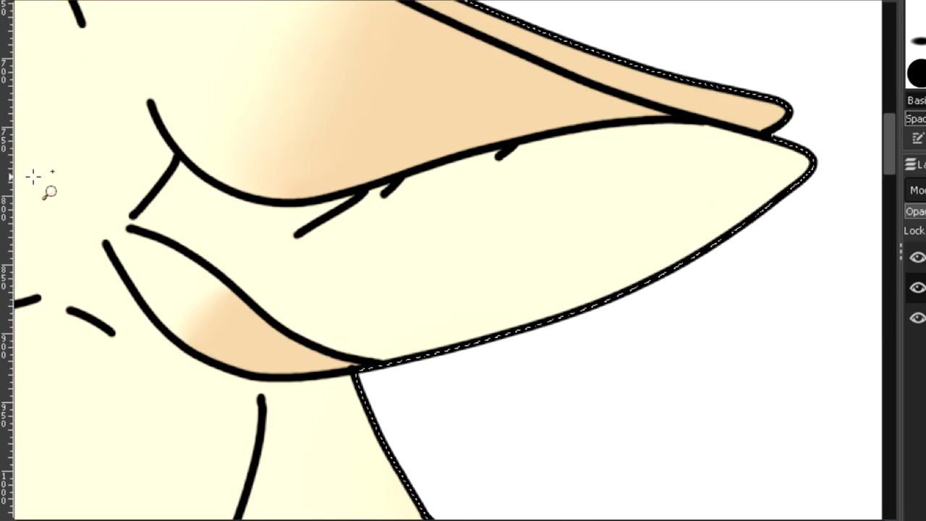
scroll(151, 196, up, 1)
click(917, 73)
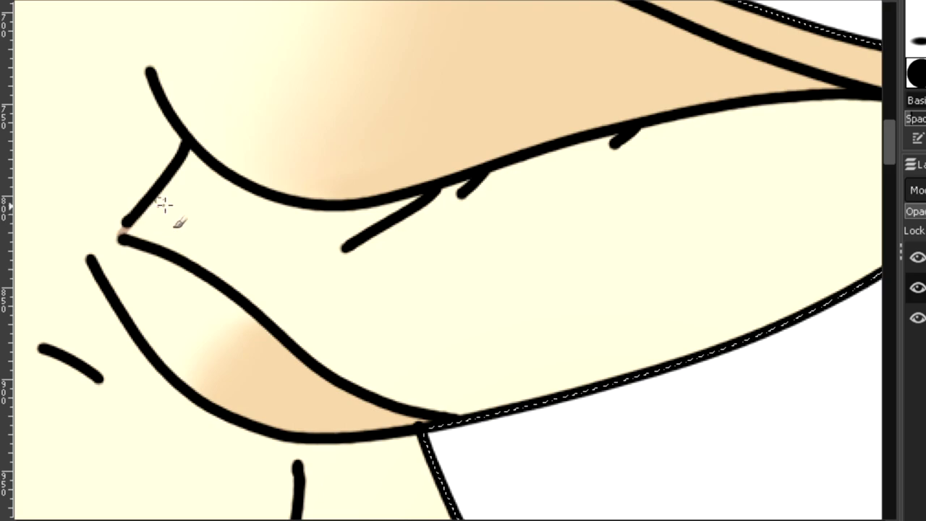
click(124, 235)
scroll(185, 192, up, 1)
drag(115, 261, 189, 132)
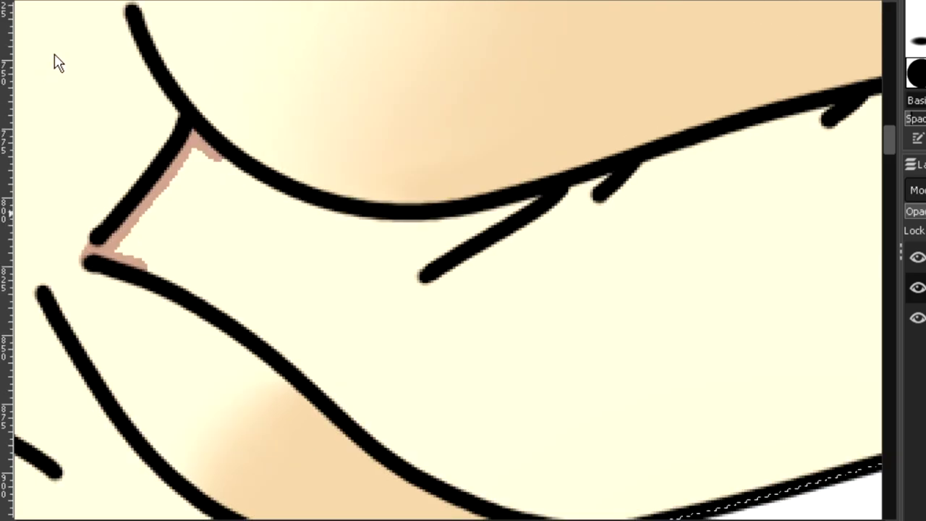
key(ctrl+z)
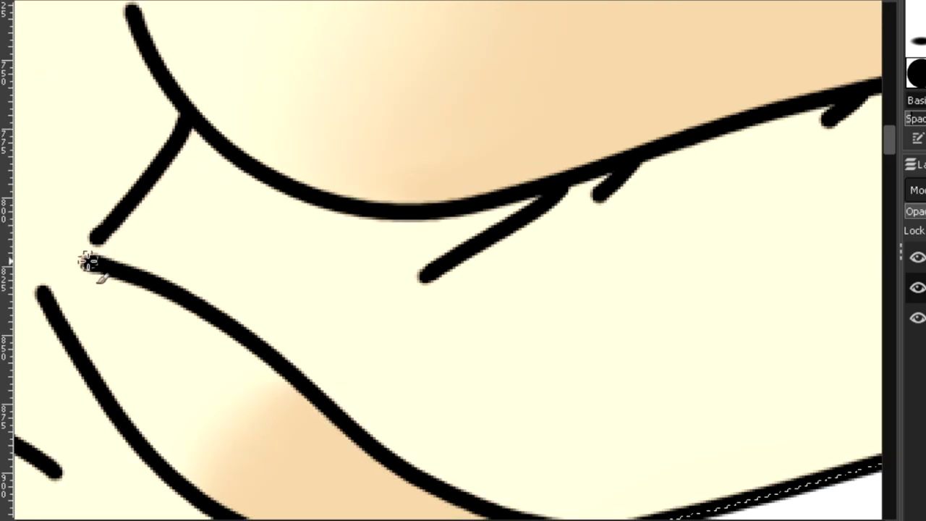
Outline the lower section of the near ear in dusty pink and cover most of it with an enlarged brush.
mouse_move(208, 145)
mouse_down()
mouse_move(145, 265)
mouse_move(477, 497)
mouse_up()
mouse_move(238, 177)
mouse_down()
mouse_move(451, 221)
mouse_move(860, 105)
mouse_up()
scroll(709, 228, right, 4)
drag(885, 141, 885, 156)
key(bracketright)
key(bracketright)
key(bracketright)
key(bracketright)
drag(781, 108, 16, 131)
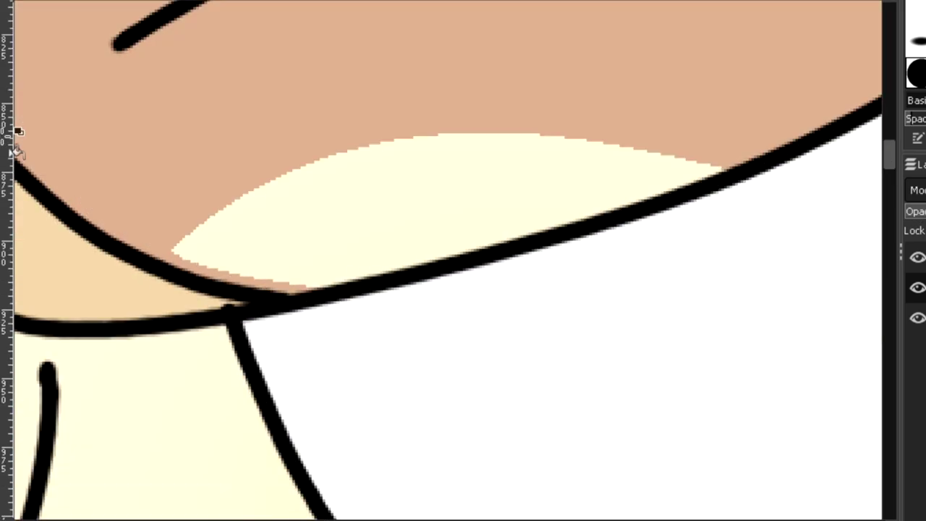
Fill the remaining pale yellow patch along the near ear's lower edge and tip with dusty pink.
drag(209, 201, 789, 178)
scroll(789, 178, down, 2)
scroll(789, 178, up, 2)
drag(693, 131, 816, 97)
scroll(448, 345, down, 3)
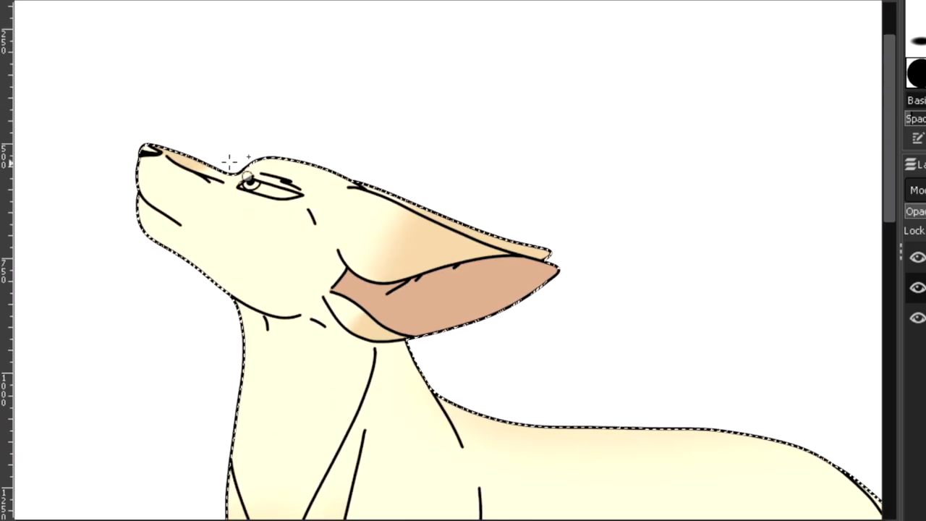
Fill the iris around the pupil with pale cyan.
scroll(228, 161, up, 5)
mouse_move(85, 189)
mouse_down()
mouse_move(542, 223)
mouse_move(440, 302)
mouse_move(108, 195)
mouse_up()
click(394, 218)
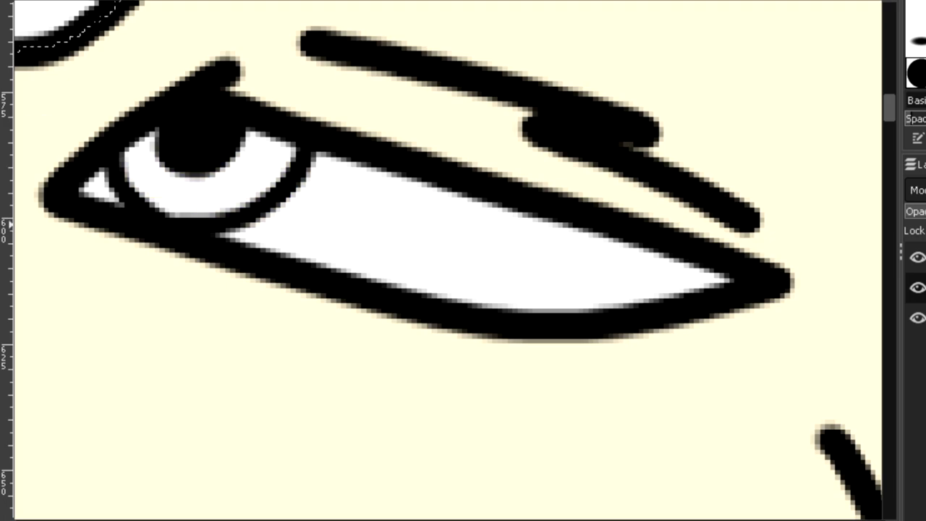
click(917, 257)
click(917, 257)
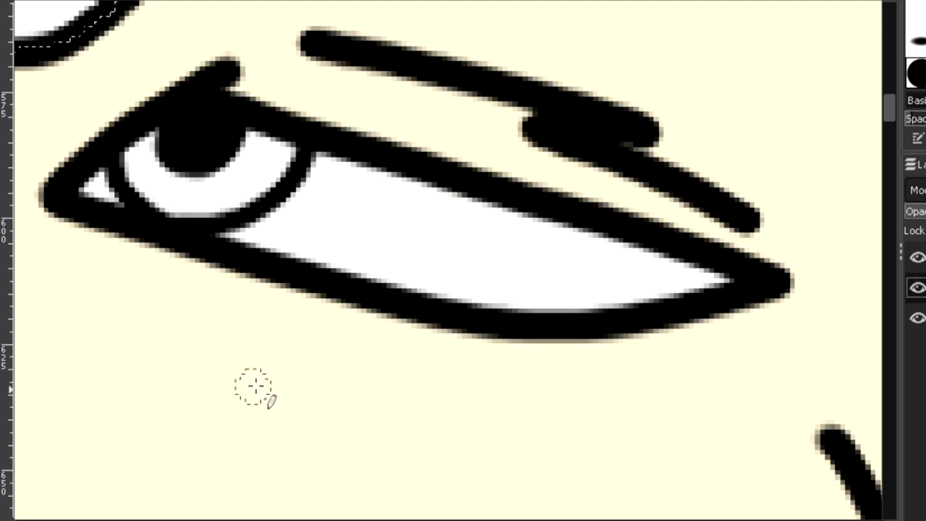
drag(216, 520, 214, 520)
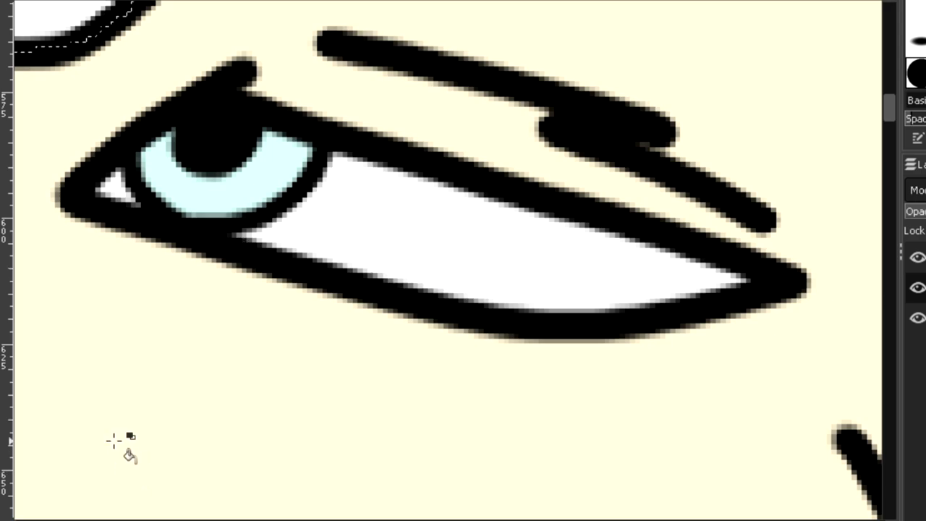
Select the iris area and shade its rear part beside the pupil in a darker grey-teal.
scroll(113, 441, down, 9)
scroll(287, 15, up, 11)
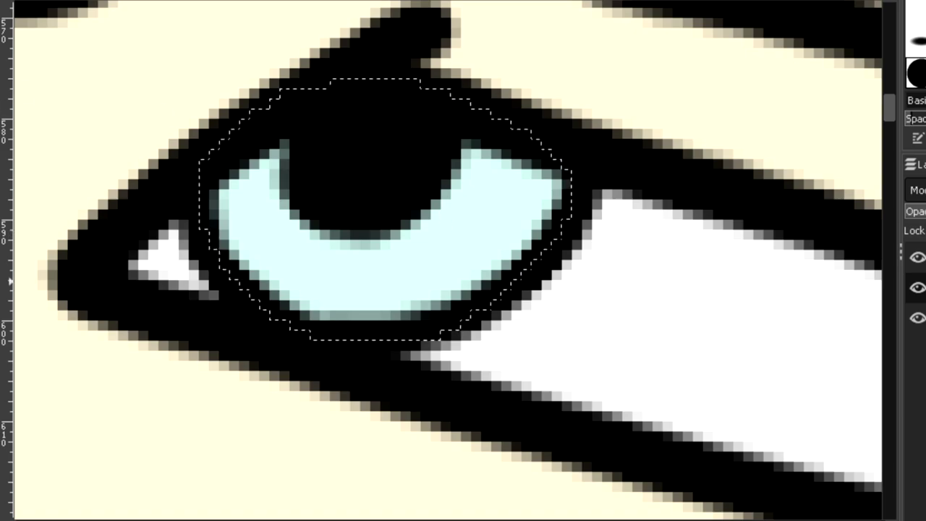
mouse_move(272, 124)
mouse_down()
mouse_move(313, 99)
mouse_move(324, 142)
mouse_up()
key(x)
drag(595, 198, 285, 332)
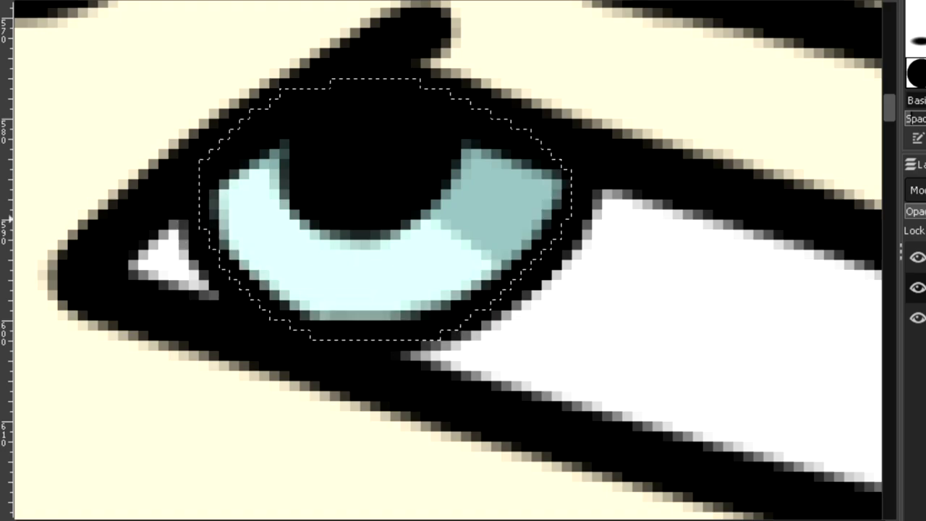
mouse_move(594, 204)
mouse_down()
mouse_move(547, 260)
mouse_move(374, 329)
mouse_up()
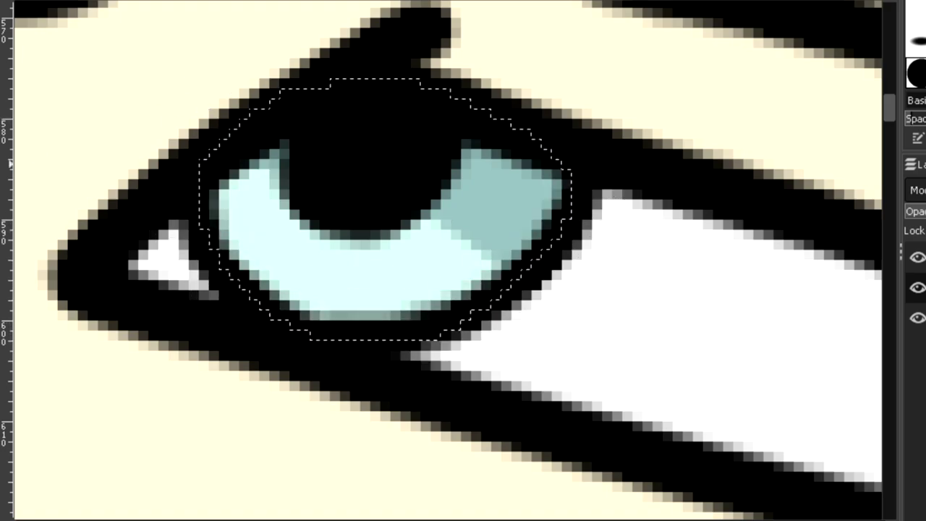
Undo the last iris strokes, add a round white highlight beside the pupil plus a second lighter spot, and clear the selection.
key(ctrl+z)
mouse_move(322, 141)
mouse_down()
mouse_move(297, 120)
mouse_move(593, 193)
mouse_move(486, 299)
mouse_move(250, 295)
mouse_move(285, 306)
mouse_move(192, 142)
mouse_move(226, 179)
mouse_move(224, 236)
mouse_up()
key(ctrl+z)
click(448, 174)
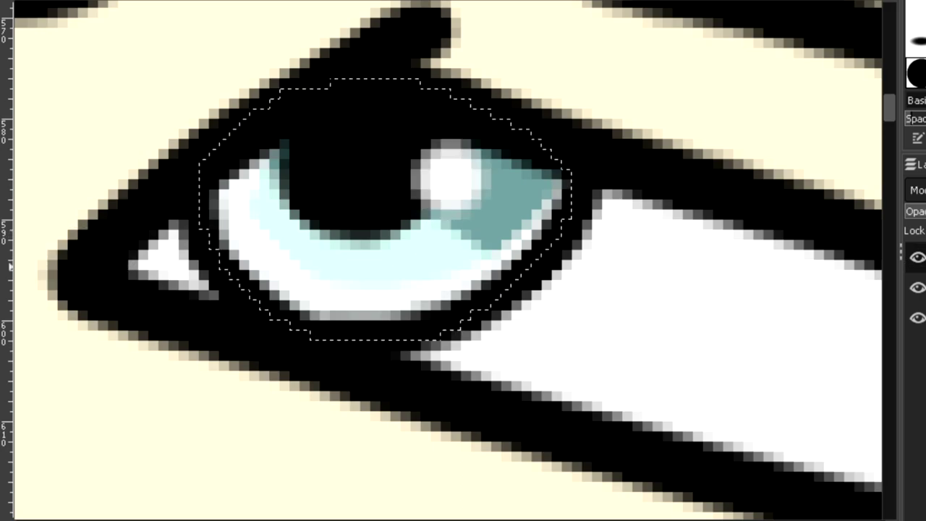
click(295, 206)
scroll(241, 482, down, 5)
key(ctrl+shift+a)
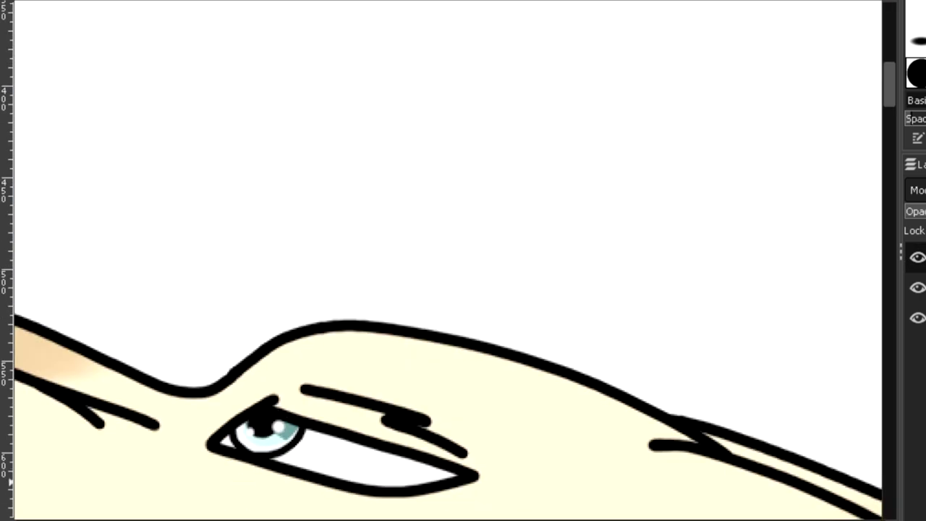
Add a new layer above the background, select the canine's silhouette from the line art for it, and clear the selection.
scroll(448, 259, down, 7)
click(920, 318)
key(ctrl+shift+n)
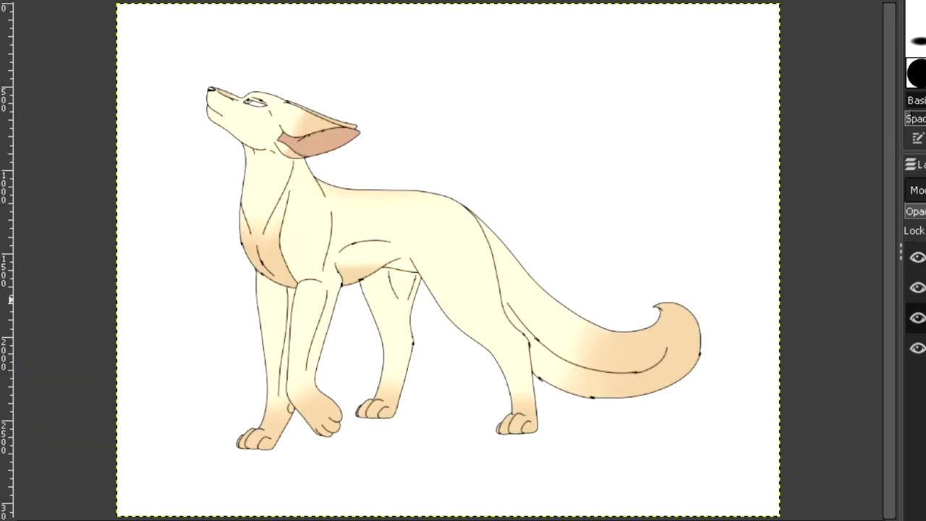
click(921, 257)
click(510, 170)
key(ctrl+i)
click(920, 318)
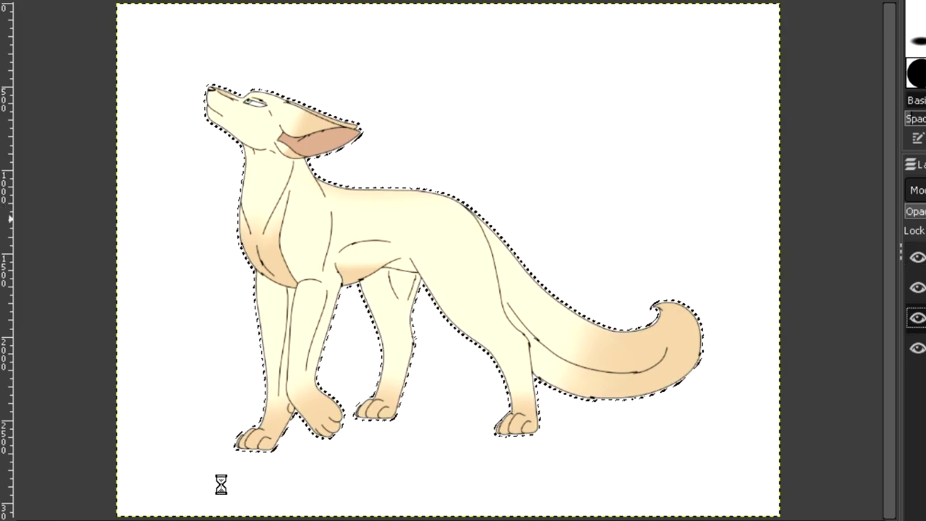
scroll(318, 183, up, 9)
key(ctrl+shift+a)
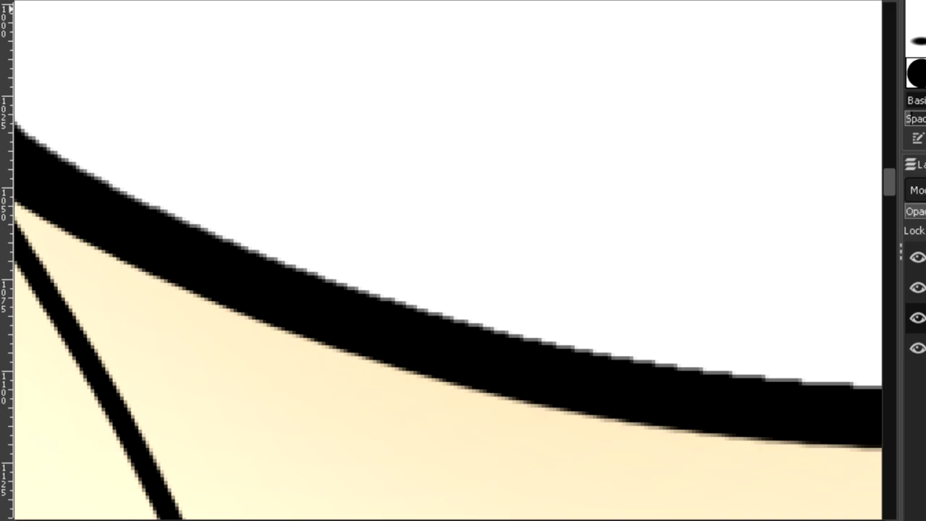
drag(250, 207, 178, 240)
drag(331, 260, 344, 314)
mouse_move(375, 325)
mouse_down()
mouse_move(383, 190)
mouse_move(429, 251)
mouse_up()
drag(362, 291, 399, 300)
drag(438, 324, 432, 348)
click(446, 288)
drag(470, 311, 528, 329)
drag(578, 340, 611, 387)
scroll(645, 275, down, 8)
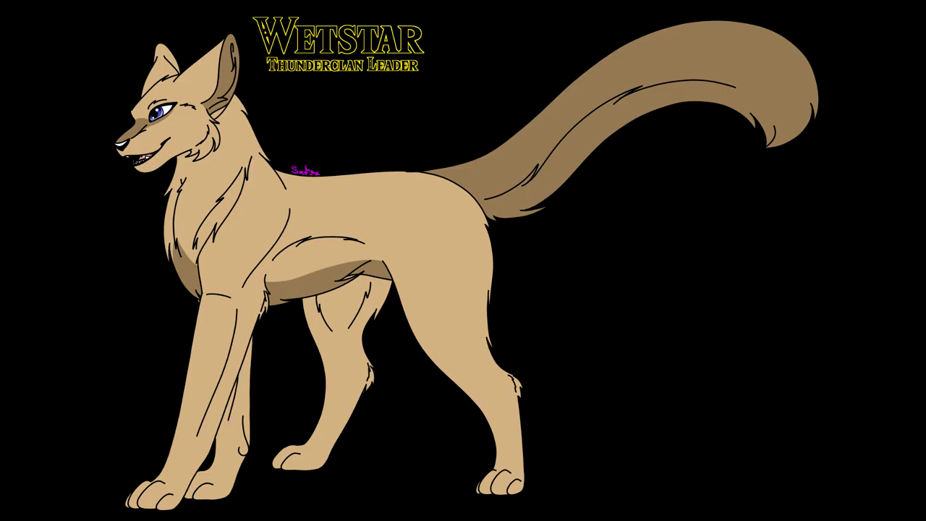